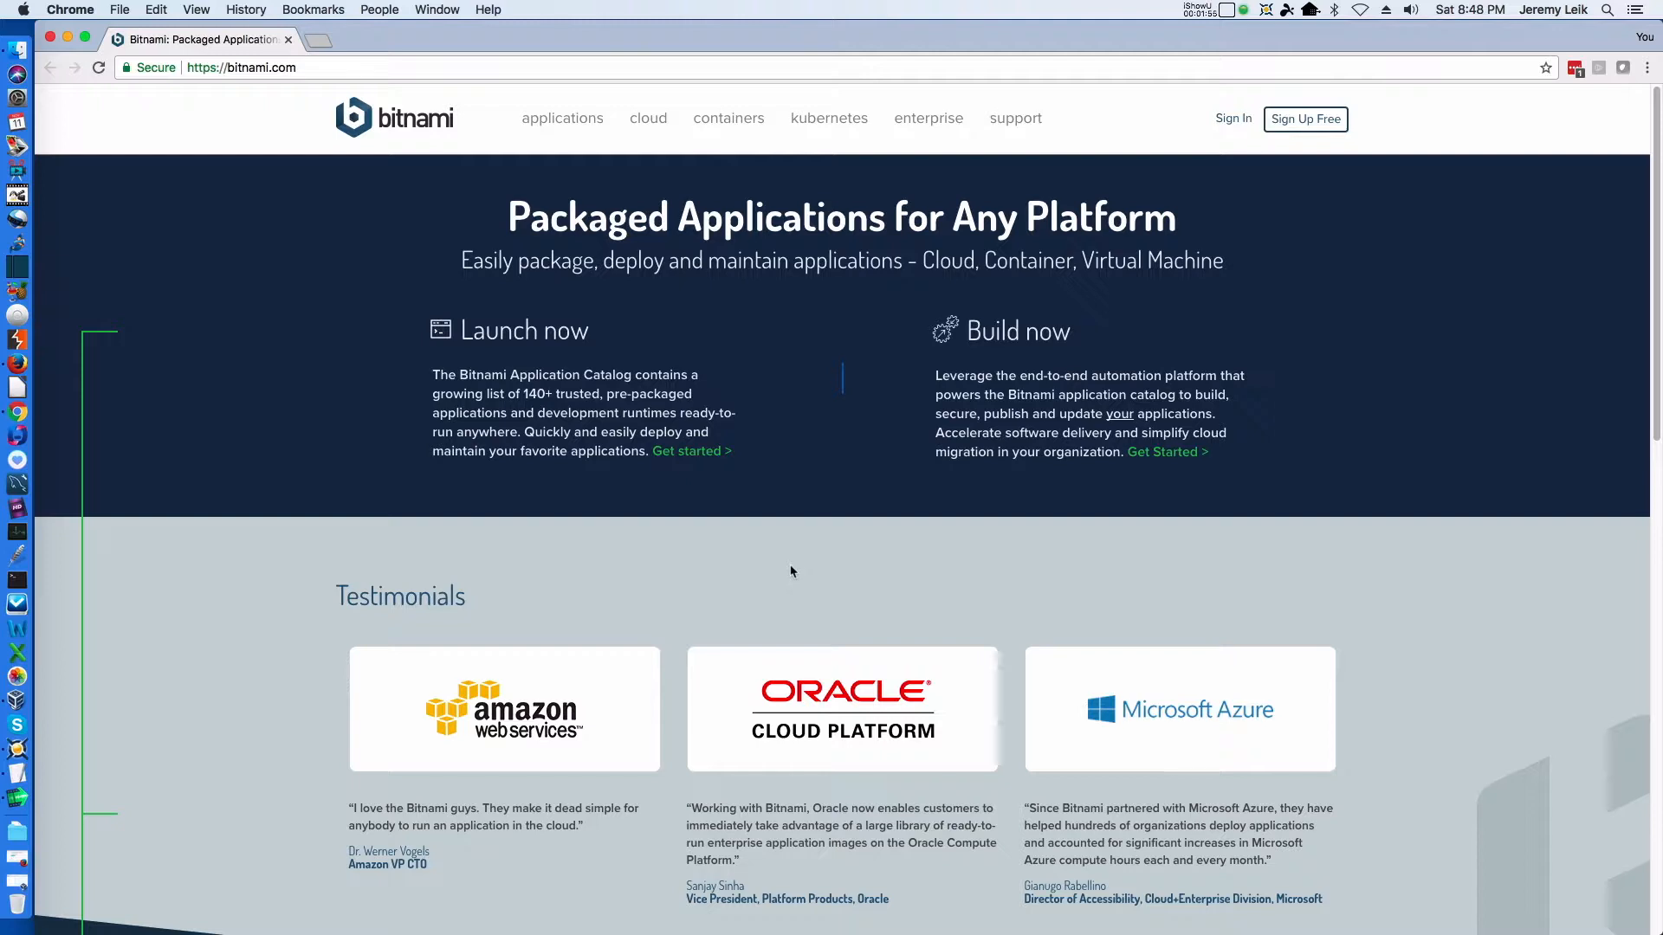
Look over the Bitnami home page and open its application catalog
{"action": "scroll", "coordinate": [790, 571], "scroll_direction": "down", "scroll_amount": 5}
{"action": "scroll", "coordinate": [791, 571], "scroll_direction": "down", "scroll_amount": 2}
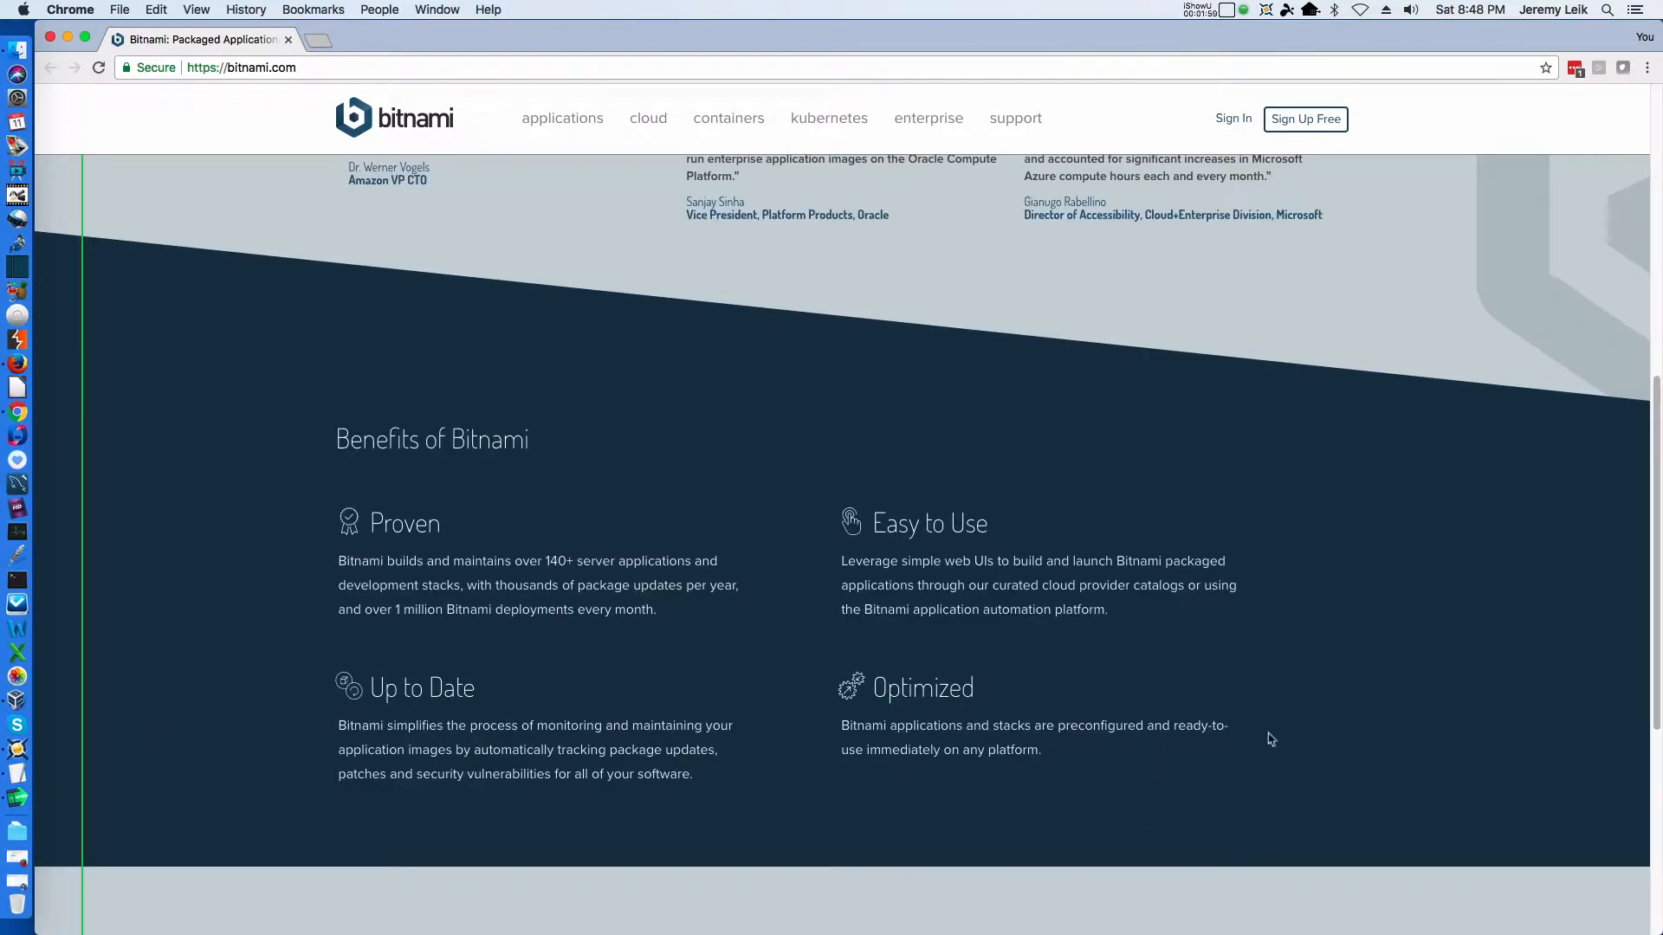
{"action": "scroll", "coordinate": [1309, 651], "scroll_direction": "down", "scroll_amount": 3}
{"action": "scroll", "coordinate": [1308, 646], "scroll_direction": "down", "scroll_amount": 2}
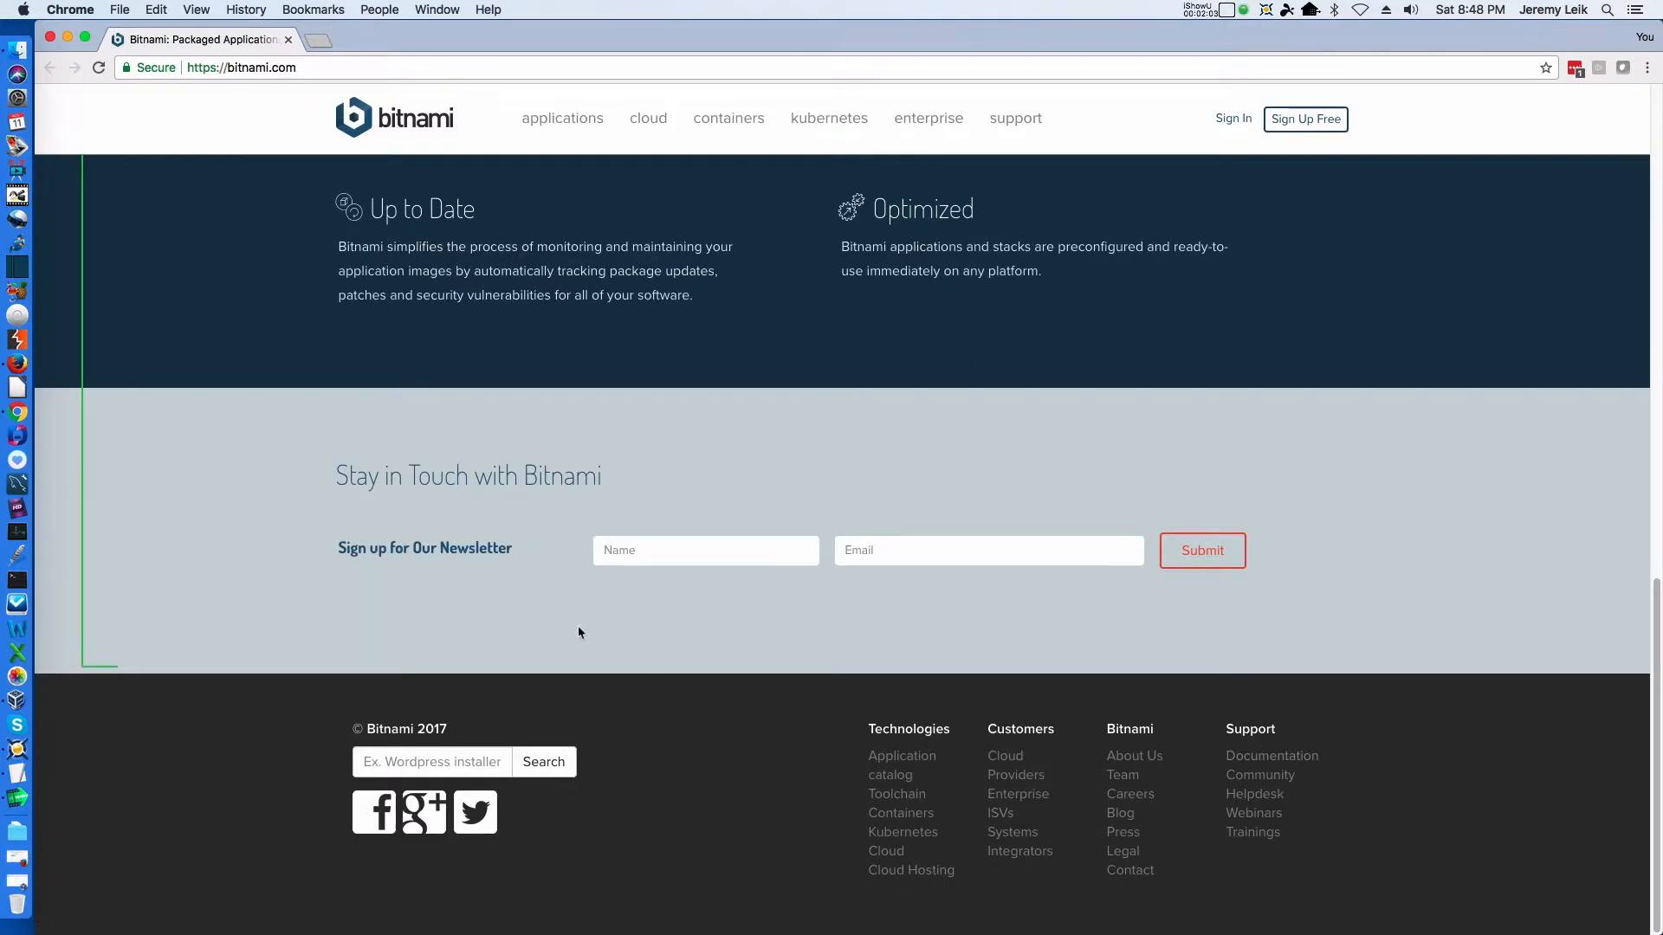
{"action": "scroll", "coordinate": [569, 612], "scroll_direction": "up", "scroll_amount": 10}
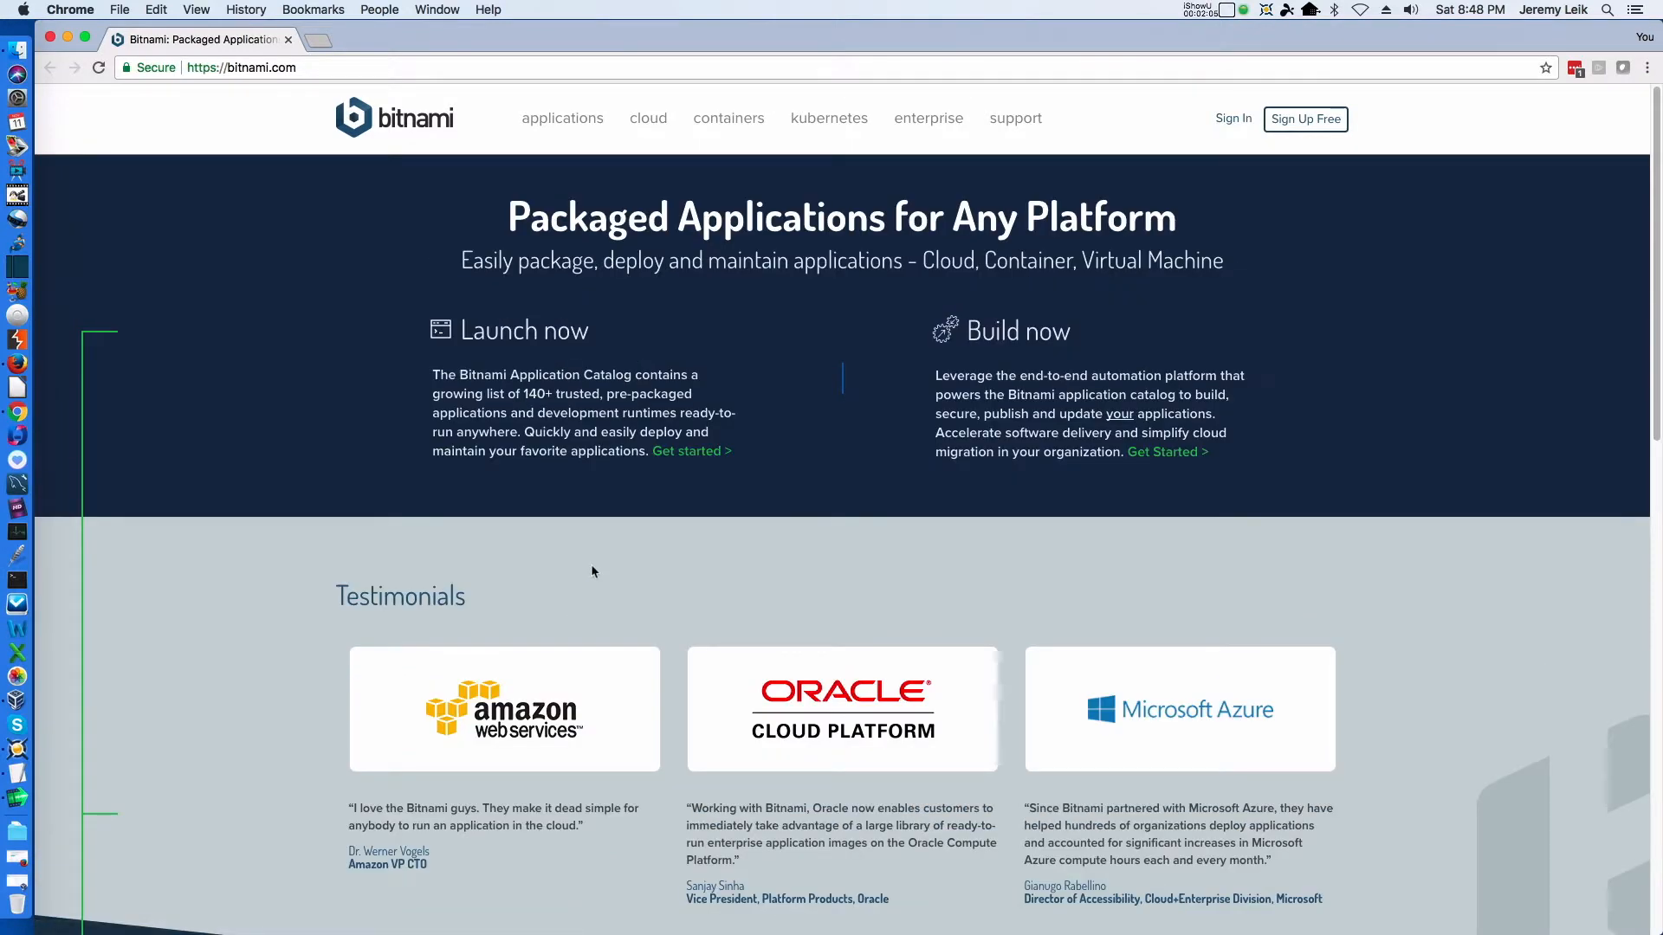
{"action": "left_click", "coordinate": [564, 120]}
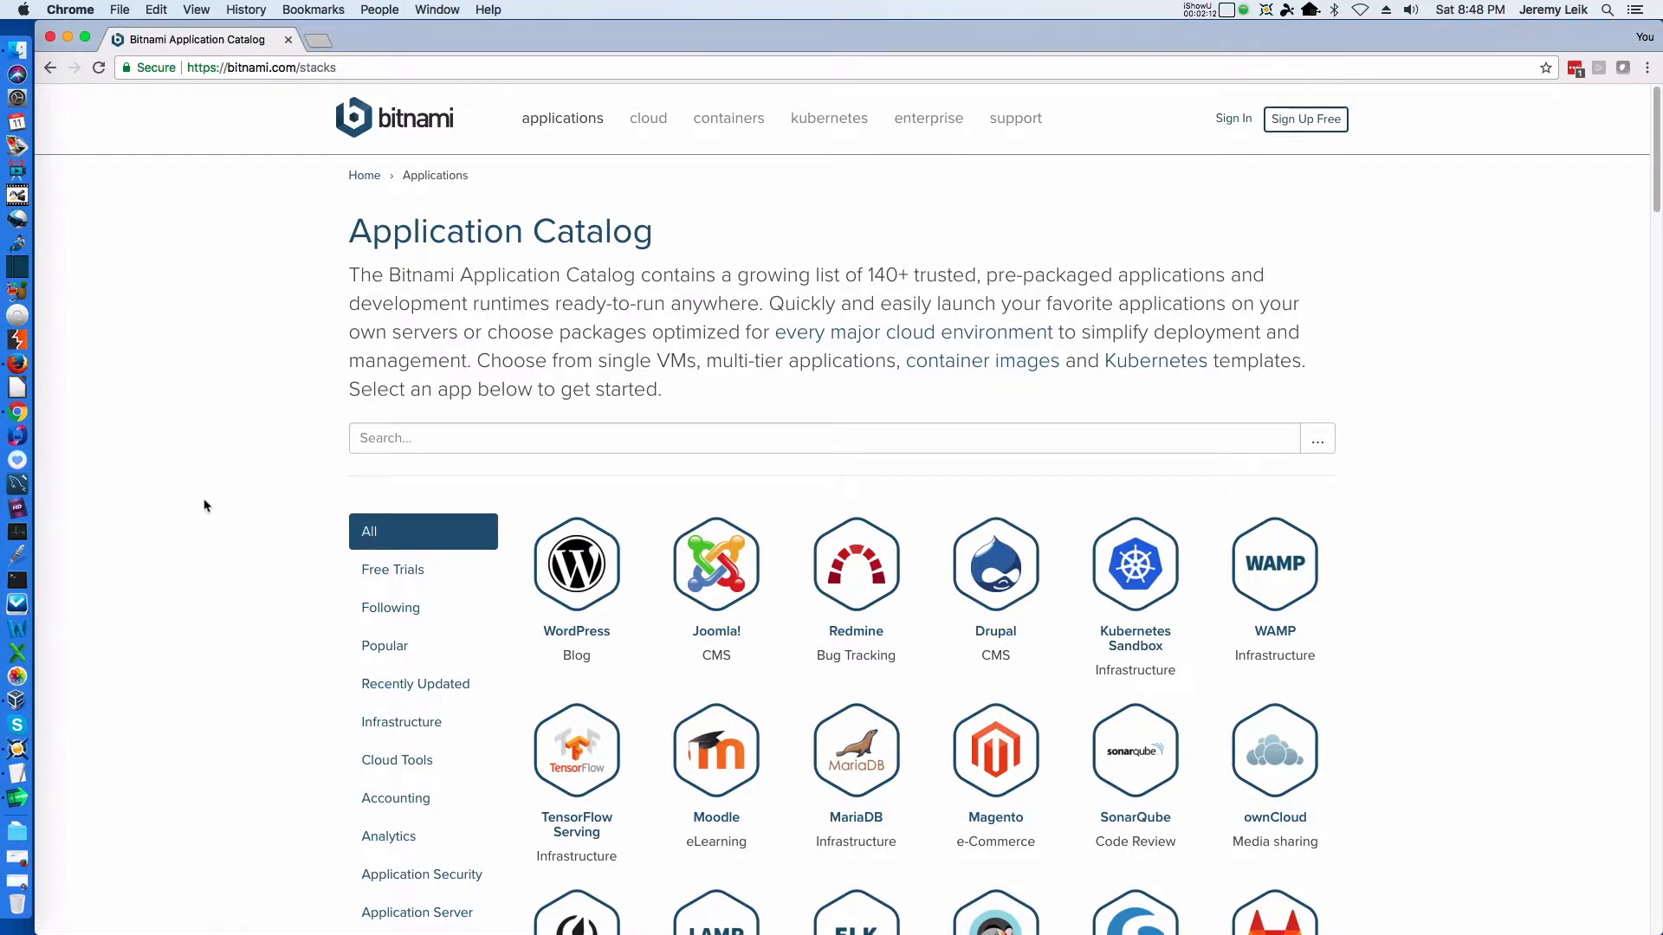
Browse the application catalog and limit it to the CRM category
{"action": "scroll", "coordinate": [206, 505], "scroll_direction": "down", "scroll_amount": 1}
{"action": "scroll", "coordinate": [207, 506], "scroll_direction": "down", "scroll_amount": 6}
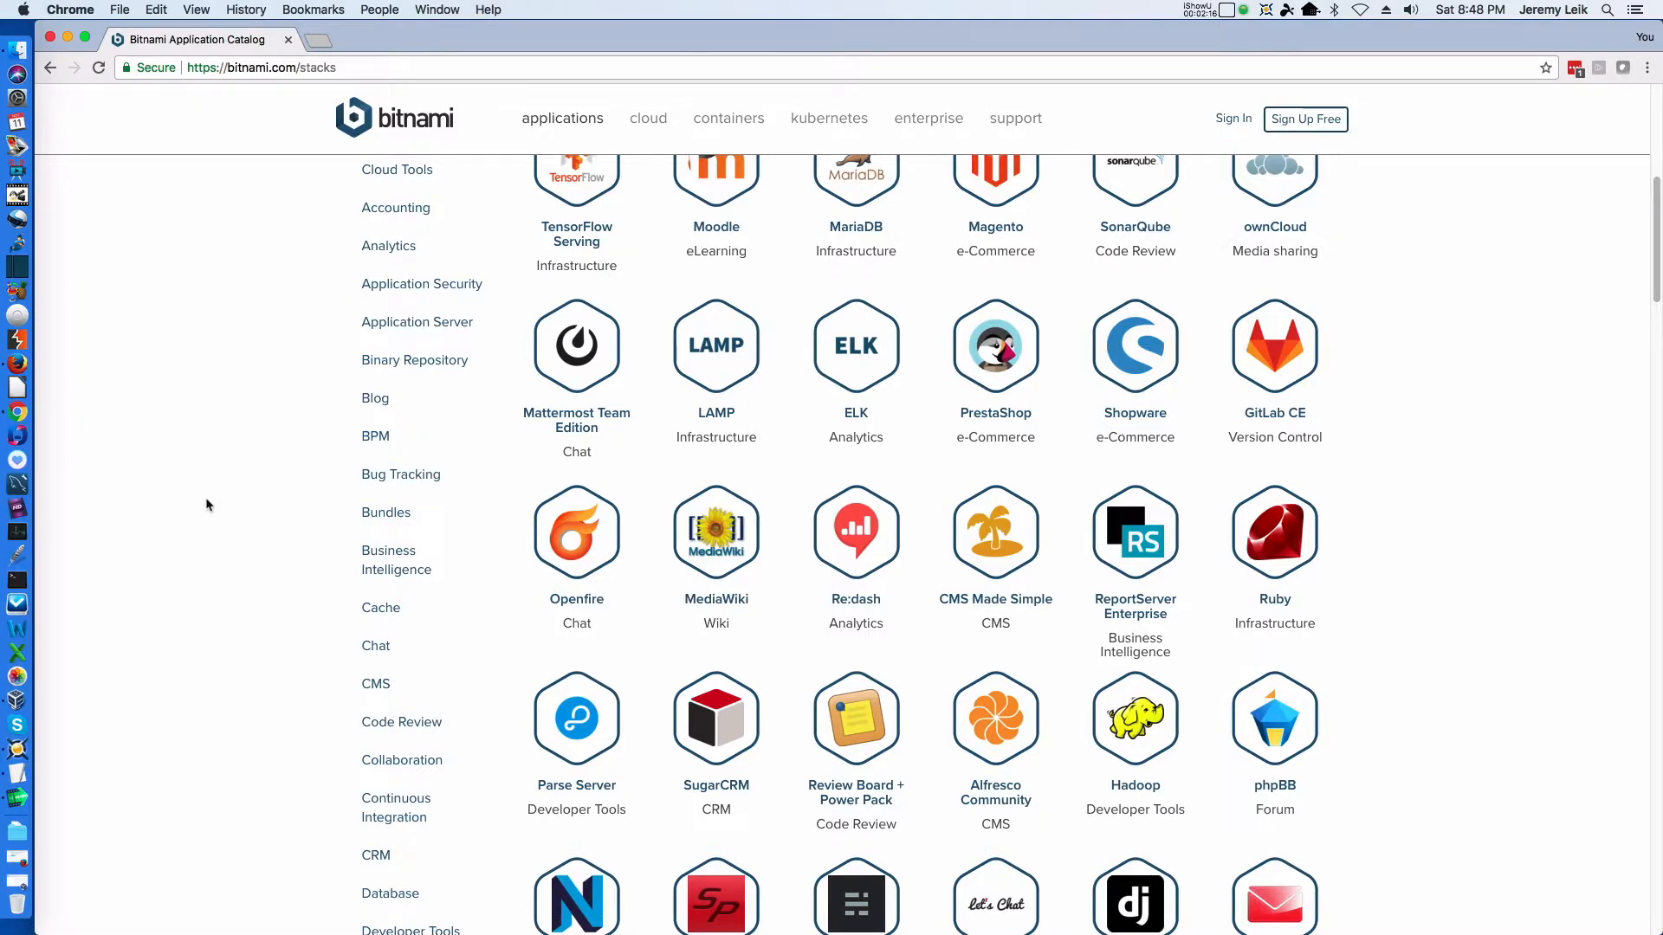
{"action": "scroll", "coordinate": [208, 505], "scroll_direction": "down", "scroll_amount": 9}
{"action": "scroll", "coordinate": [208, 503], "scroll_direction": "down", "scroll_amount": 8}
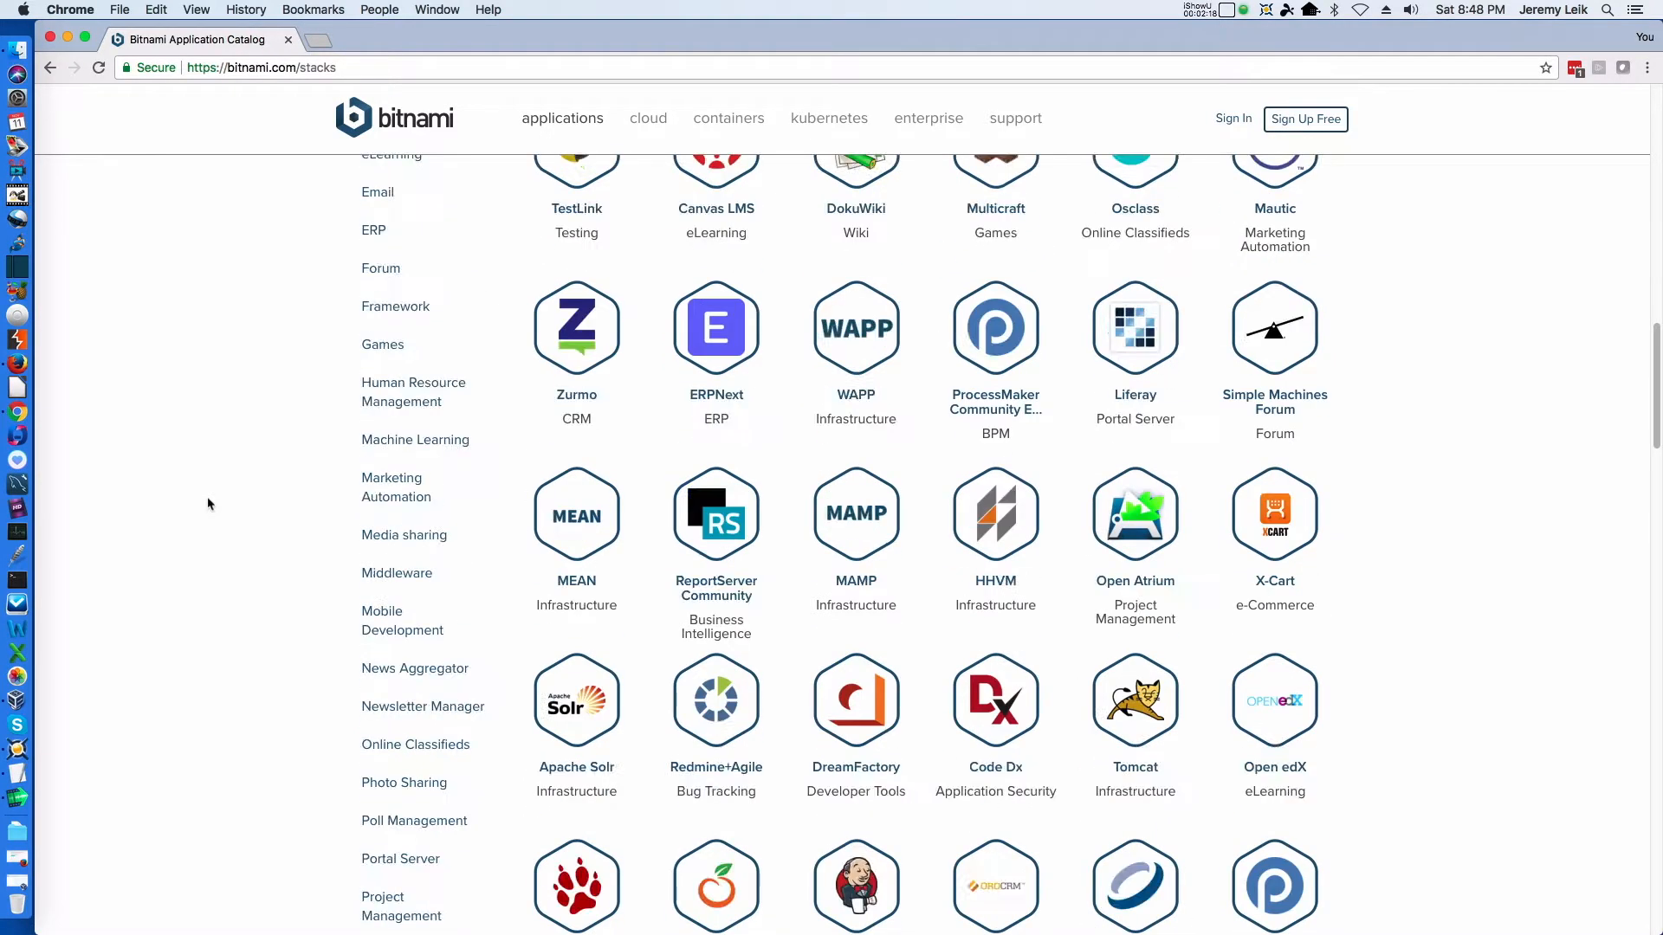
{"action": "scroll", "coordinate": [208, 503], "scroll_direction": "up", "scroll_amount": 7}
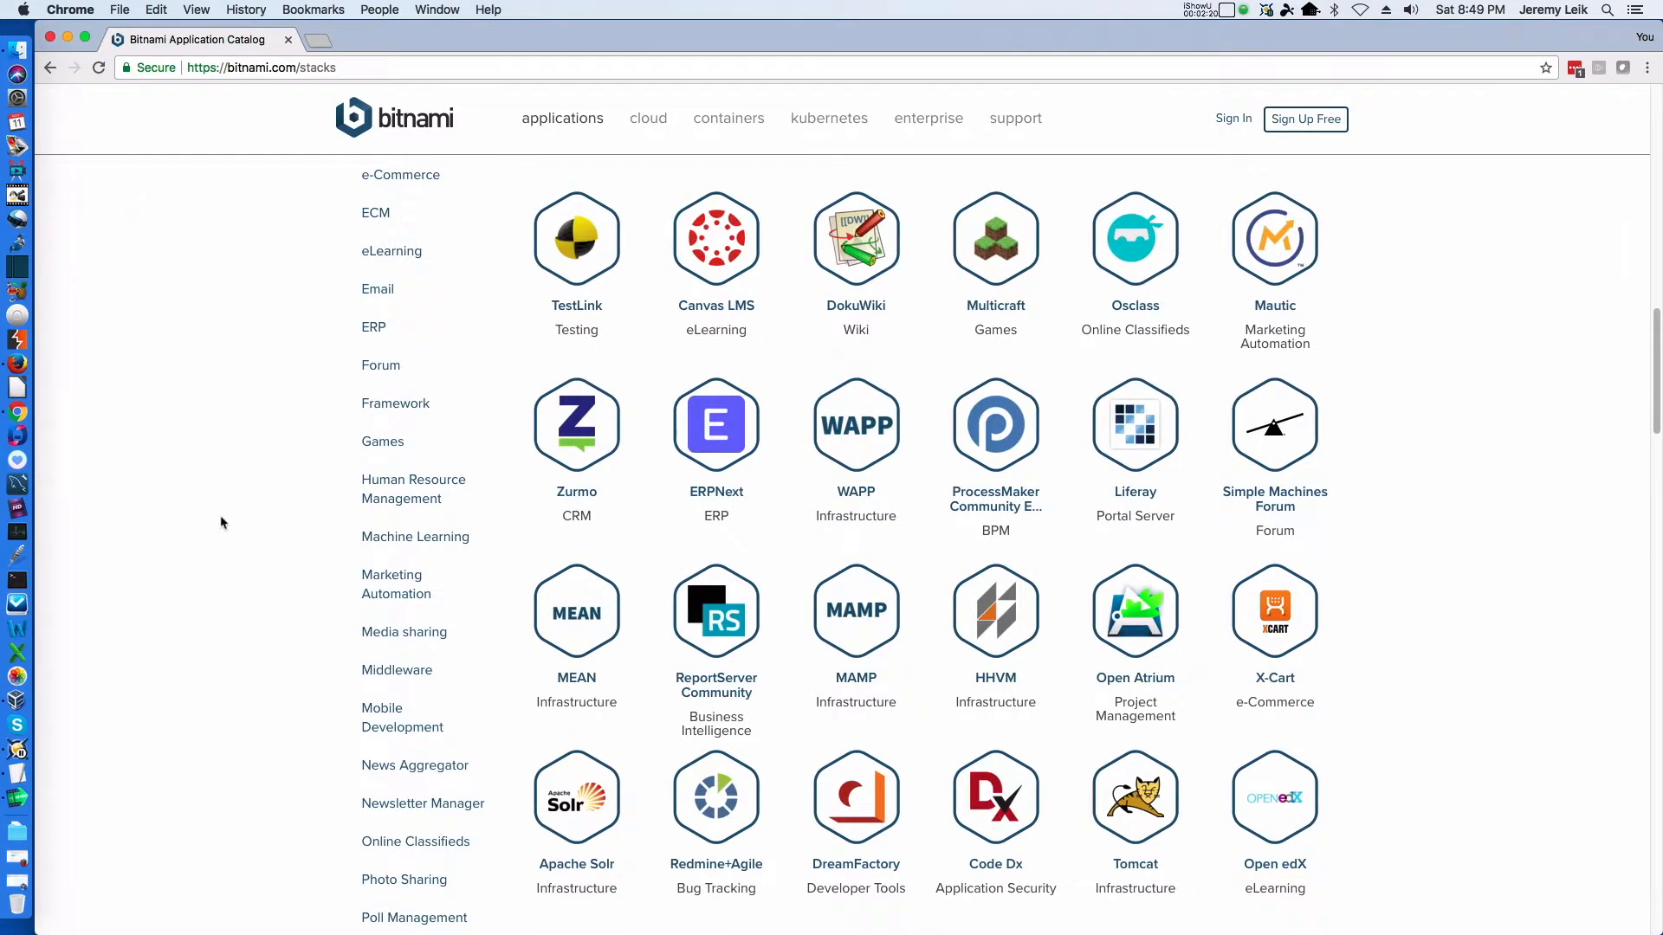
{"action": "scroll", "coordinate": [283, 625], "scroll_direction": "down", "scroll_amount": 1}
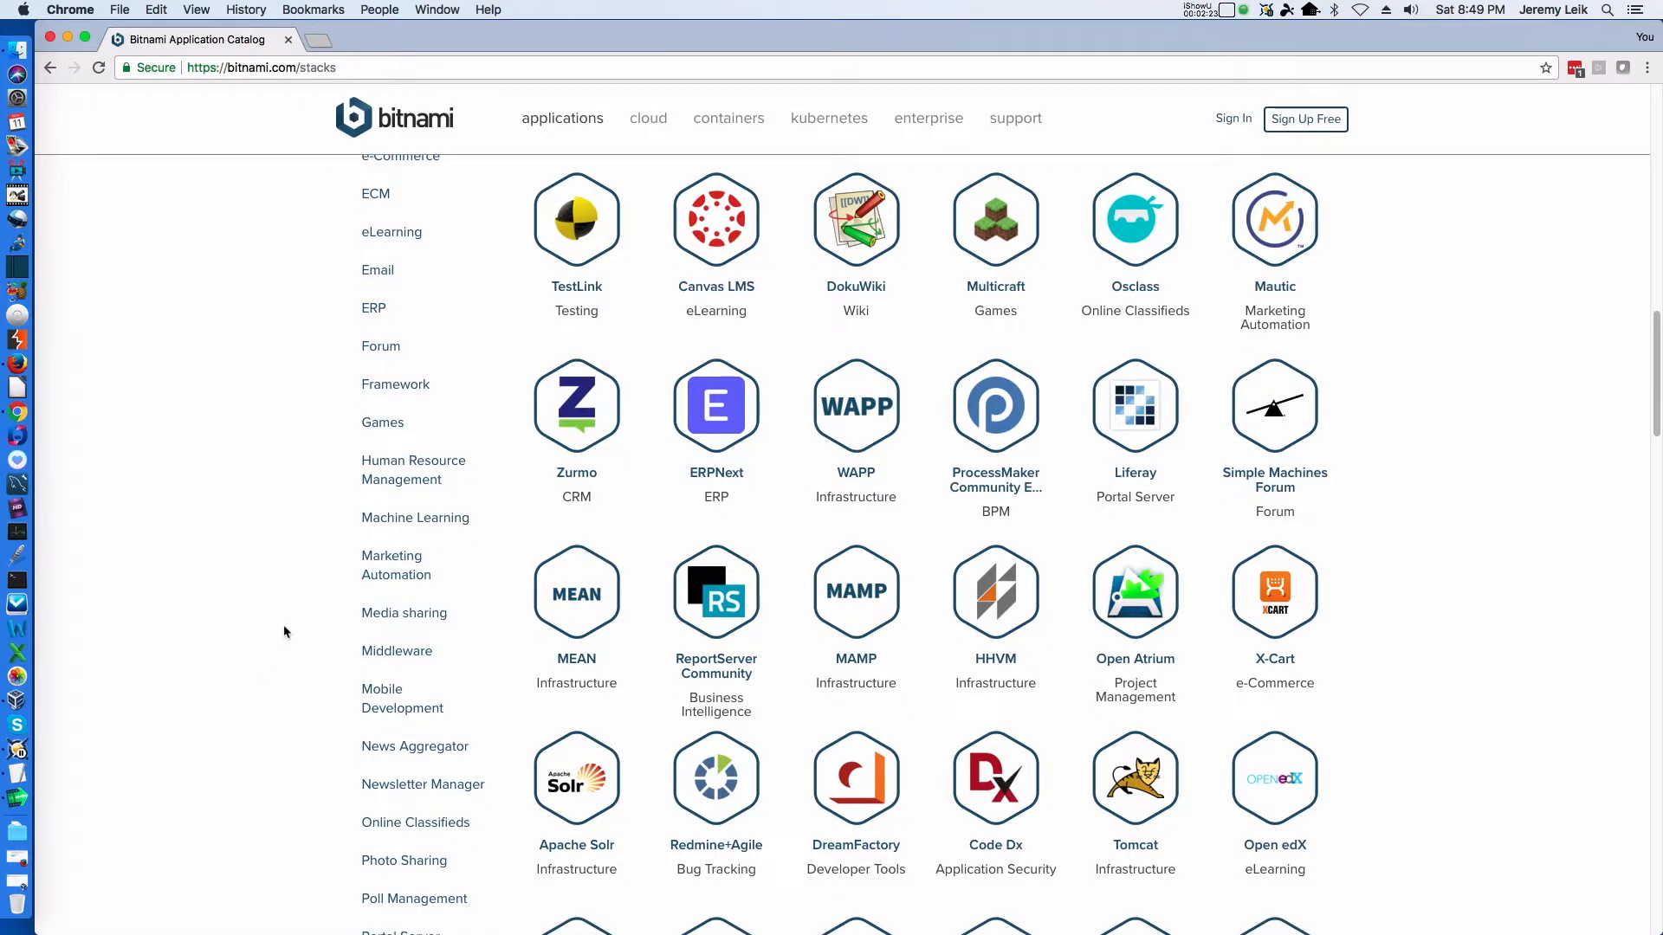
{"action": "scroll", "coordinate": [283, 625], "scroll_direction": "down", "scroll_amount": 4}
{"action": "scroll", "coordinate": [283, 626], "scroll_direction": "up", "scroll_amount": 11}
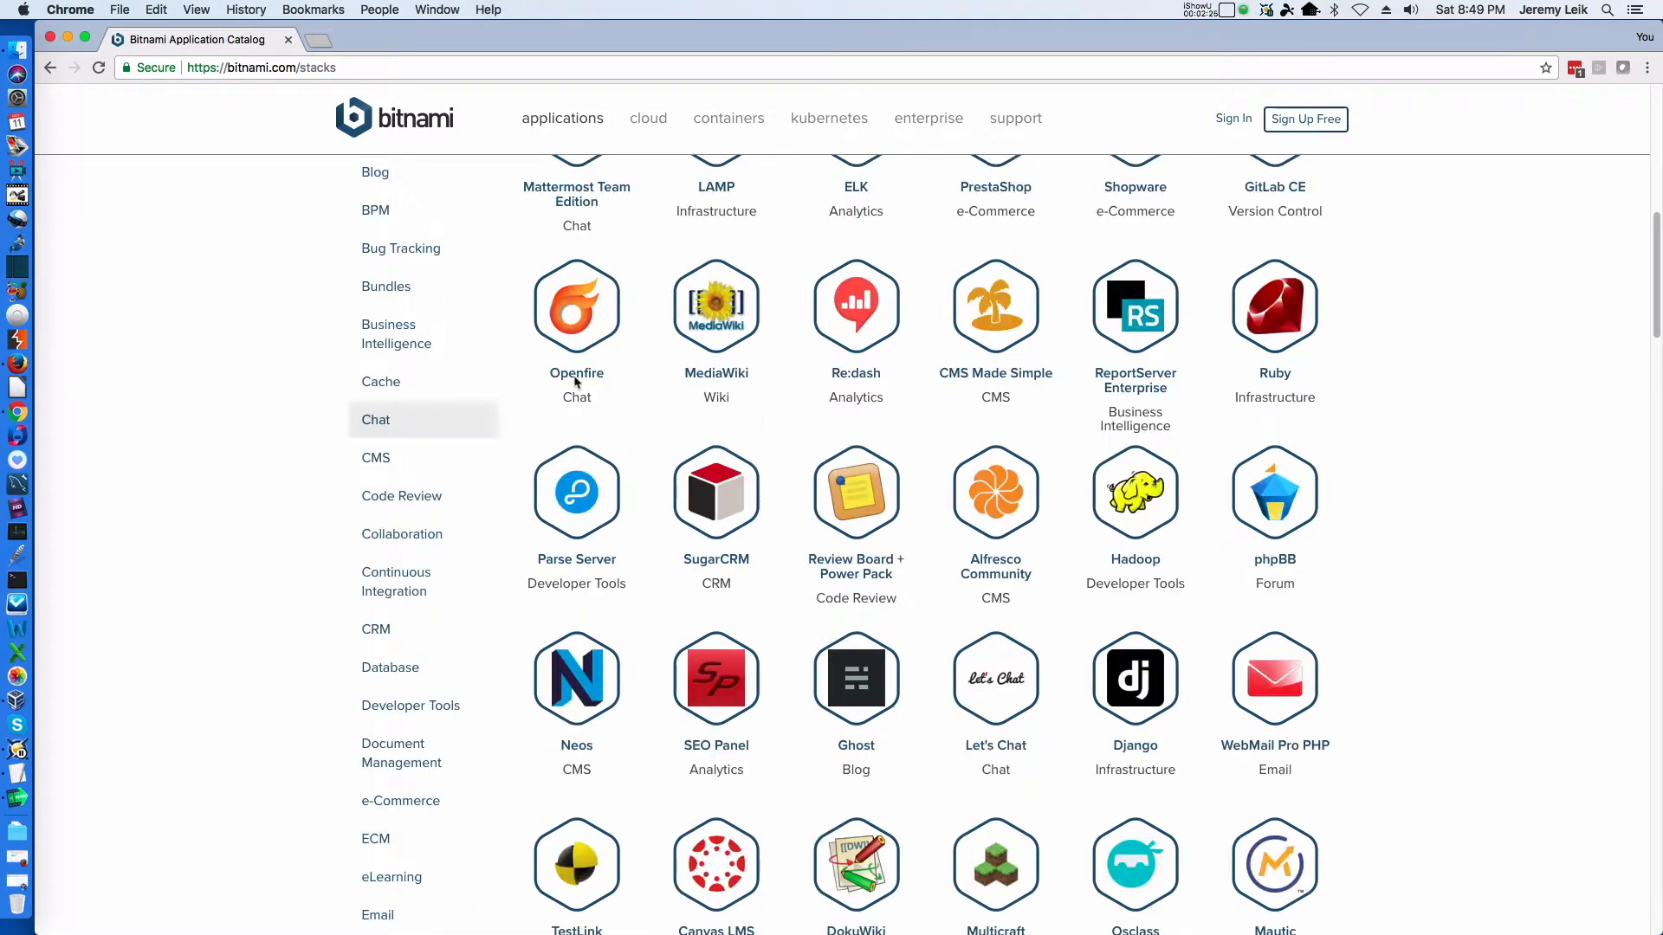
{"action": "left_click", "coordinate": [380, 631]}
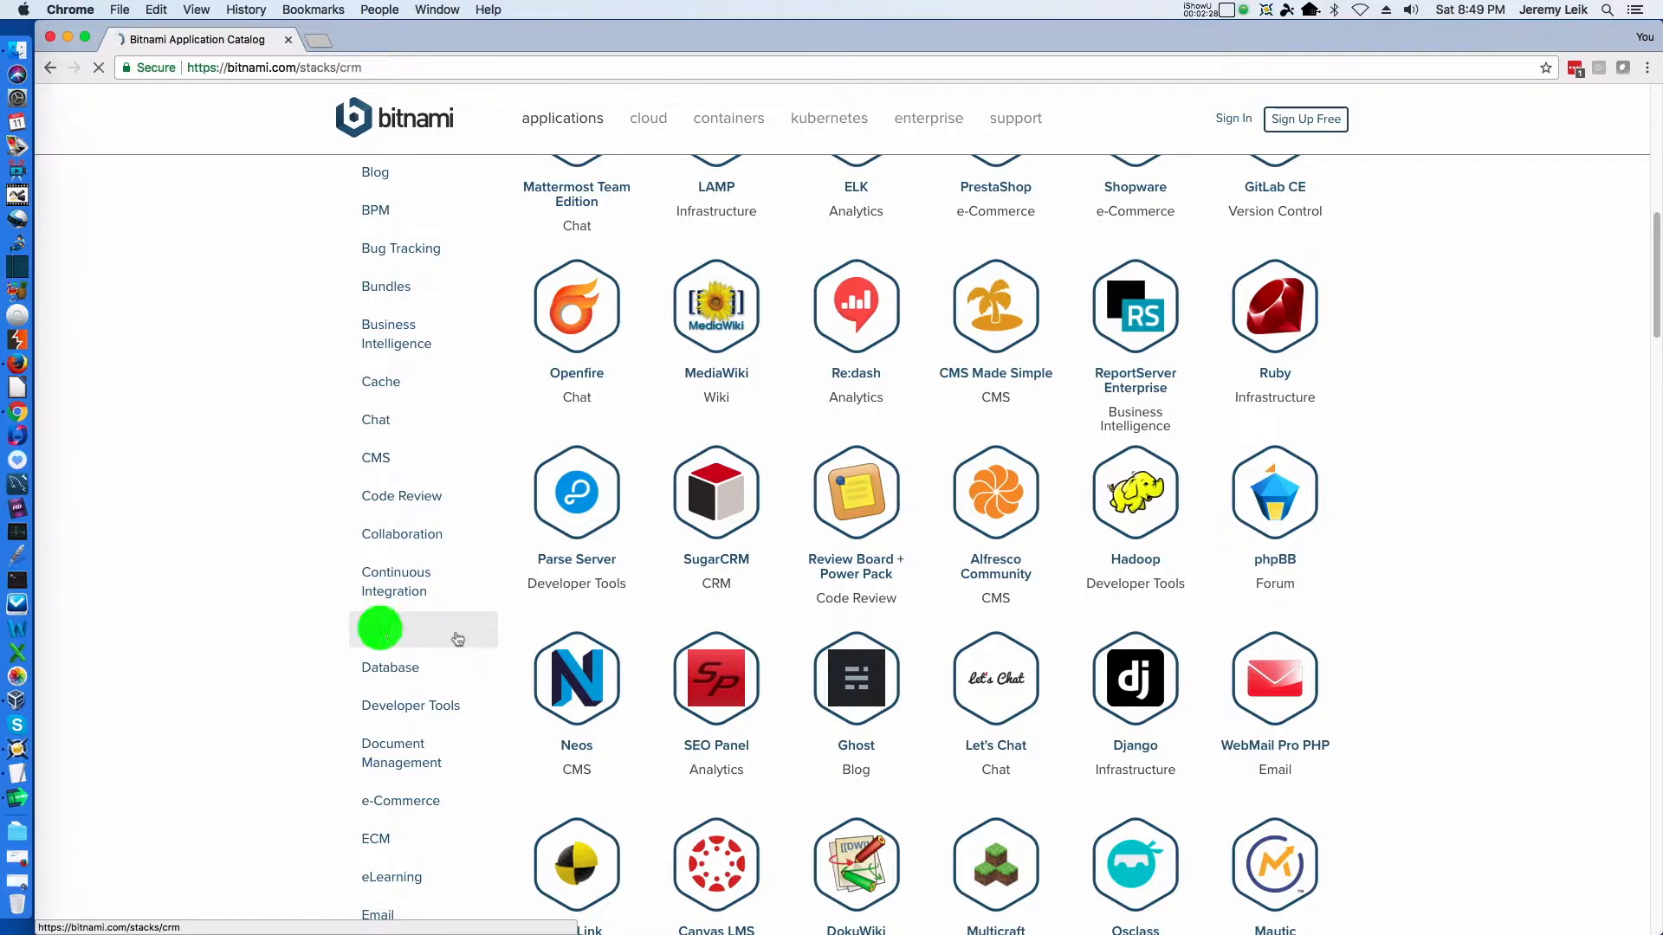
Open the CiviCRM application page from the CRM category
{"action": "scroll", "coordinate": [1346, 537], "scroll_direction": "down", "scroll_amount": 1}
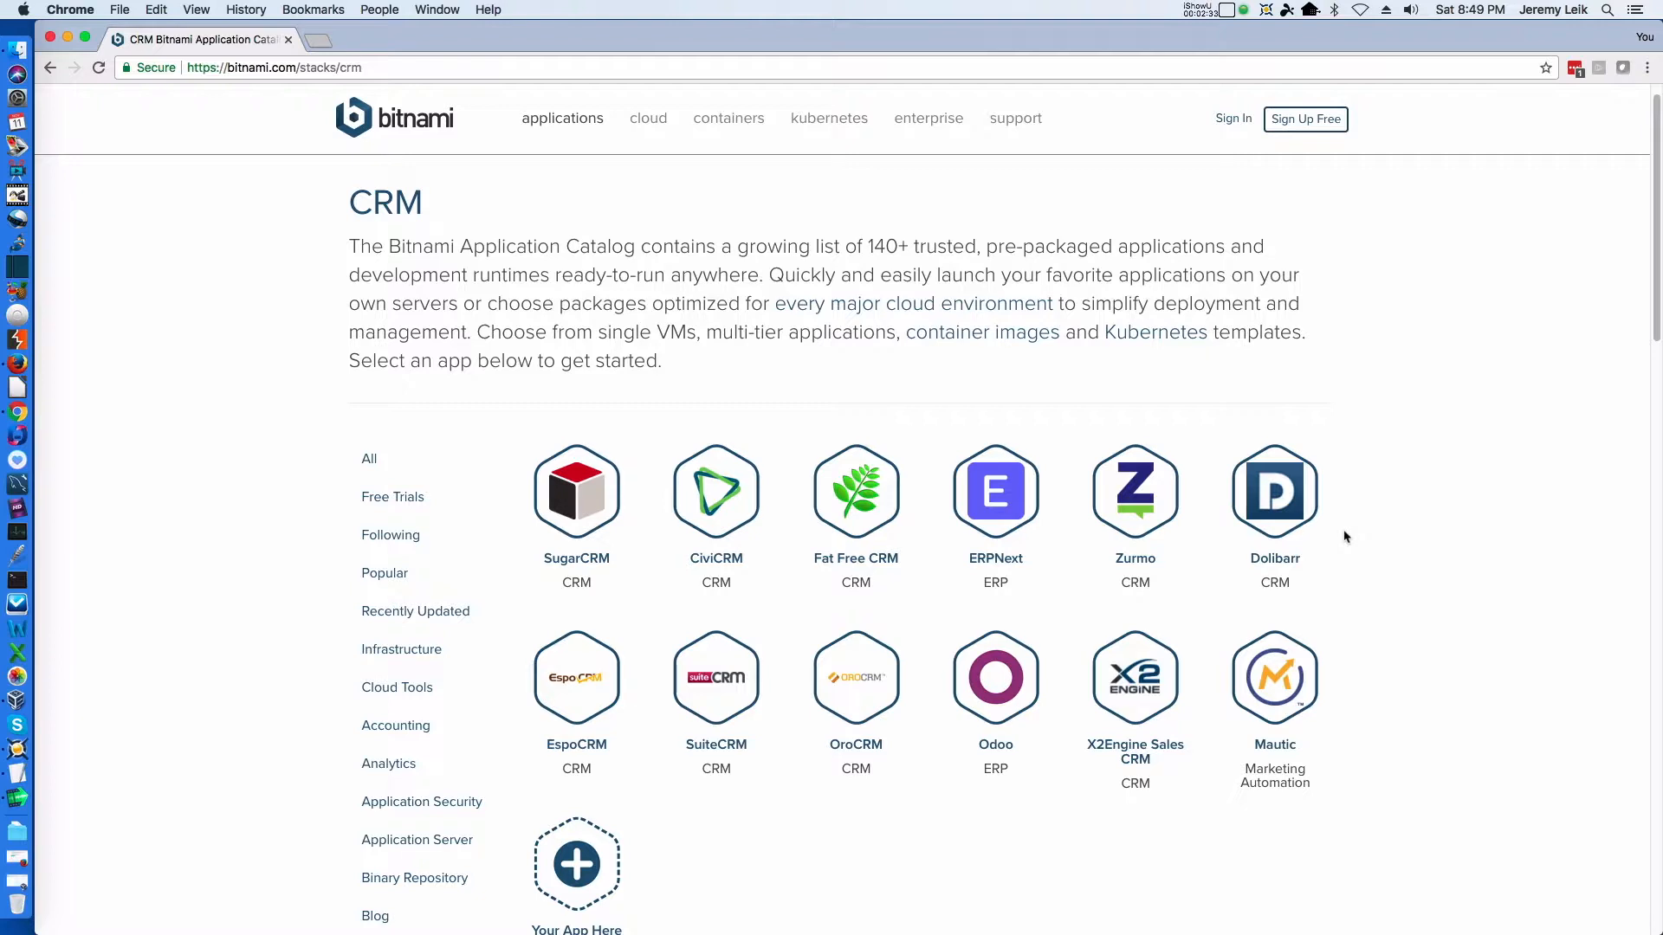
{"action": "scroll", "coordinate": [1347, 535], "scroll_direction": "down", "scroll_amount": 1}
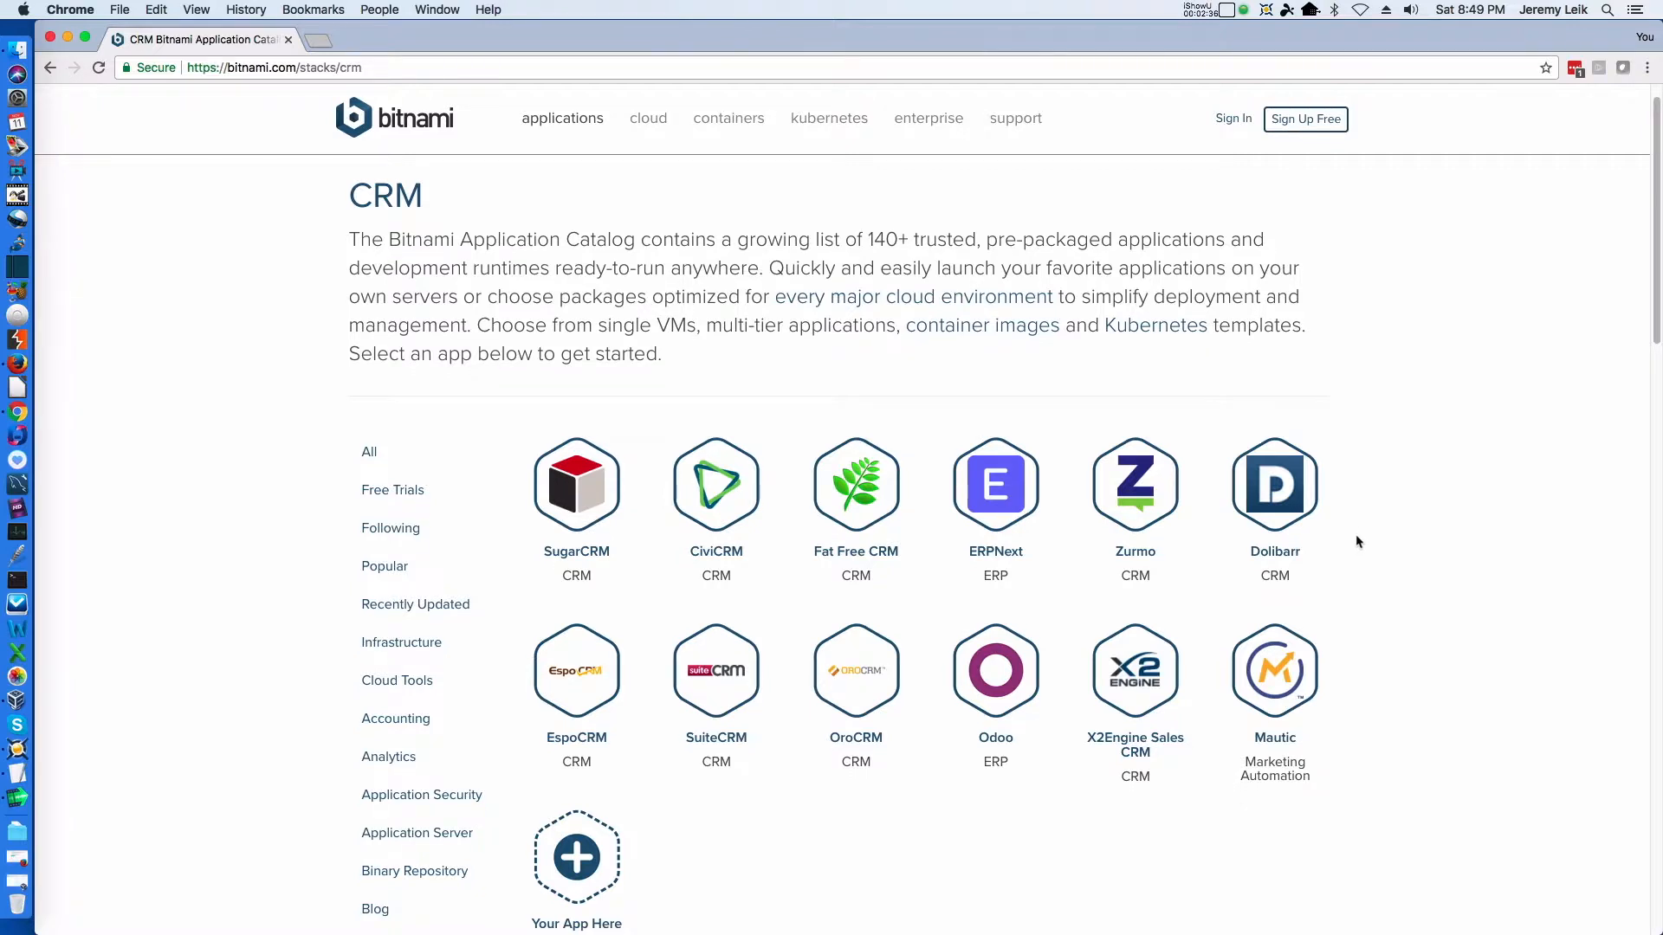
{"action": "left_click", "coordinate": [717, 555]}
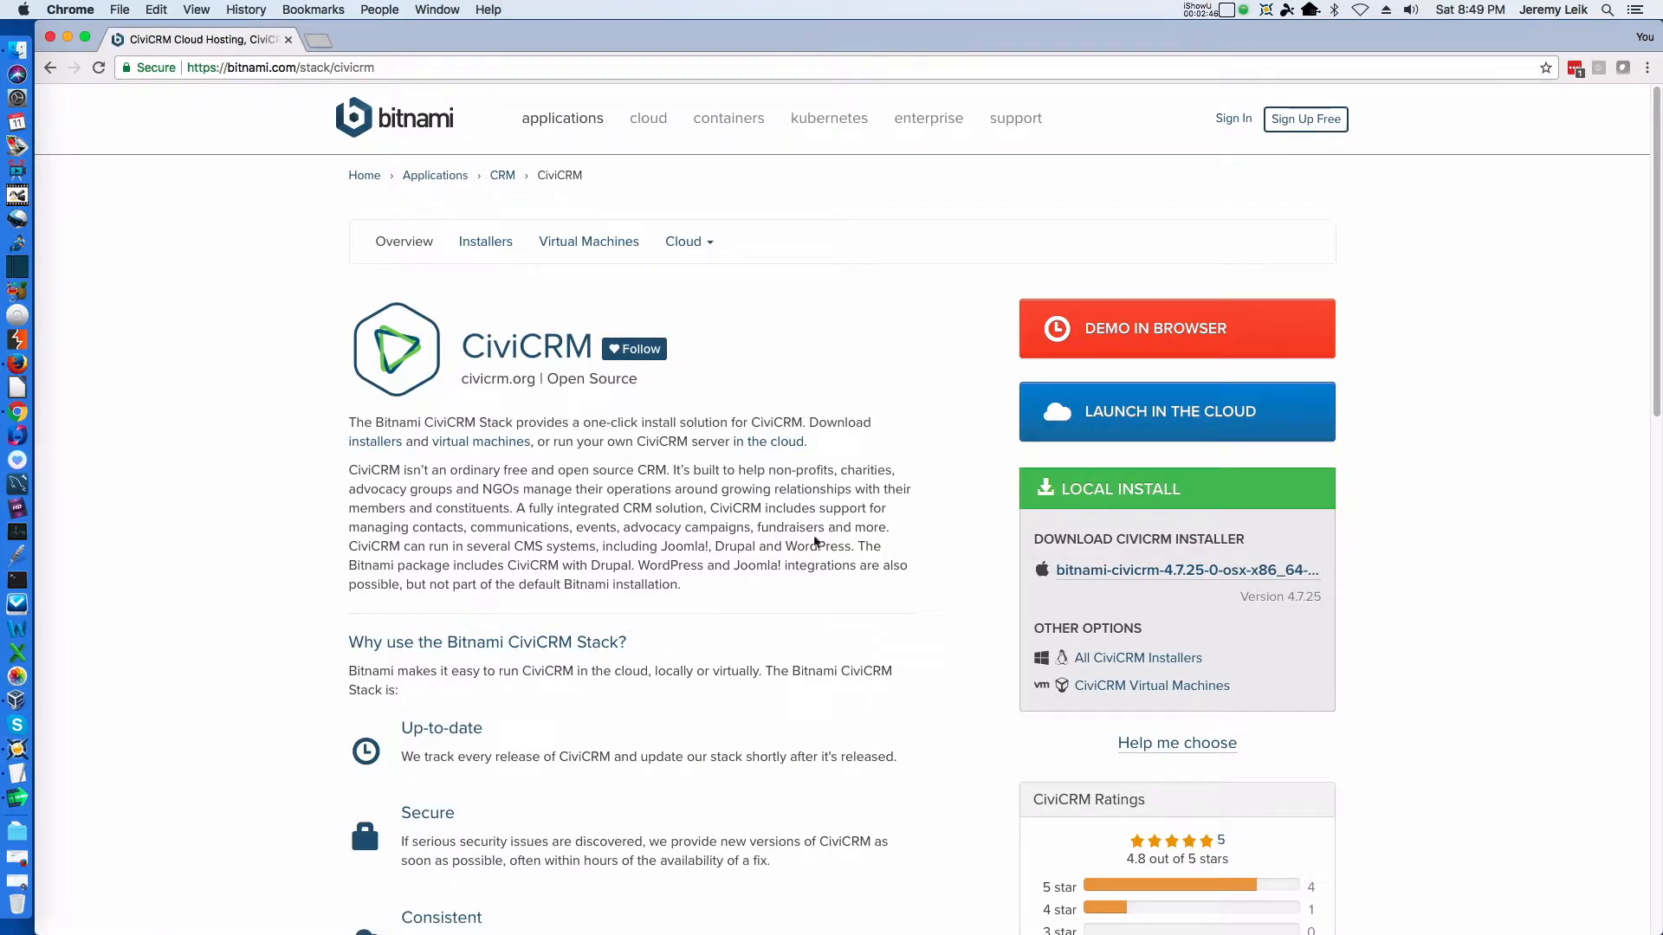
Review the CiviCRM stack overview and open its virtual machines download page
{"action": "scroll", "coordinate": [818, 535], "scroll_direction": "down", "scroll_amount": 5}
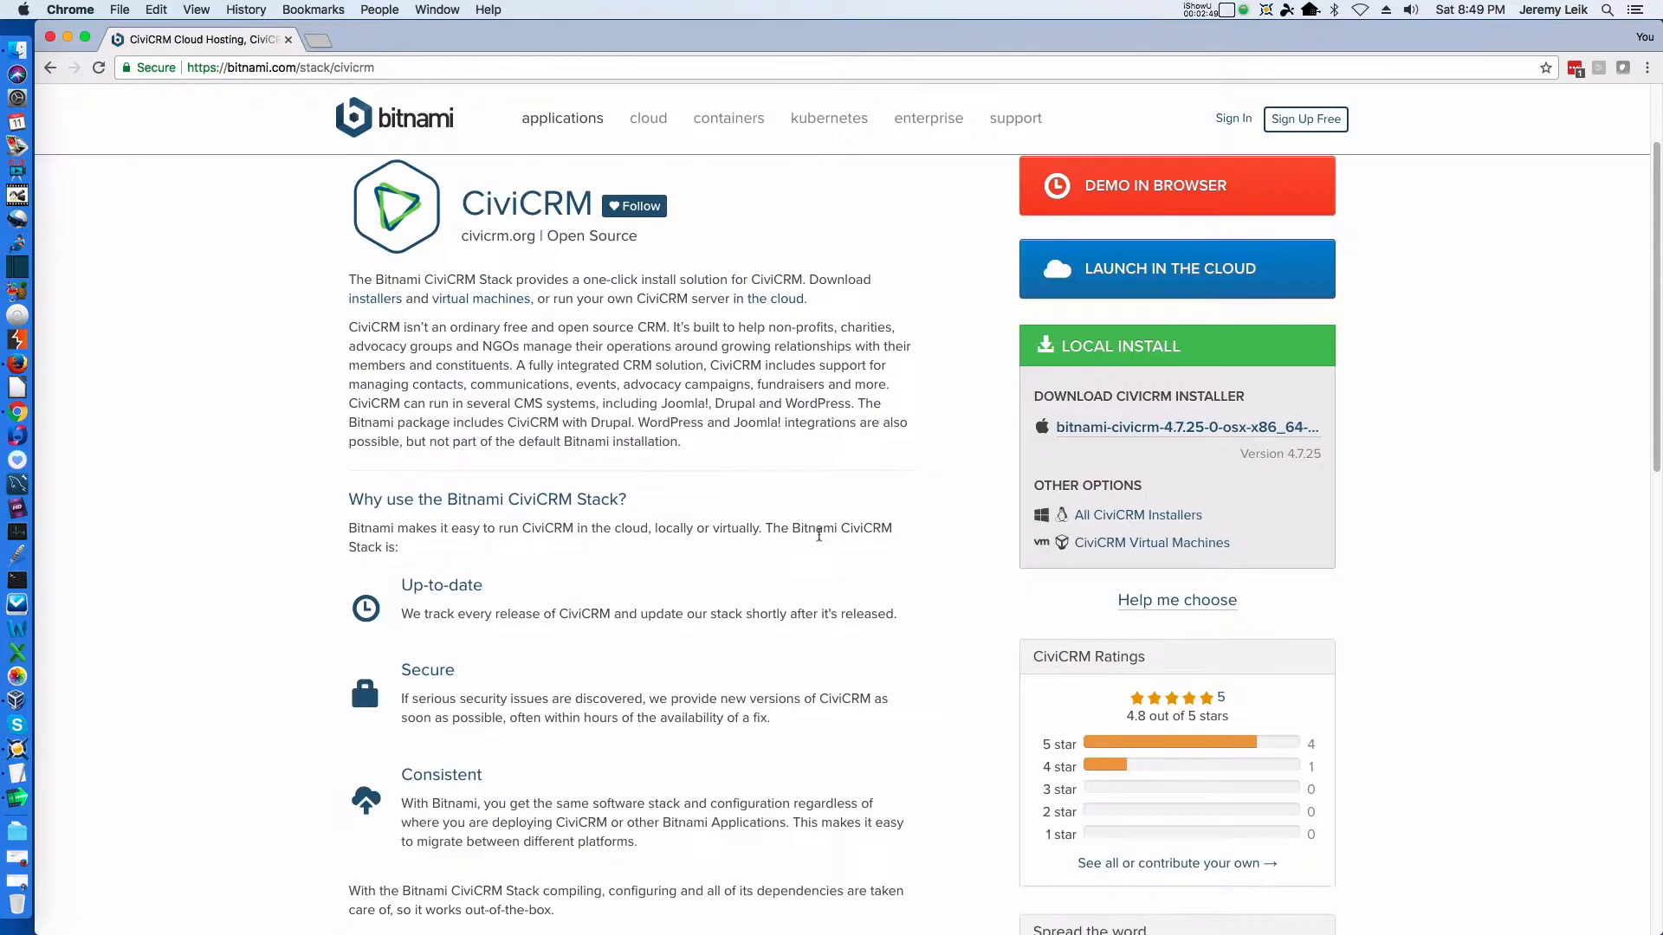
{"action": "scroll", "coordinate": [819, 536], "scroll_direction": "up", "scroll_amount": 5}
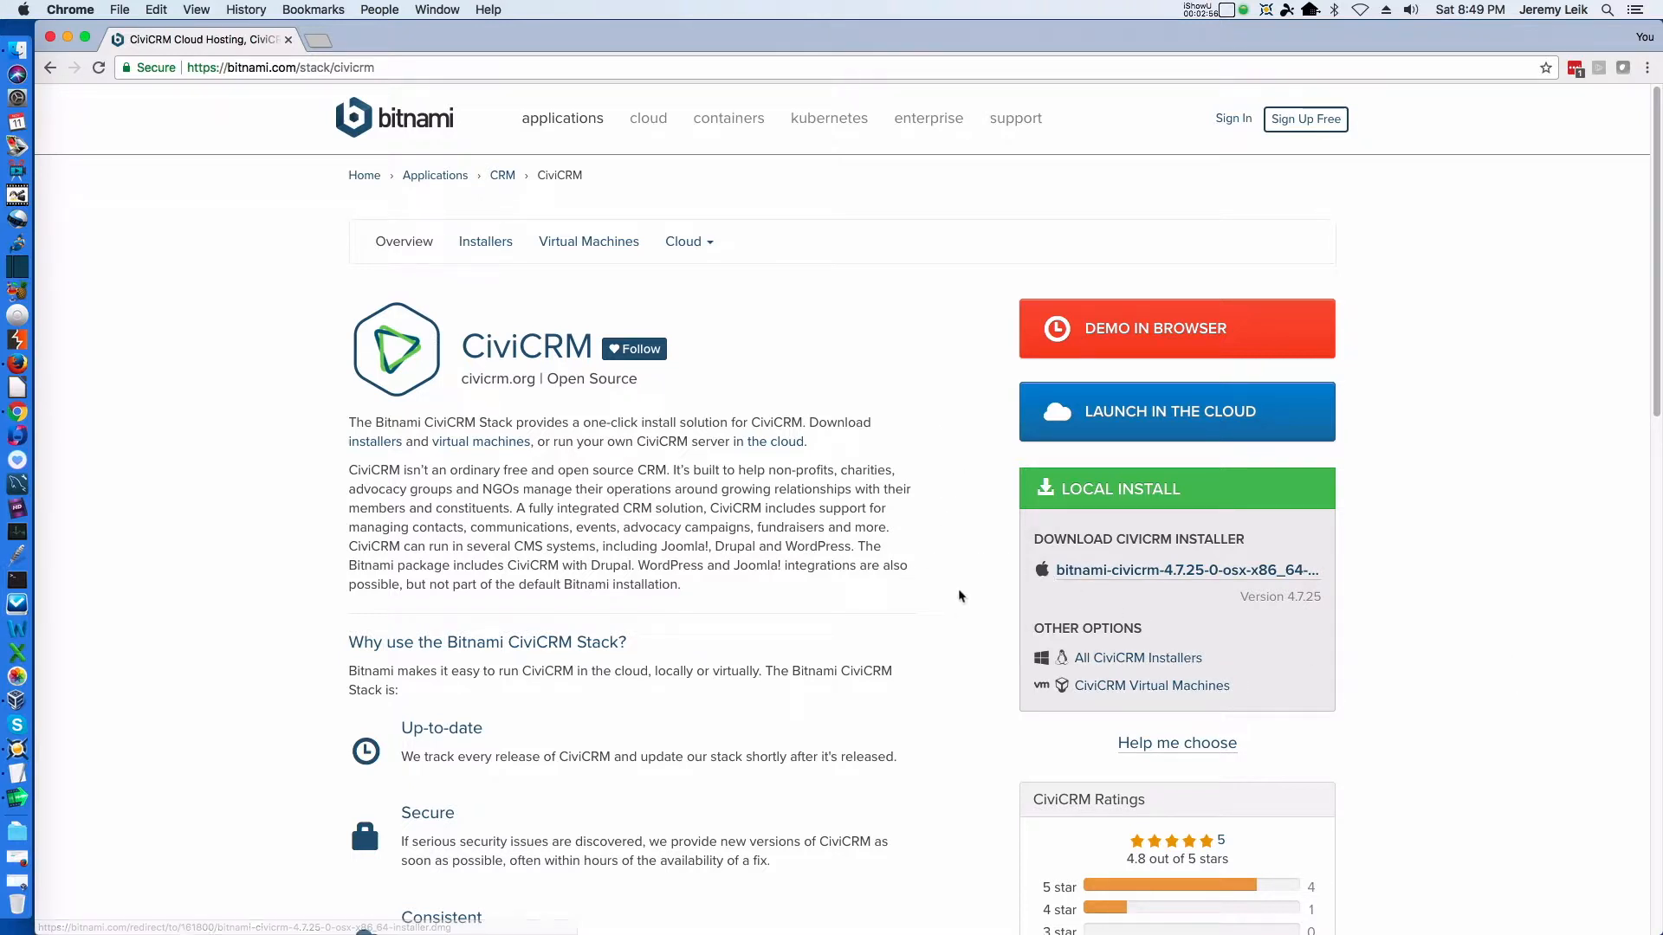
{"action": "scroll", "coordinate": [1338, 623], "scroll_direction": "down", "scroll_amount": 3}
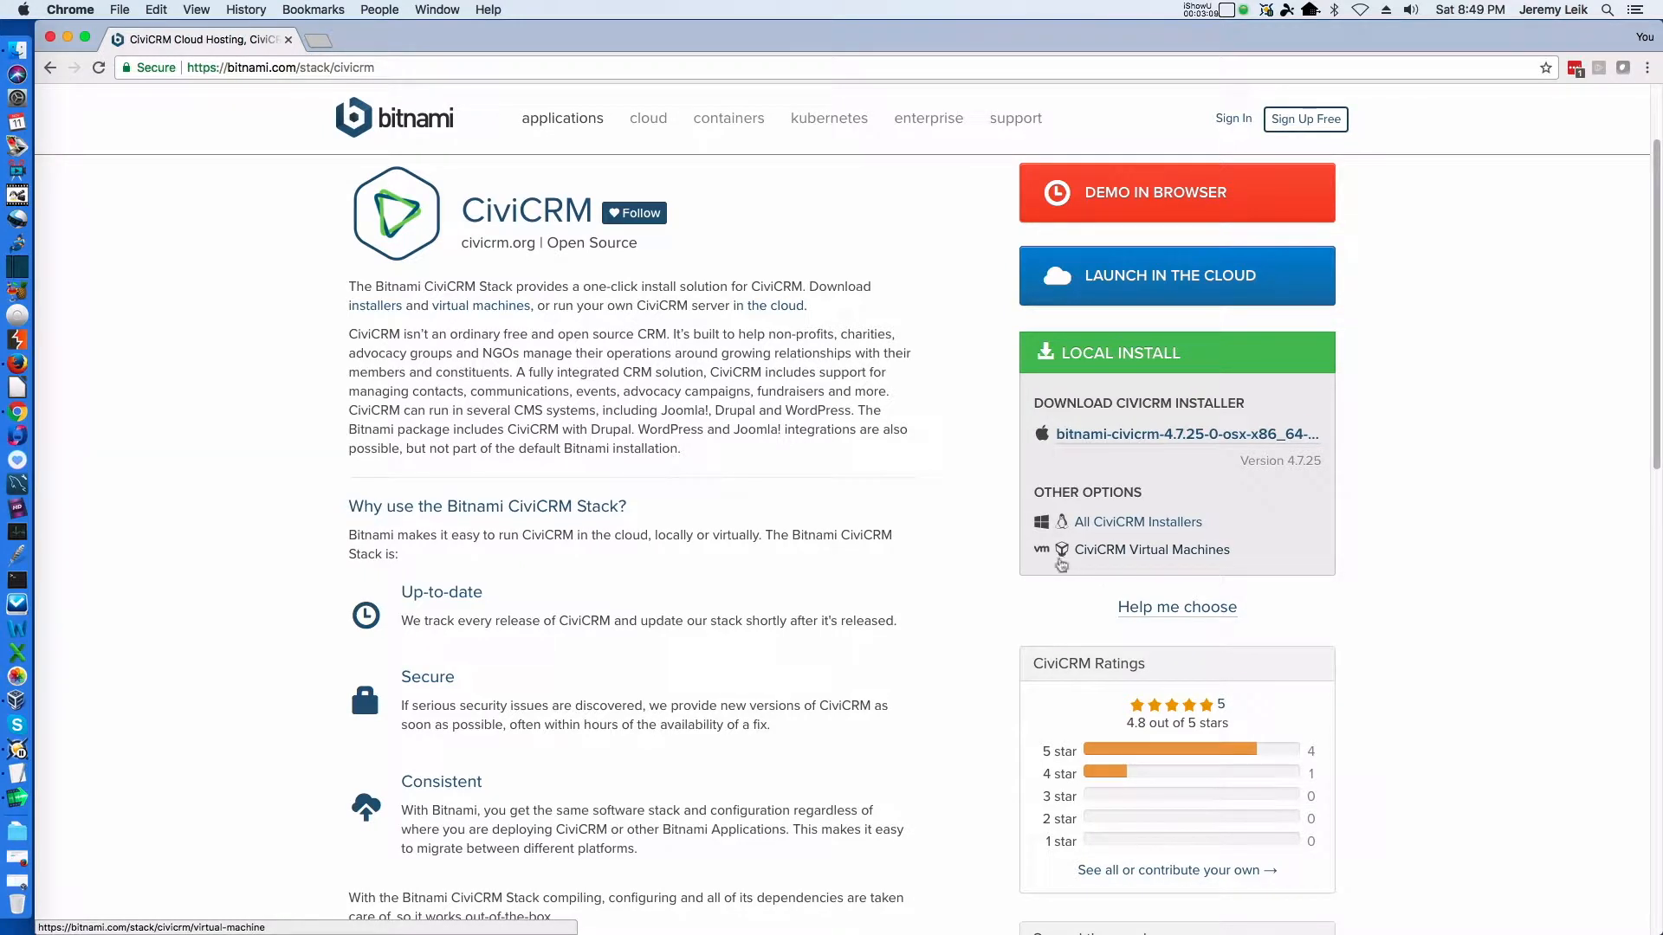
{"action": "left_click", "coordinate": [1139, 551]}
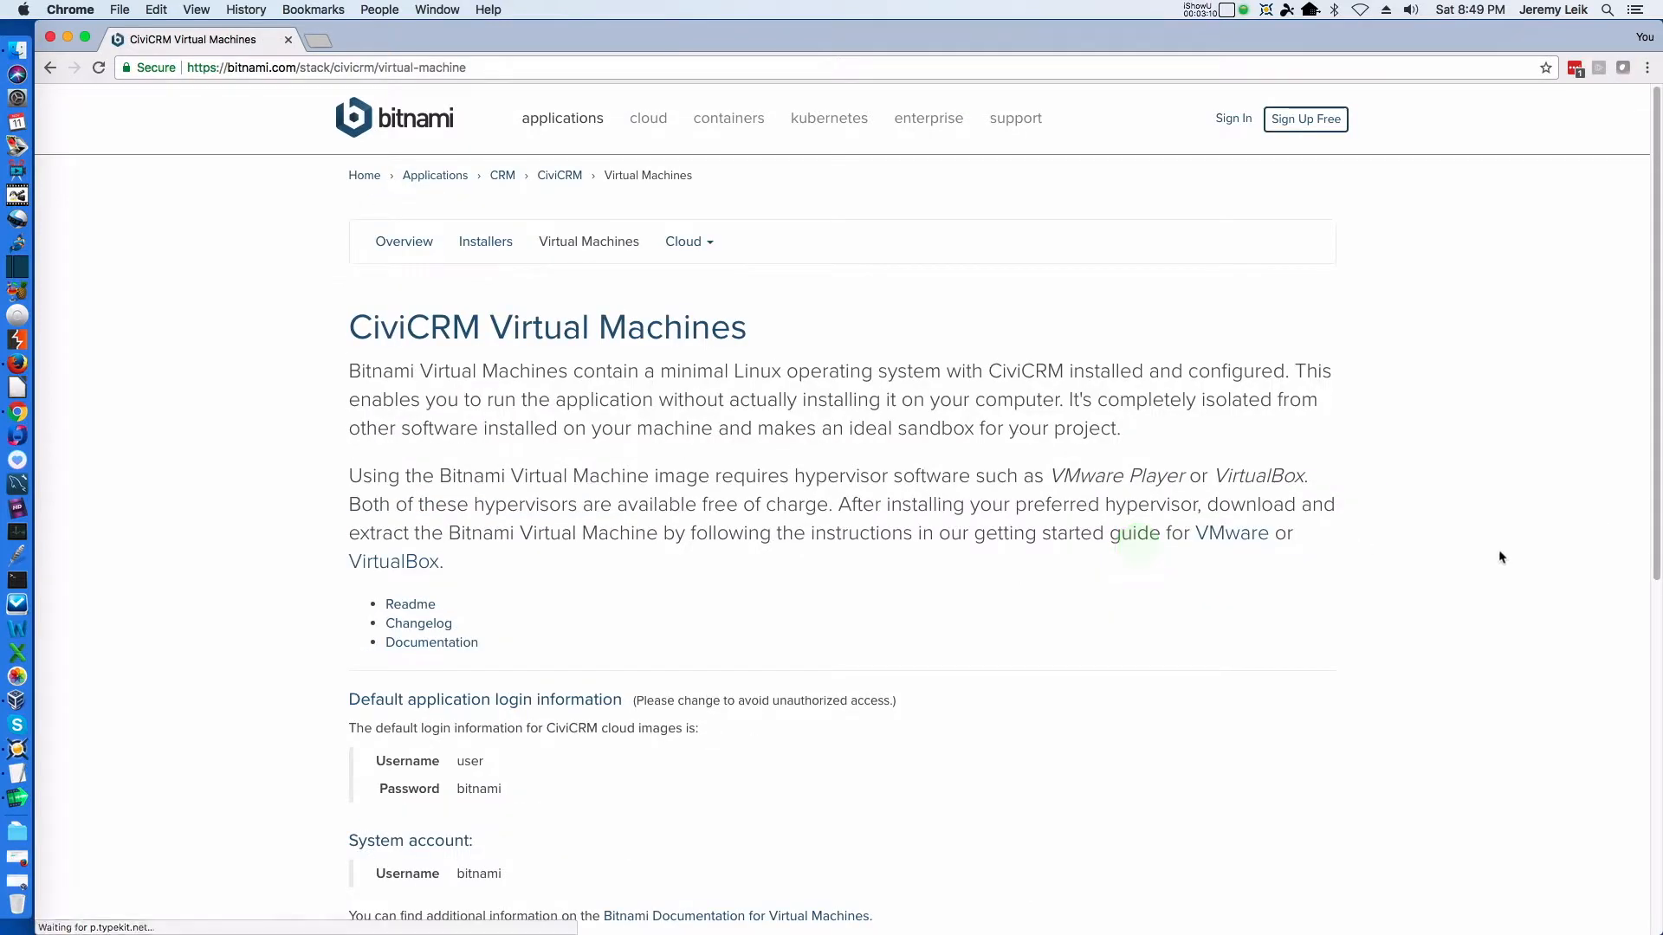
Examine the default login information and the OVA download offered on the CiviCRM Virtual Machines page
{"action": "scroll", "coordinate": [971, 632], "scroll_direction": "down", "scroll_amount": 10}
{"action": "scroll", "coordinate": [976, 631], "scroll_direction": "up", "scroll_amount": 6}
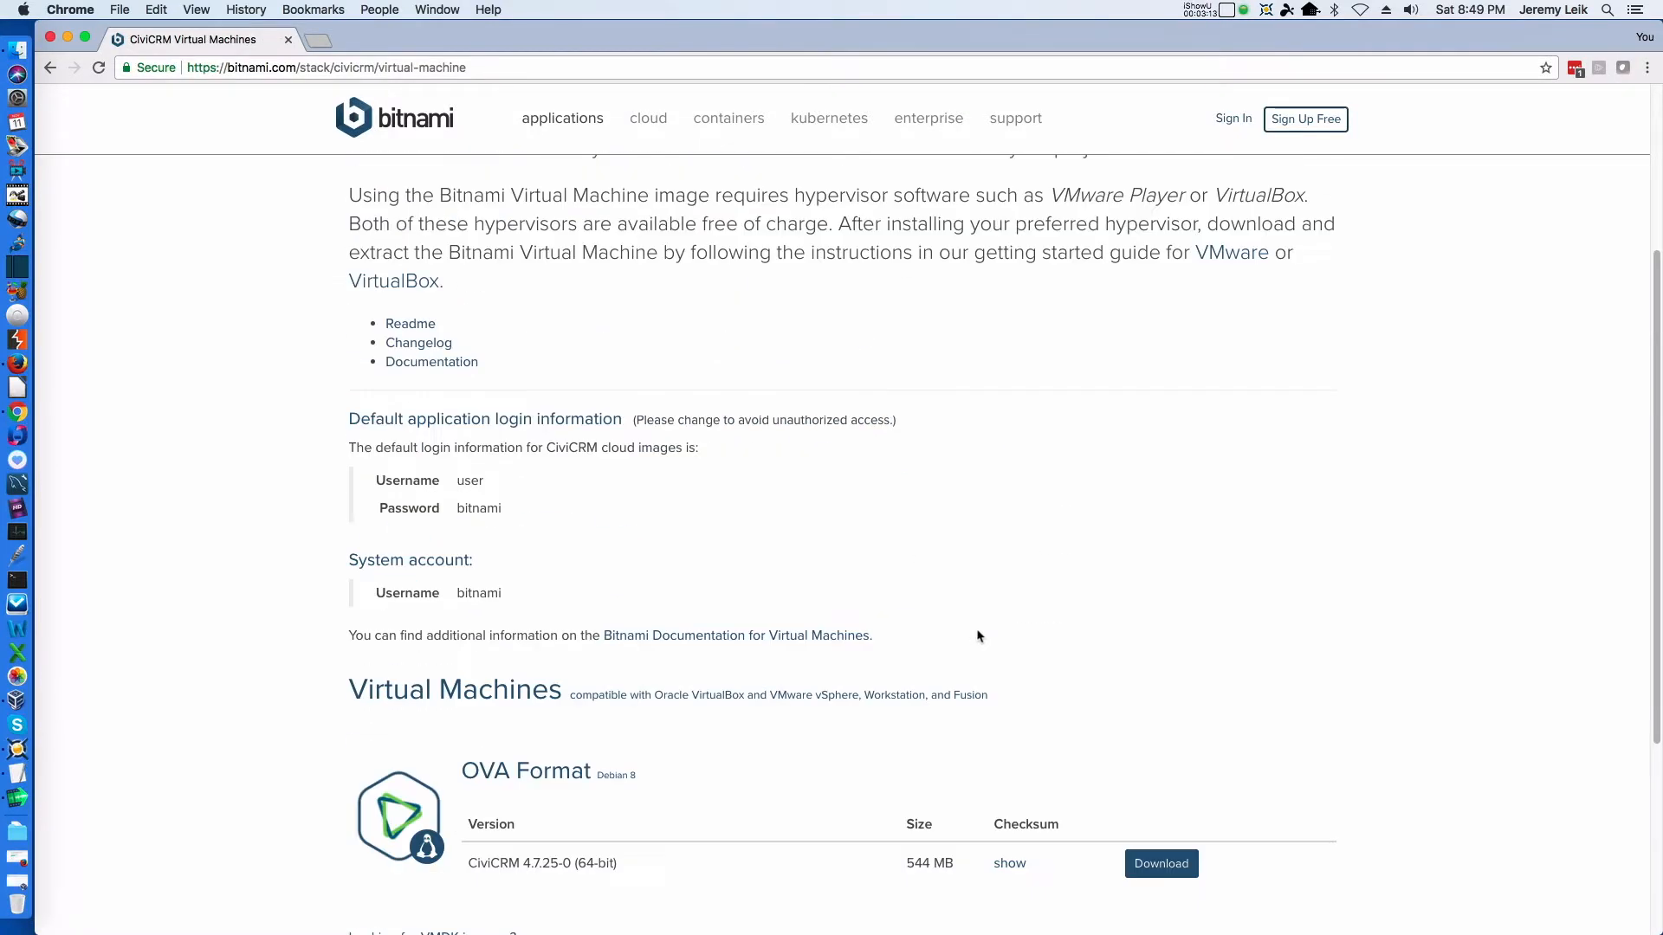
{"action": "scroll", "coordinate": [977, 636], "scroll_direction": "up", "scroll_amount": 1}
{"action": "scroll", "coordinate": [981, 634], "scroll_direction": "down", "scroll_amount": 2}
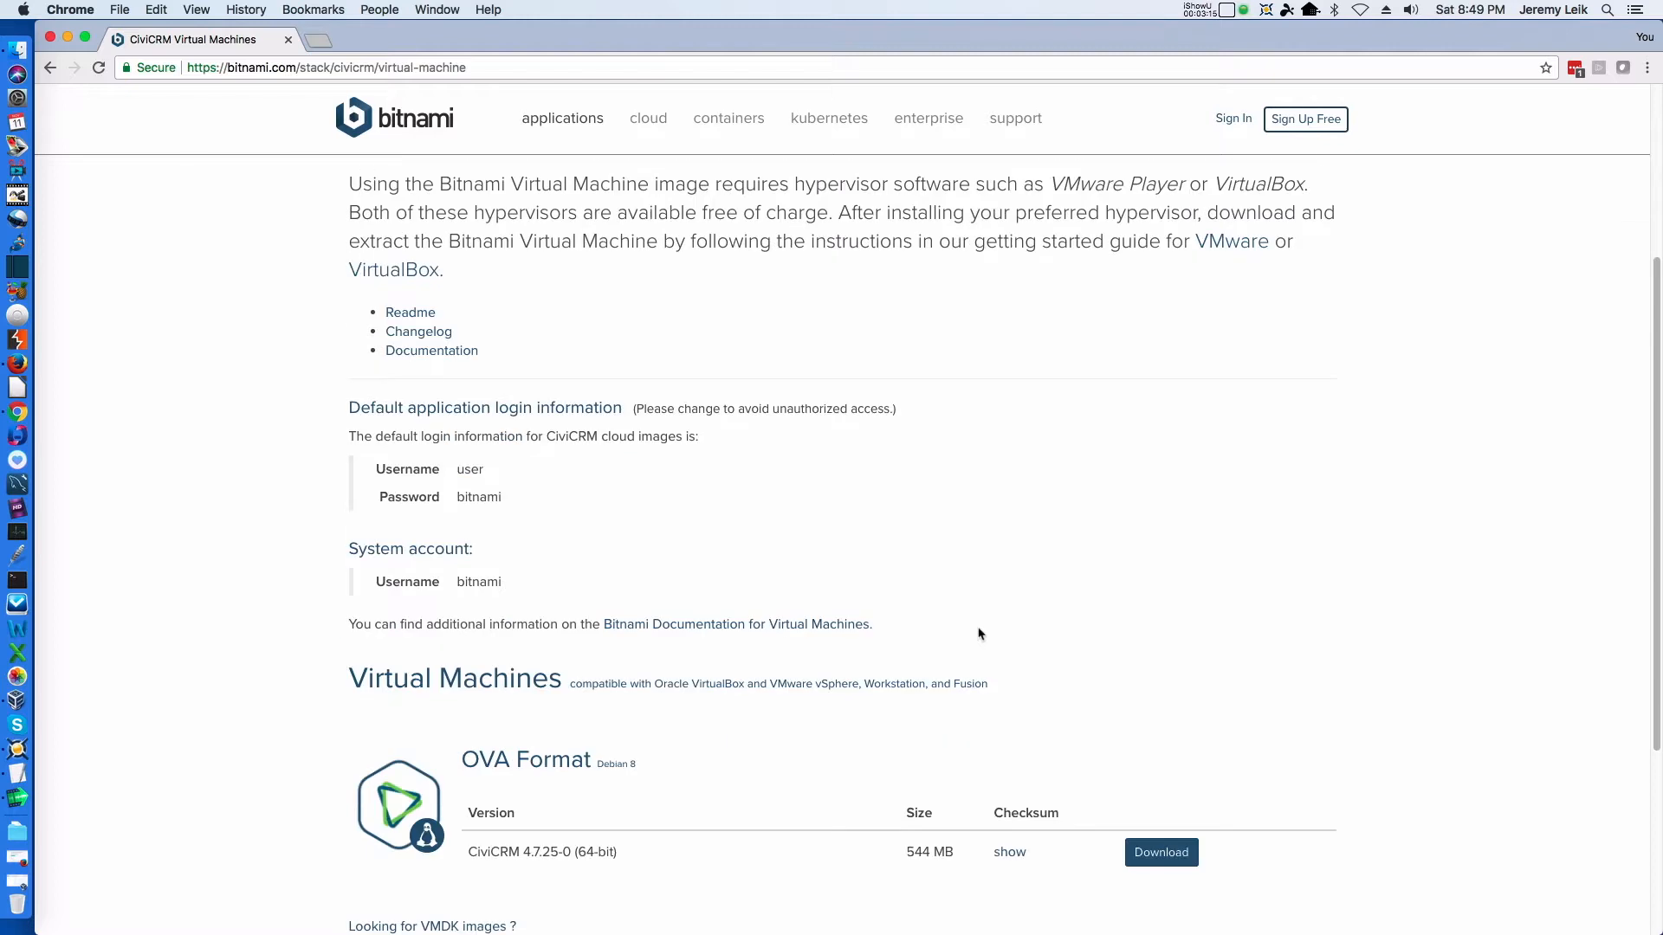
{"action": "right_click", "coordinate": [981, 641]}
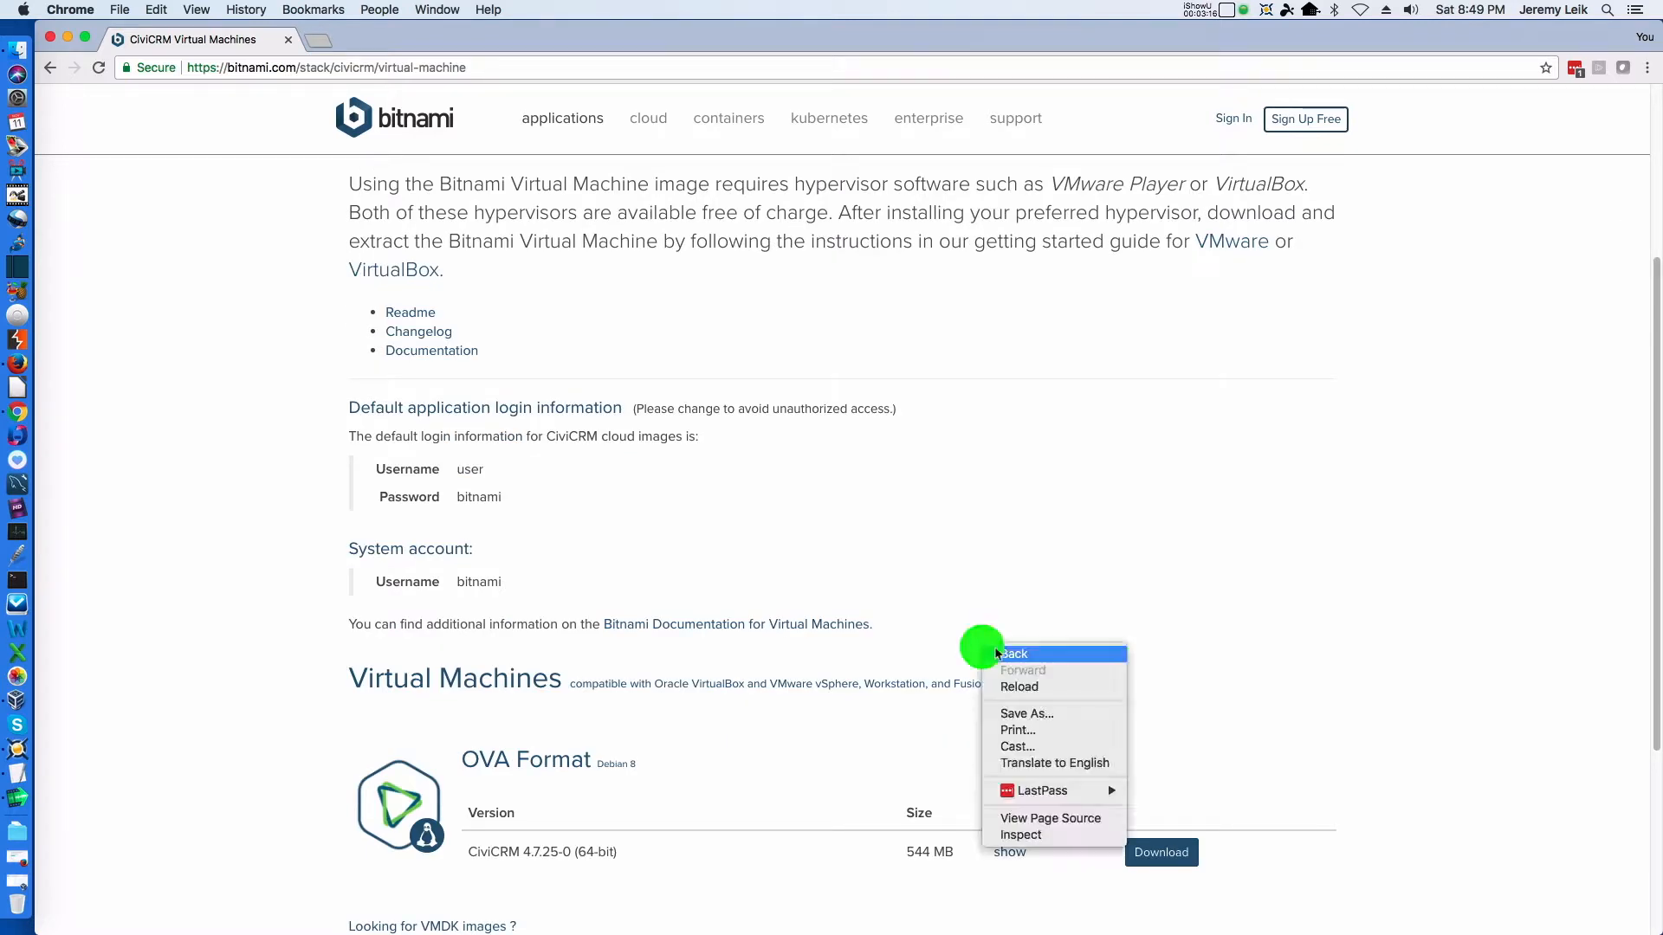
{"action": "left_click", "coordinate": [1162, 518]}
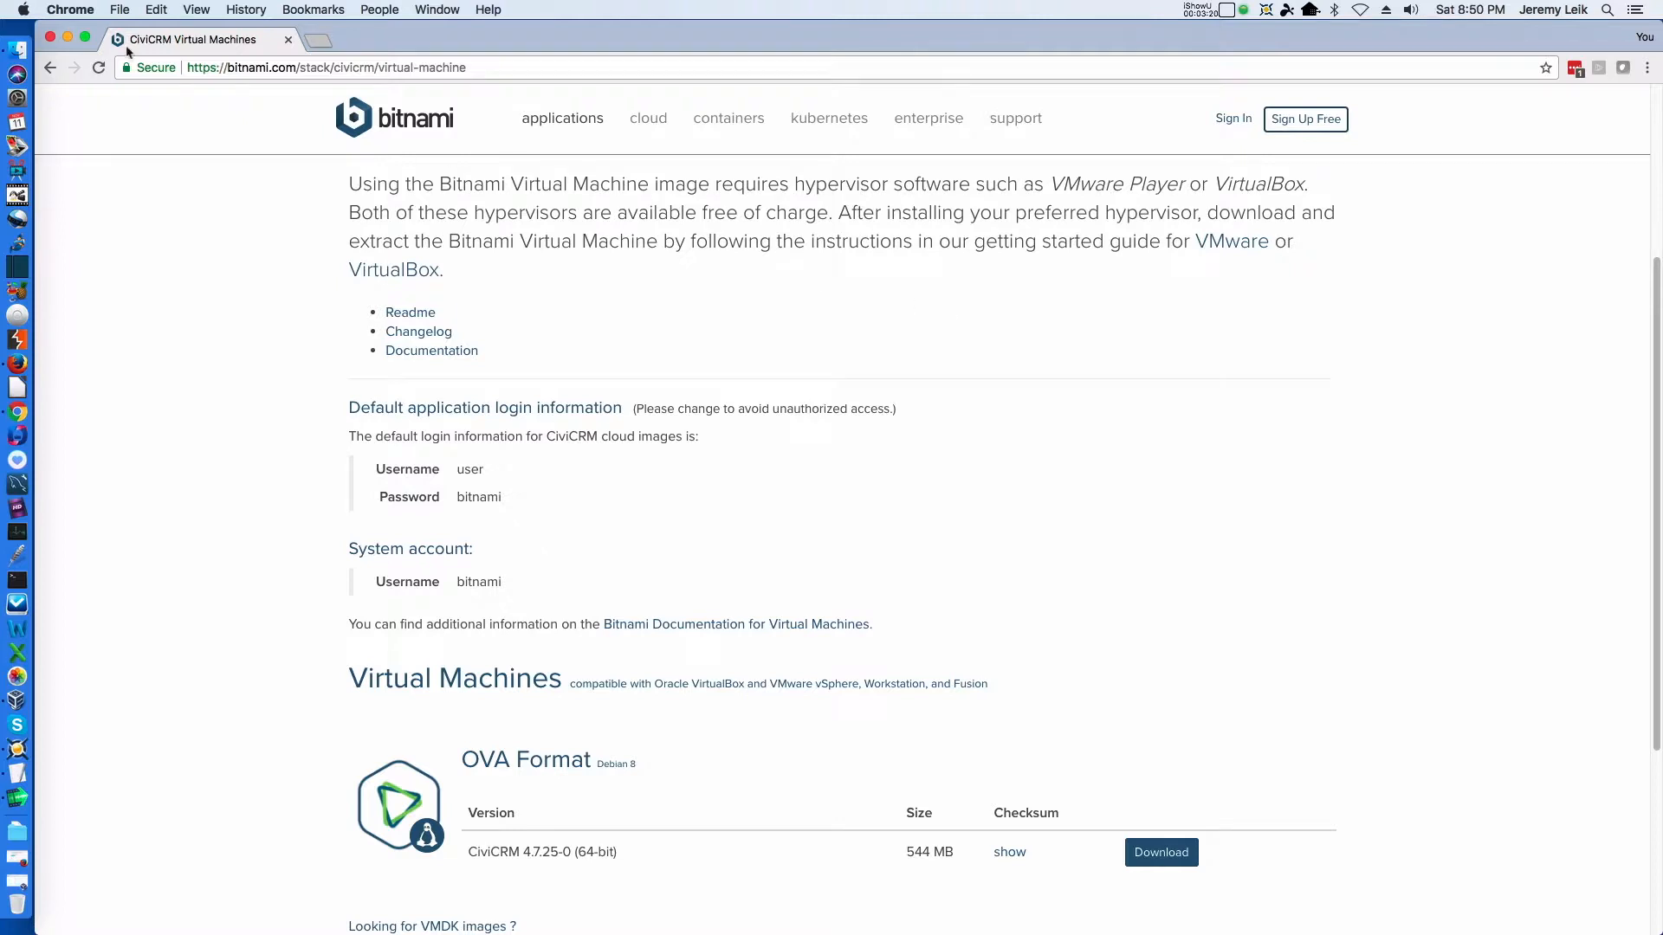
Minimize the browser, switch to VirtualBox Manager and start an appliance import
{"action": "left_click", "coordinate": [69, 38]}
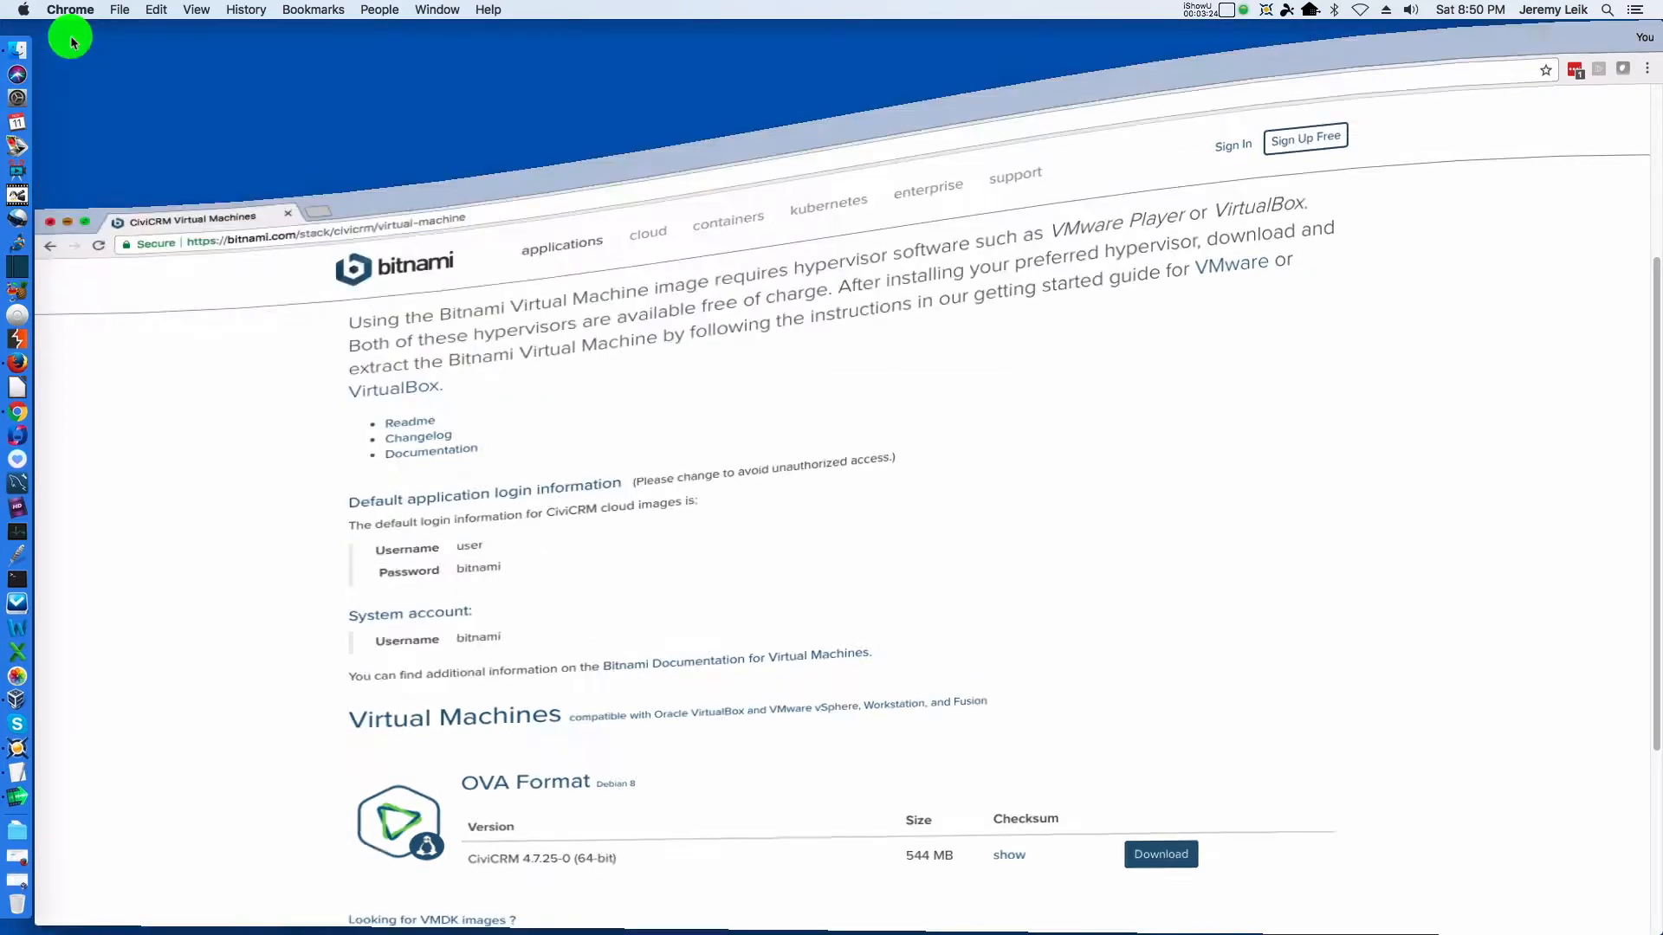
{"action": "left_click", "coordinate": [26, 686]}
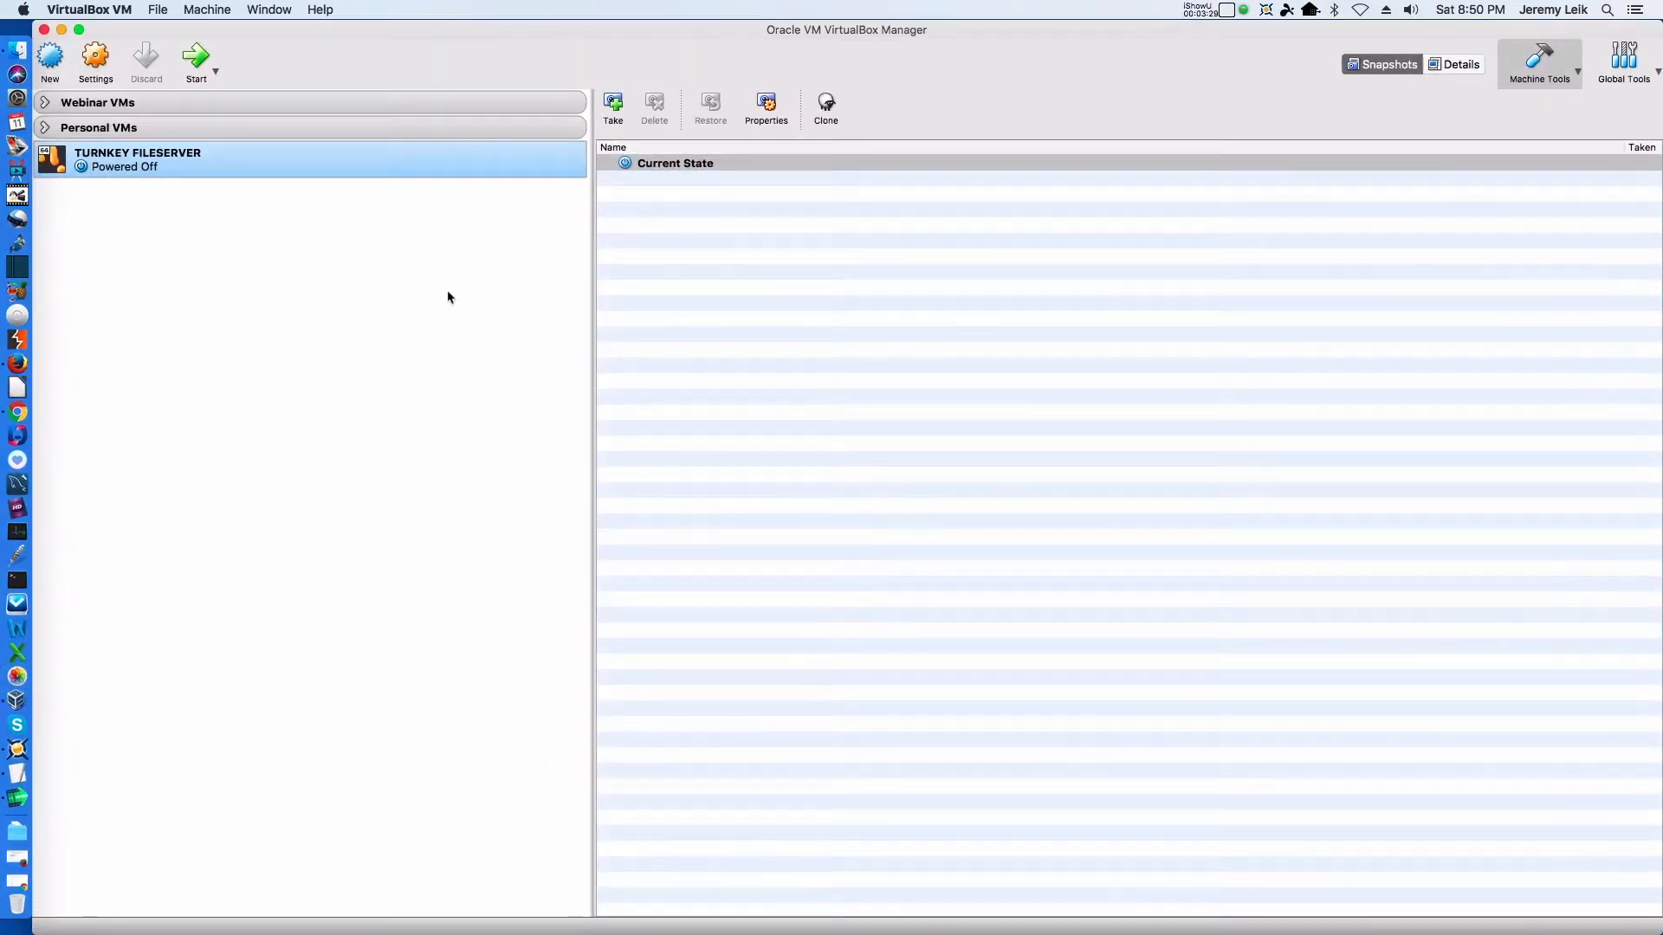
{"action": "left_click", "coordinate": [157, 10]}
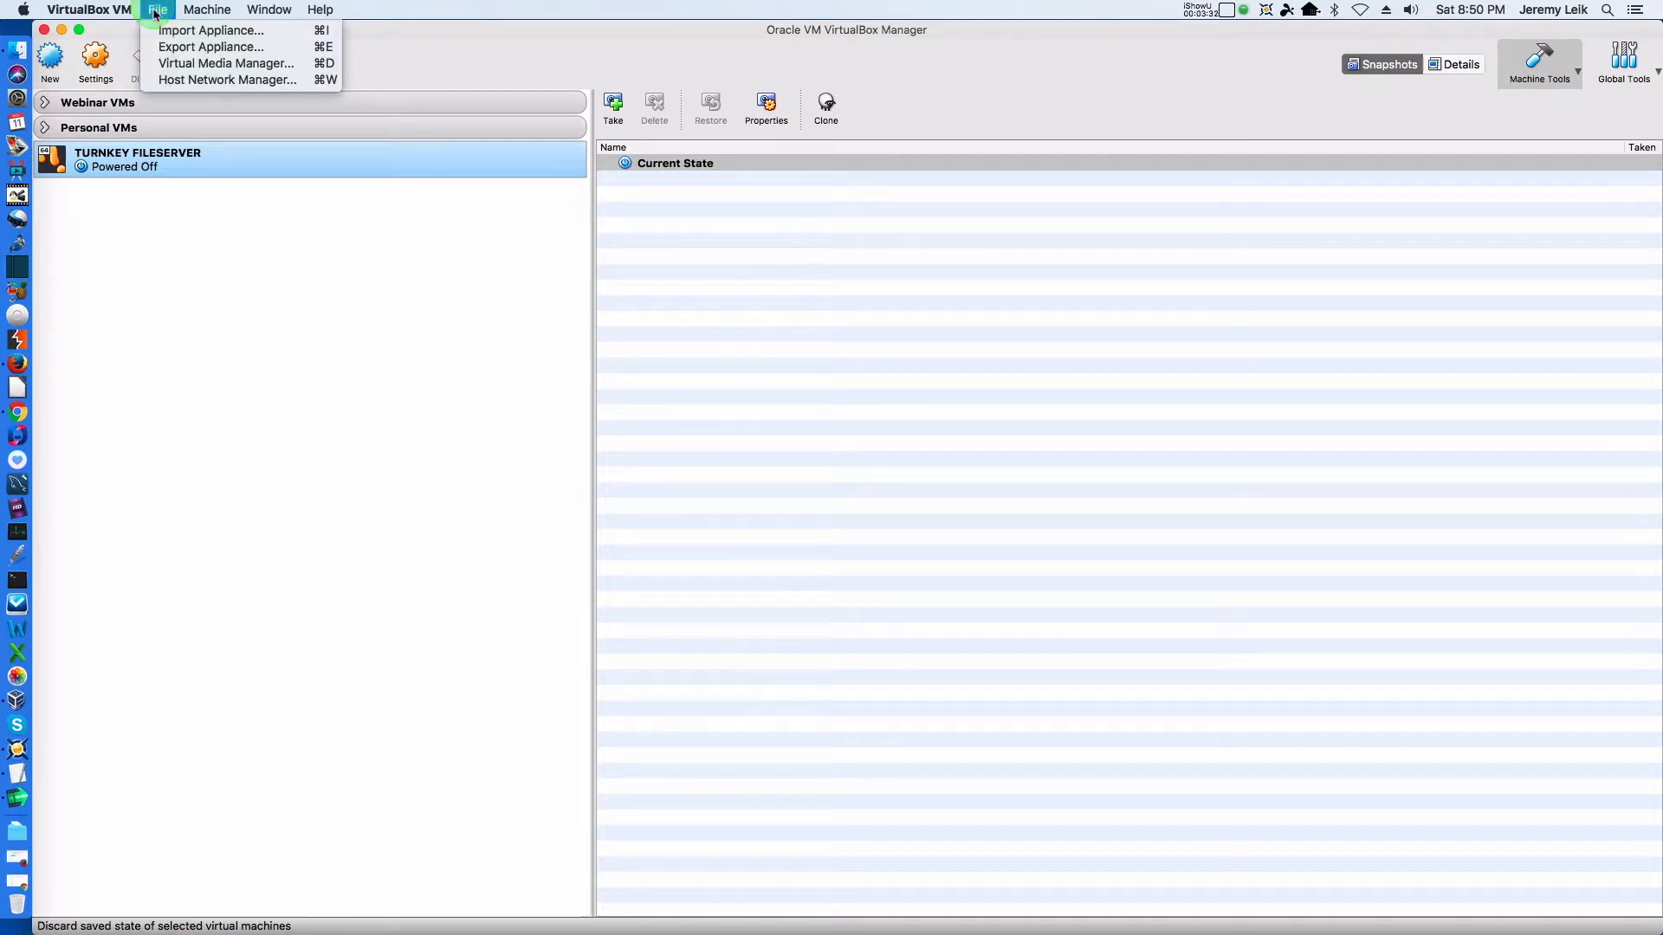
{"action": "left_click", "coordinate": [164, 36]}
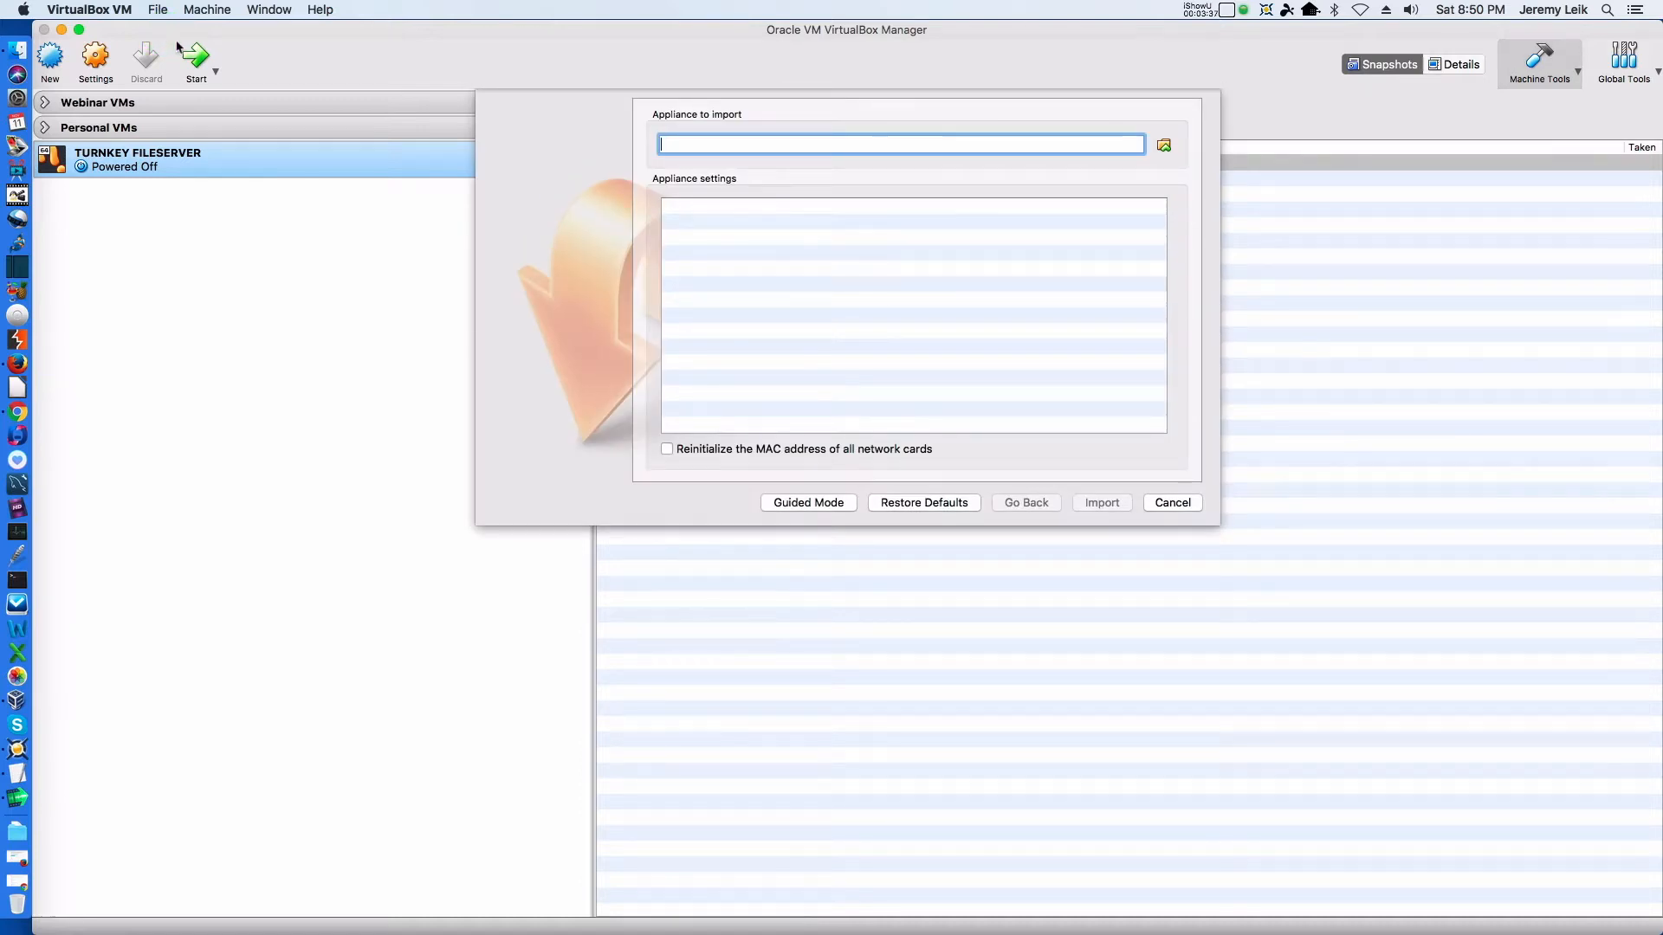
Choose bitnami-civicrm-4.7.25-0-linux-debian-8-x86_64.ova from the BitnamiVMs folder in Downloads as the appliance to import
{"action": "left_click", "coordinate": [1164, 147]}
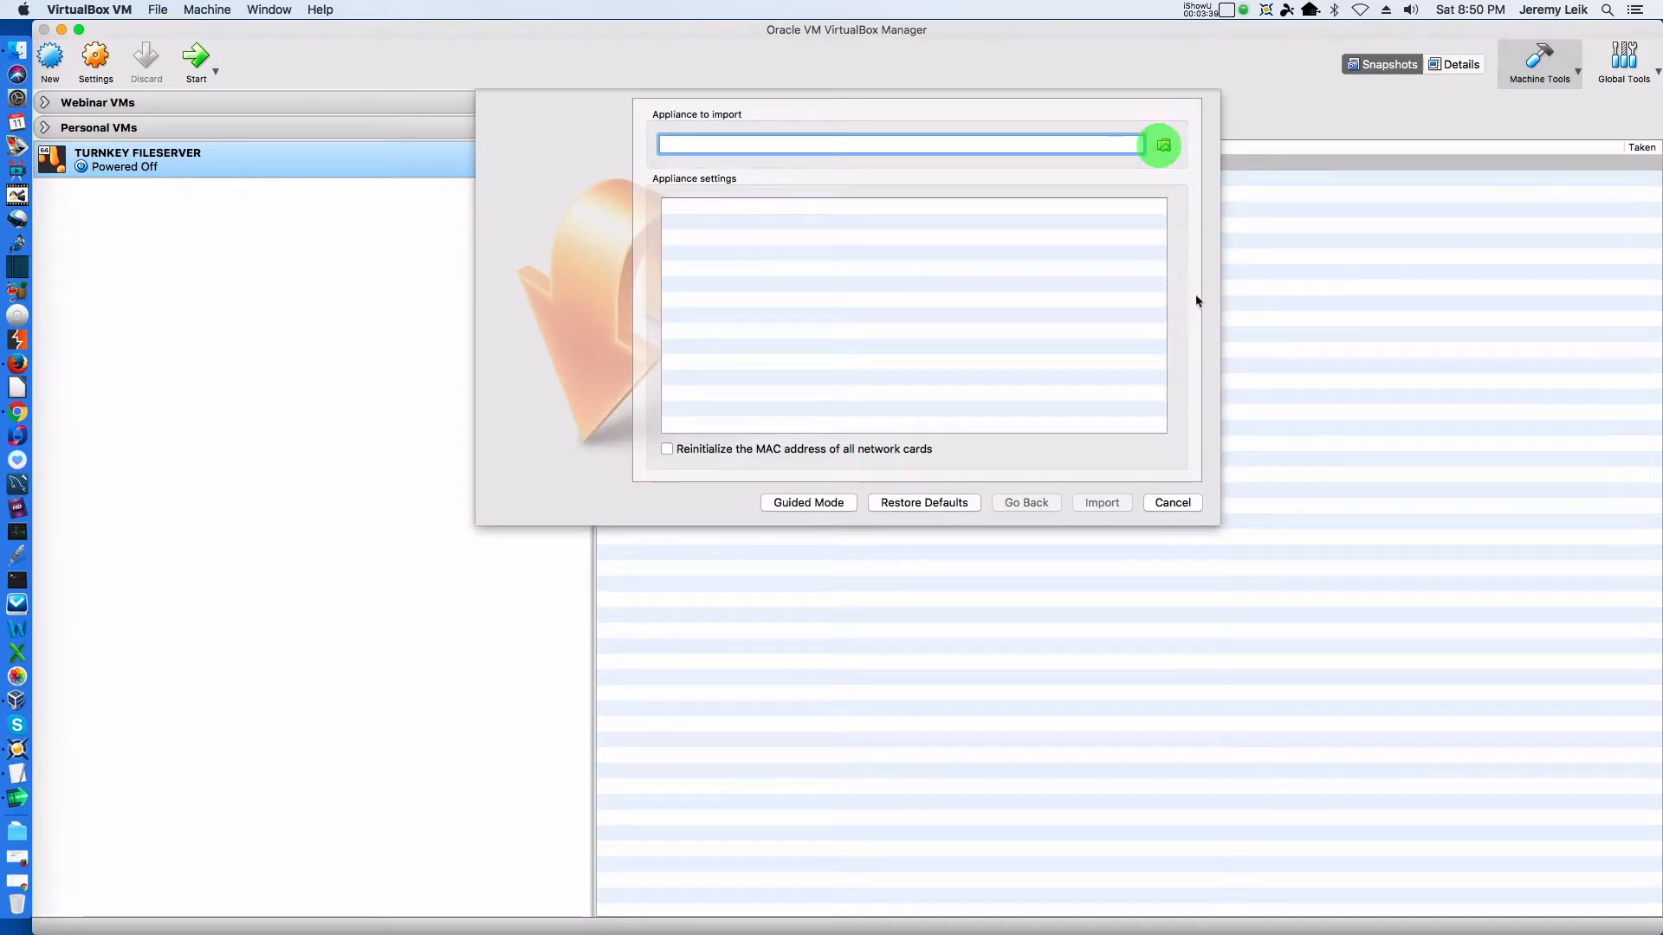
{"action": "left_click", "coordinate": [1164, 147]}
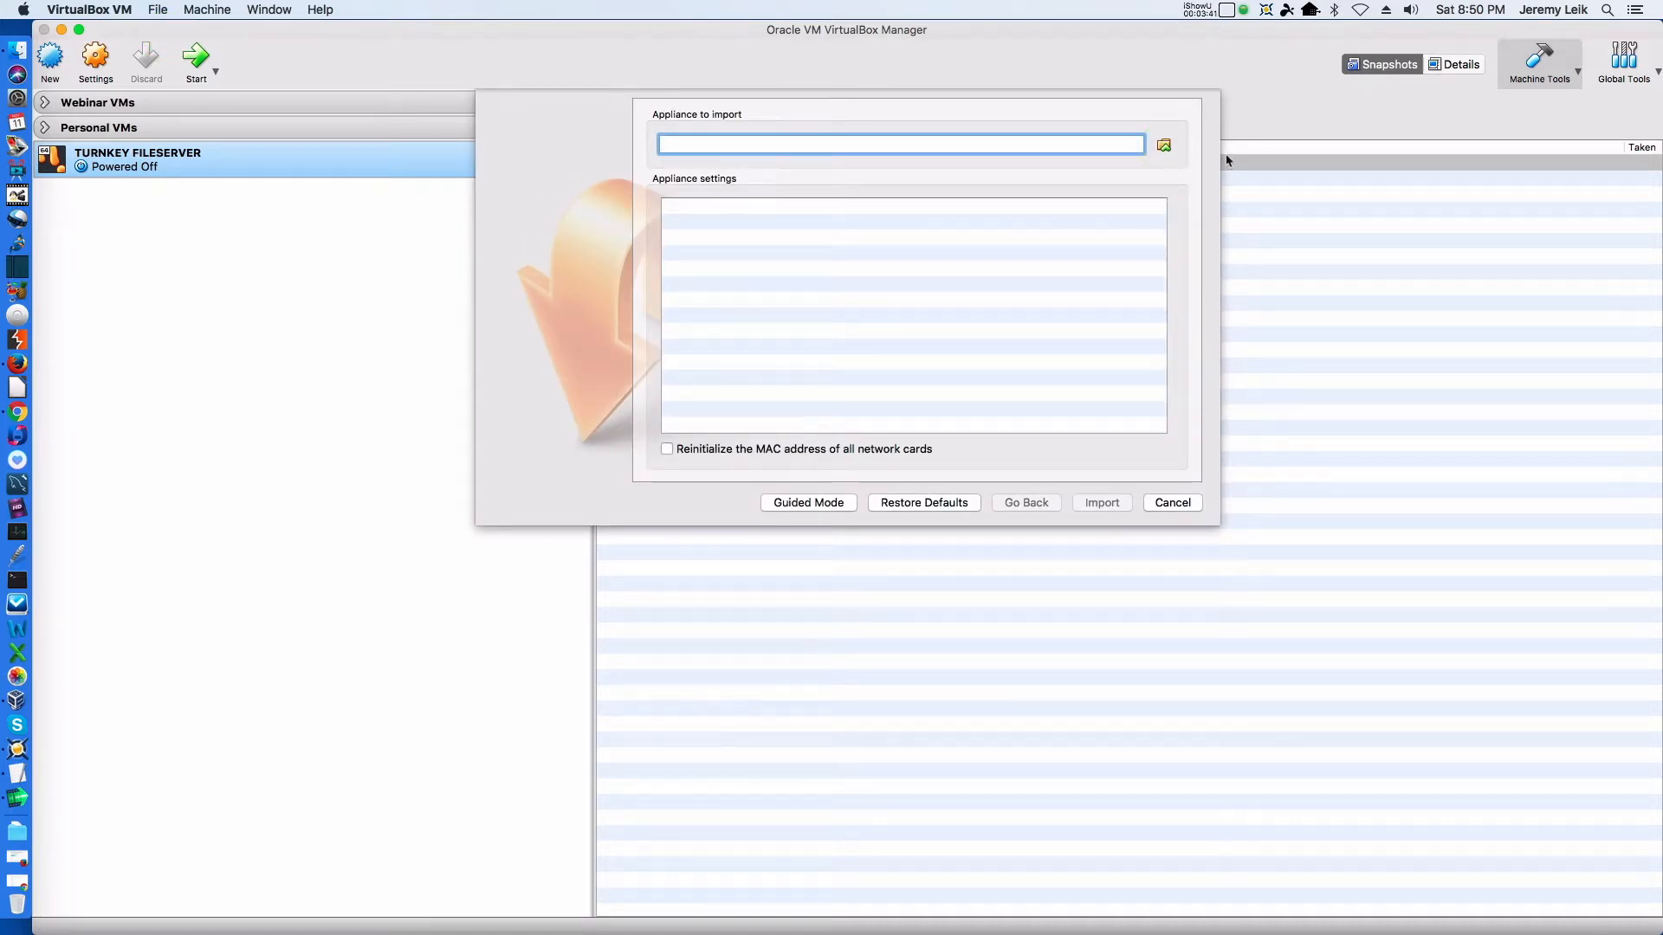
{"action": "scroll", "coordinate": [793, 286], "scroll_direction": "down", "scroll_amount": 10}
{"action": "left_click", "coordinate": [610, 225]}
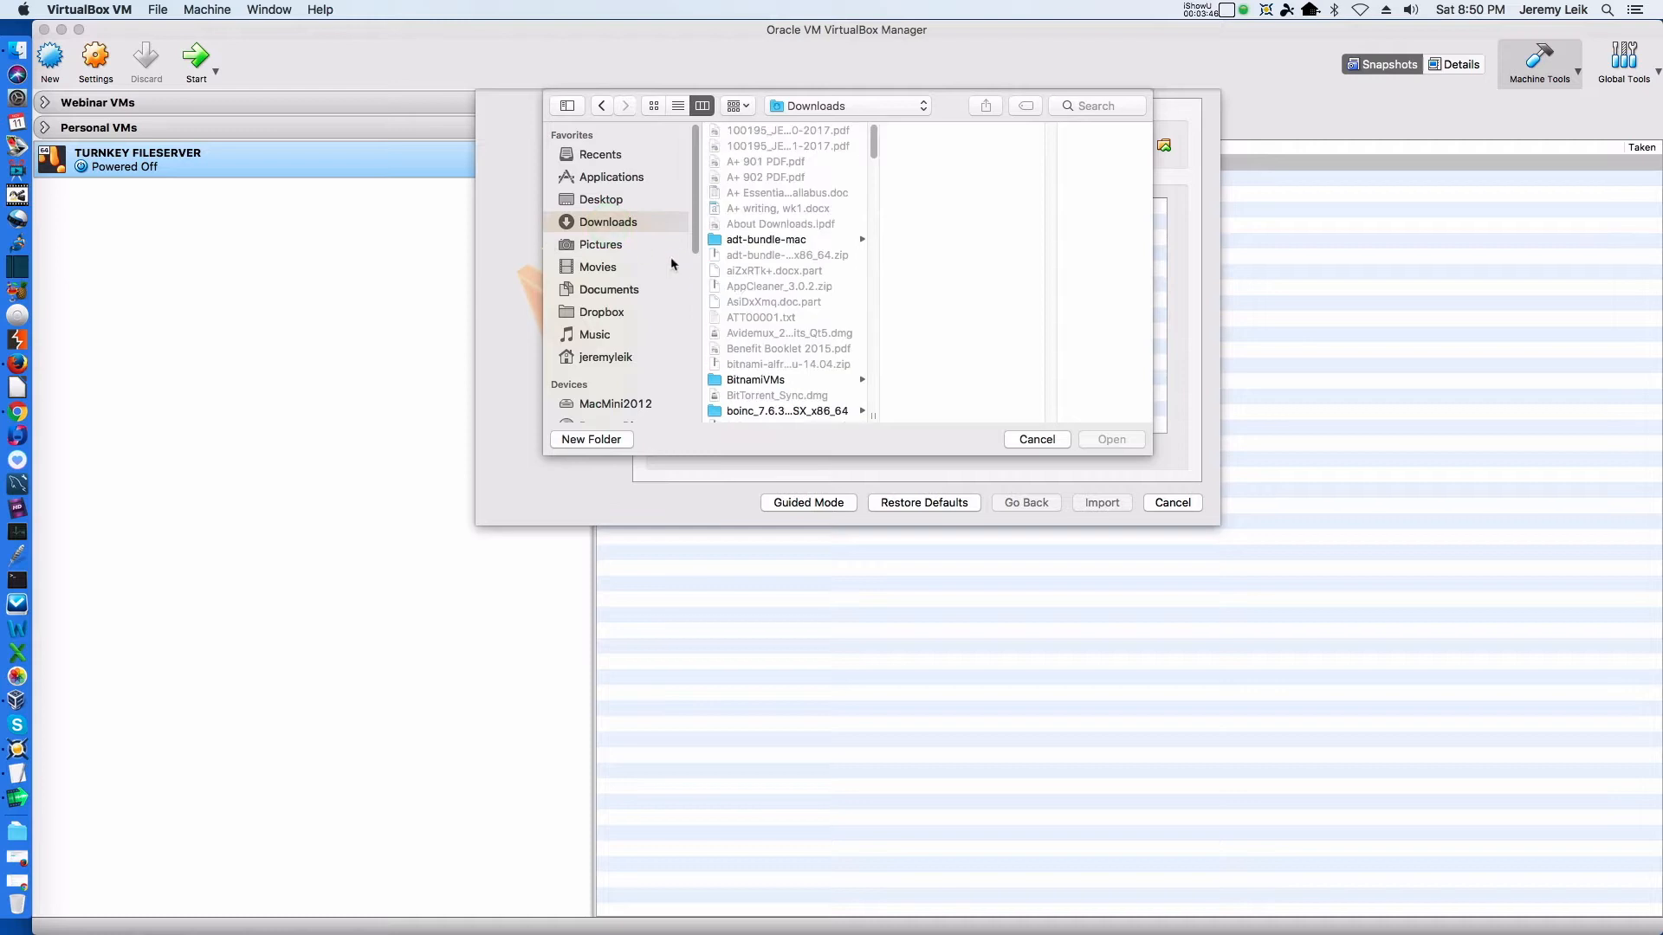
{"action": "scroll", "coordinate": [792, 256], "scroll_direction": "down", "scroll_amount": 1}
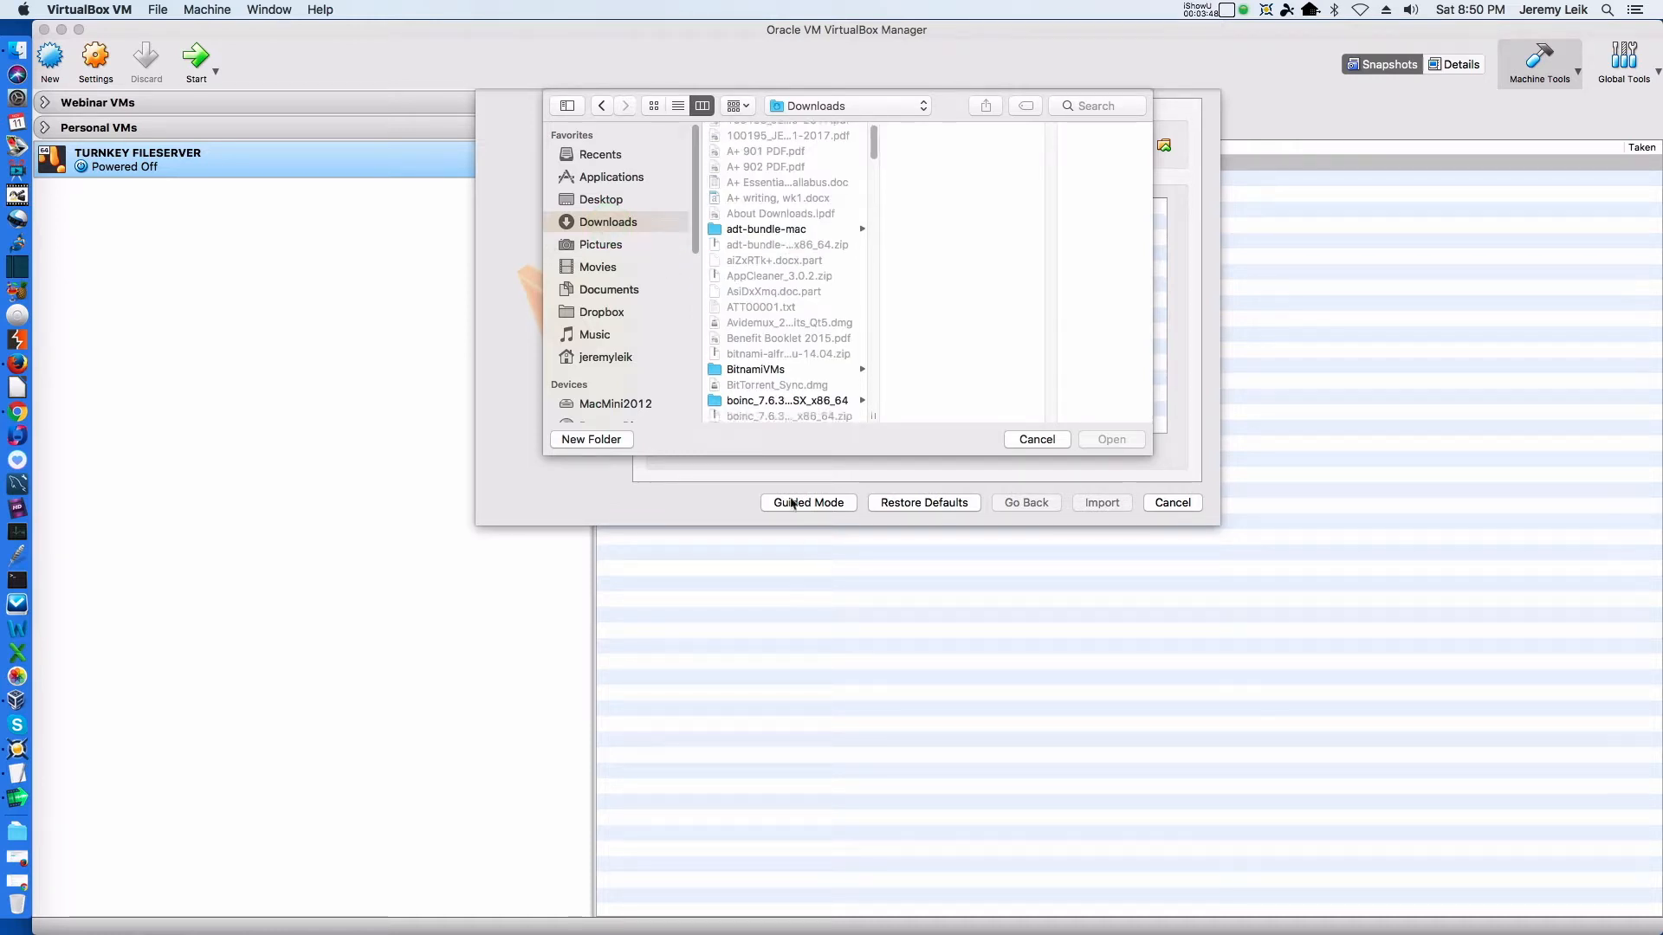
{"action": "left_click", "coordinate": [754, 364]}
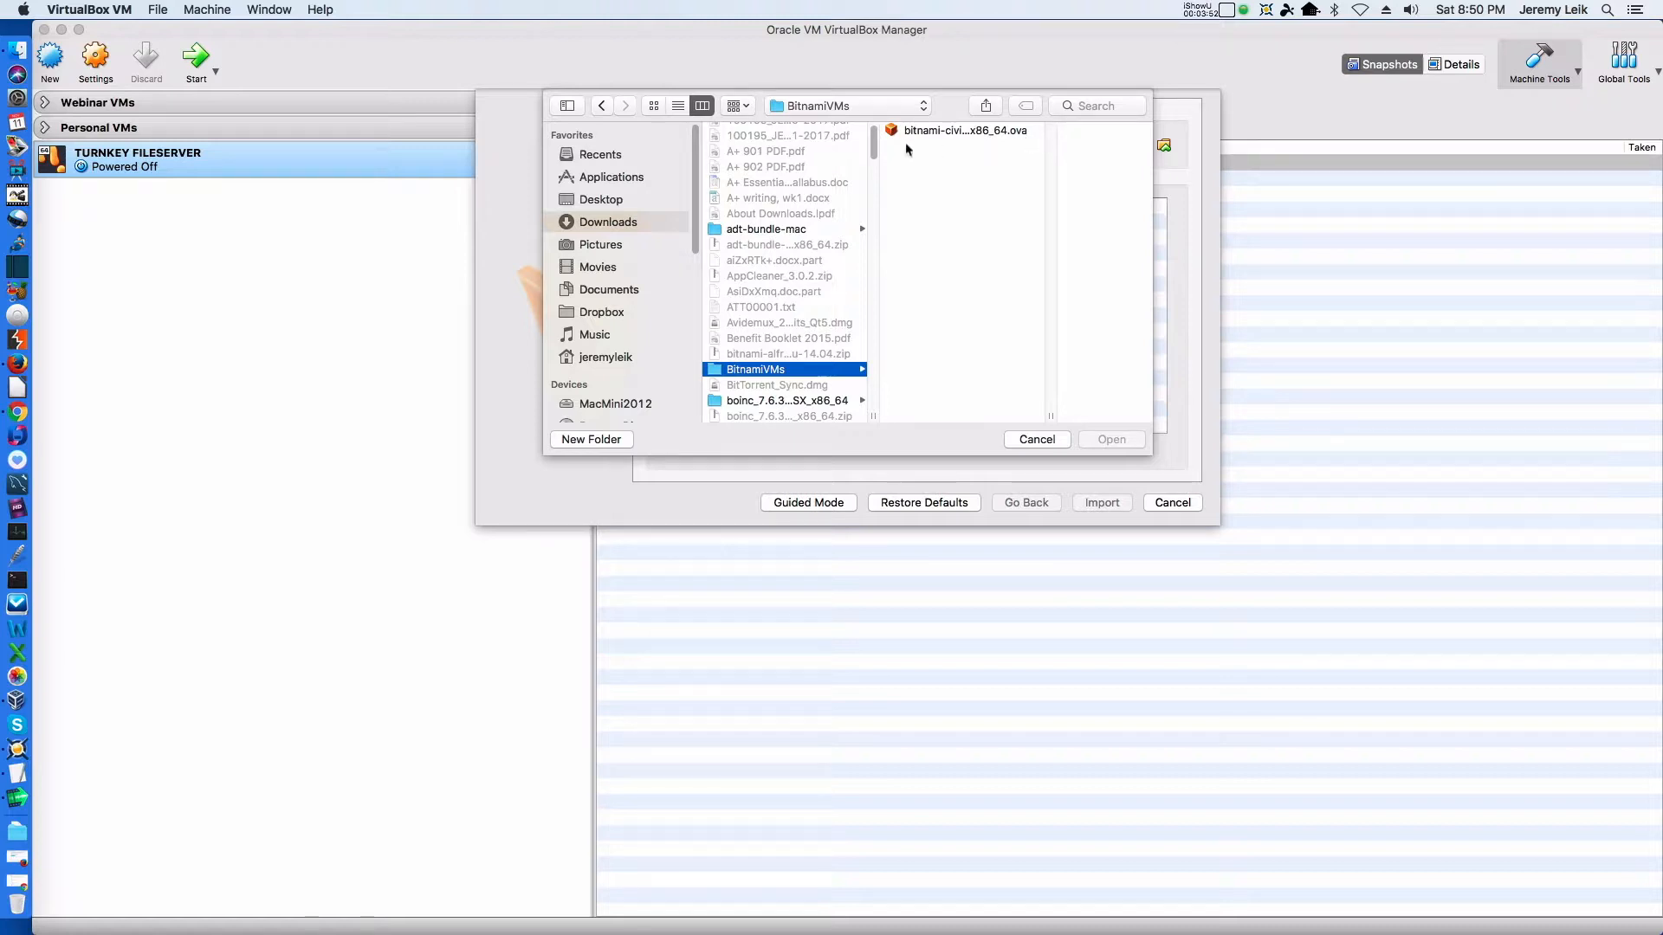
{"action": "left_click", "coordinate": [938, 131]}
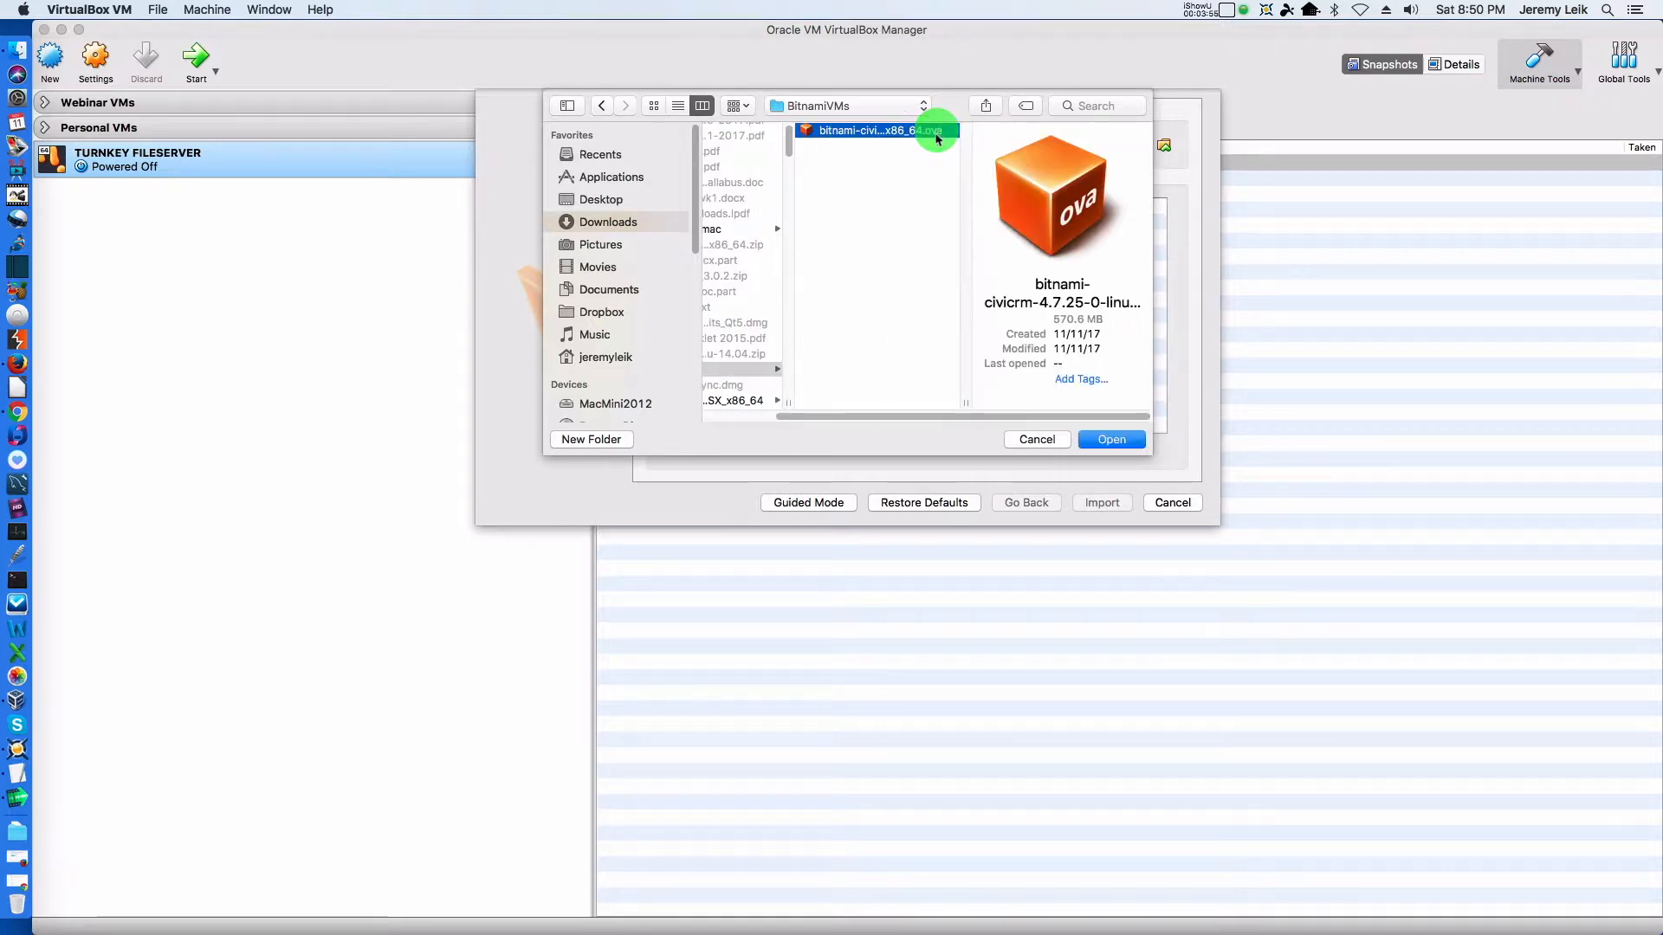
{"action": "left_click", "coordinate": [1119, 439]}
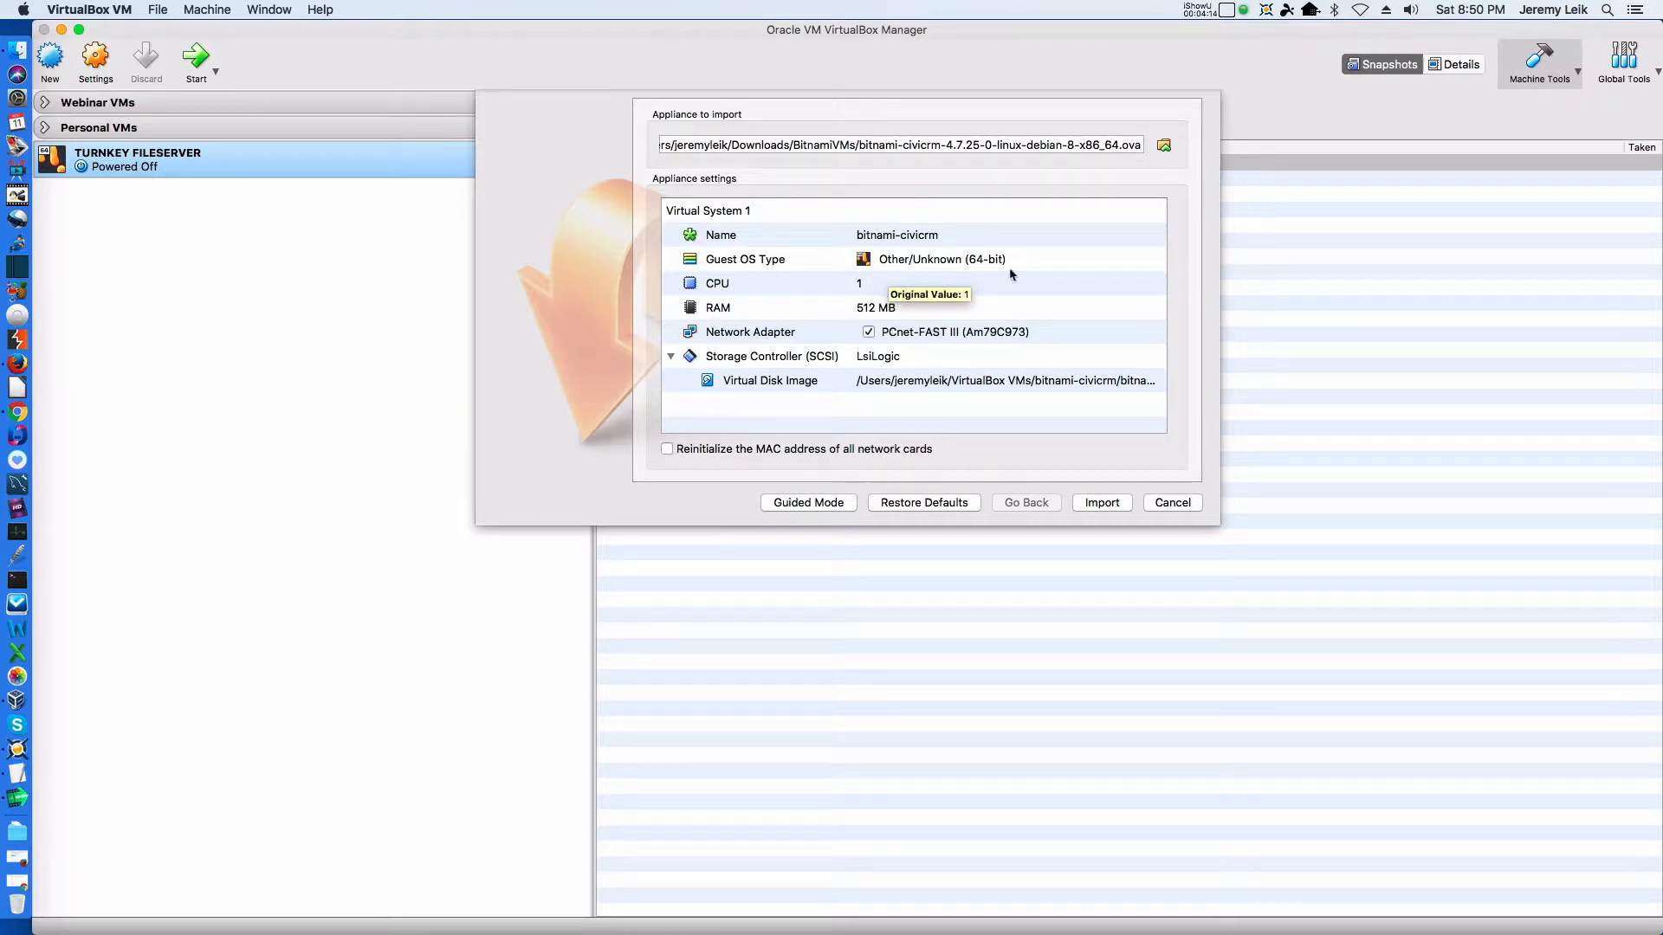
Set the RAM of the bitnami-civicrm appliance to 2048 MB
{"action": "left_click", "coordinate": [869, 310]}
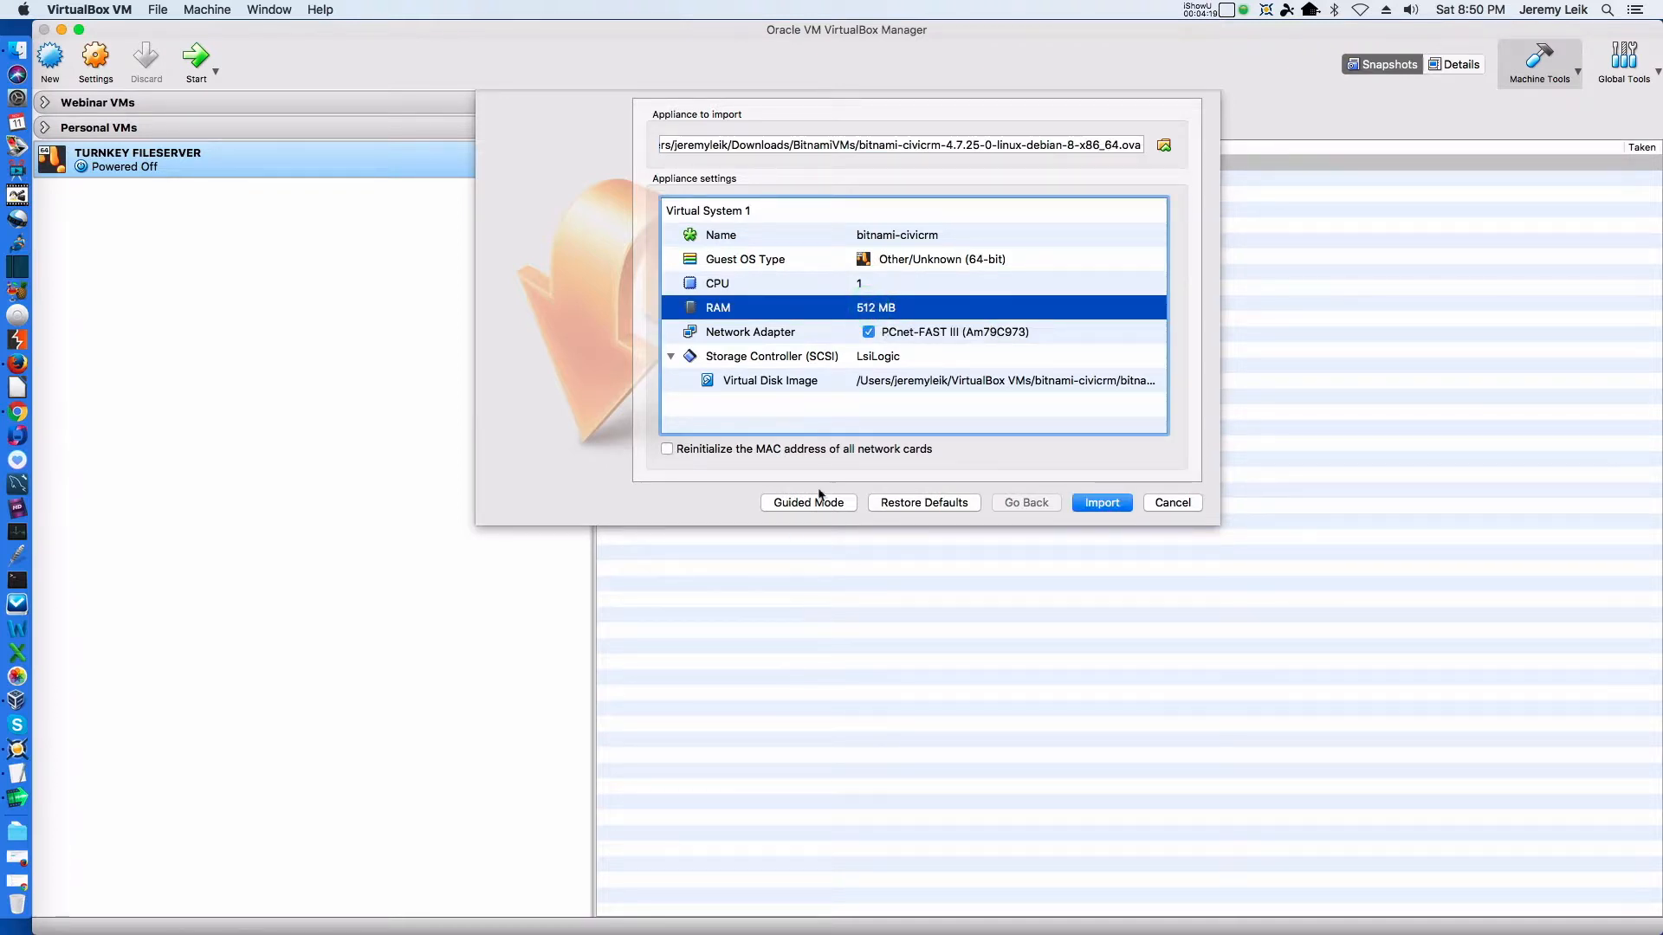
{"action": "double_click", "coordinate": [867, 310]}
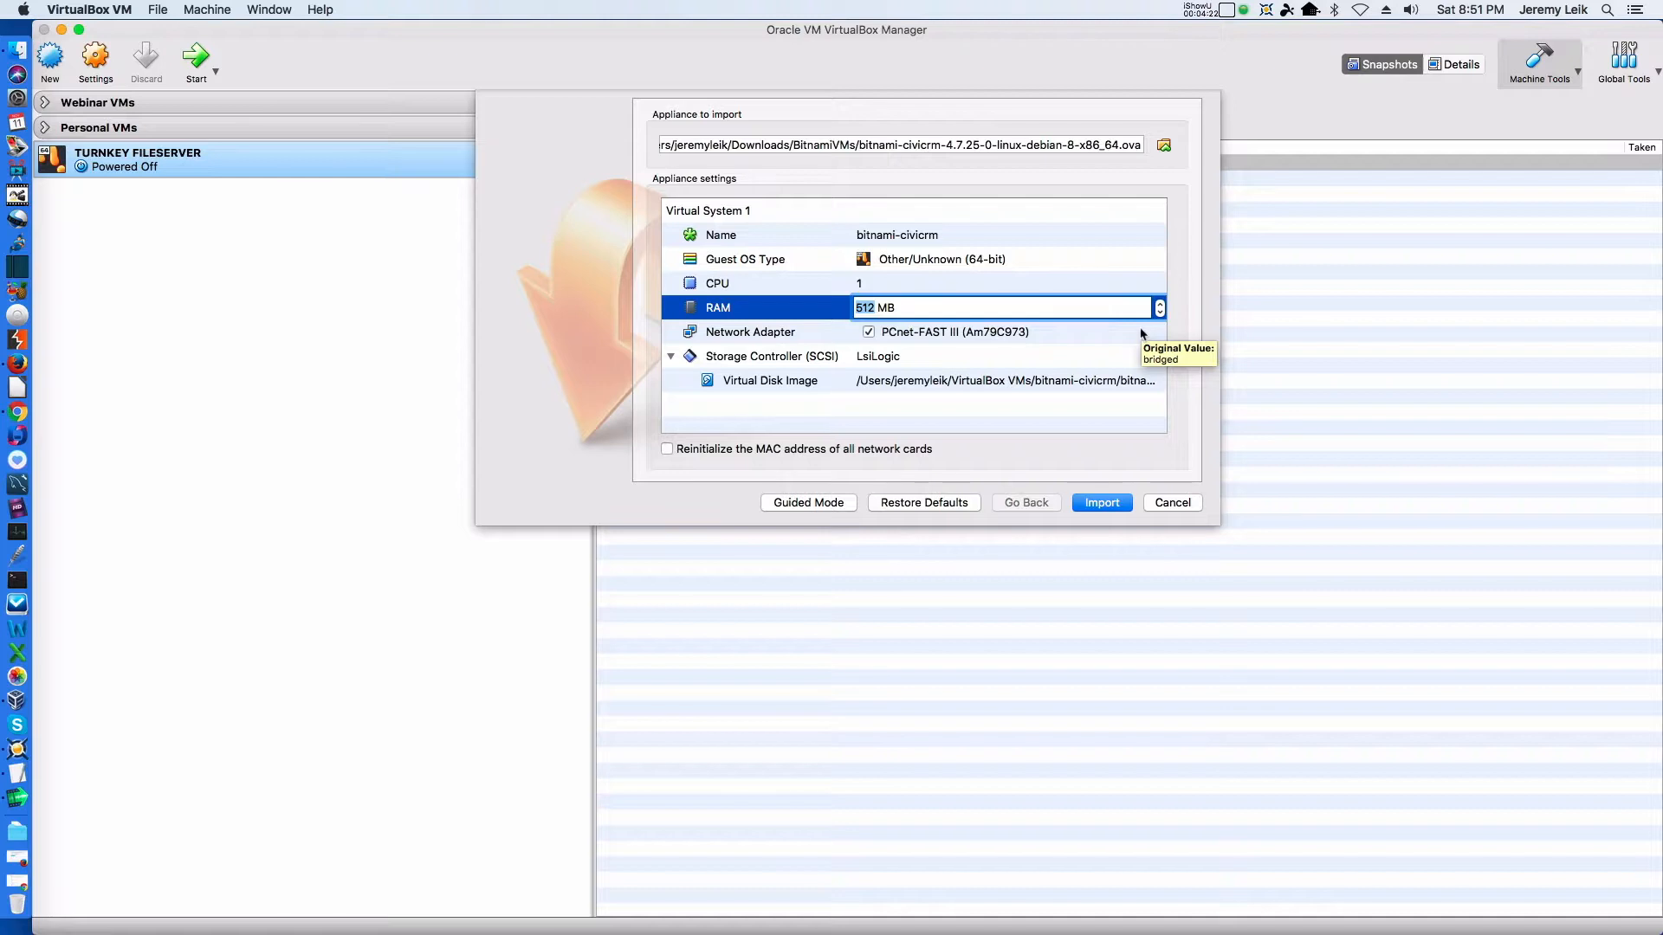
{"action": "type", "text": "2048"}
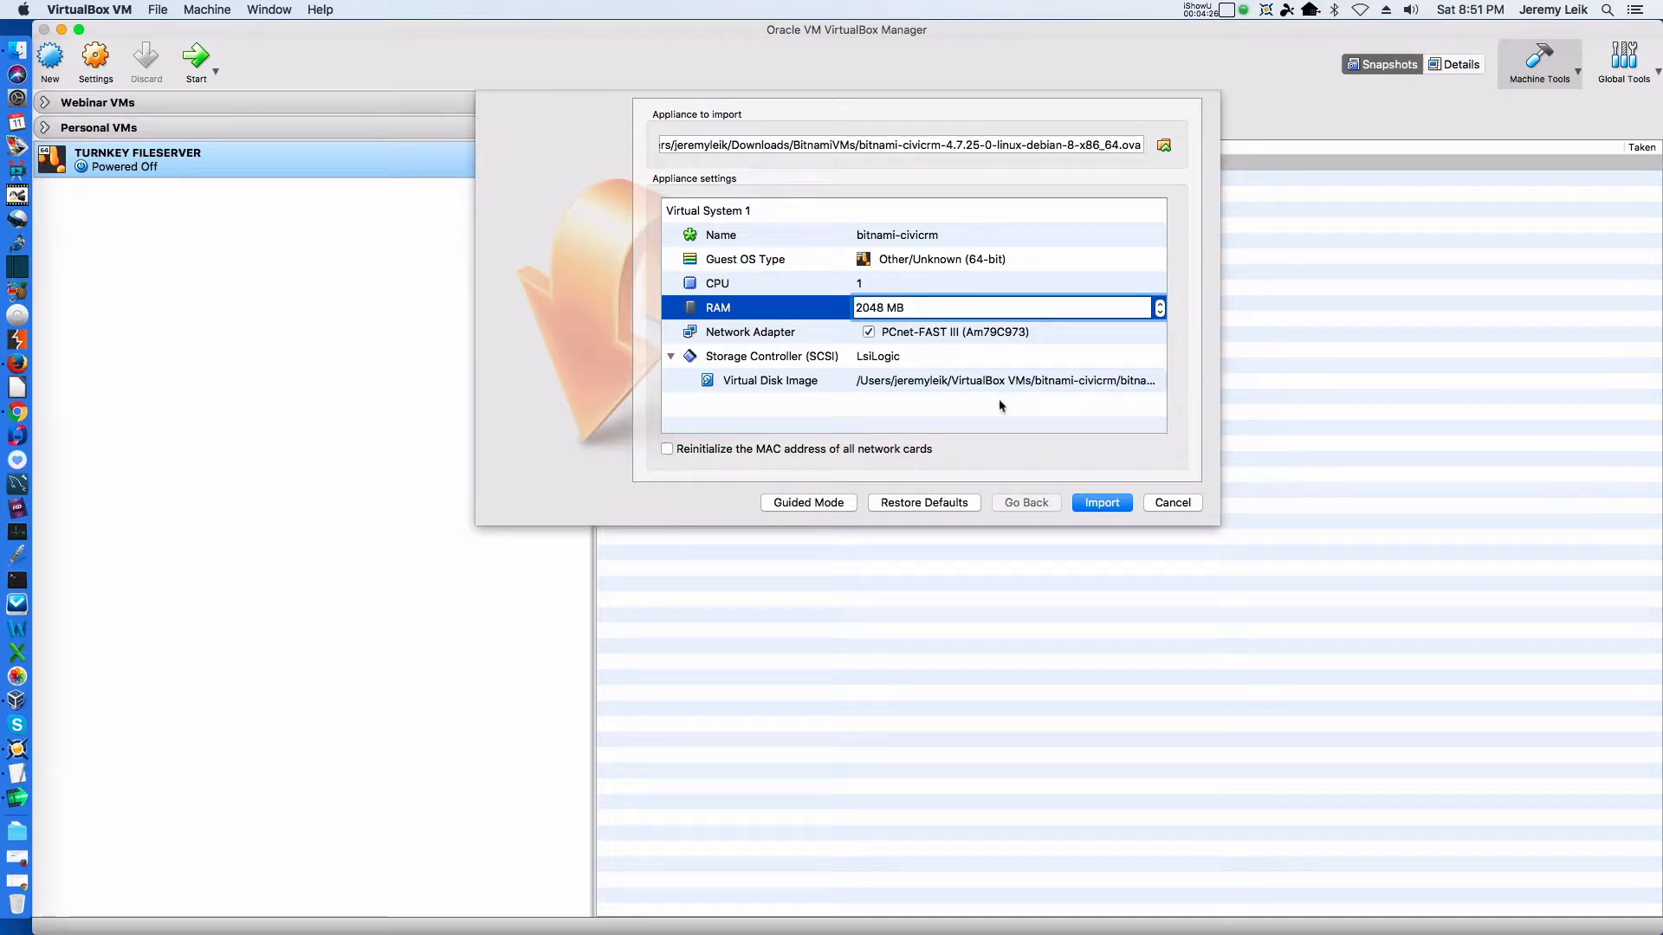
Accept the memory setting and import the bitnami-civicrm appliance
{"action": "left_click", "coordinate": [1043, 430]}
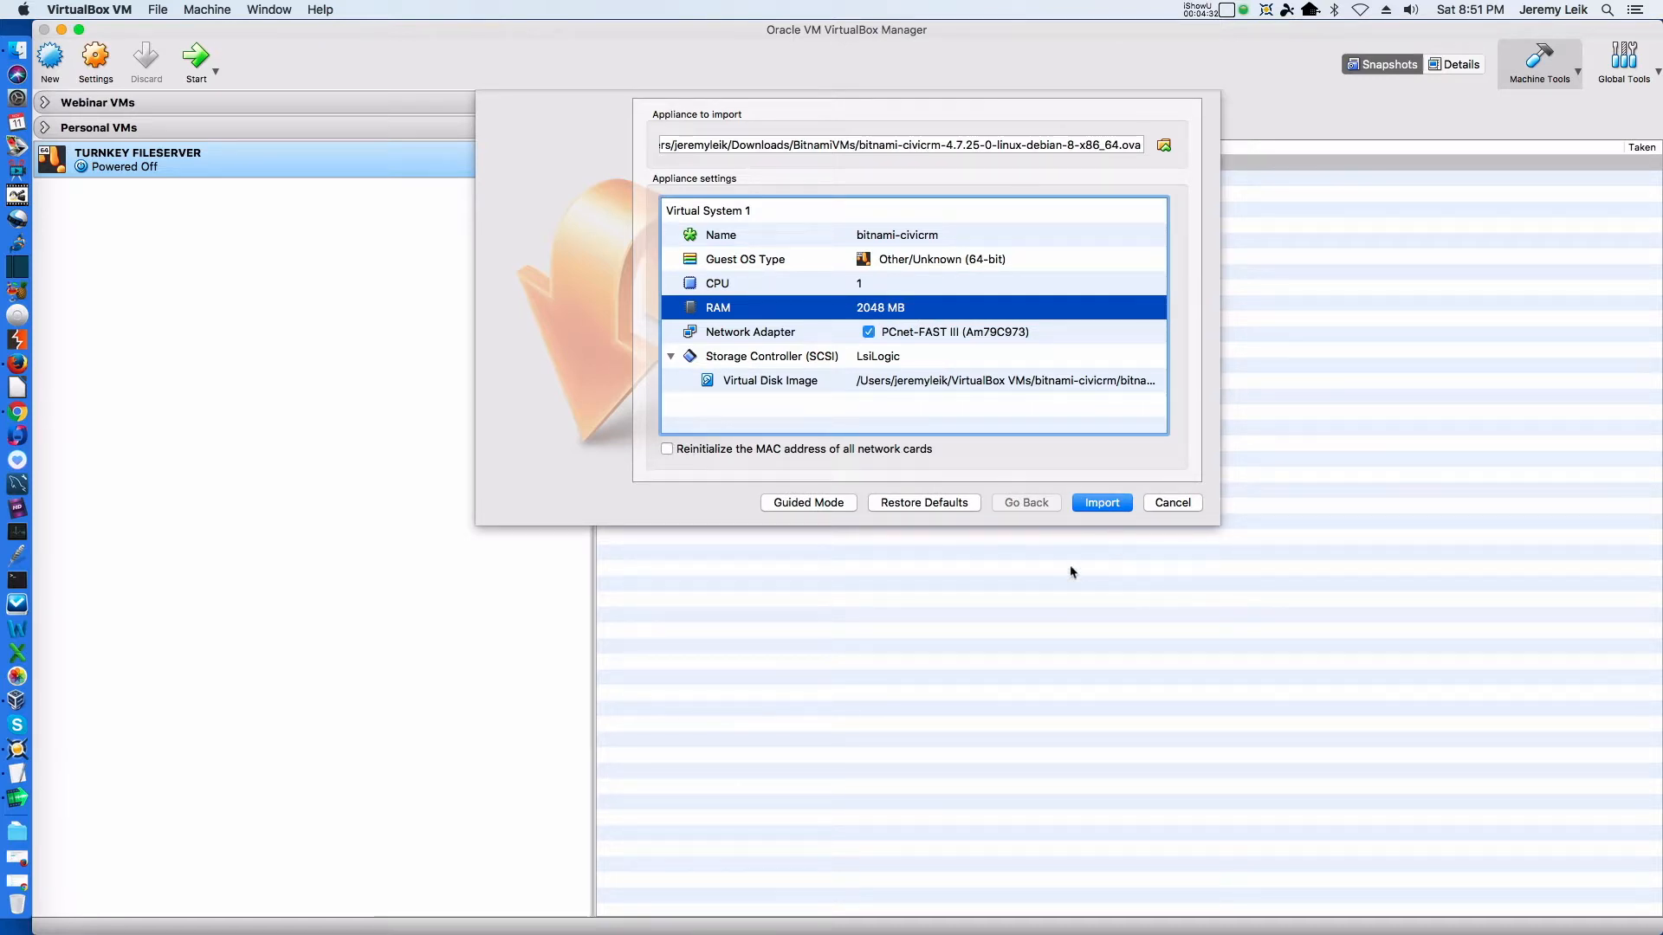
{"action": "left_click", "coordinate": [1100, 505]}
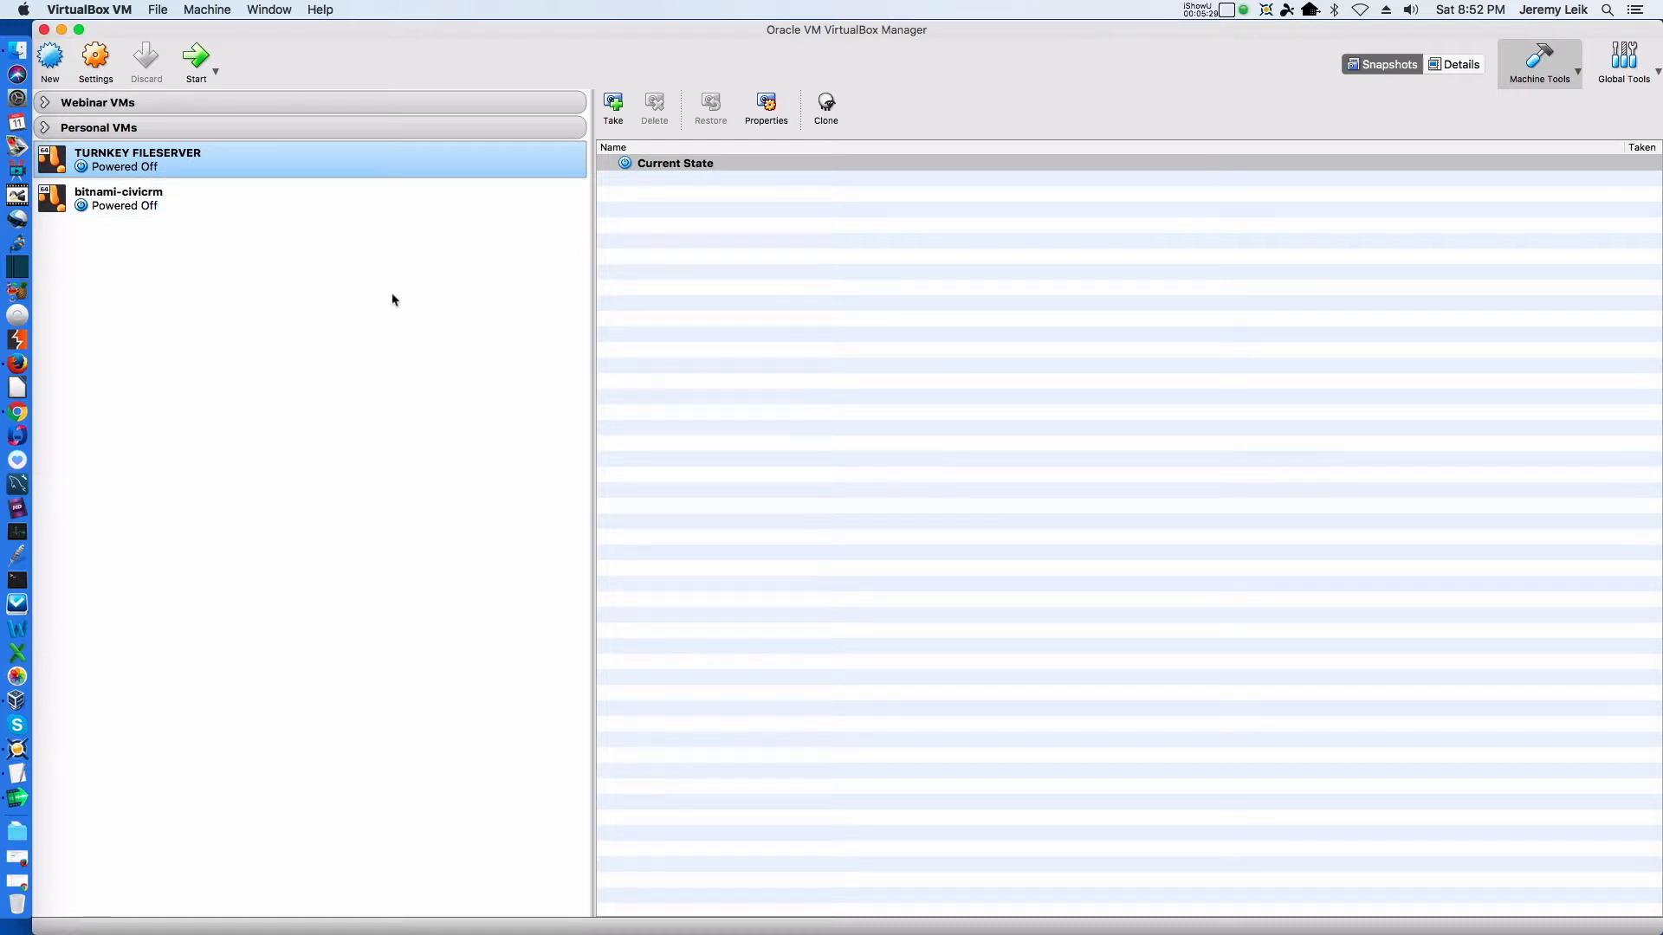
Display the details of the imported bitnami-civicrm virtual machine and start it
{"action": "left_click", "coordinate": [111, 205]}
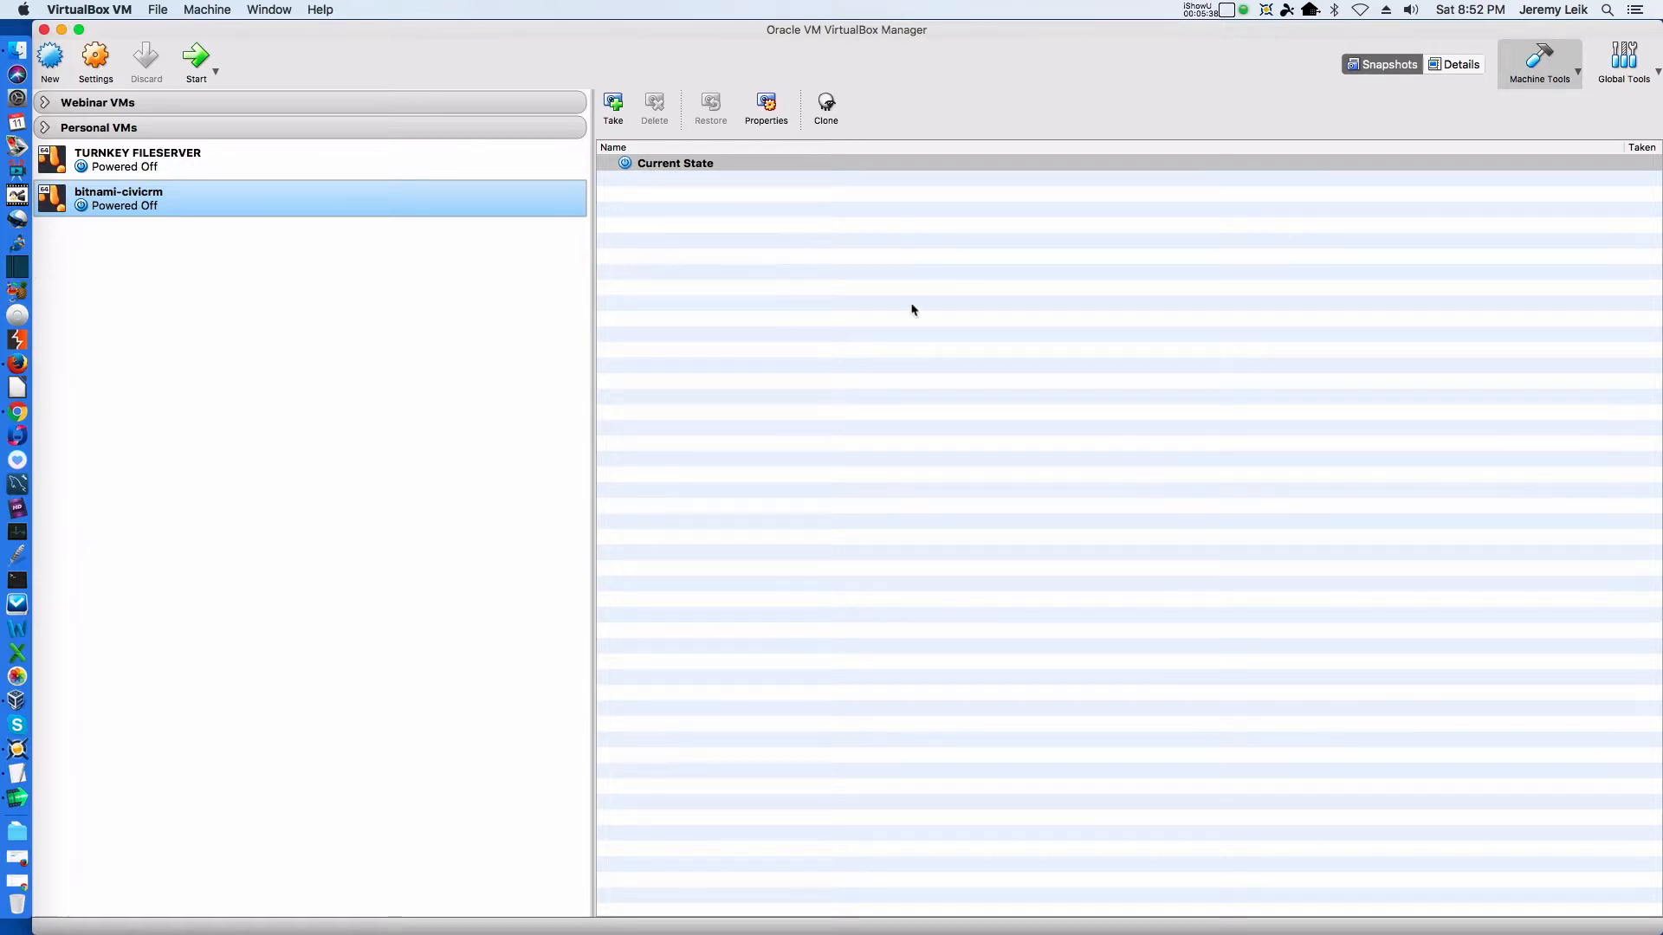
{"action": "left_click", "coordinate": [1455, 64]}
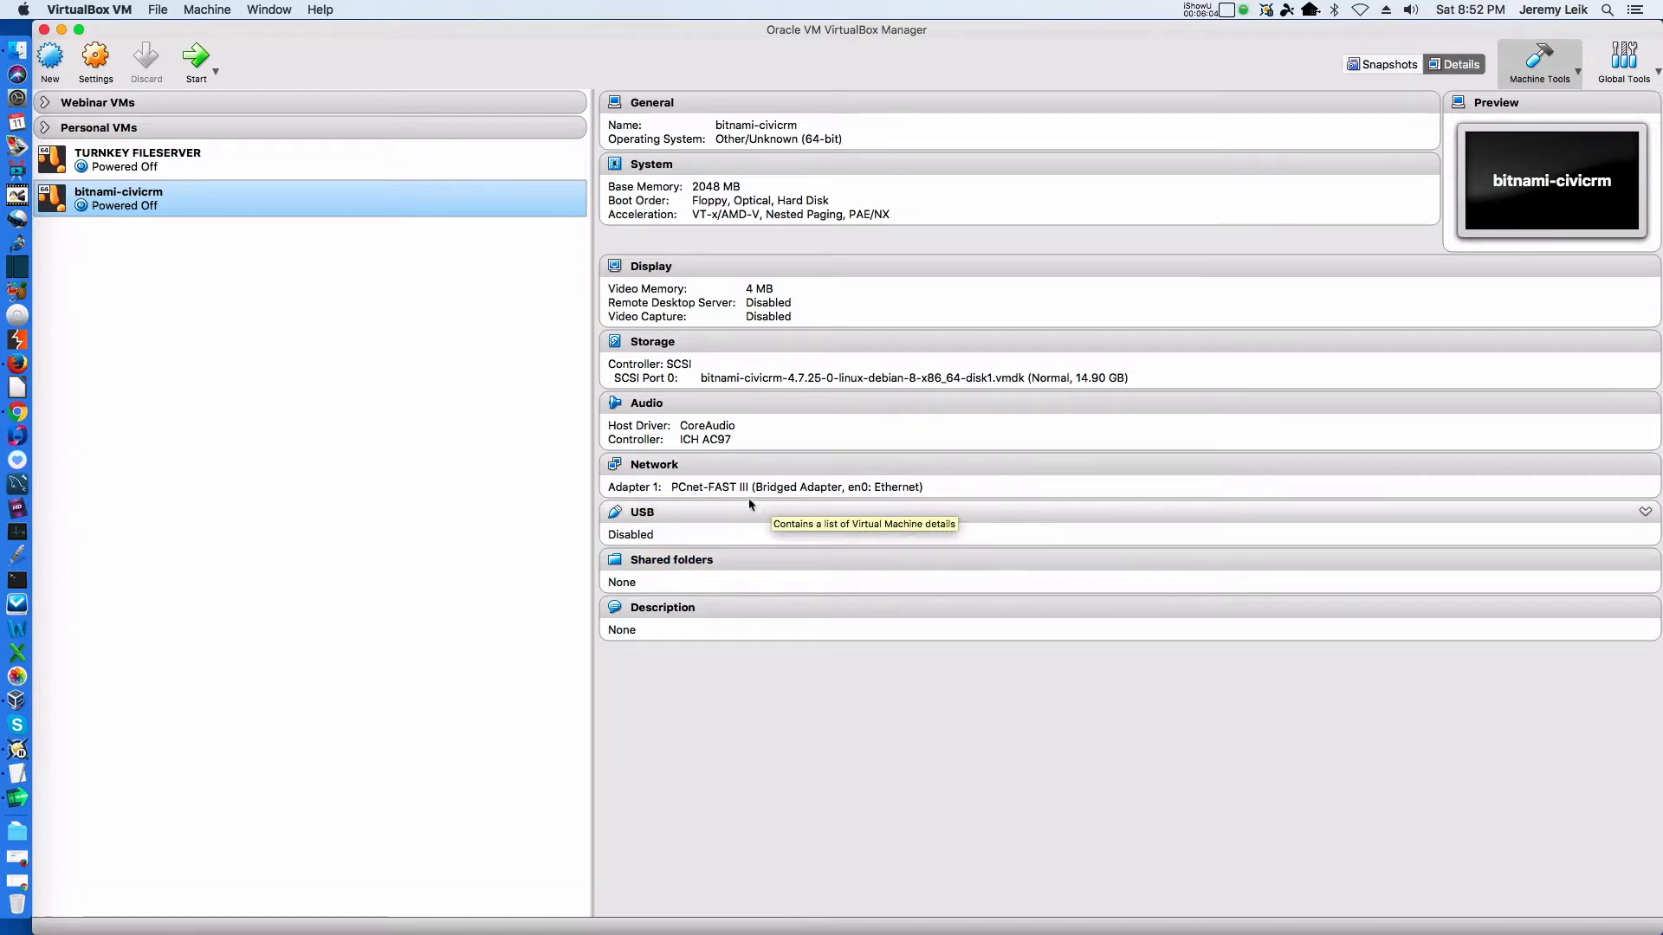
{"action": "left_click", "coordinate": [196, 59]}
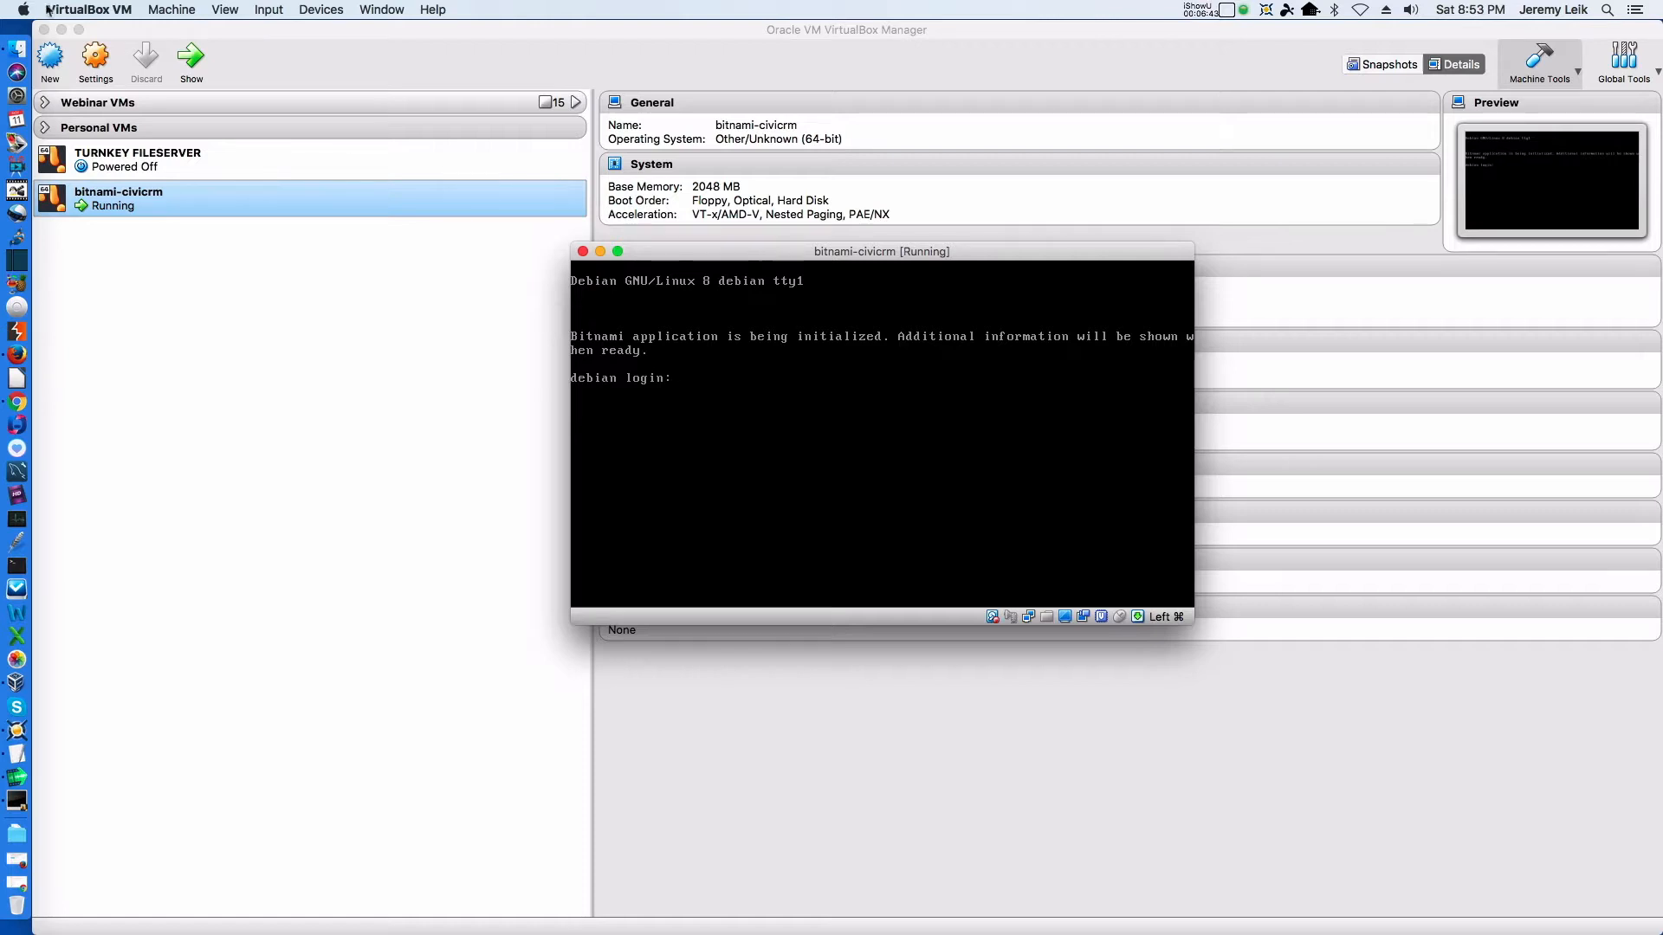
Minimize VirtualBox Manager, bring the bitnami-civicrm console in front of the Bitnami page in Chrome and try logging in as user
{"action": "left_click", "coordinate": [61, 31]}
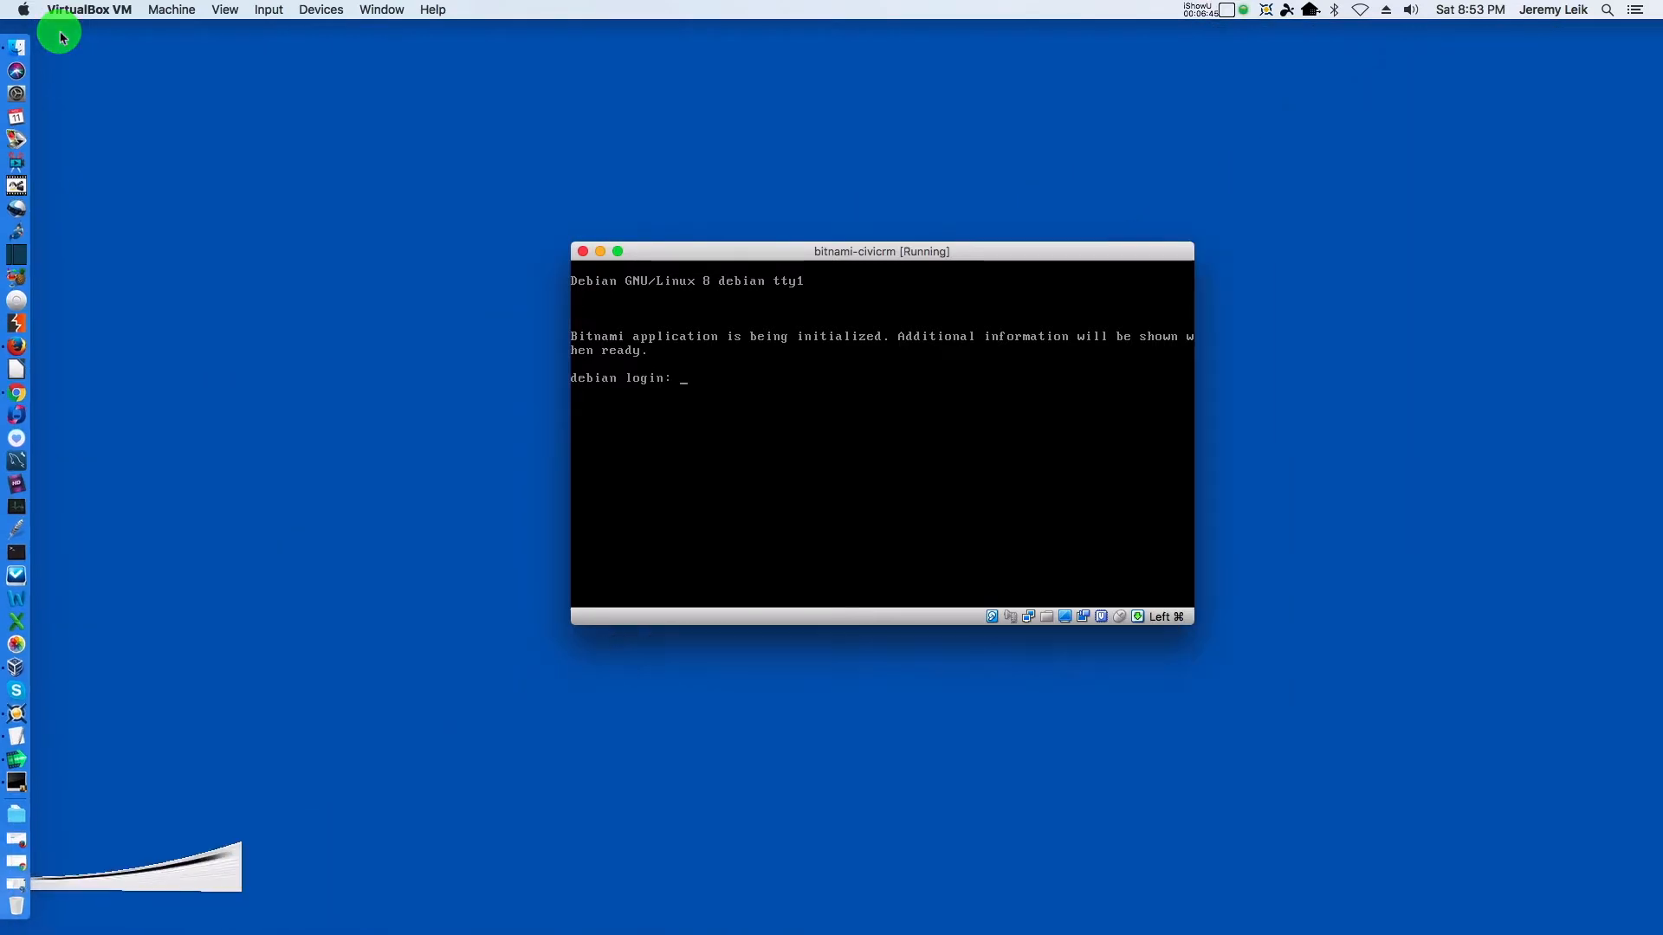
{"action": "left_click", "coordinate": [18, 396]}
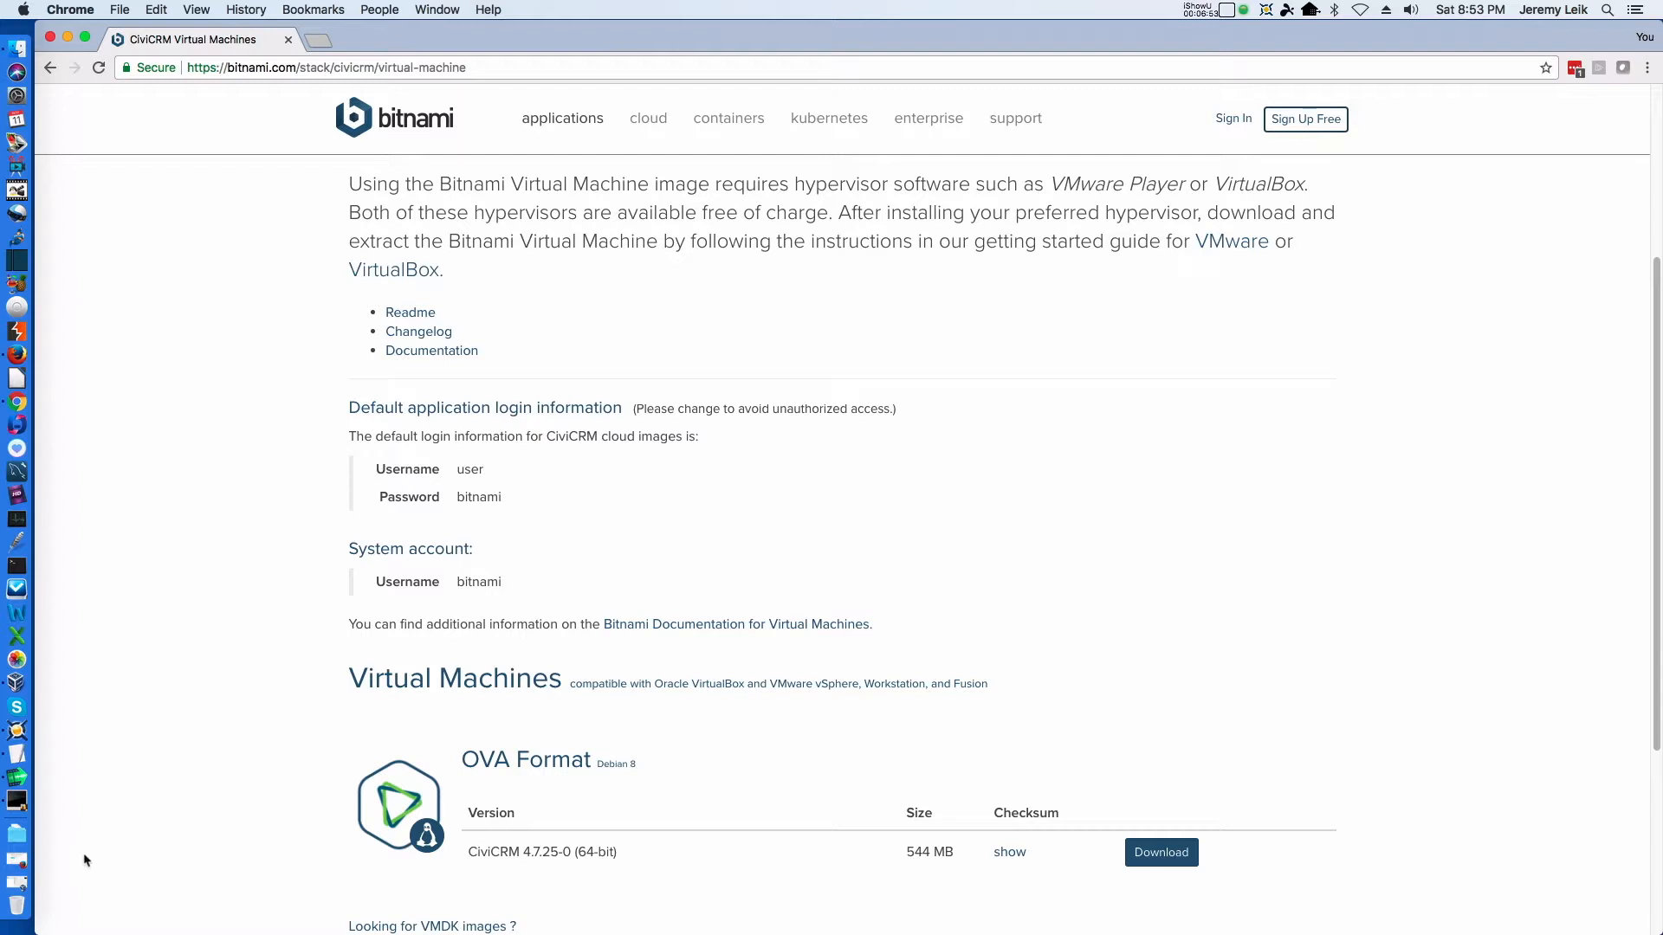
{"action": "left_click", "coordinate": [17, 798]}
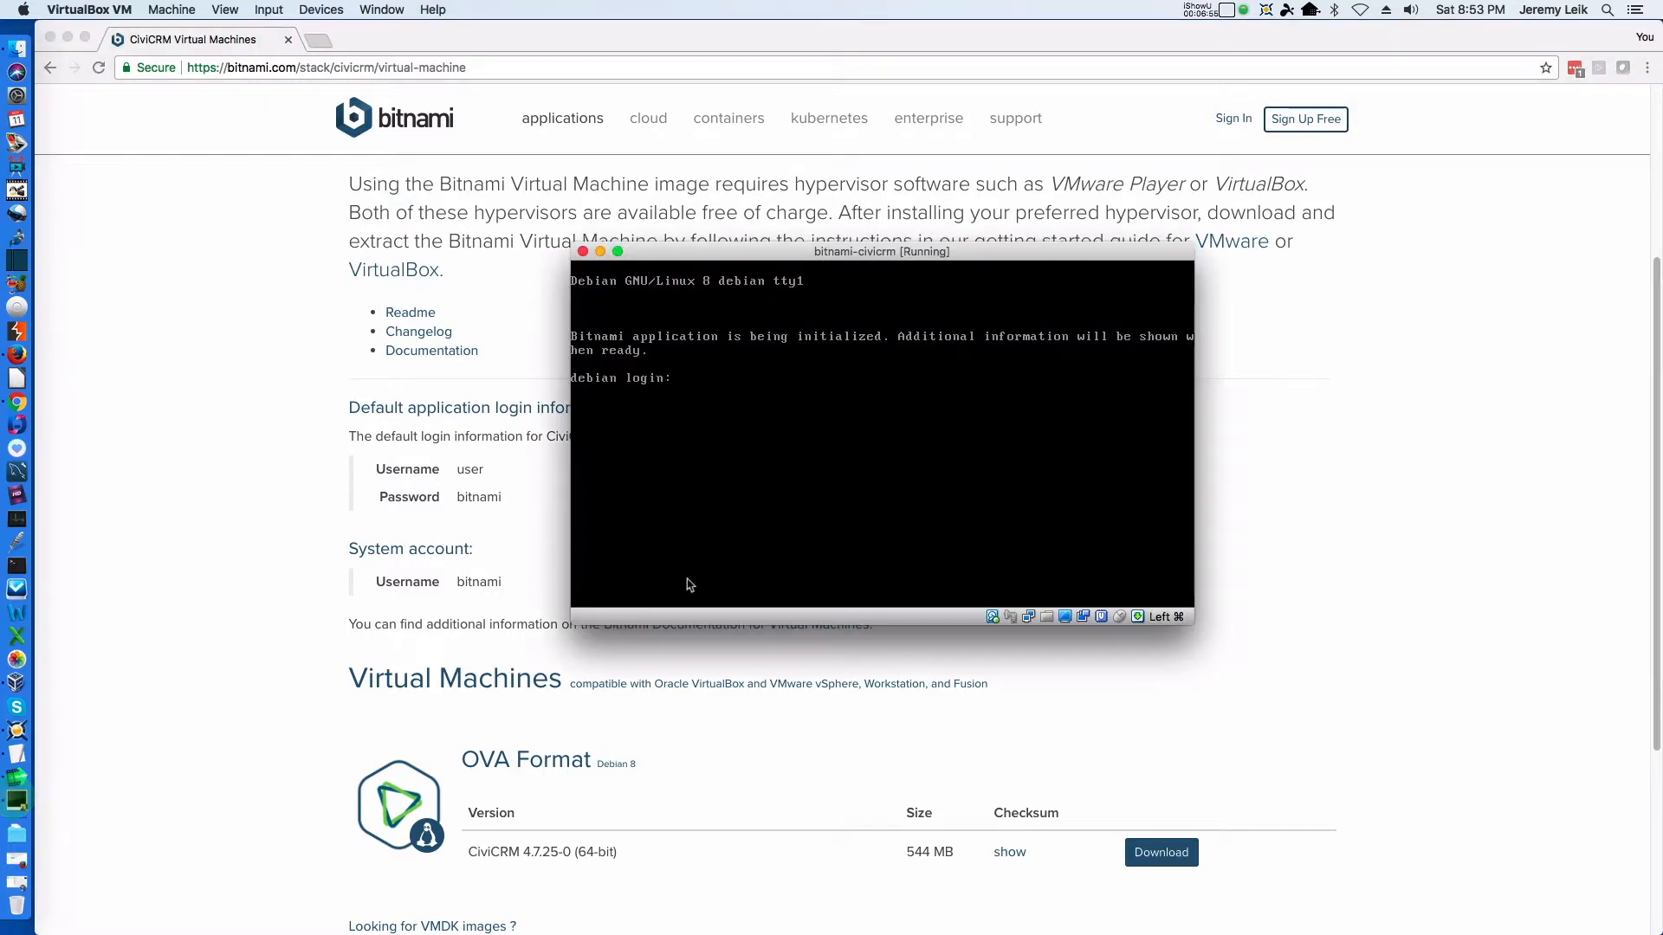
{"action": "type", "text": "user"}
{"action": "key", "text": "Return"}
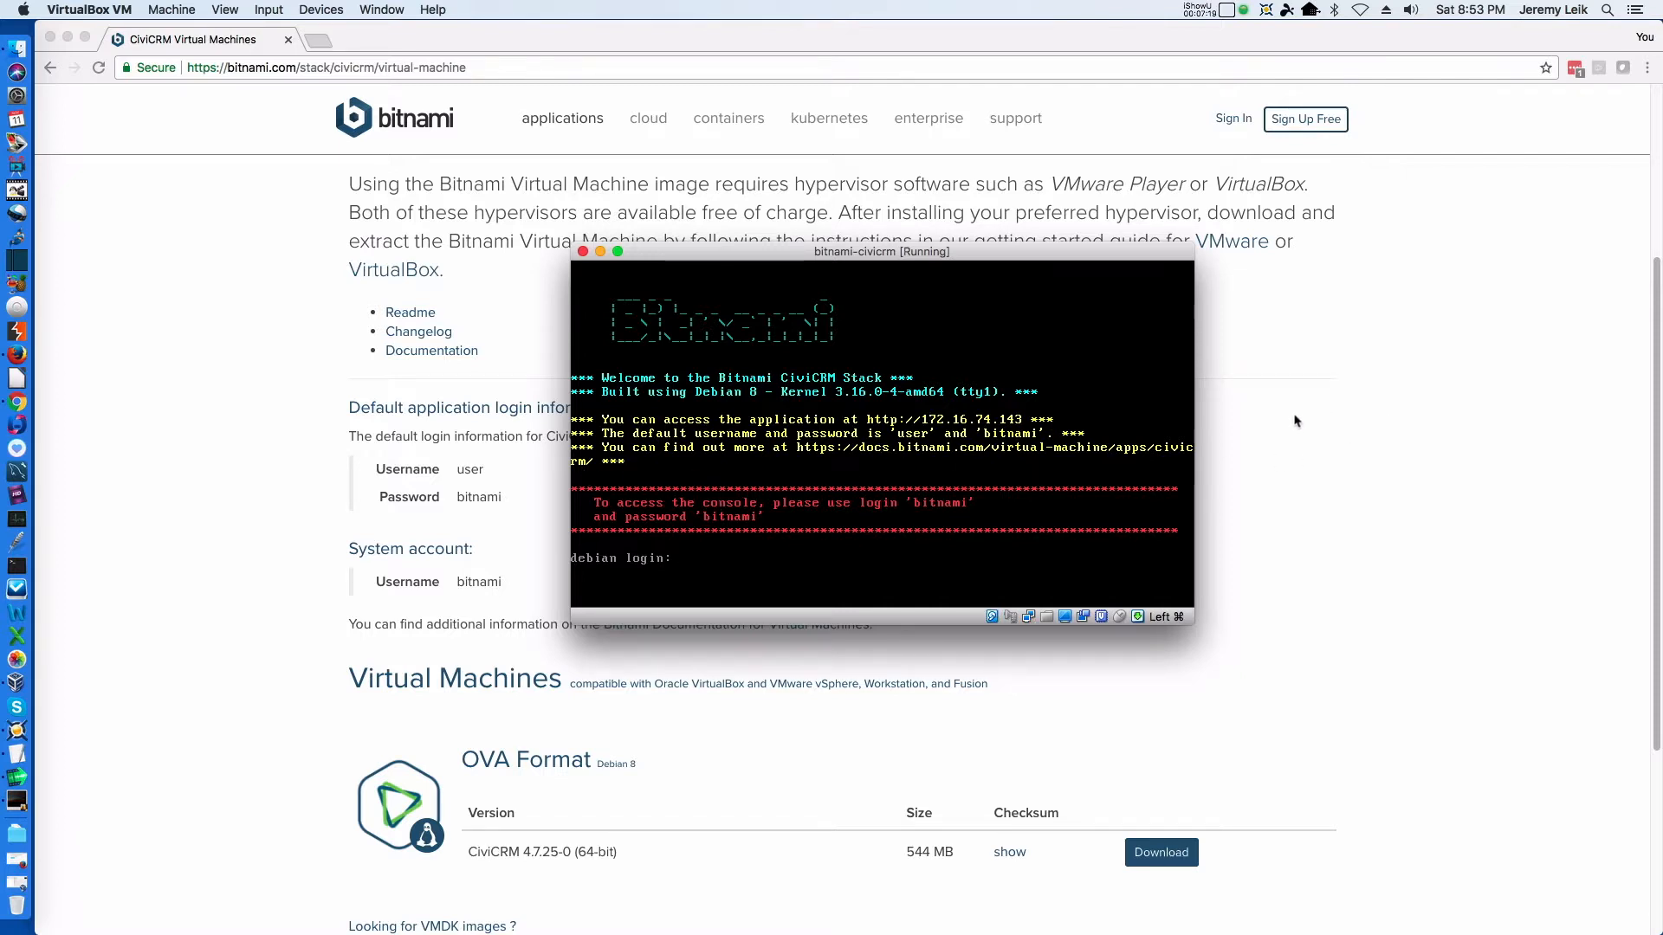
Switch to Chrome and load the CiviCRM site at 172.16.74.143 in a new tab
{"action": "left_click", "coordinate": [1259, 420]}
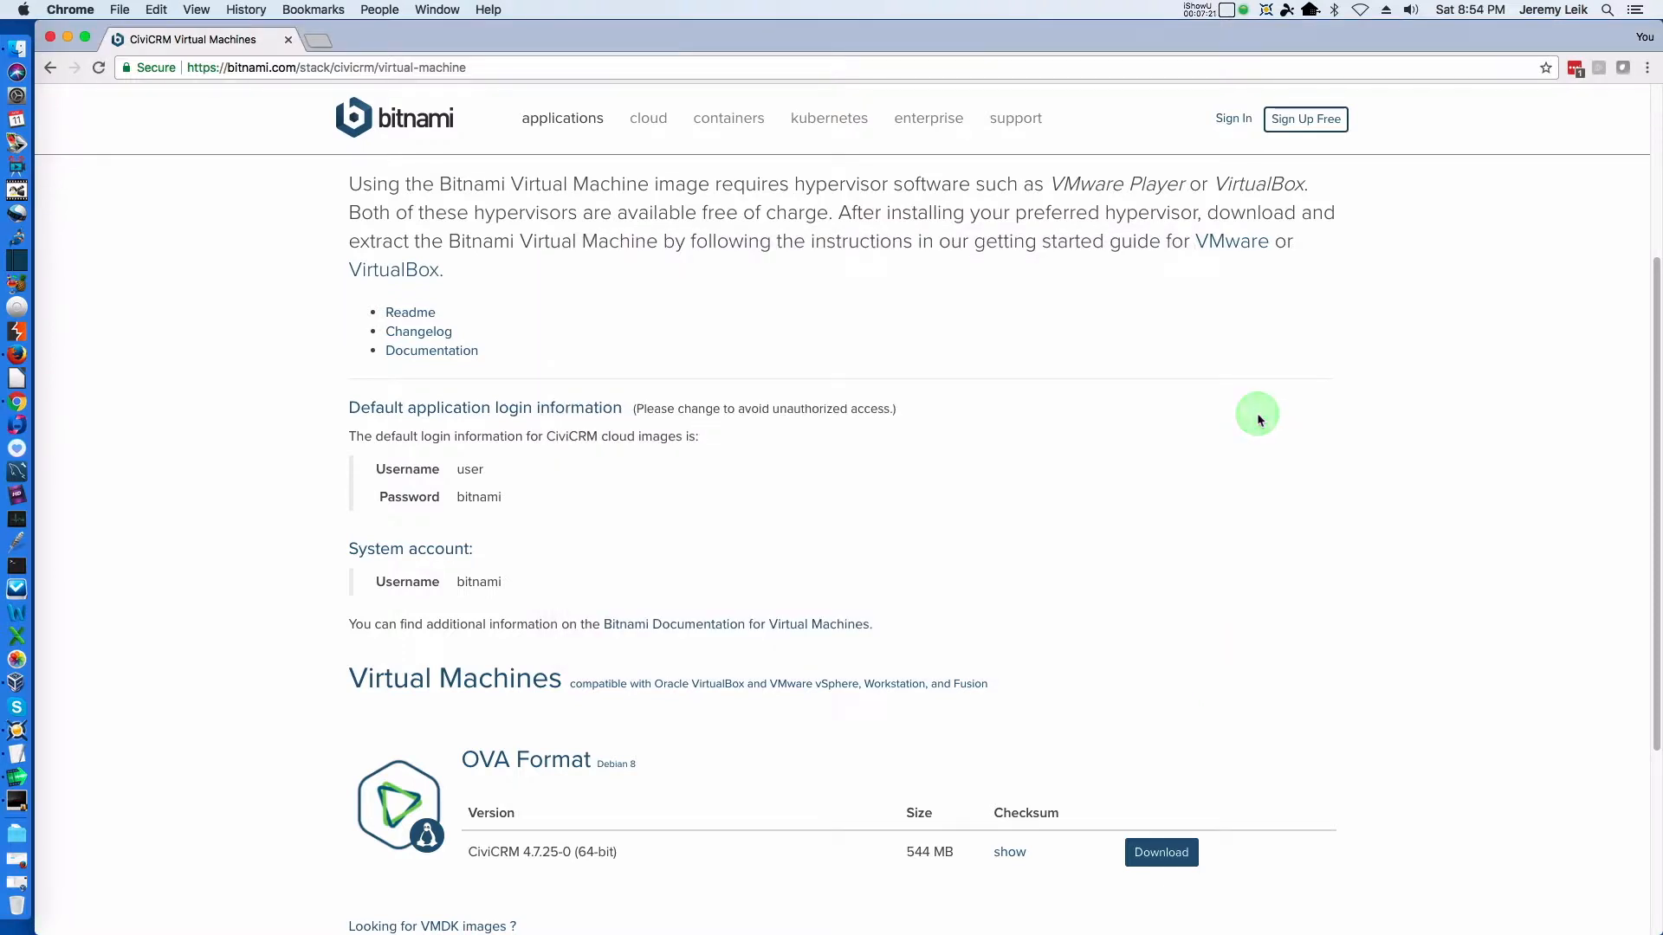
{"action": "key", "text": "super+t"}
{"action": "type", "text": "172.16.74.1"}
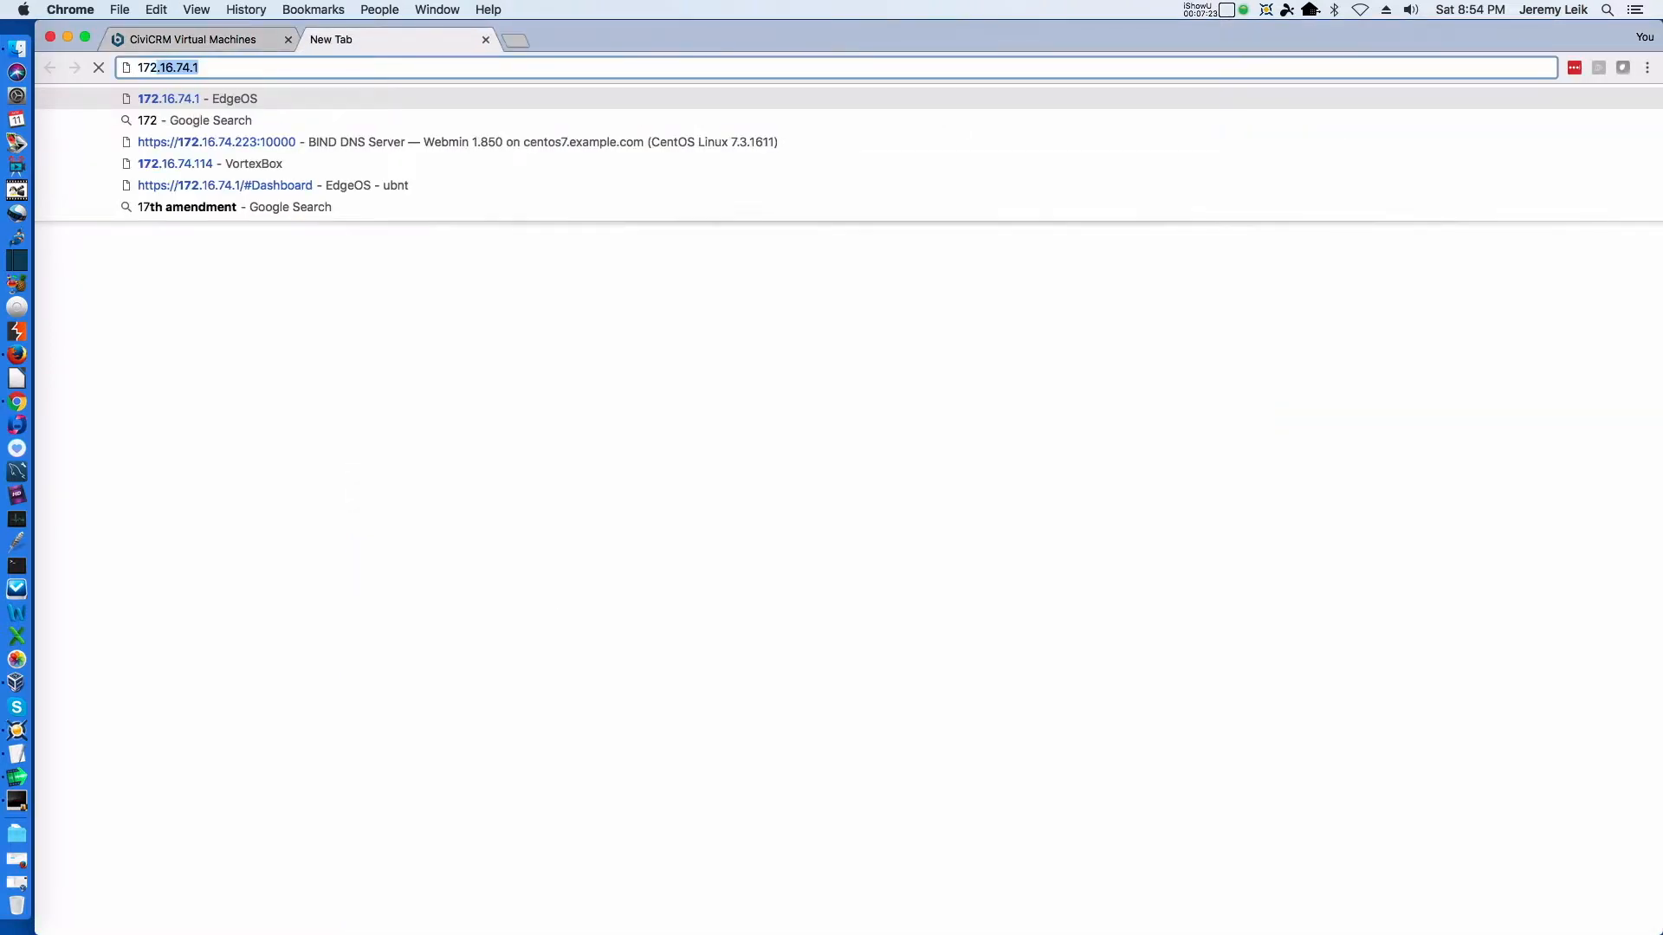
{"action": "type", "text": "43"}
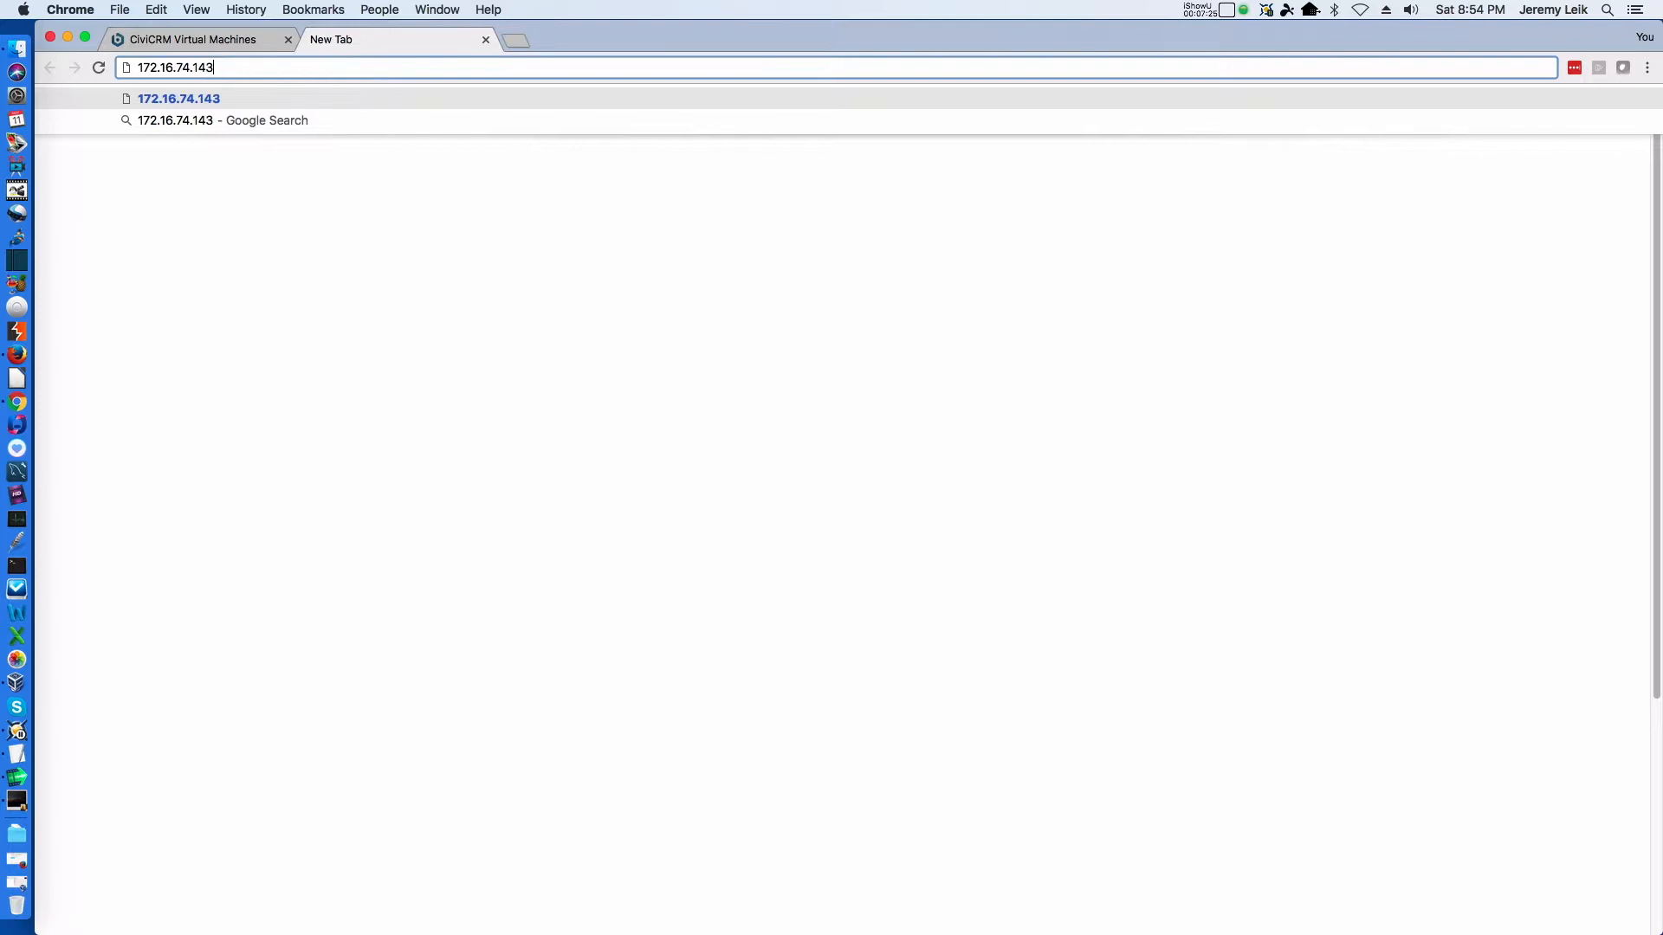
{"action": "key", "text": "Return"}
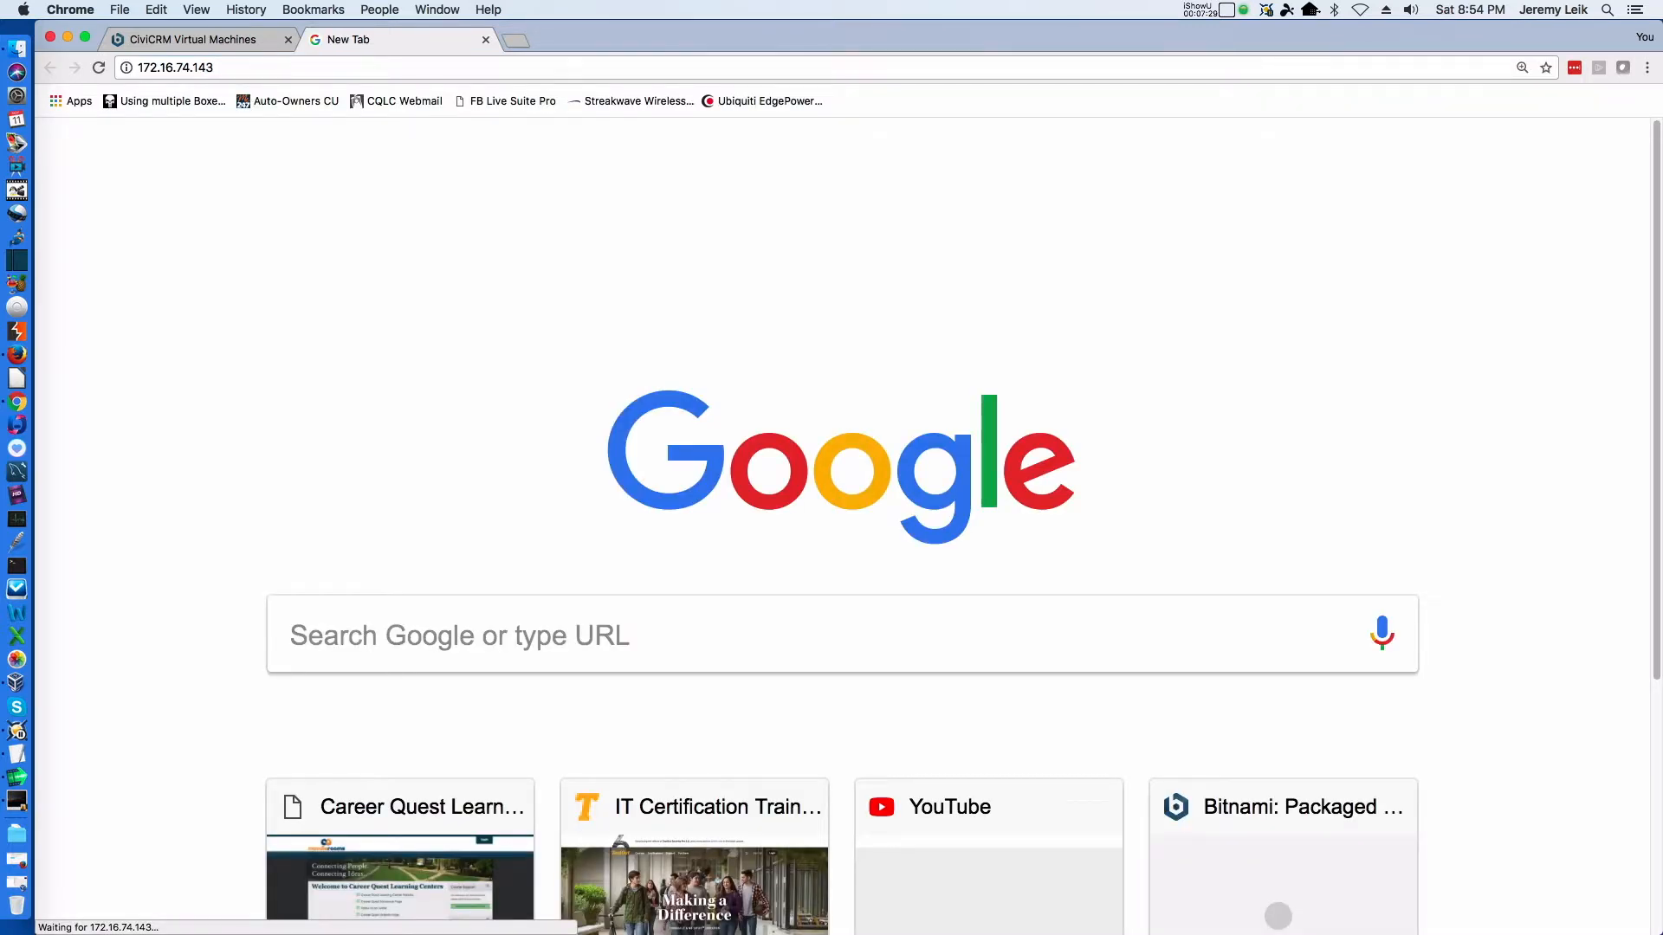
{"action": "left_click", "coordinate": [658, 66]}
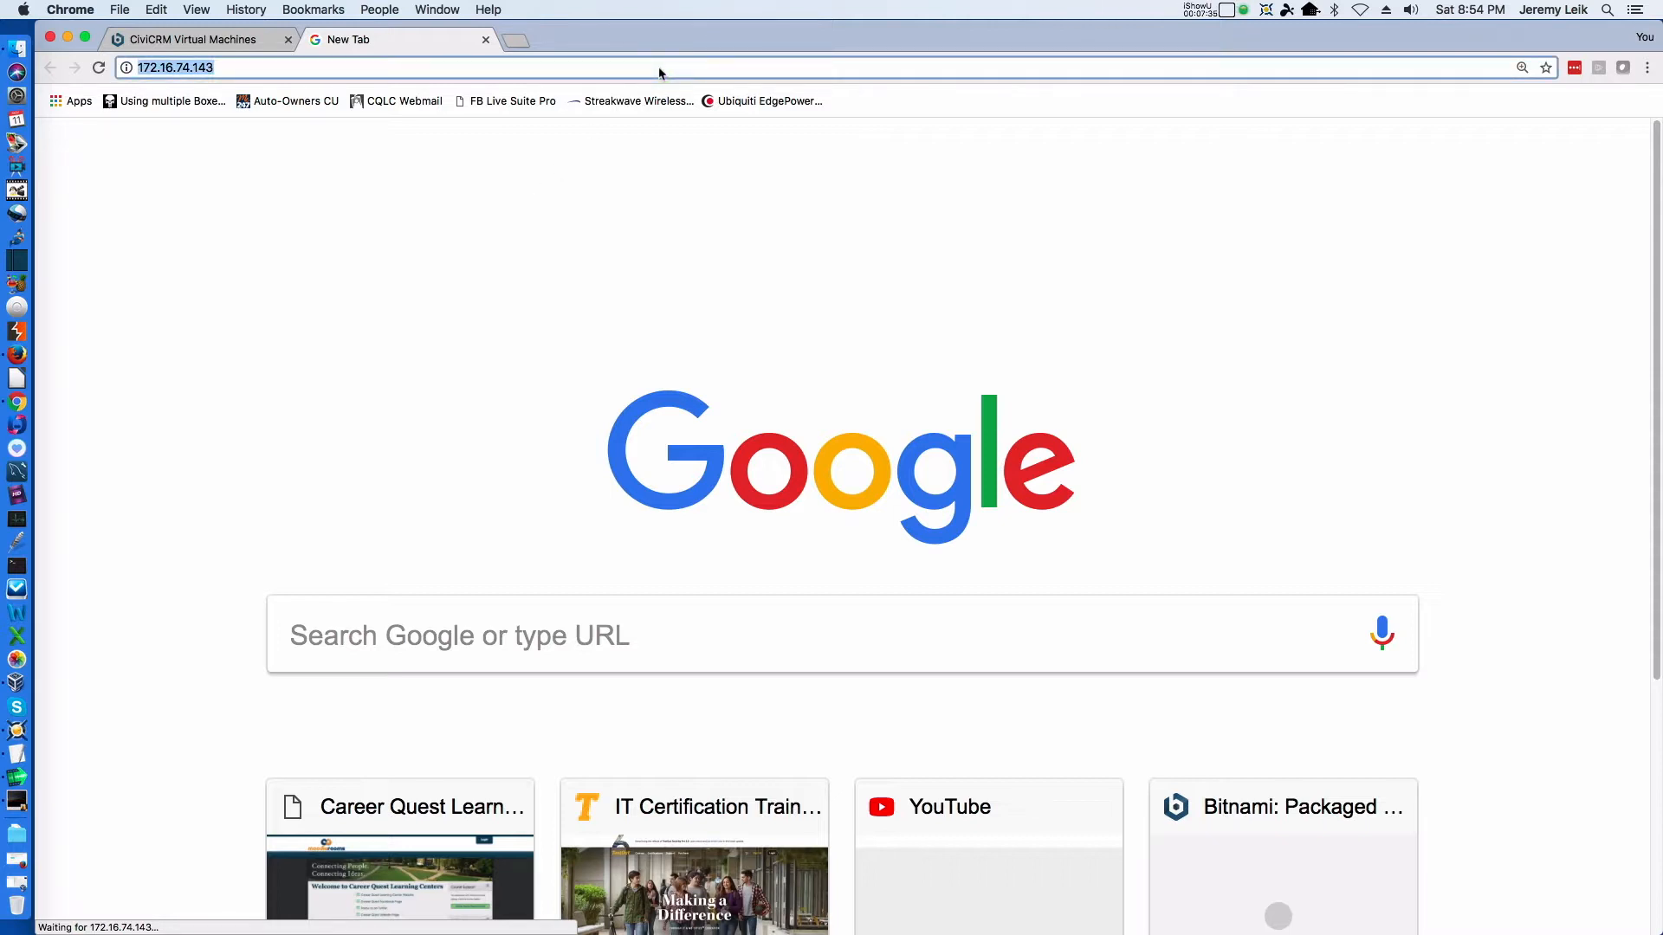
{"action": "key", "text": "Return"}
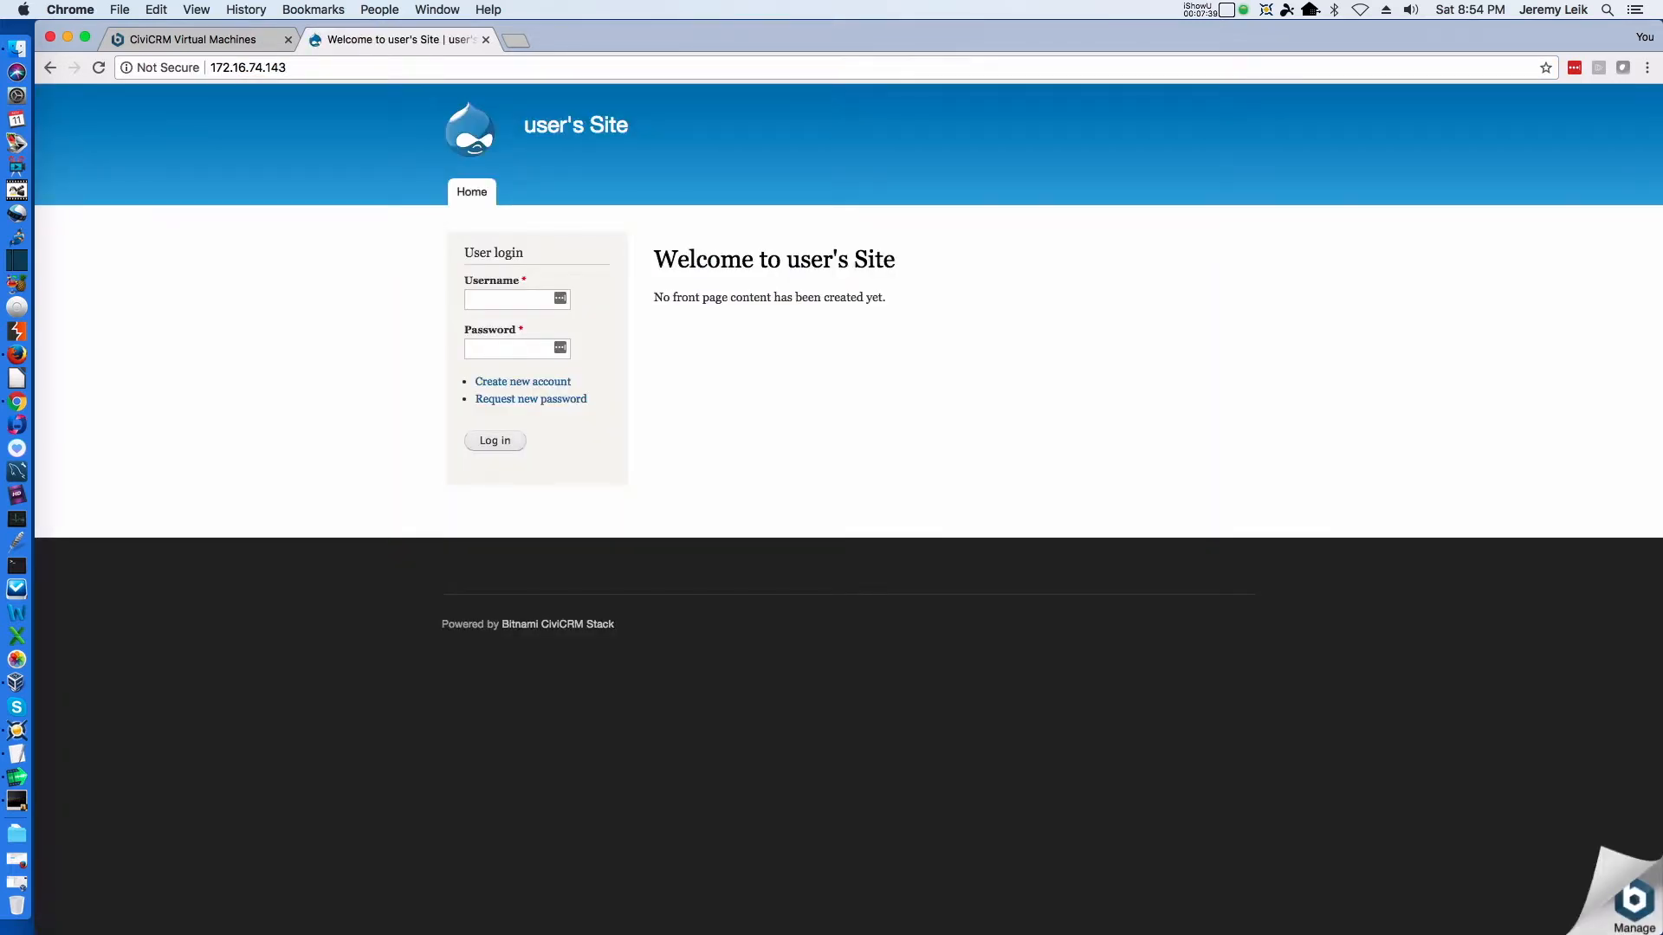
Log in to the site as user with the account password and decline saving the password in the browser
{"action": "left_click", "coordinate": [514, 300]}
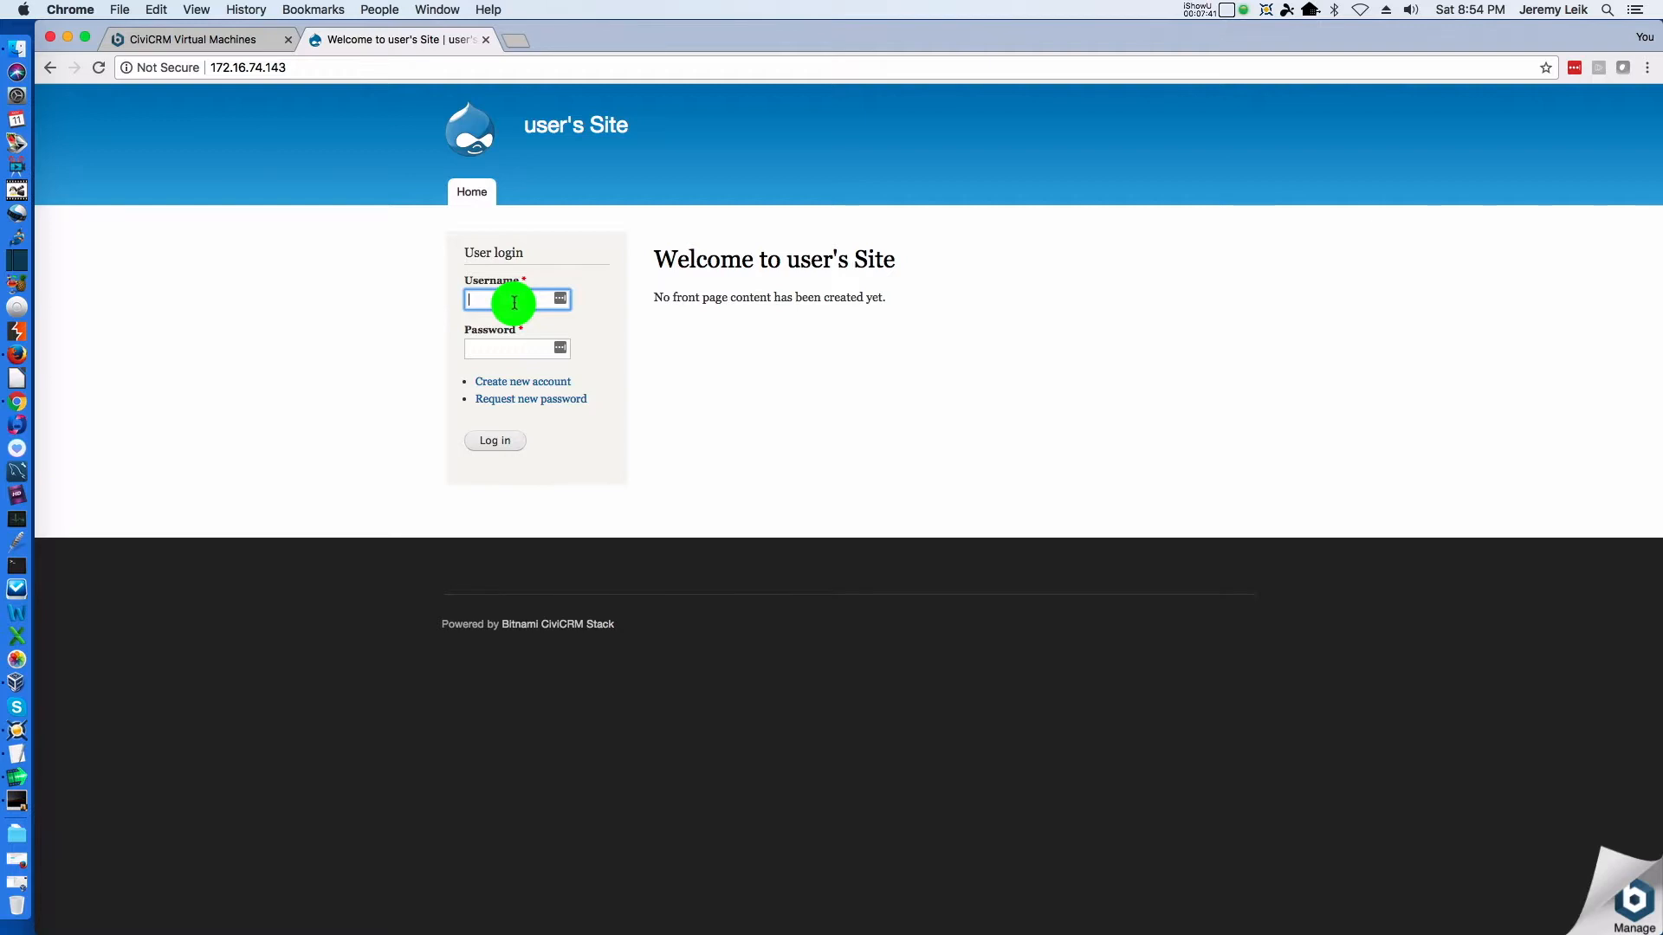
{"action": "type", "text": "user"}
{"action": "key", "text": "Tab"}
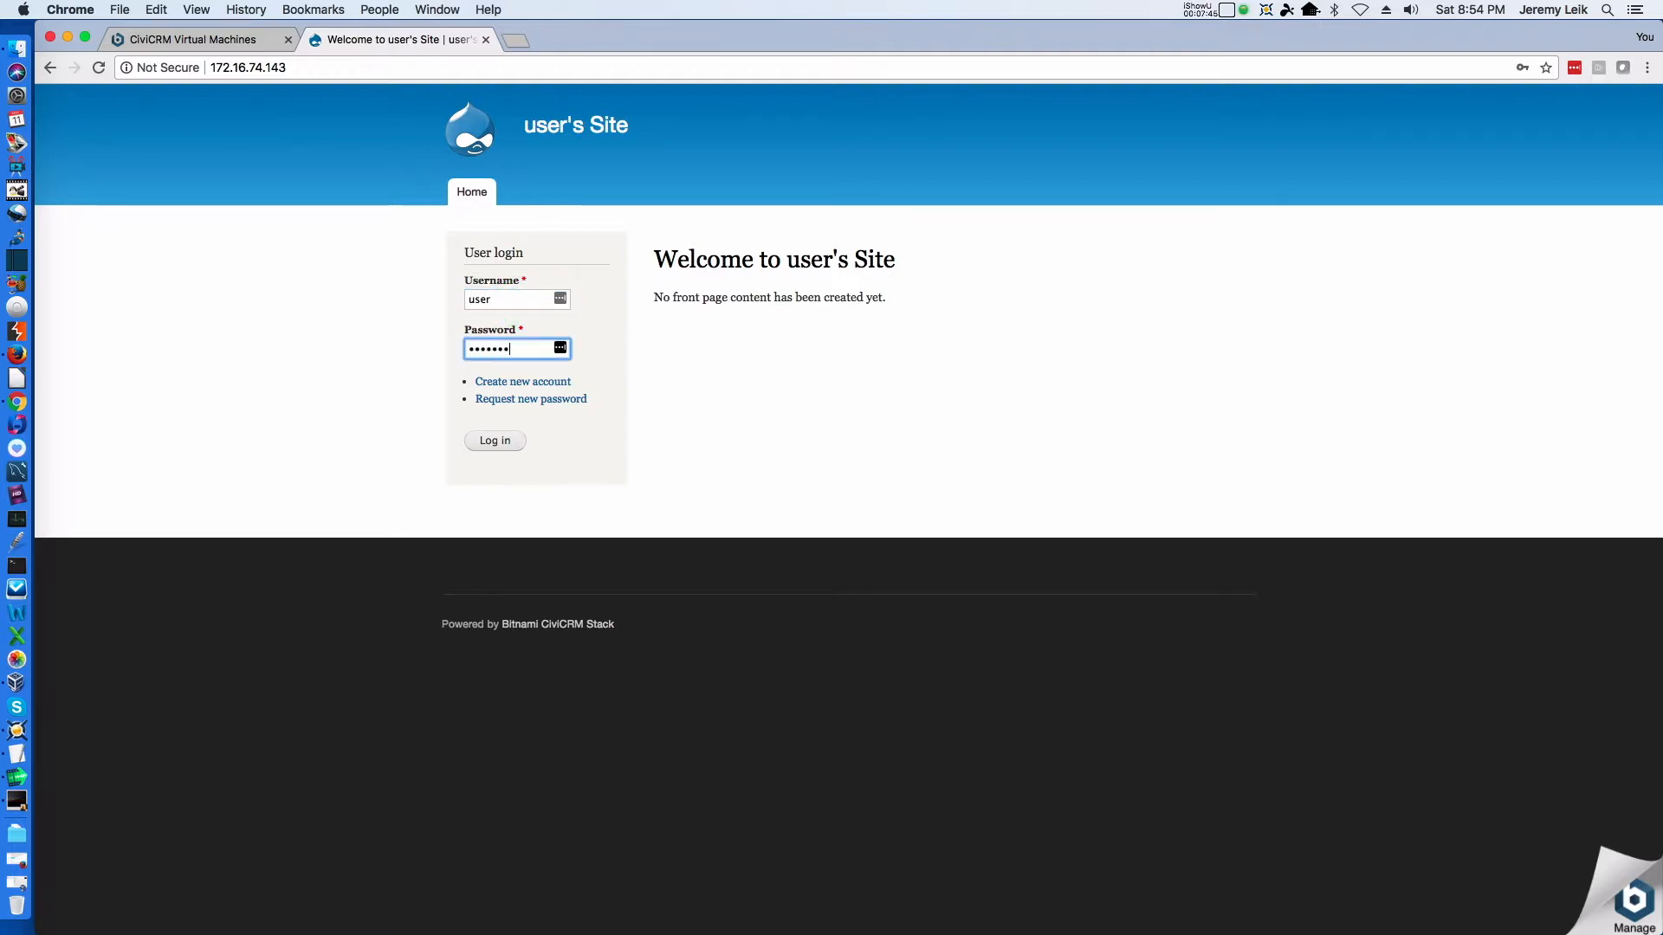
{"action": "key", "text": "Return"}
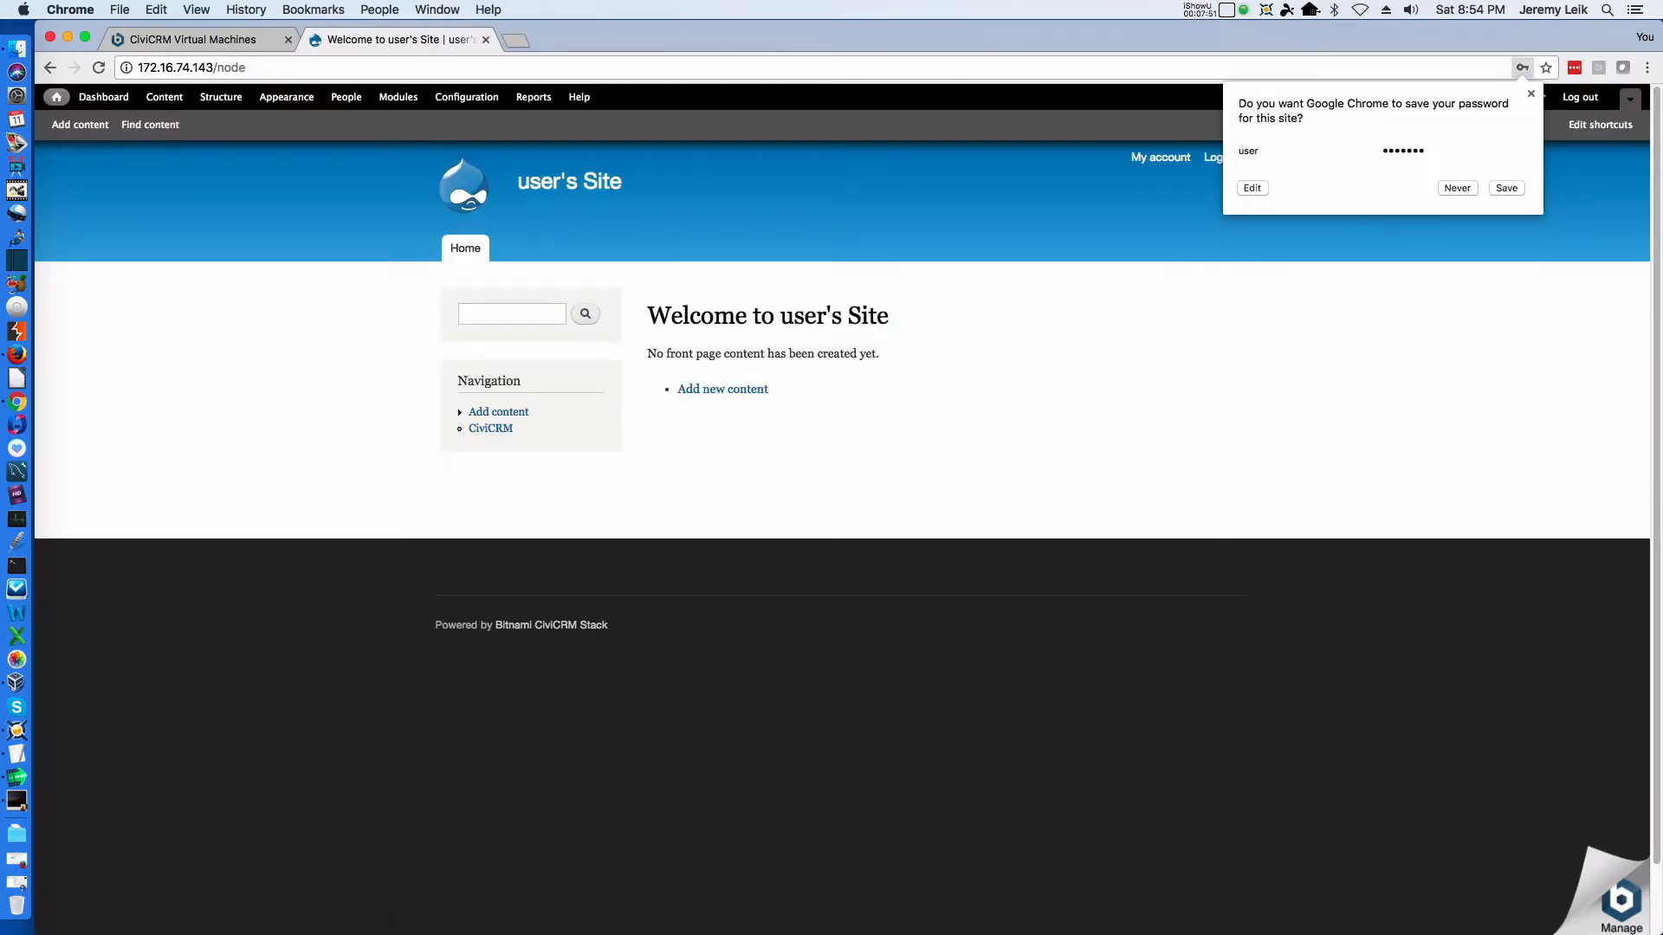
{"action": "left_click", "coordinate": [1467, 187]}
{"action": "left_click", "coordinate": [1505, 217]}
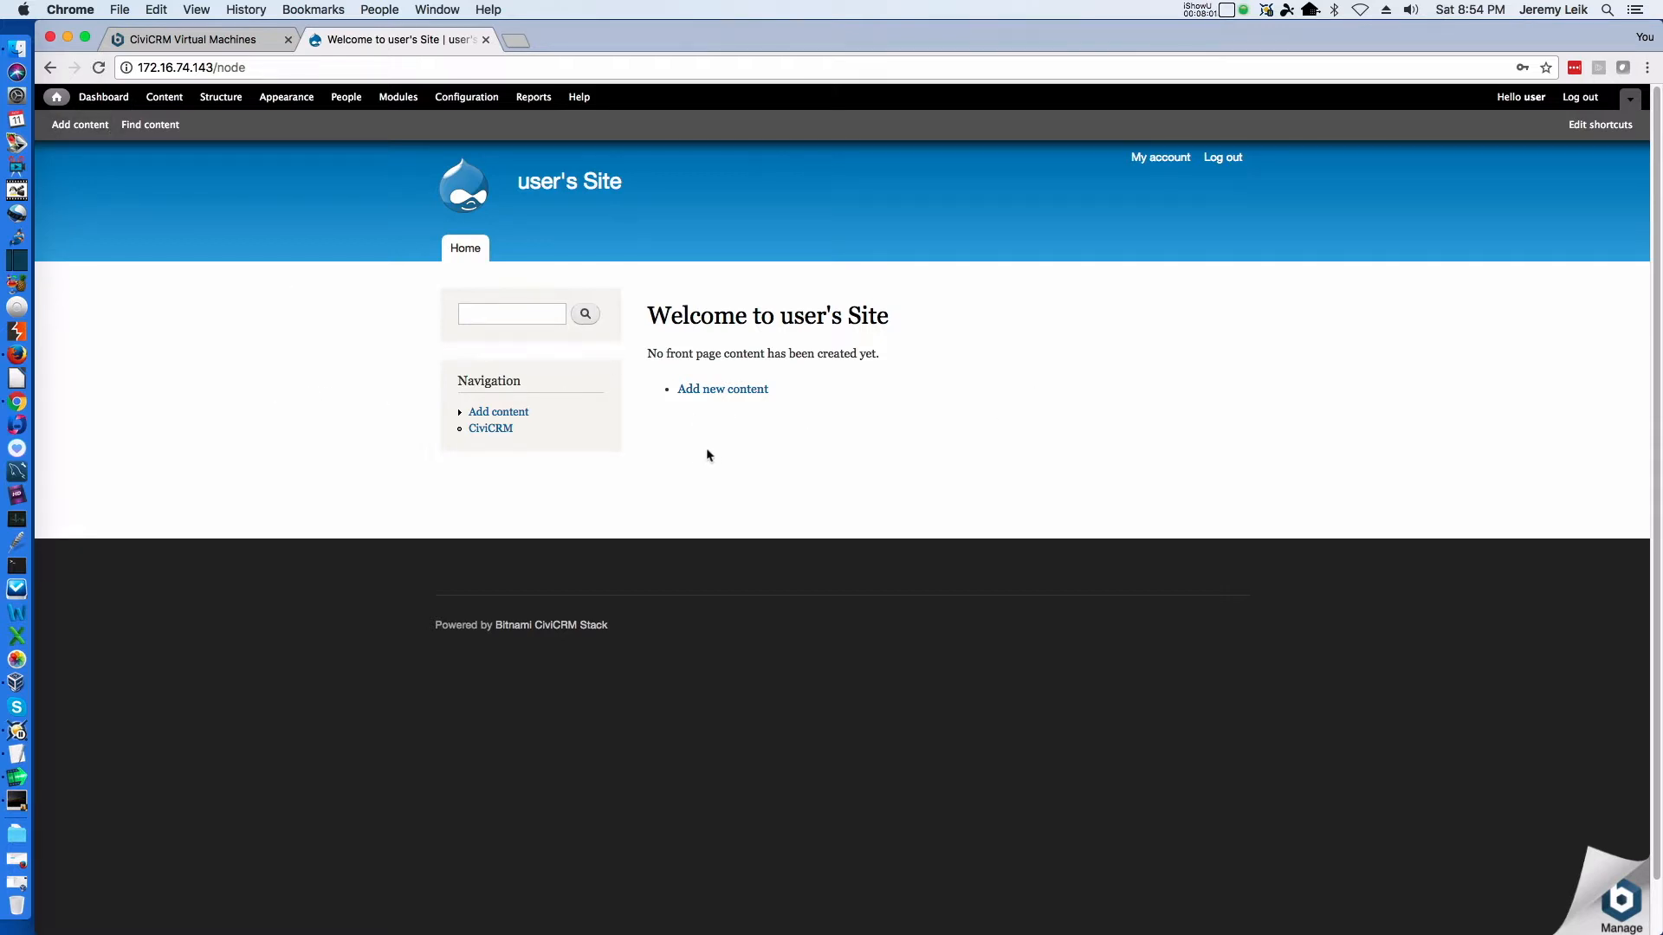
Open CiviCRM from the site navigation and view the details of its critical system status alerts
{"action": "right_click", "coordinate": [856, 398]}
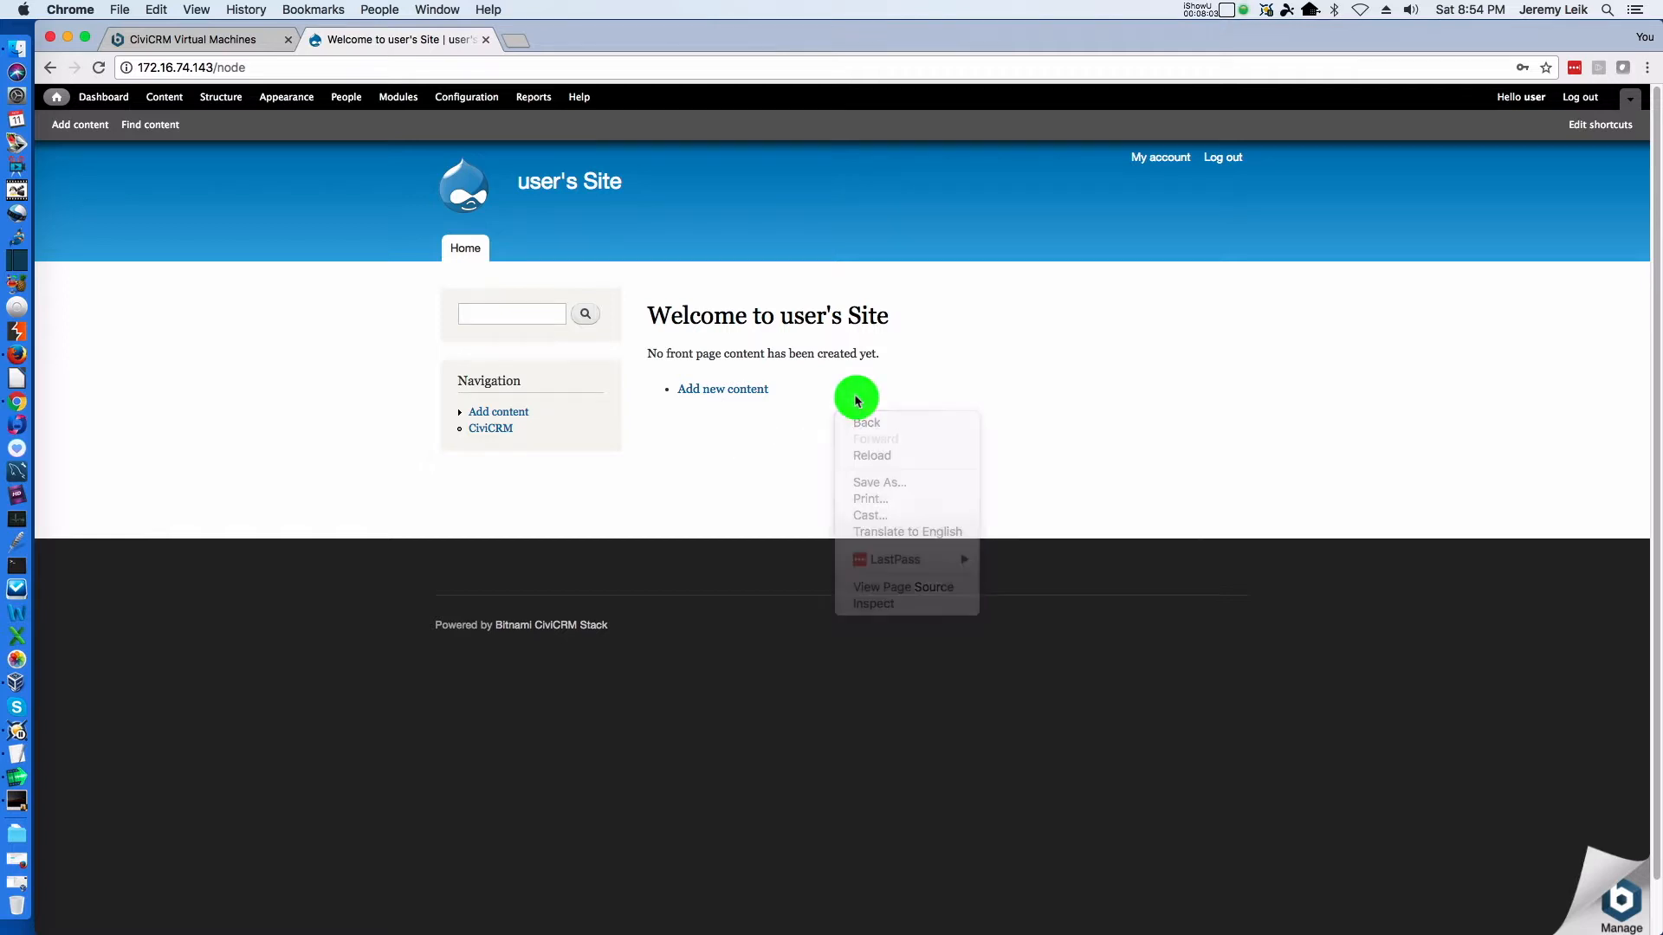
{"action": "key", "text": "Escape"}
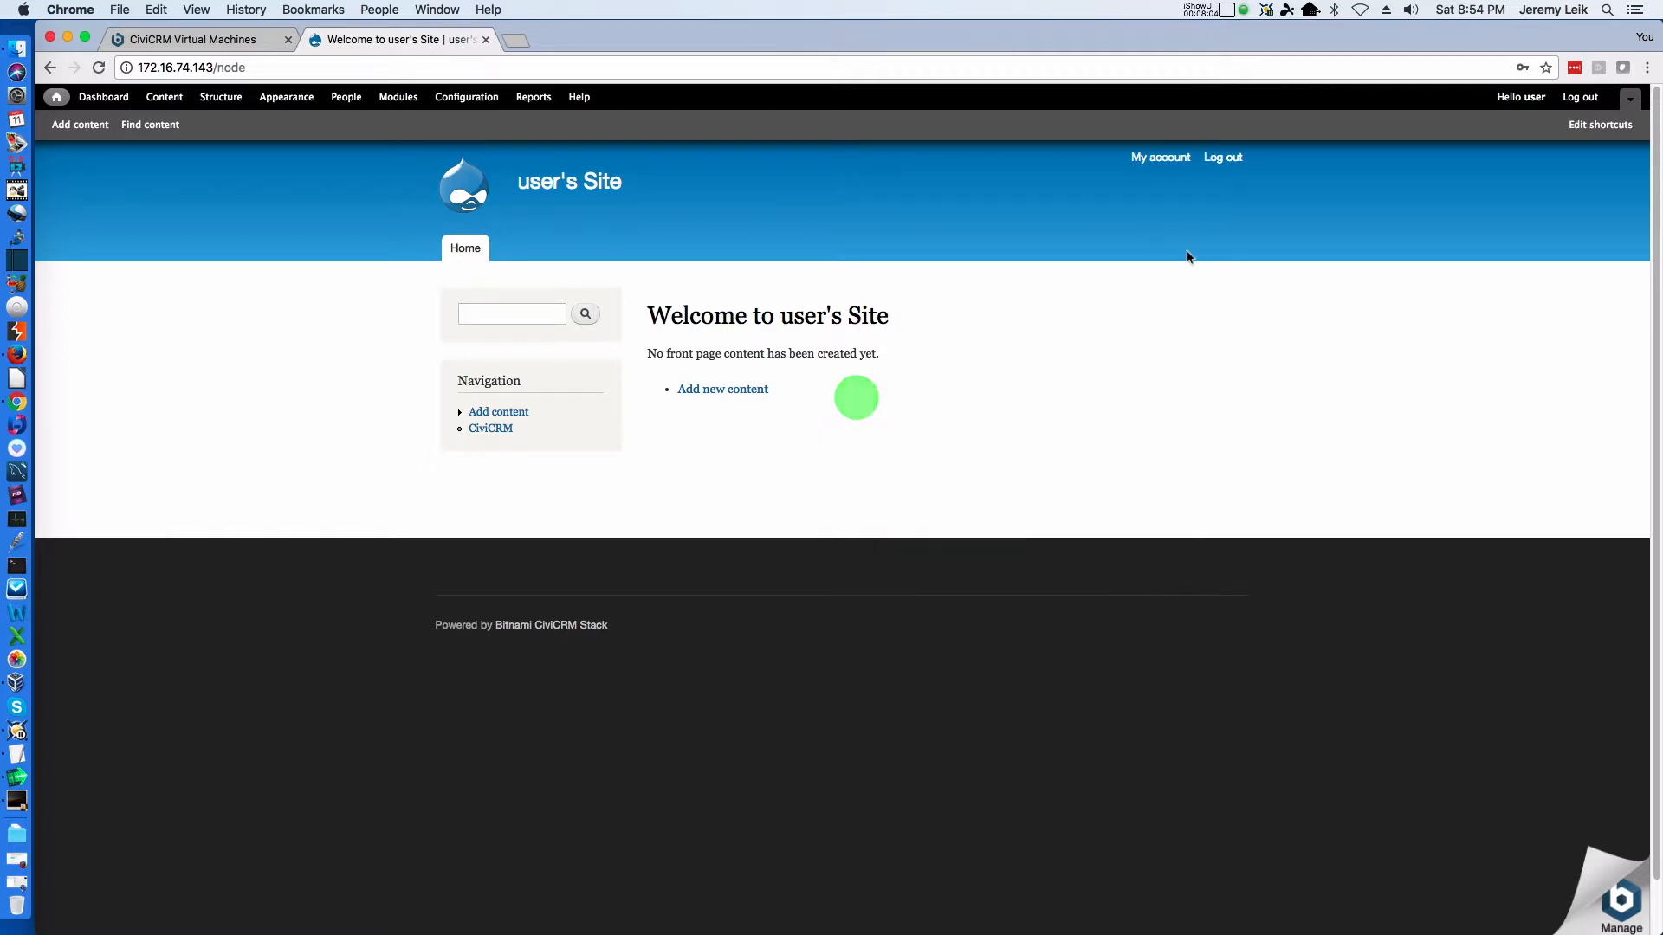
{"action": "left_click", "coordinate": [493, 431]}
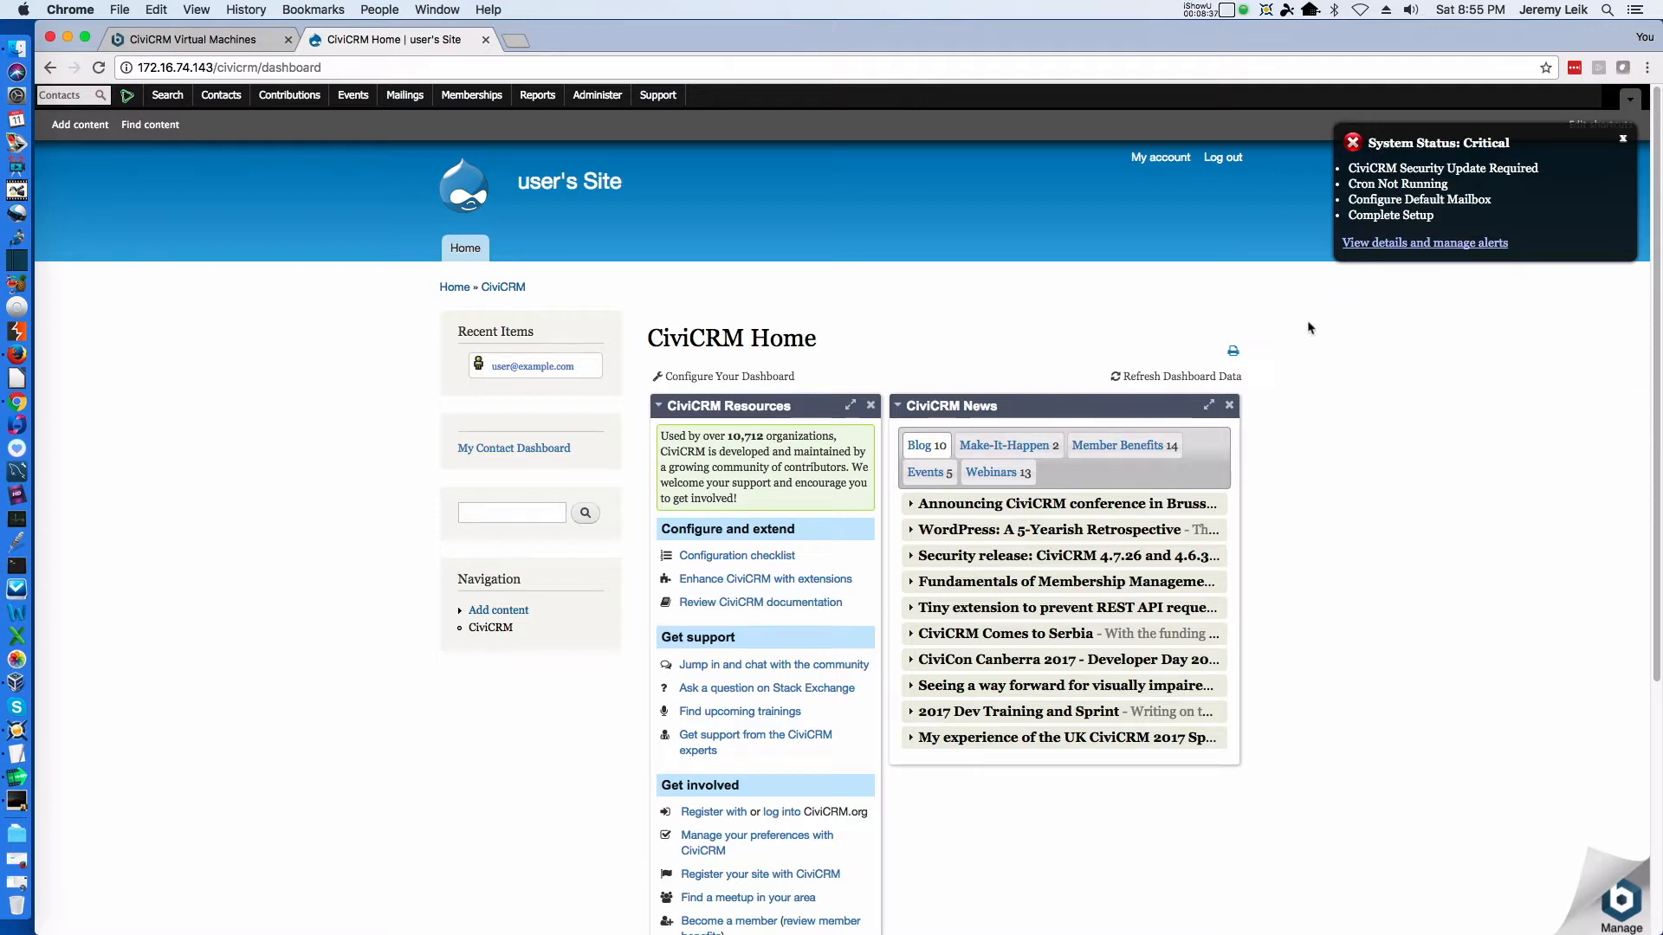
{"action": "left_click", "coordinate": [1397, 249]}
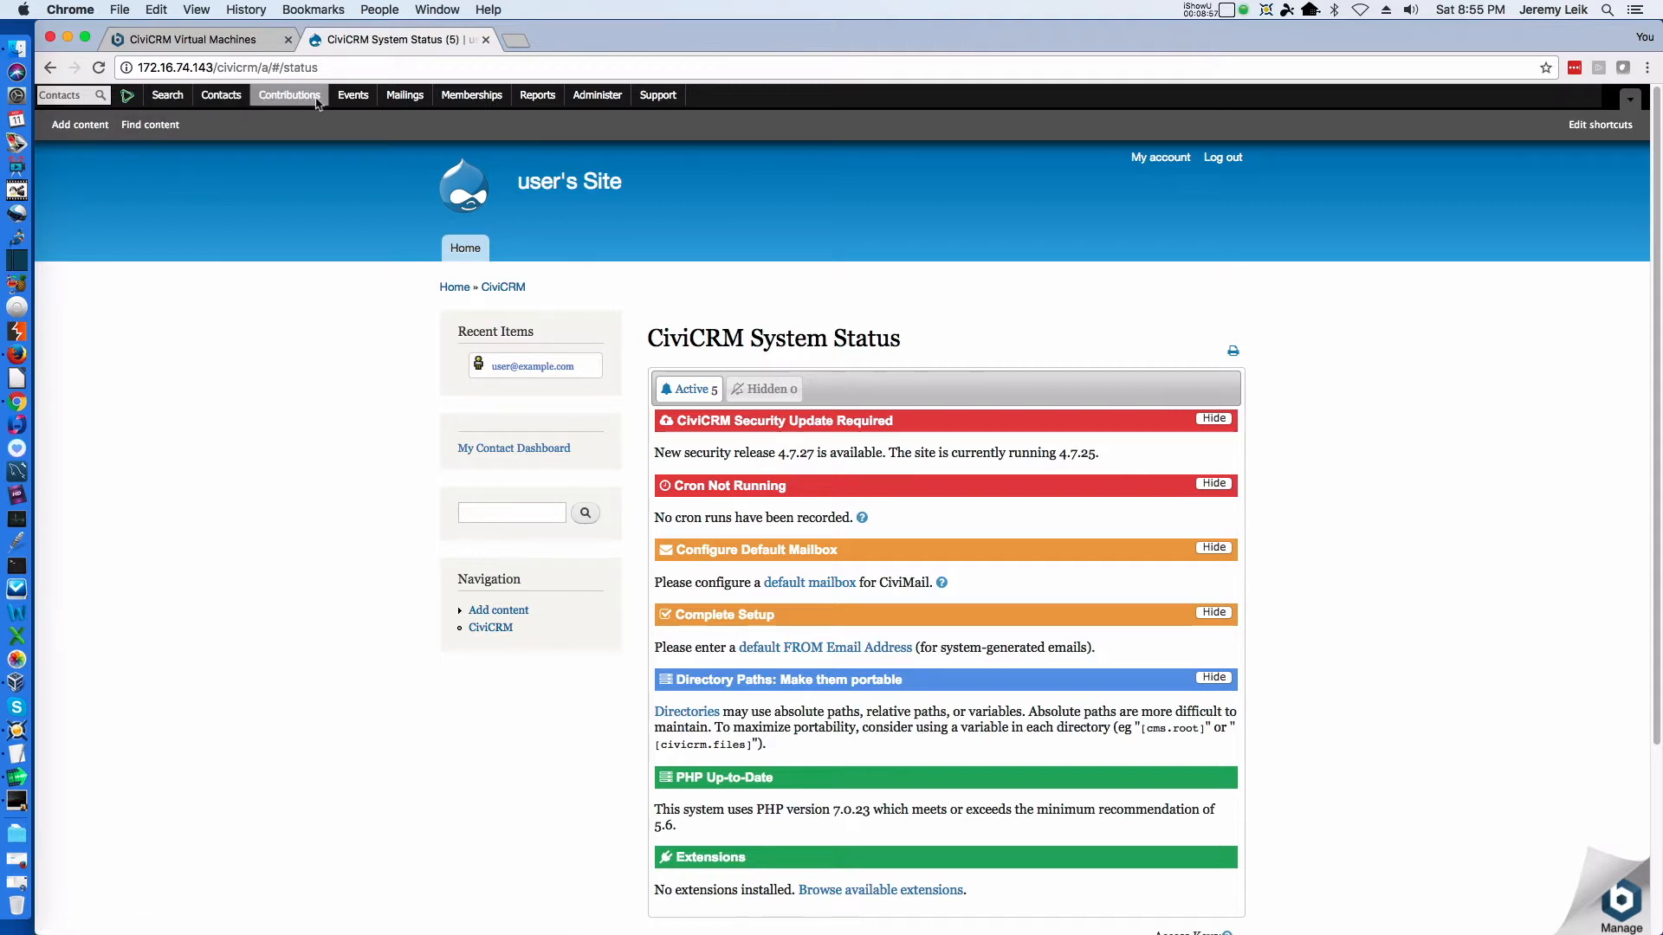
{"action": "left_click", "coordinate": [599, 100]}
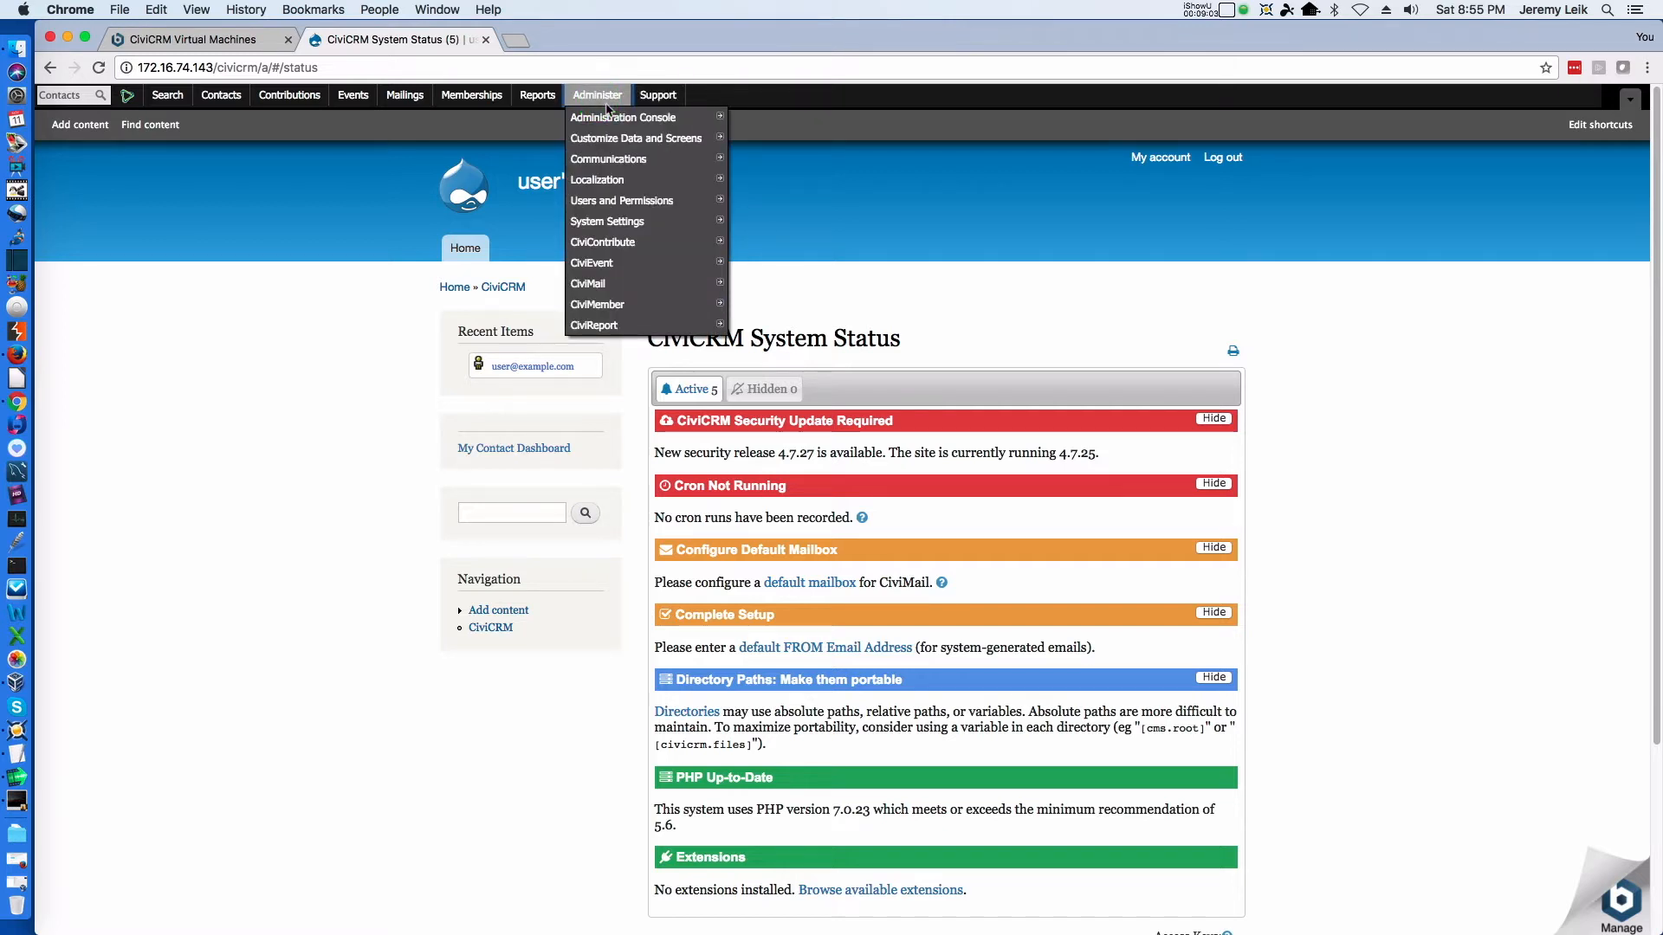
{"action": "mouse_move", "coordinate": [599, 119]}
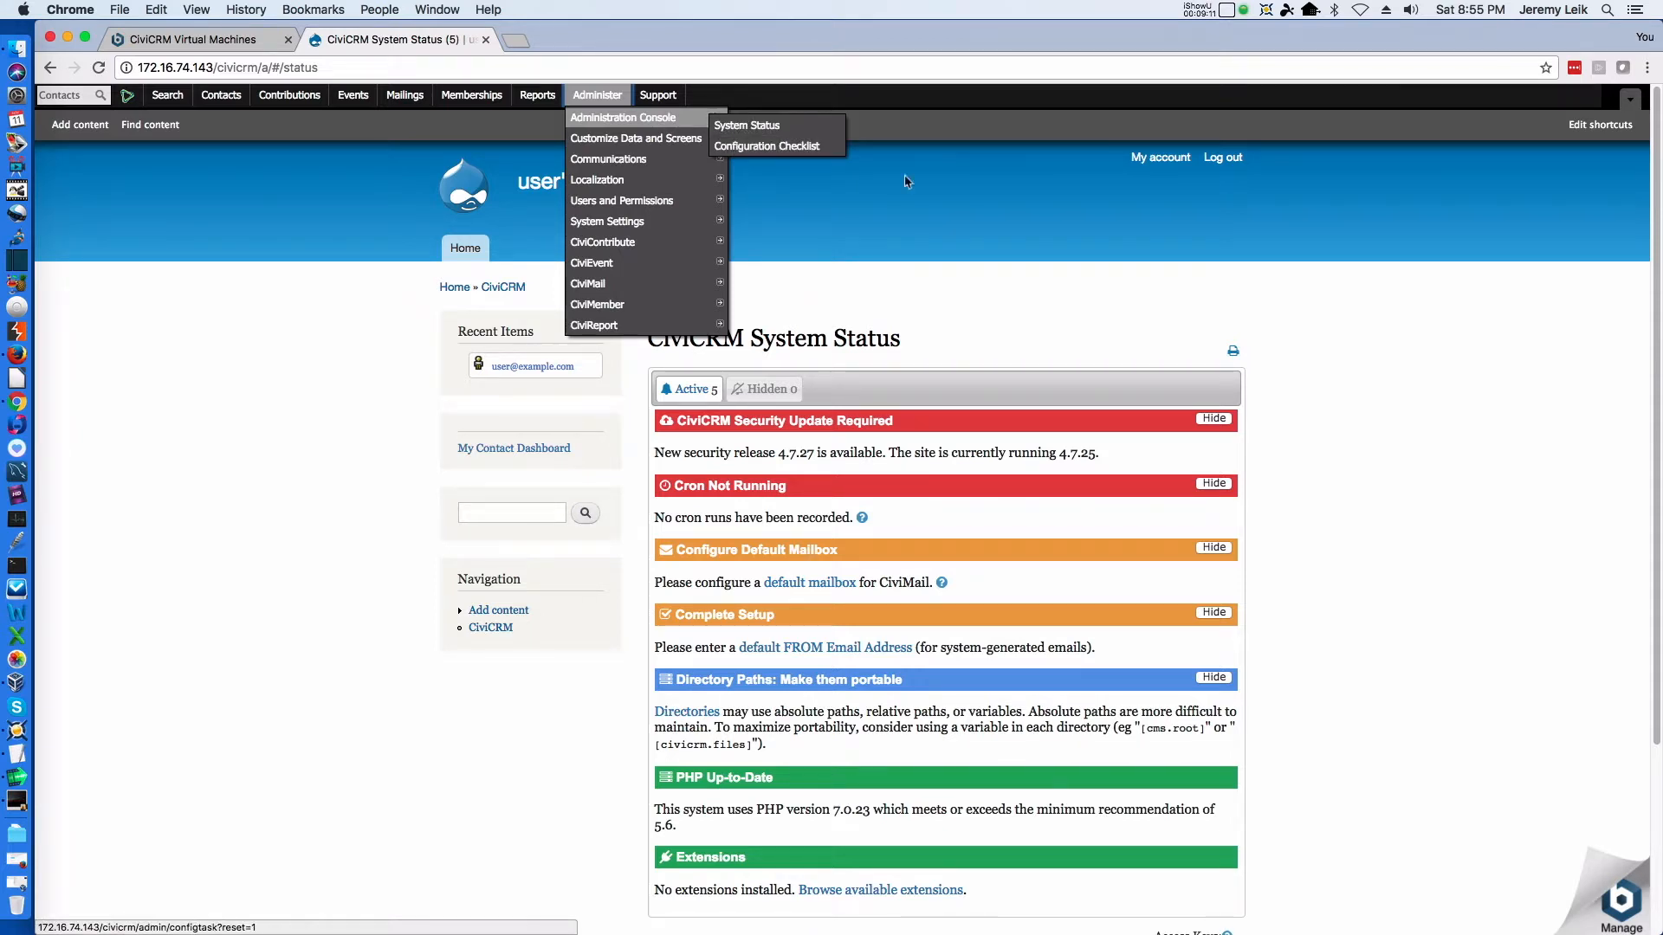
{"action": "left_click", "coordinate": [1352, 375]}
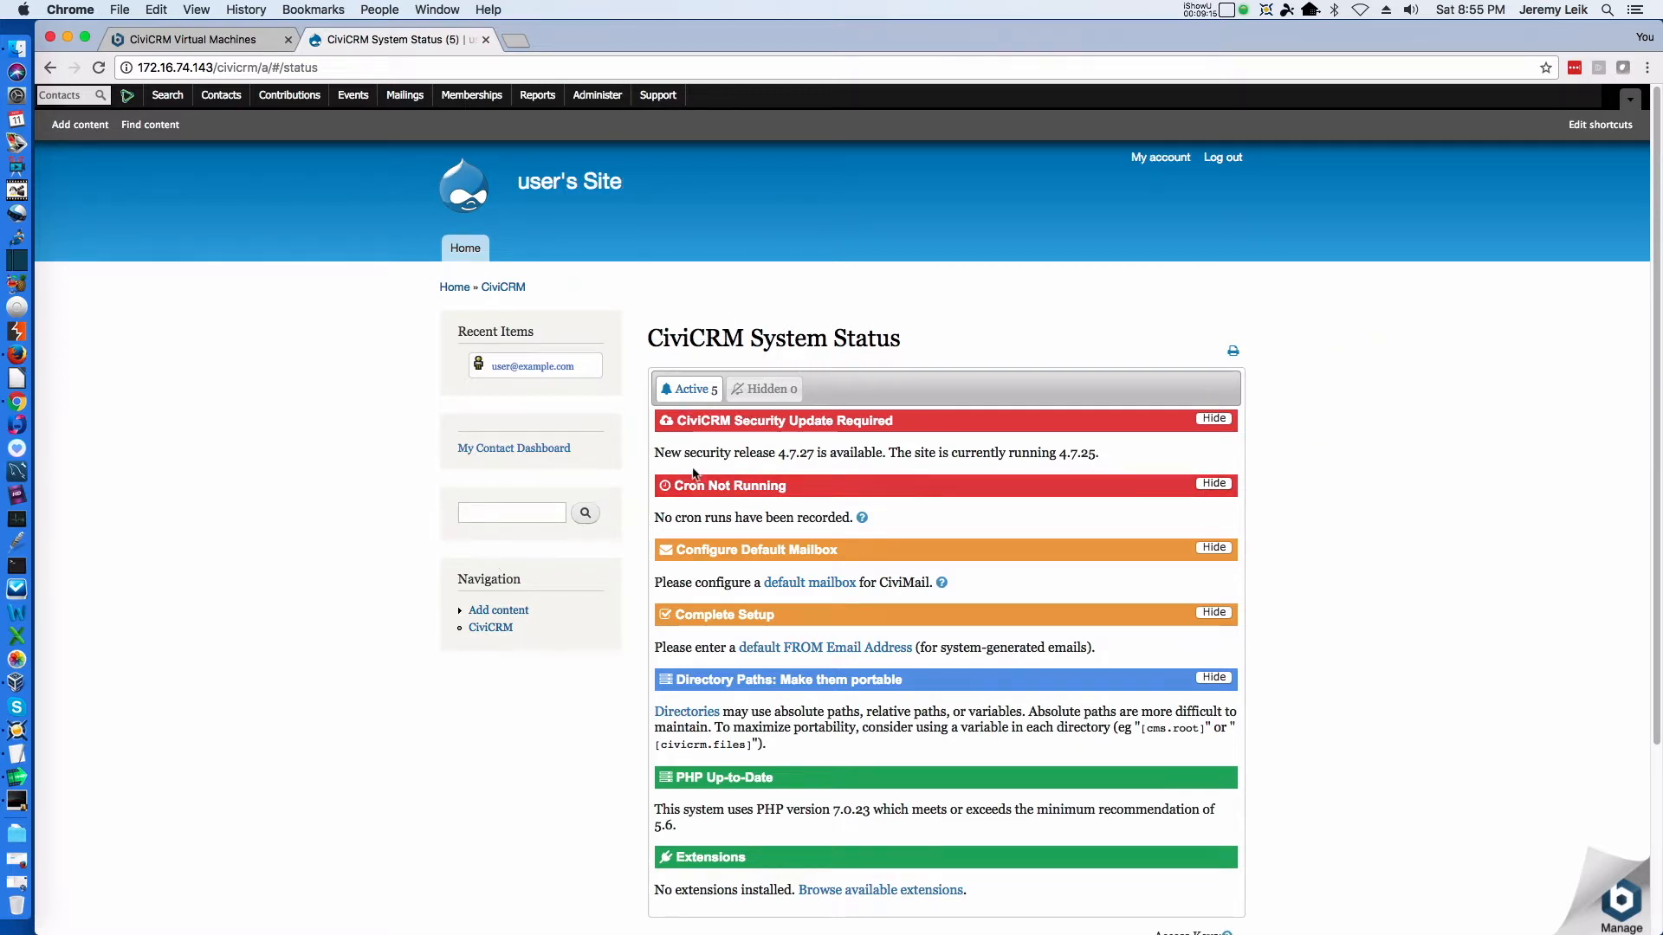
Open the default FROM Email Address setup from the Complete Setup alert and enter the sender's full name as the FROM Name
{"action": "scroll", "coordinate": [1061, 472], "scroll_direction": "down", "scroll_amount": 3}
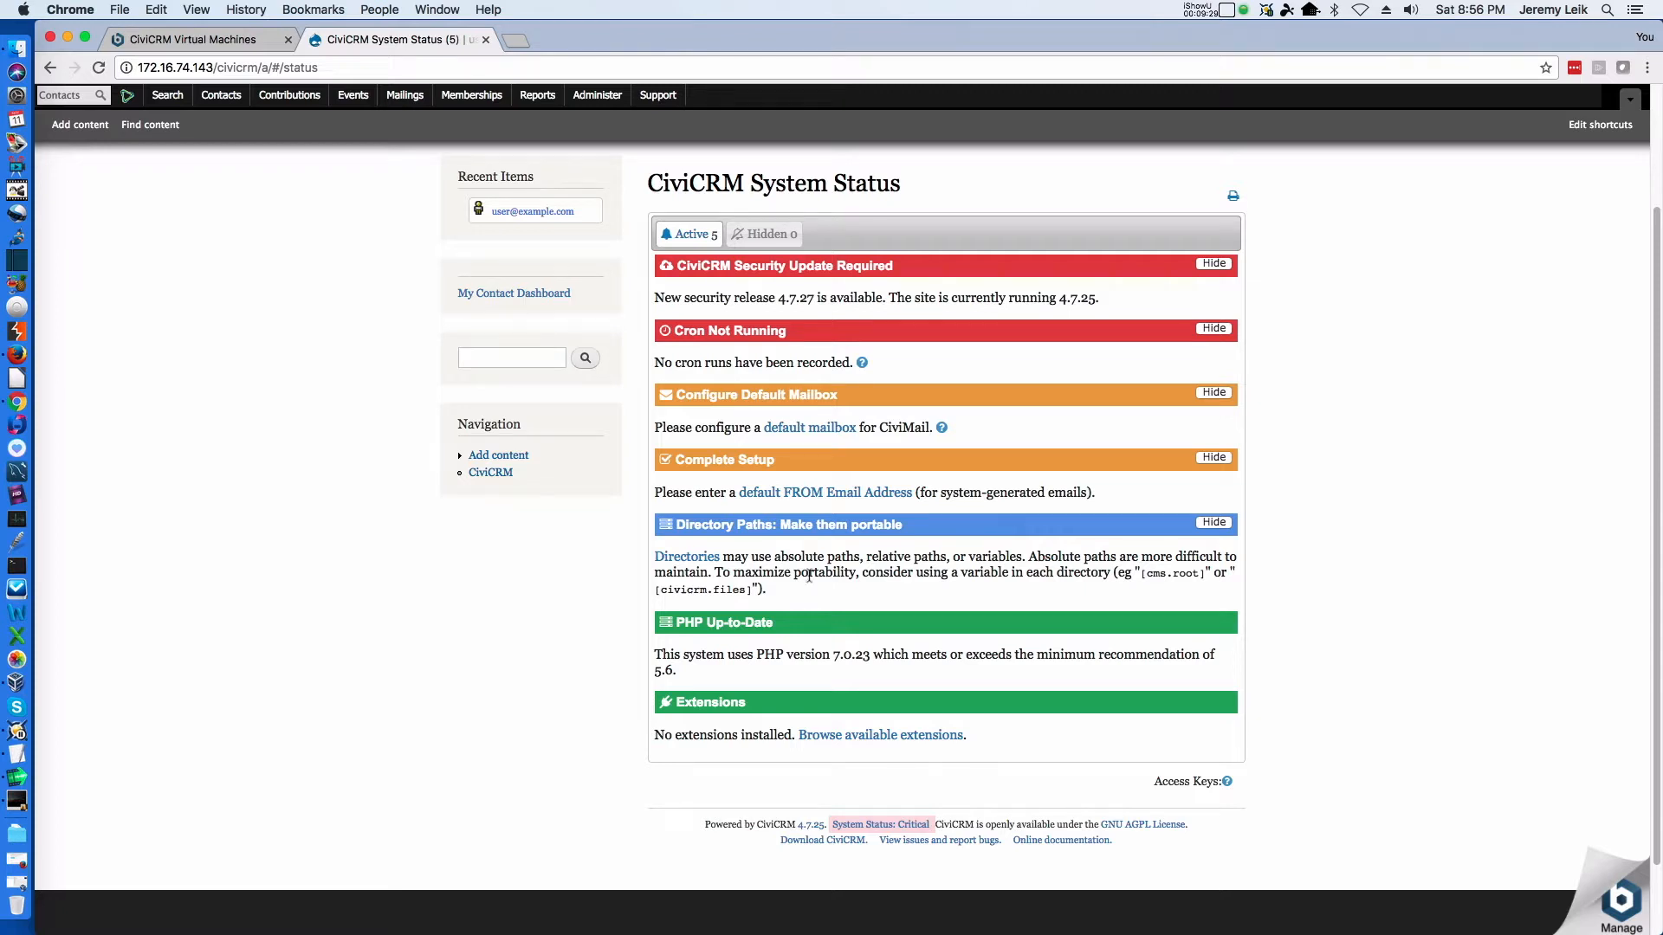
{"action": "left_click", "coordinate": [788, 495]}
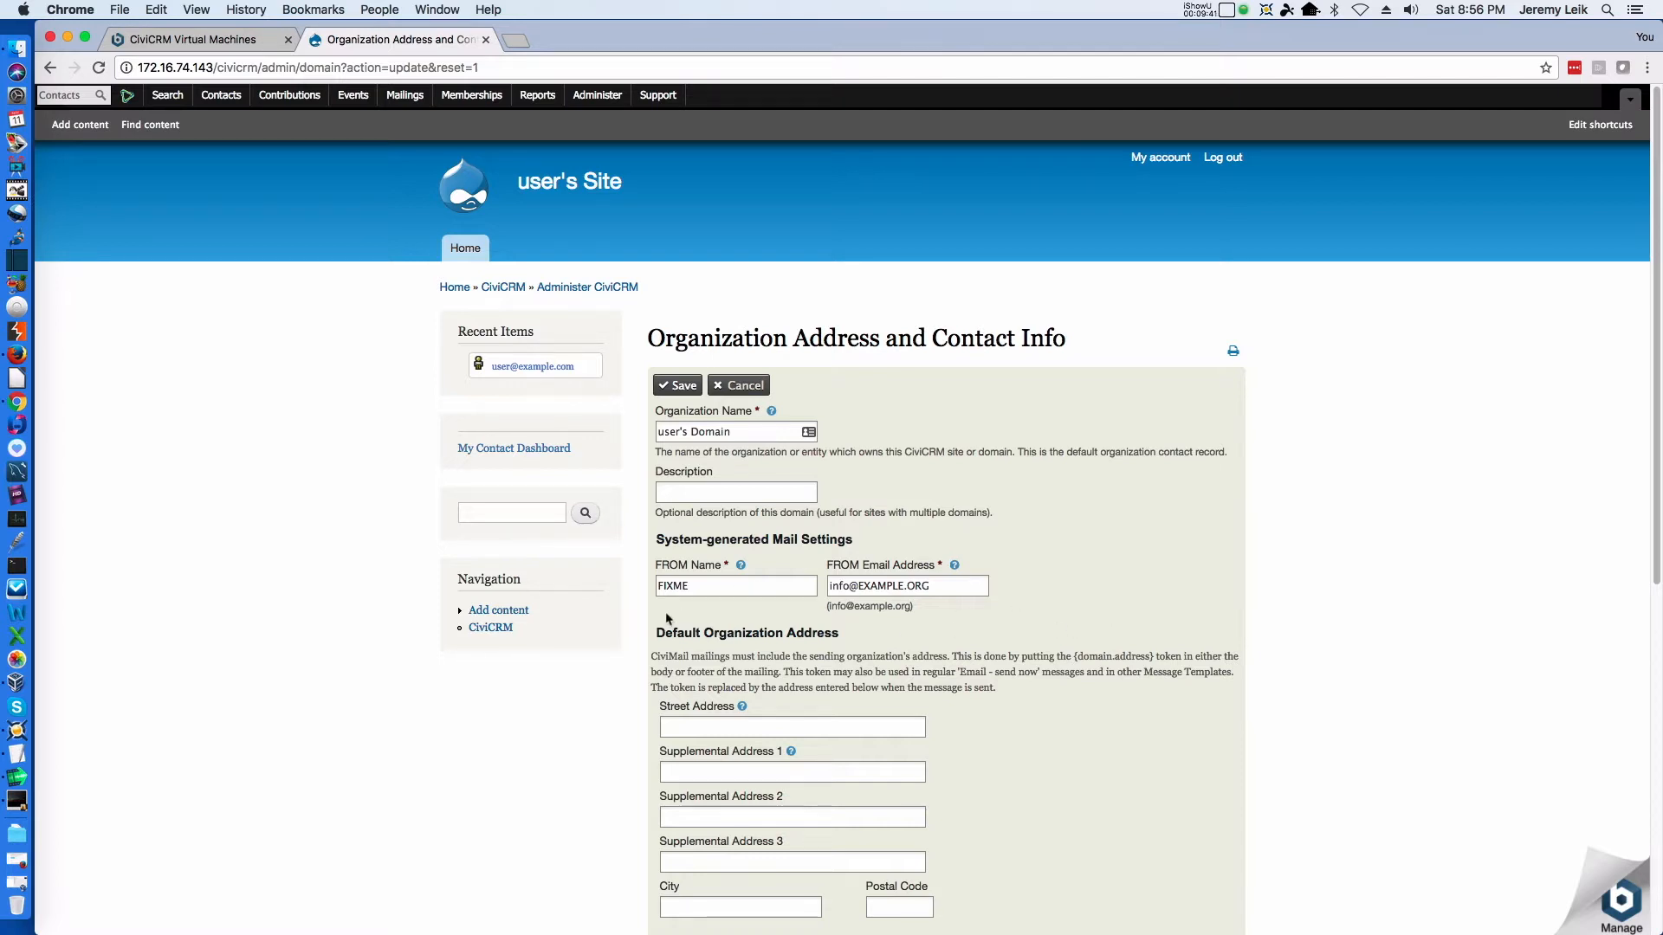
{"action": "left_click", "coordinate": [731, 584]}
{"action": "double_click", "coordinate": [733, 585]}
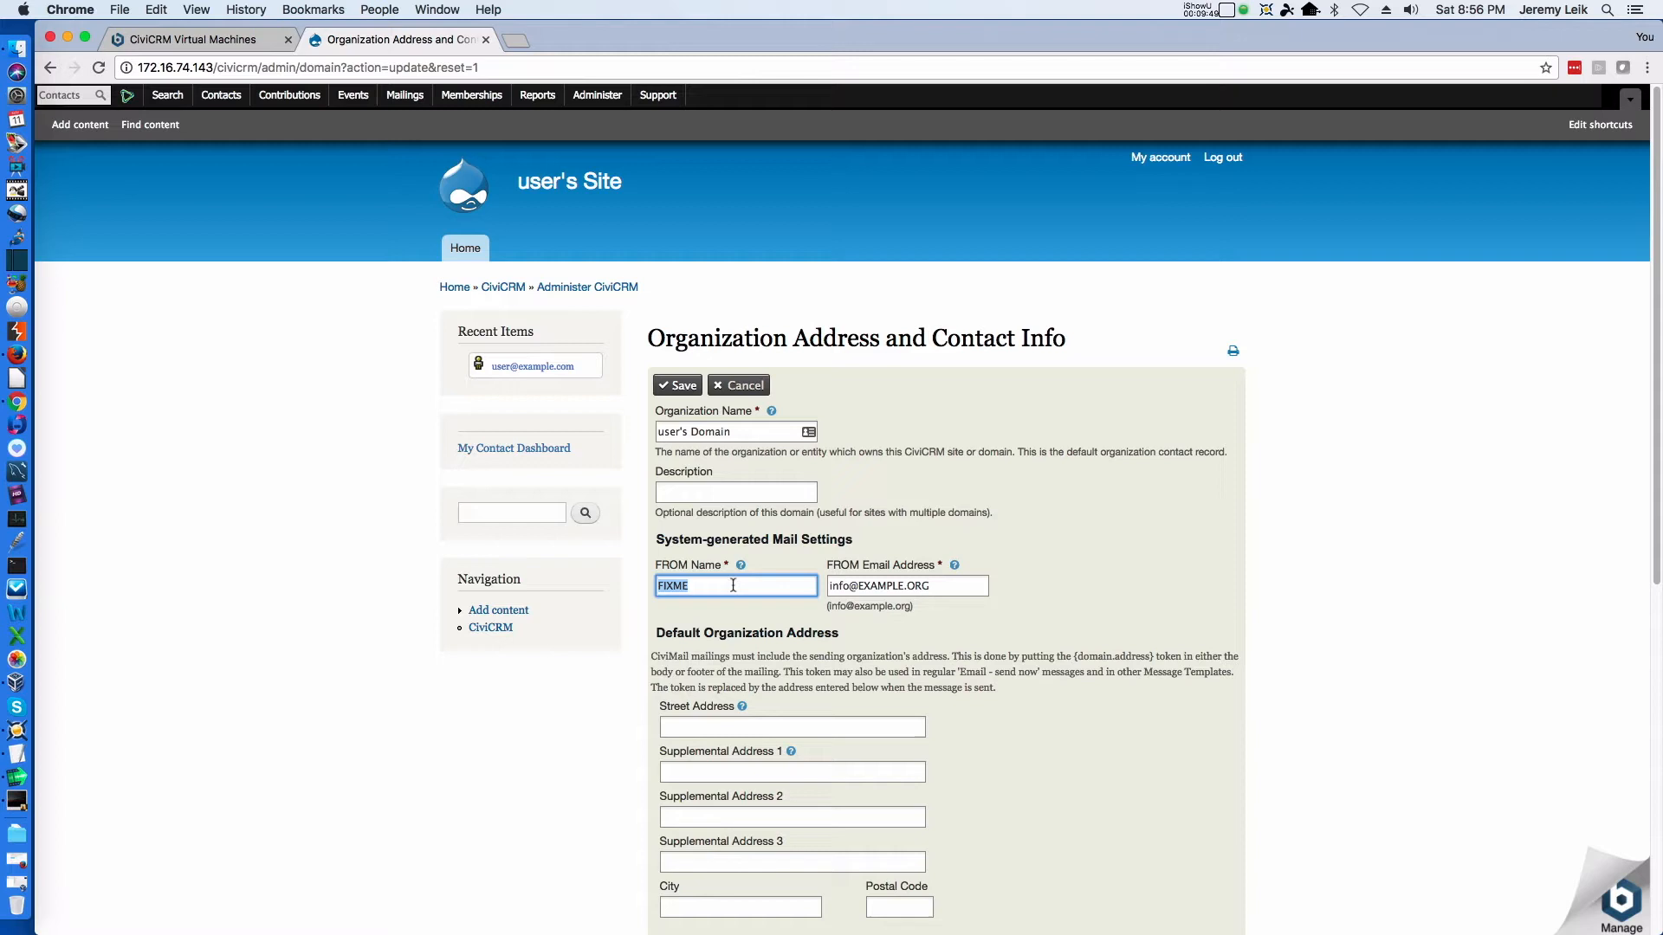
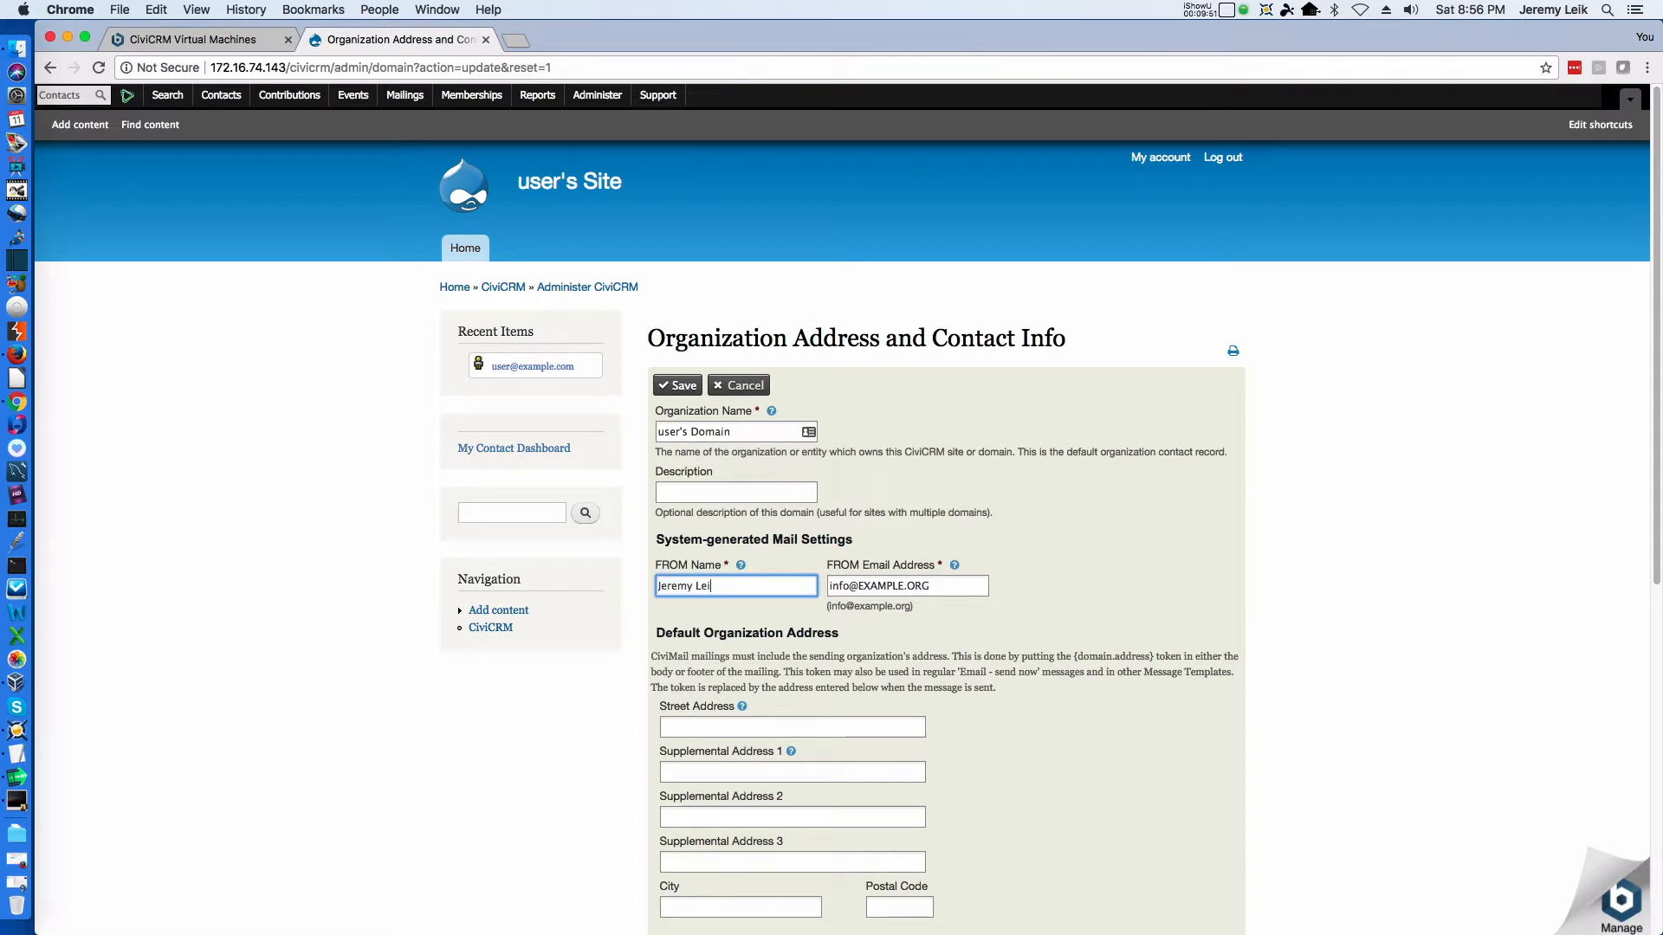
Replace the placeholder FROM Email Address with the sender's e-mail address
{"action": "key", "text": "Tab"}
{"action": "key", "text": "Tab"}
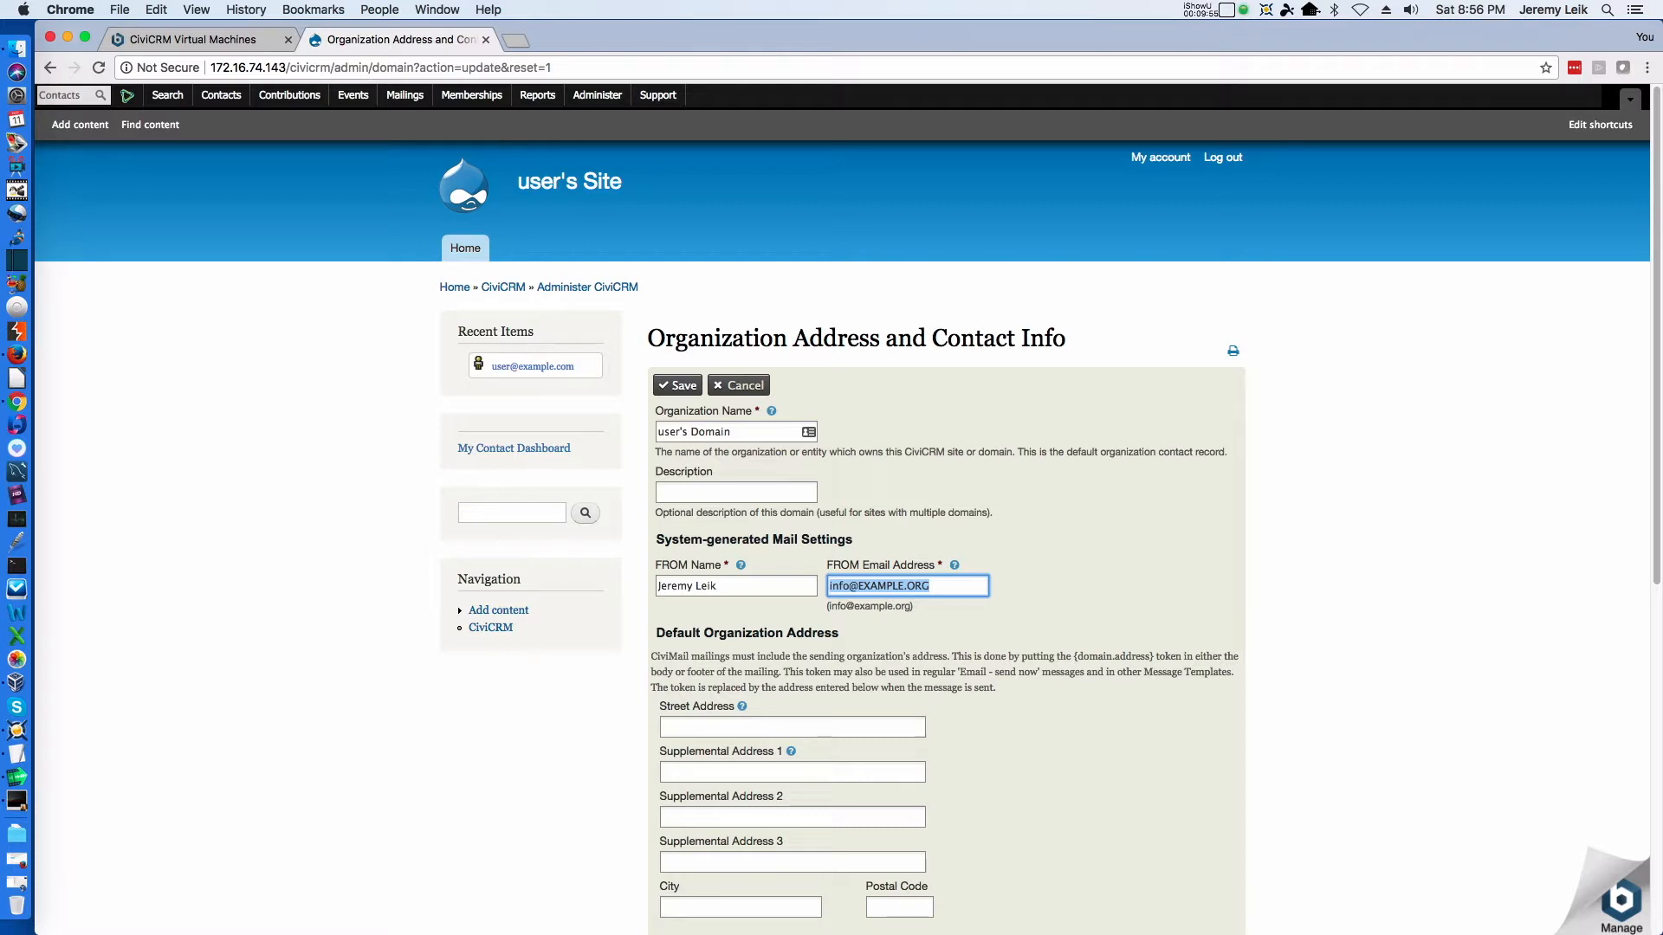
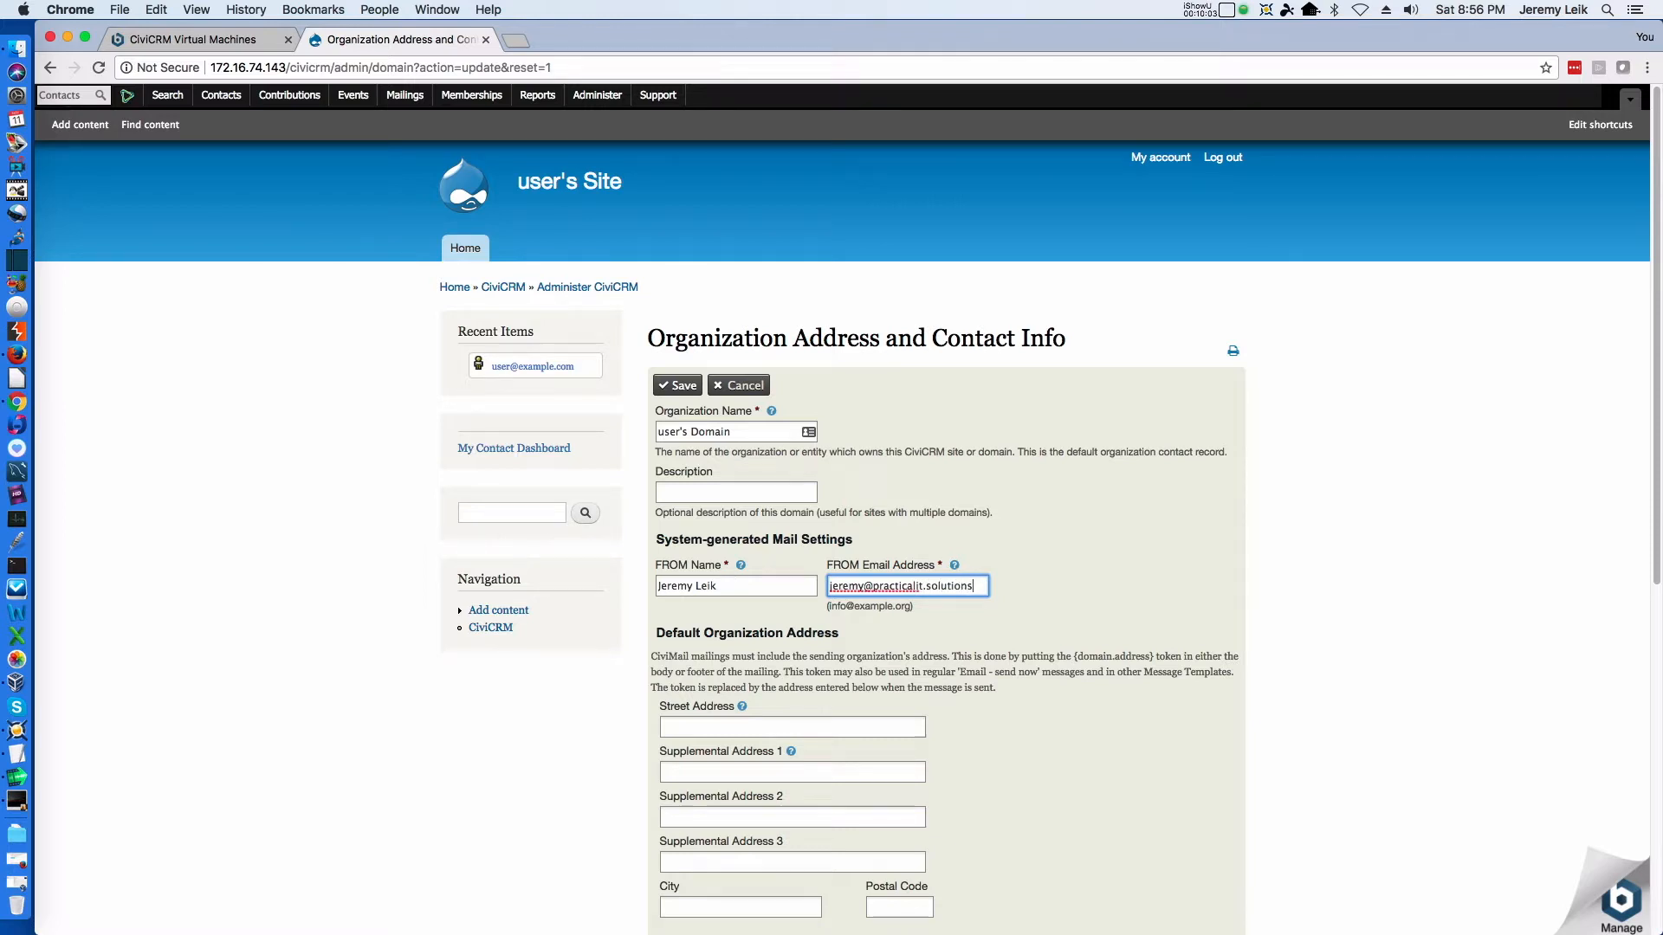
{"action": "left_click", "coordinate": [1144, 565]}
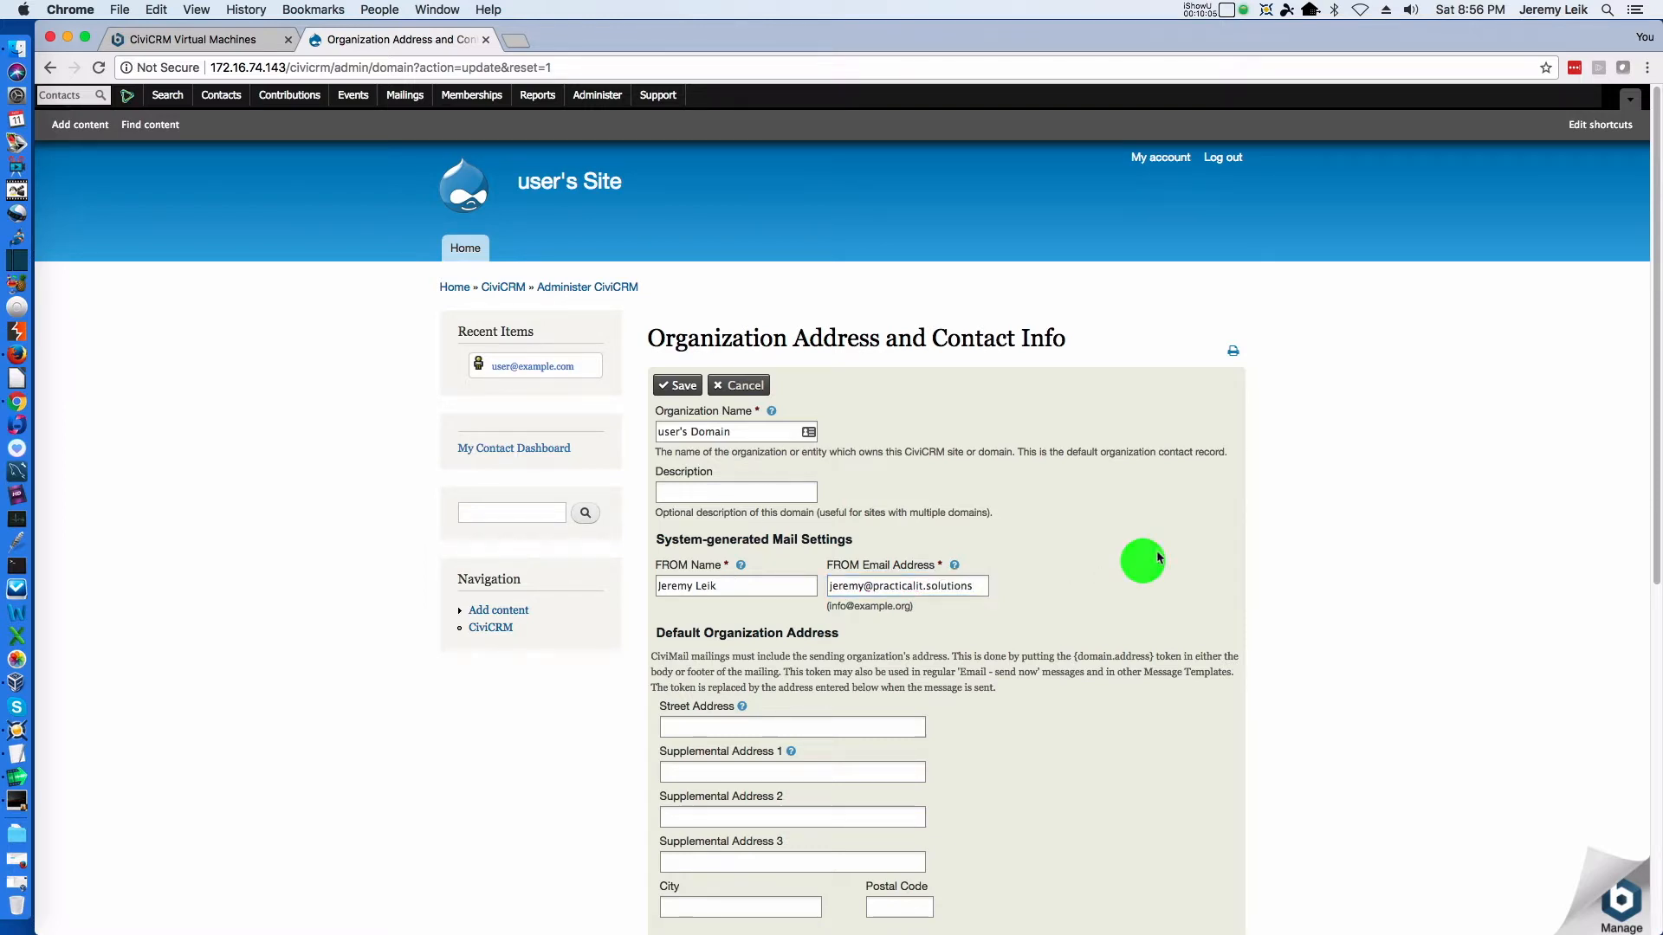
Set the Organization Name to "Practical IT Demo" and save the organization address and contact info
{"action": "triple_click", "coordinate": [753, 434]}
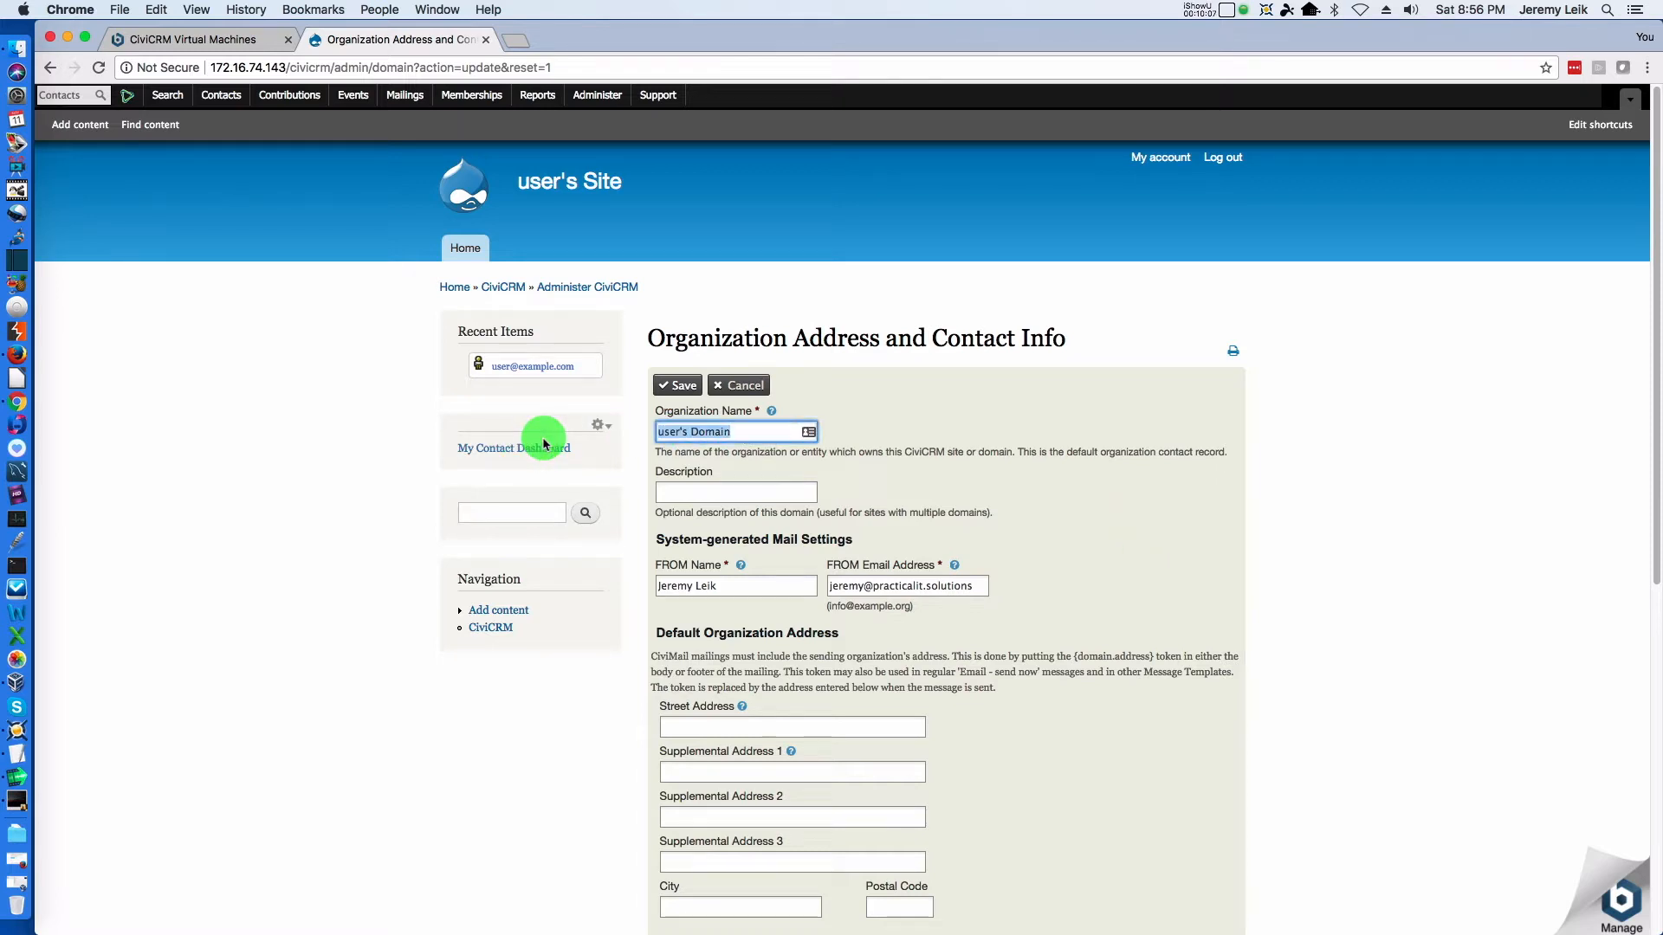
{"action": "type", "text": "Practical IT Demo"}
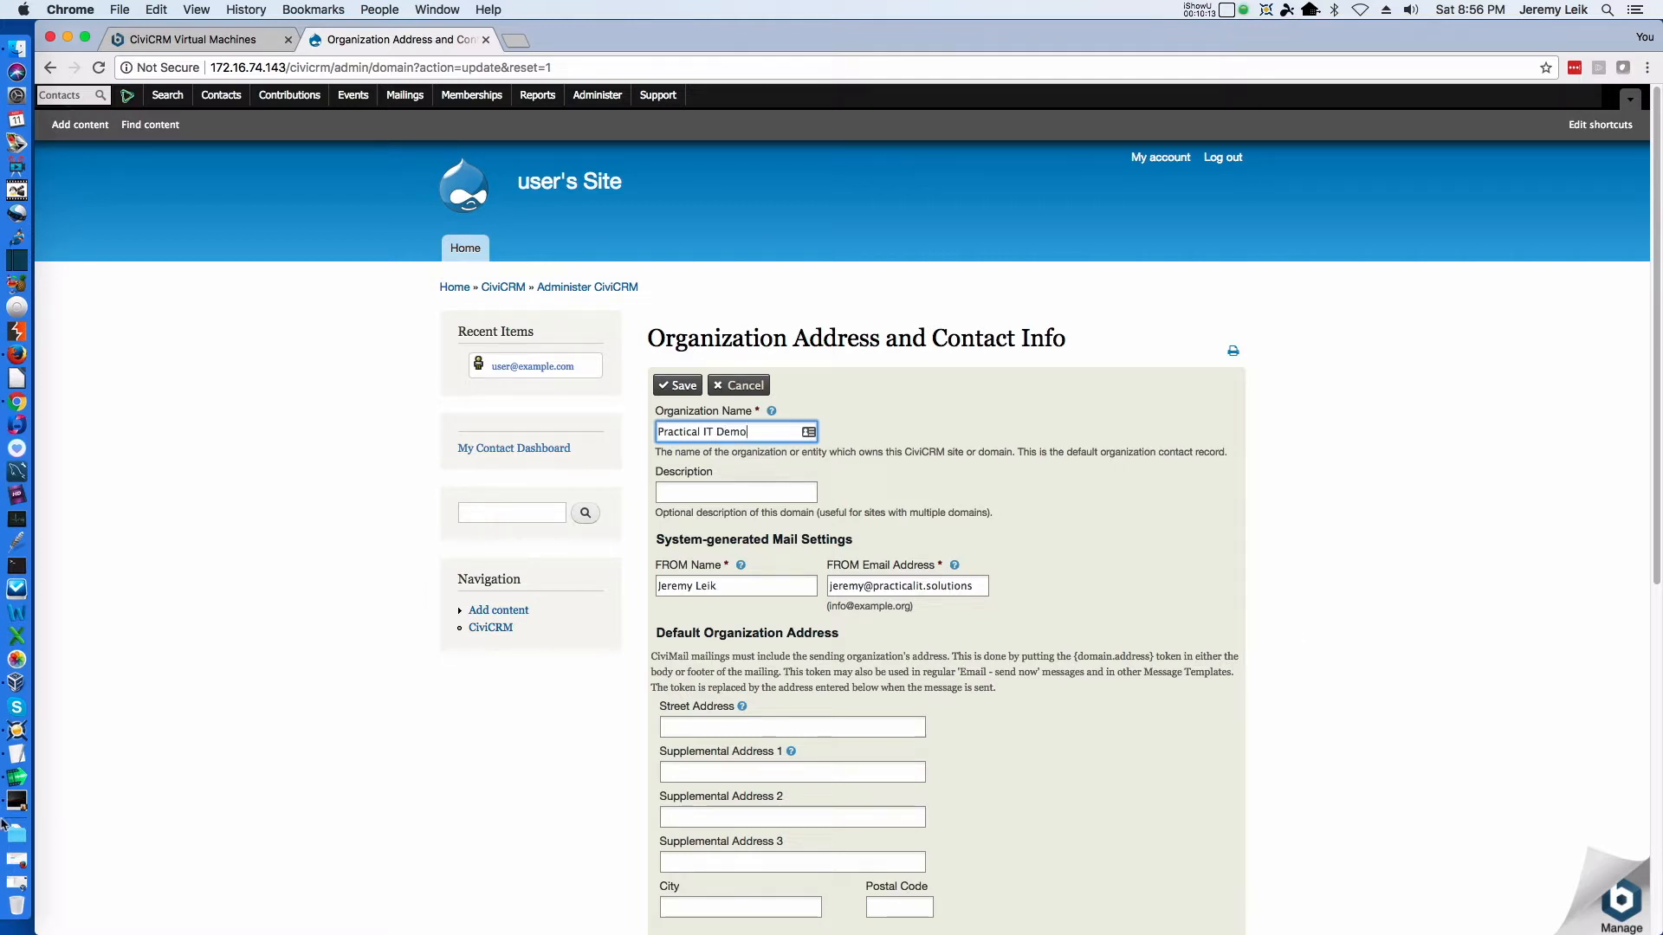
{"action": "left_click", "coordinate": [1161, 589]}
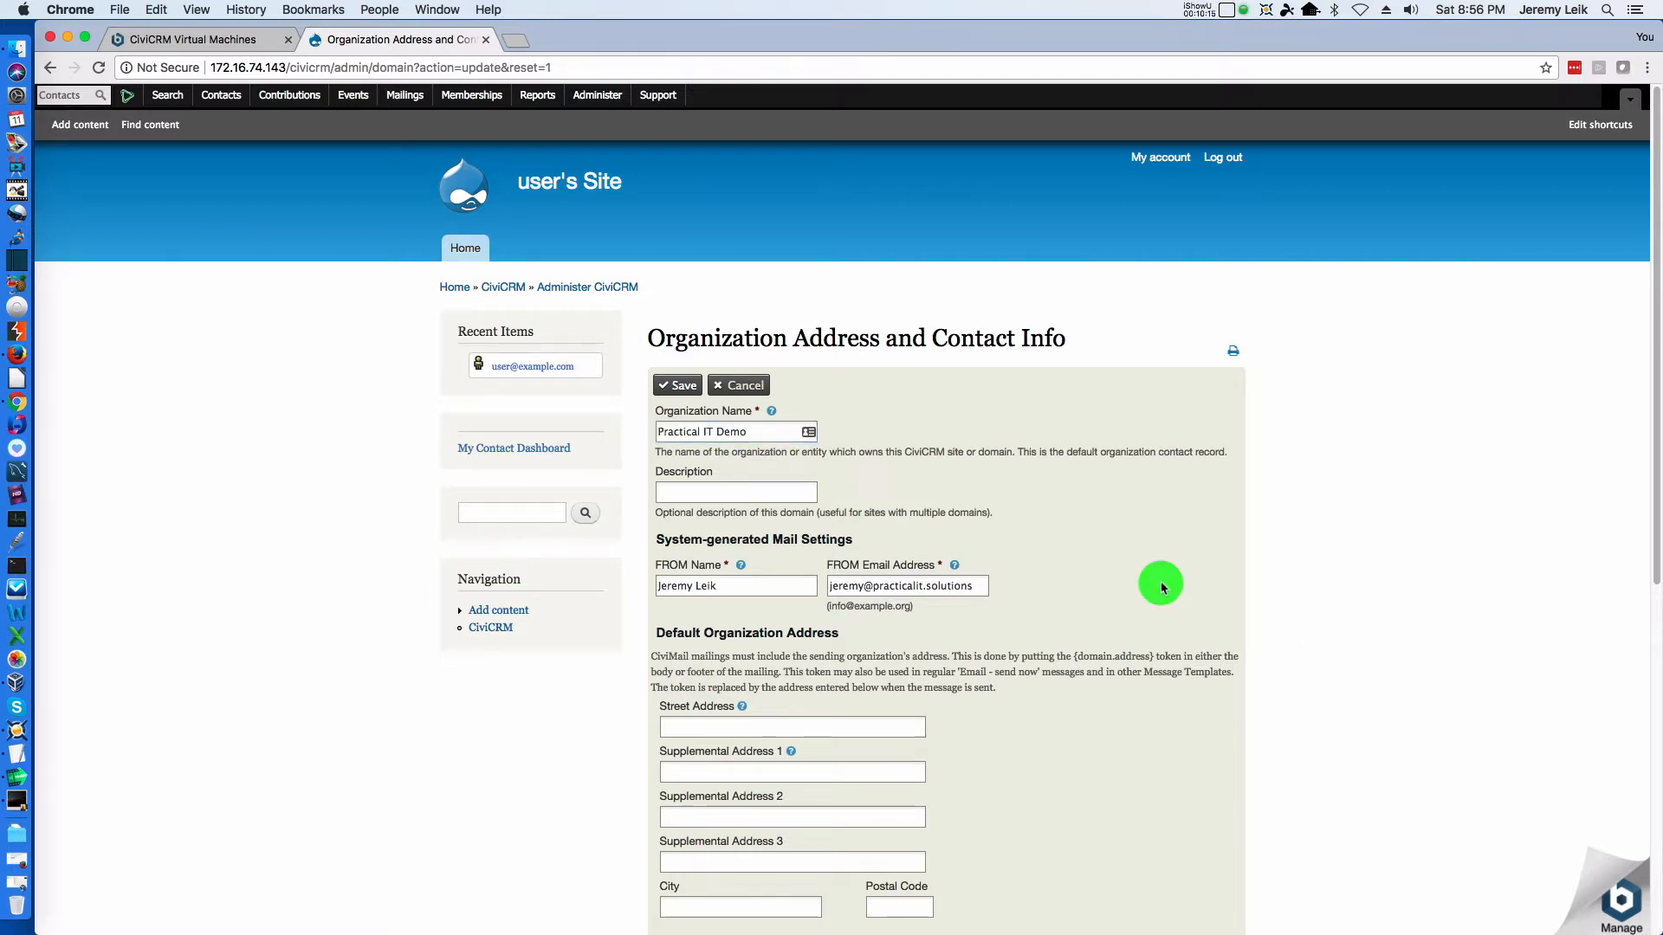
{"action": "scroll", "coordinate": [1161, 588], "scroll_direction": "down", "scroll_amount": 5}
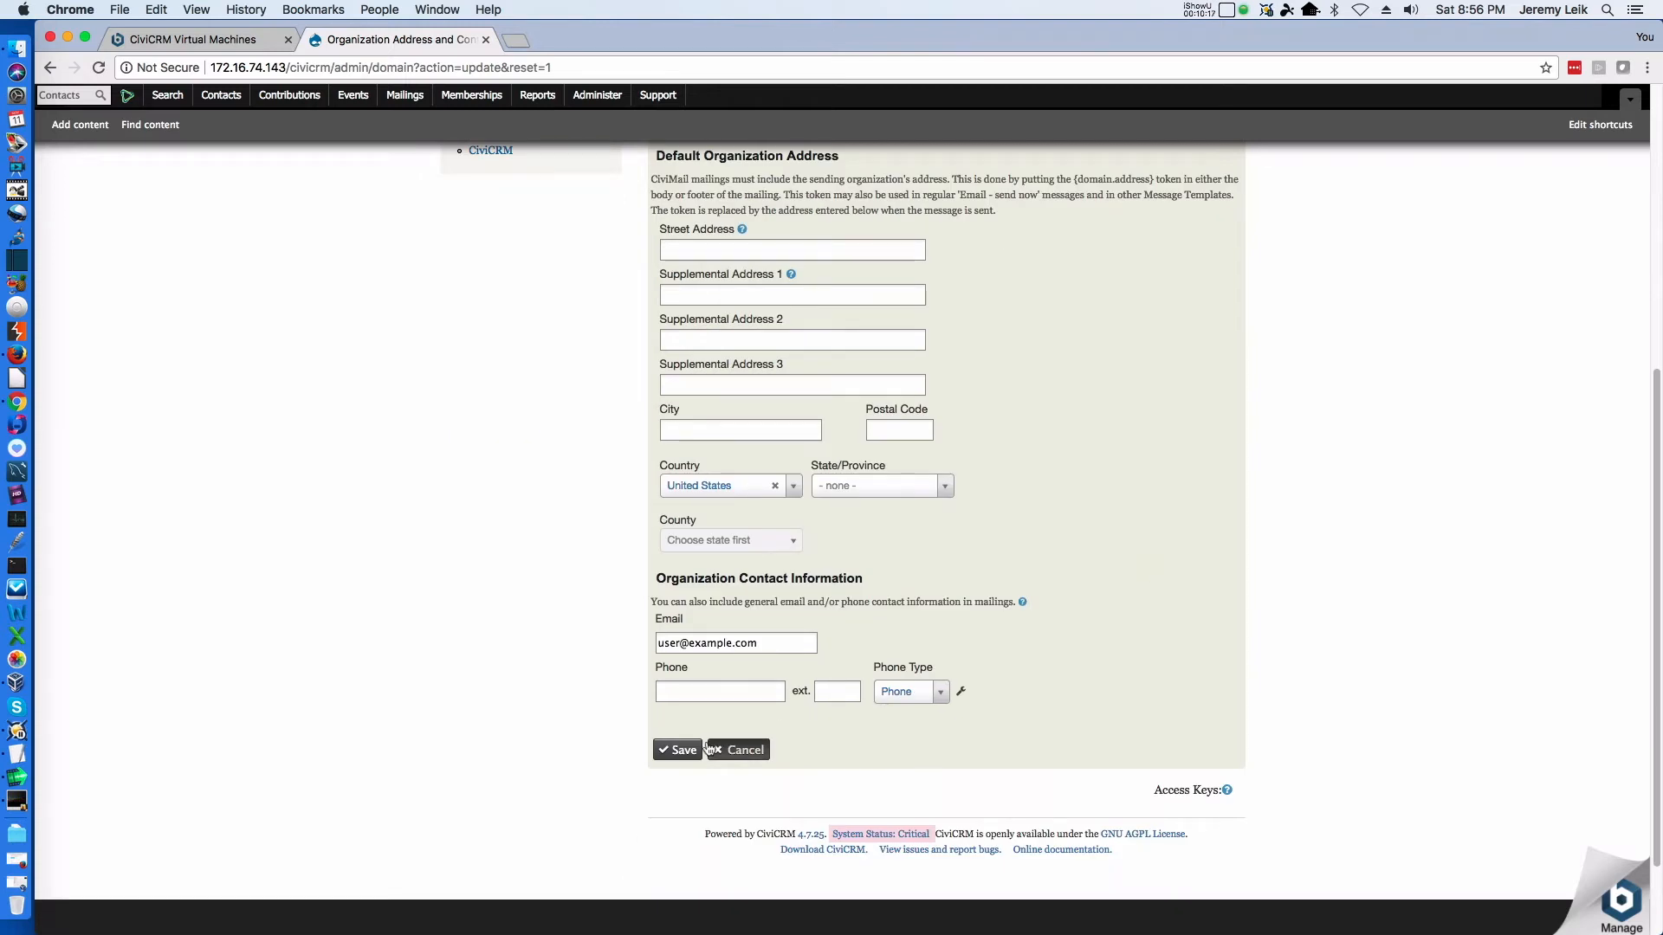
{"action": "left_click", "coordinate": [676, 749]}
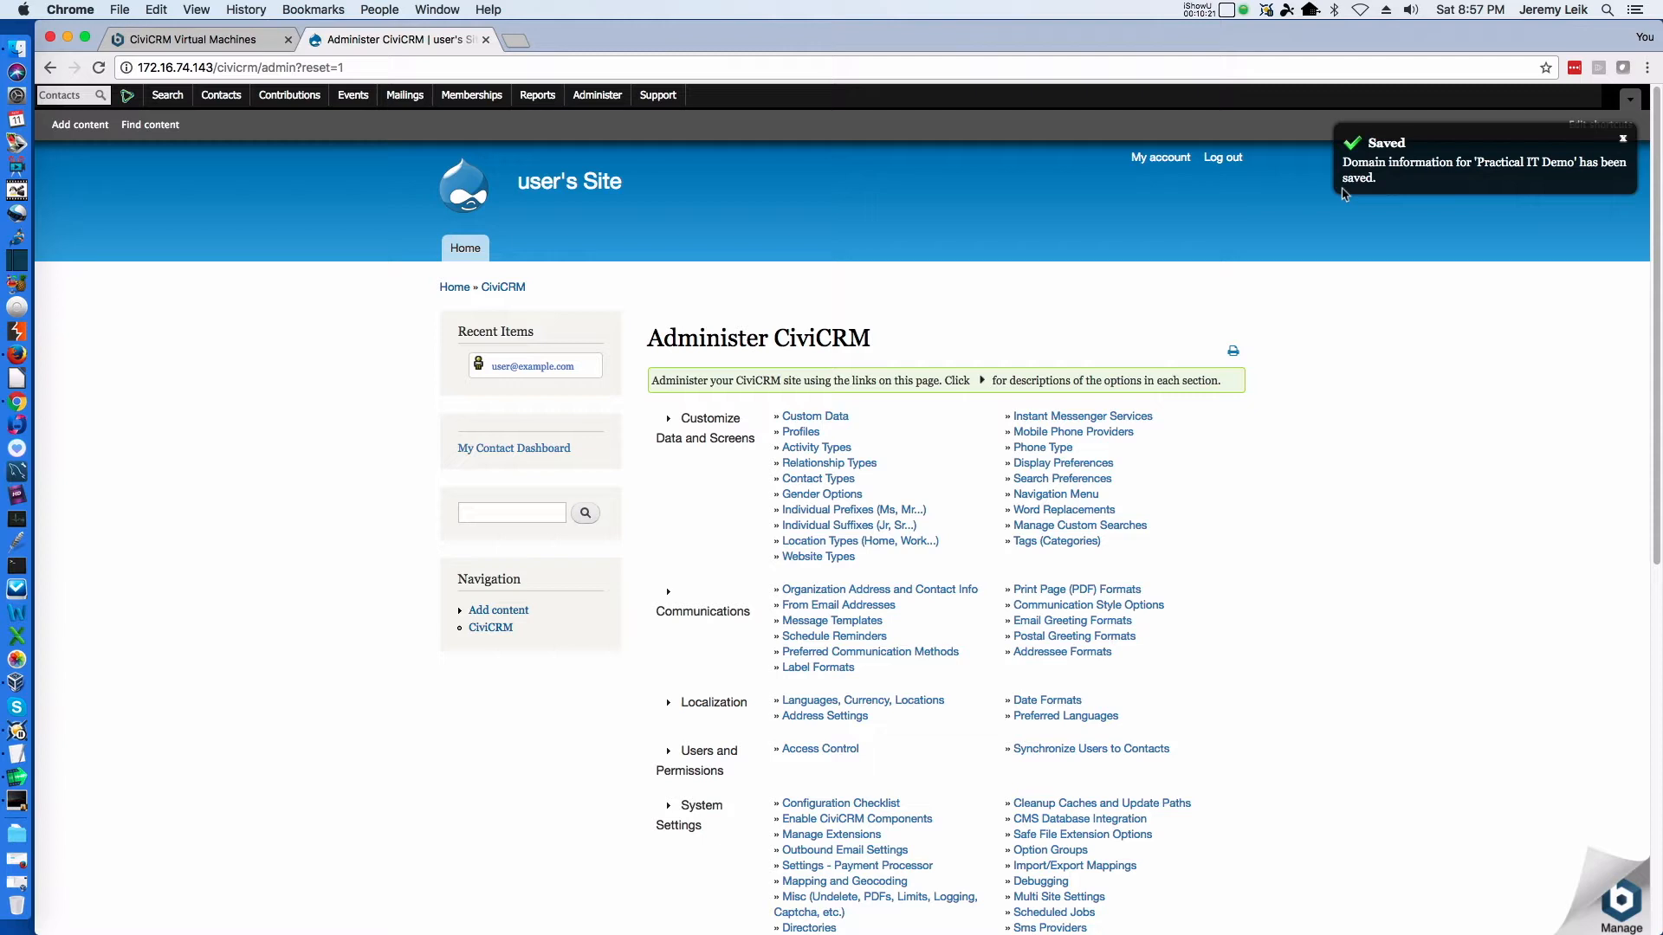
Open the CiviCRM System Status page to check the remaining alerts
{"action": "left_click", "coordinate": [596, 97]}
{"action": "mouse_move", "coordinate": [598, 117]}
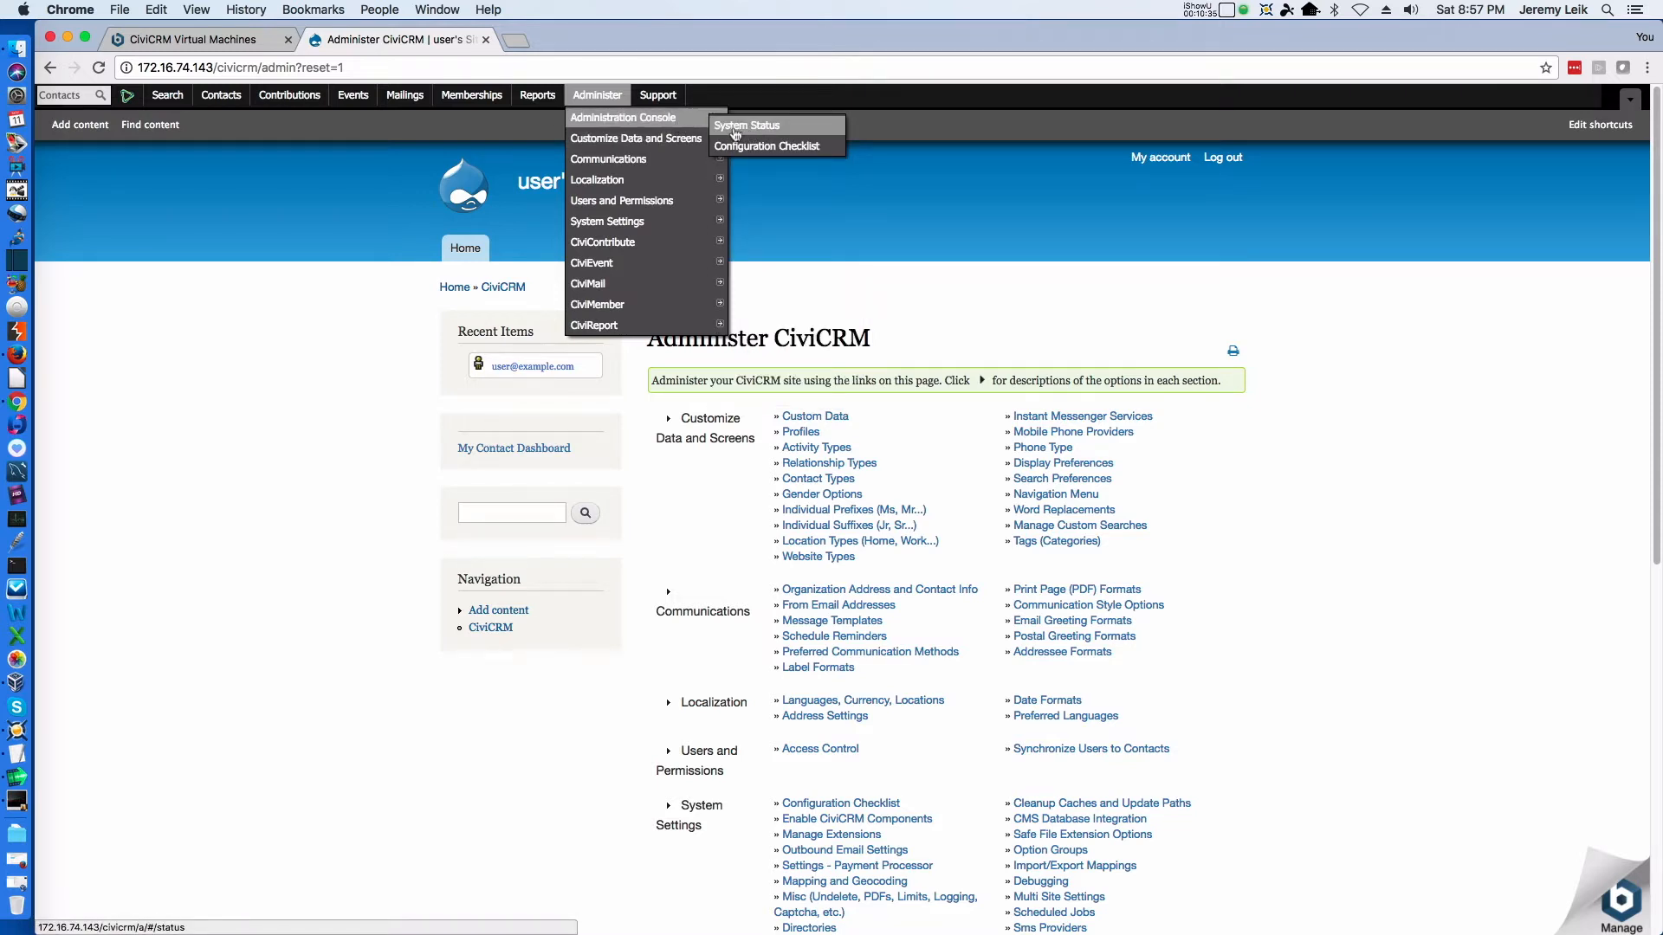
{"action": "left_click", "coordinate": [735, 130]}
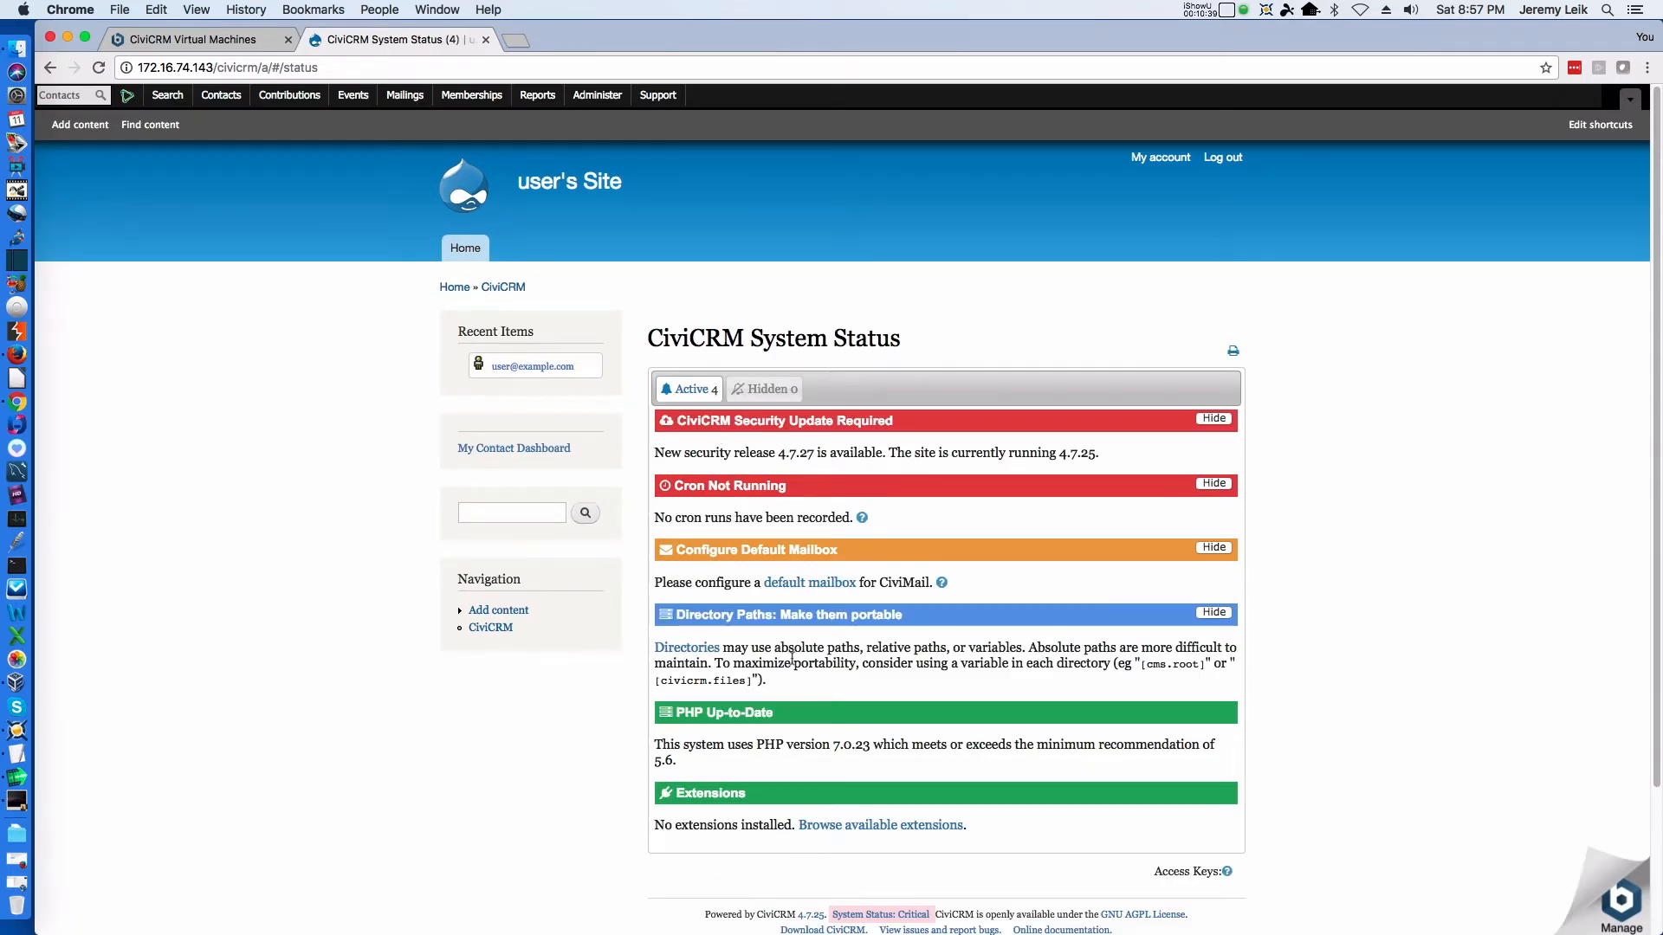
Open the Administration Console and look over its sections of configuration options
{"action": "left_click", "coordinate": [602, 103]}
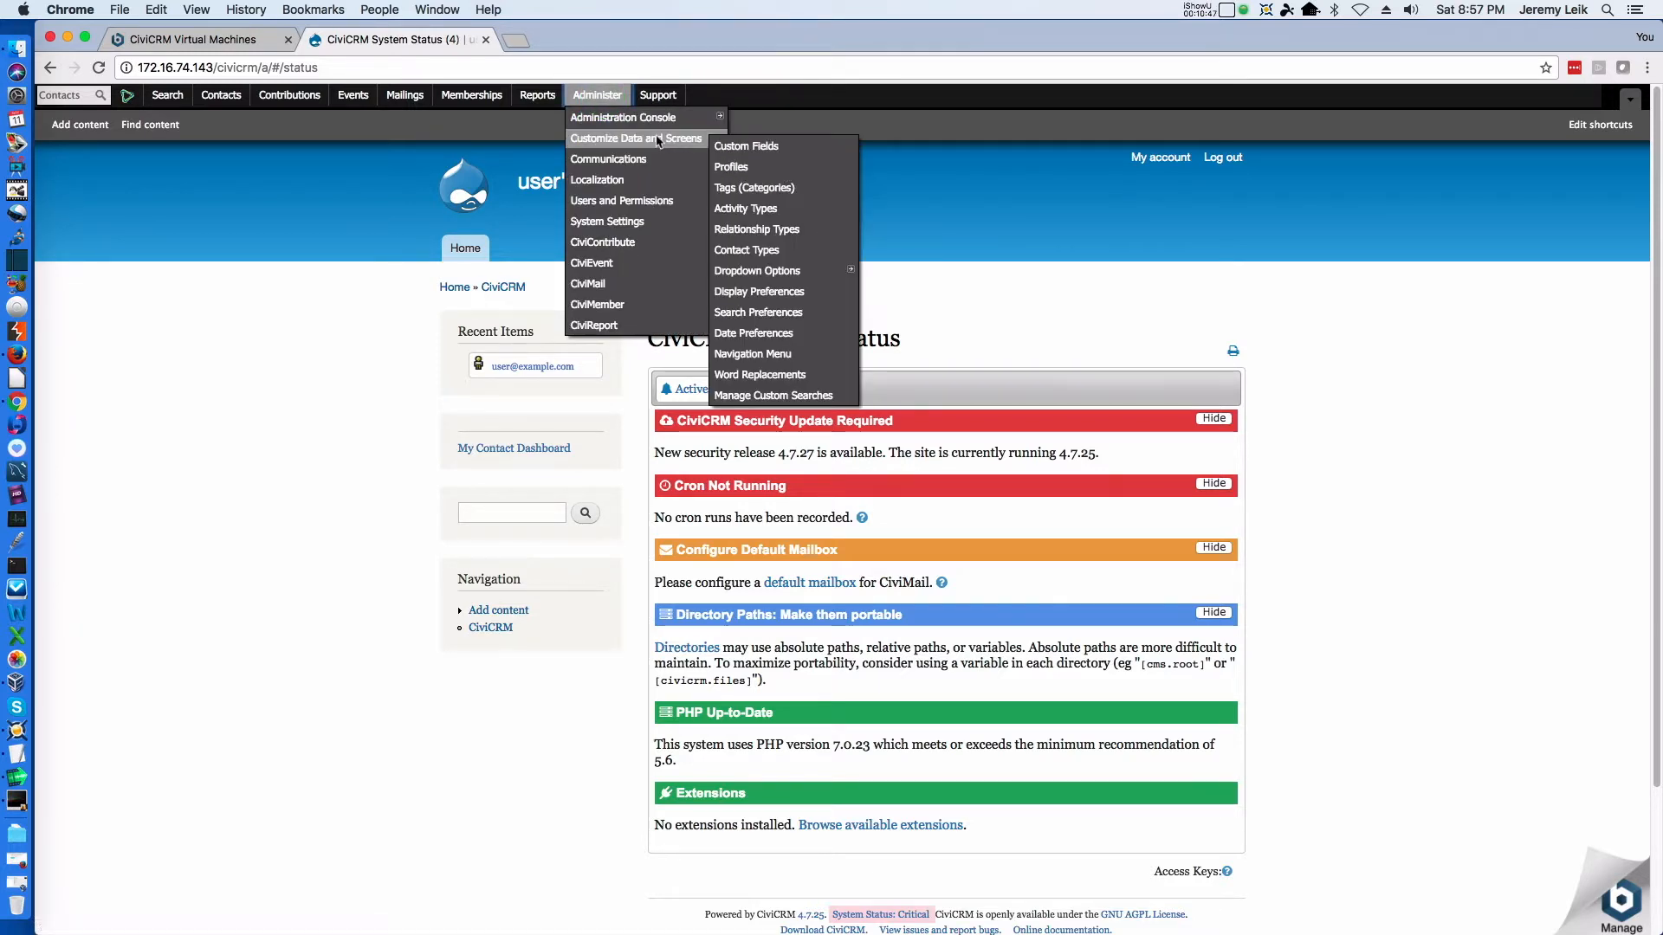
{"action": "left_click", "coordinate": [596, 120]}
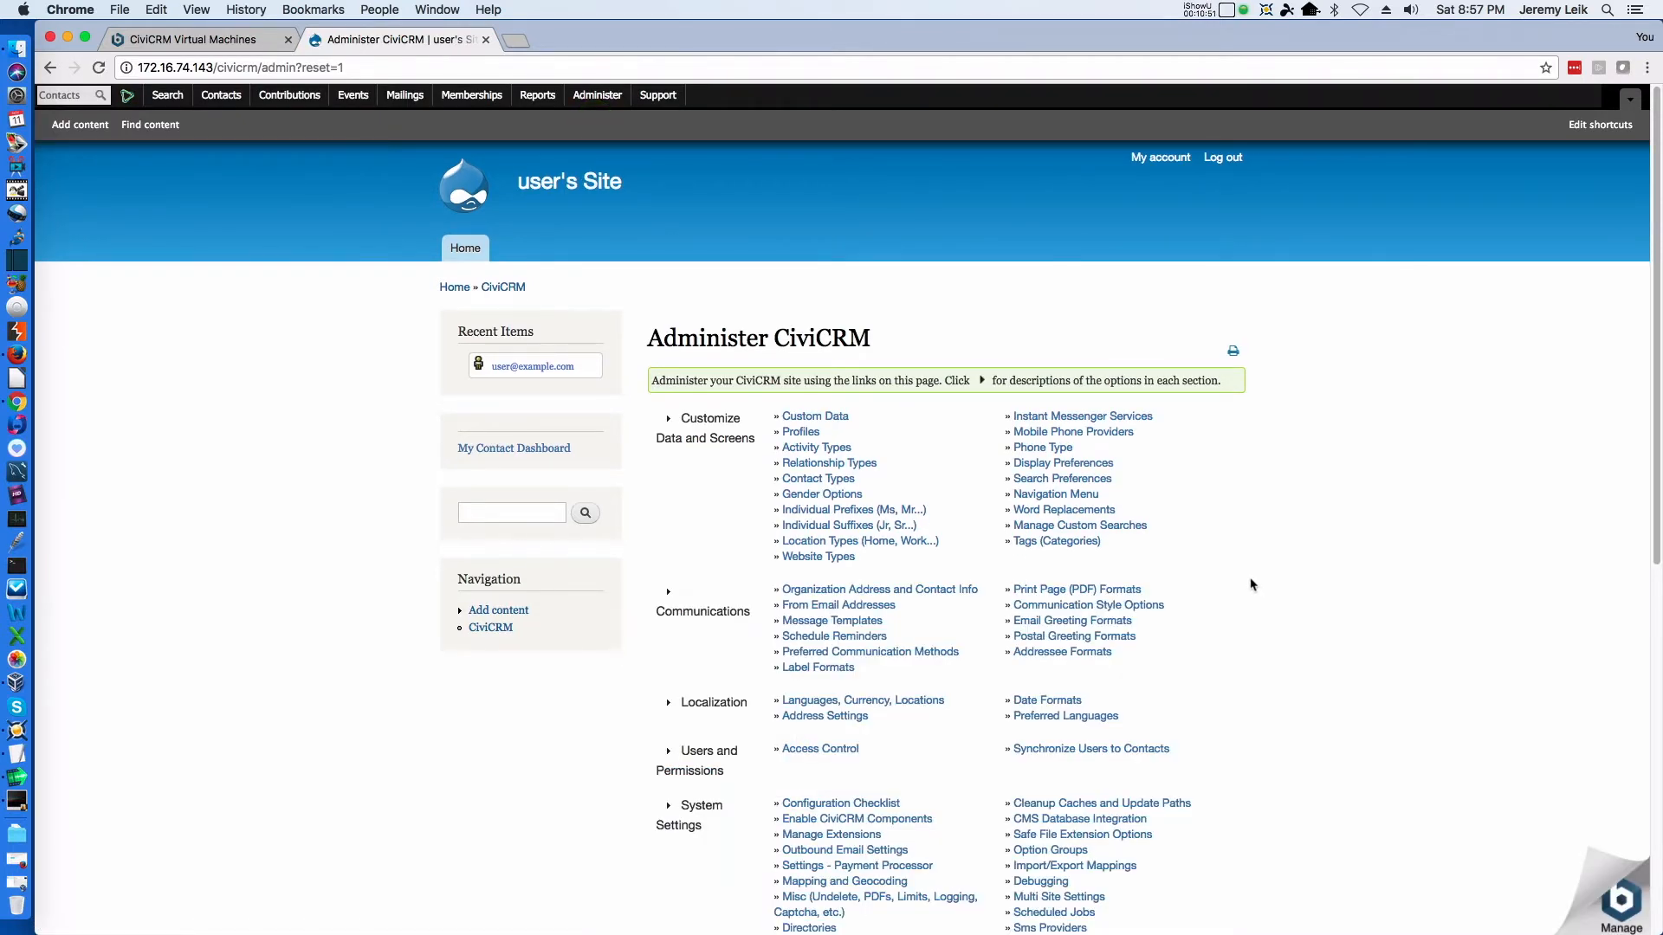
{"action": "scroll", "coordinate": [1236, 589], "scroll_direction": "down", "scroll_amount": 5}
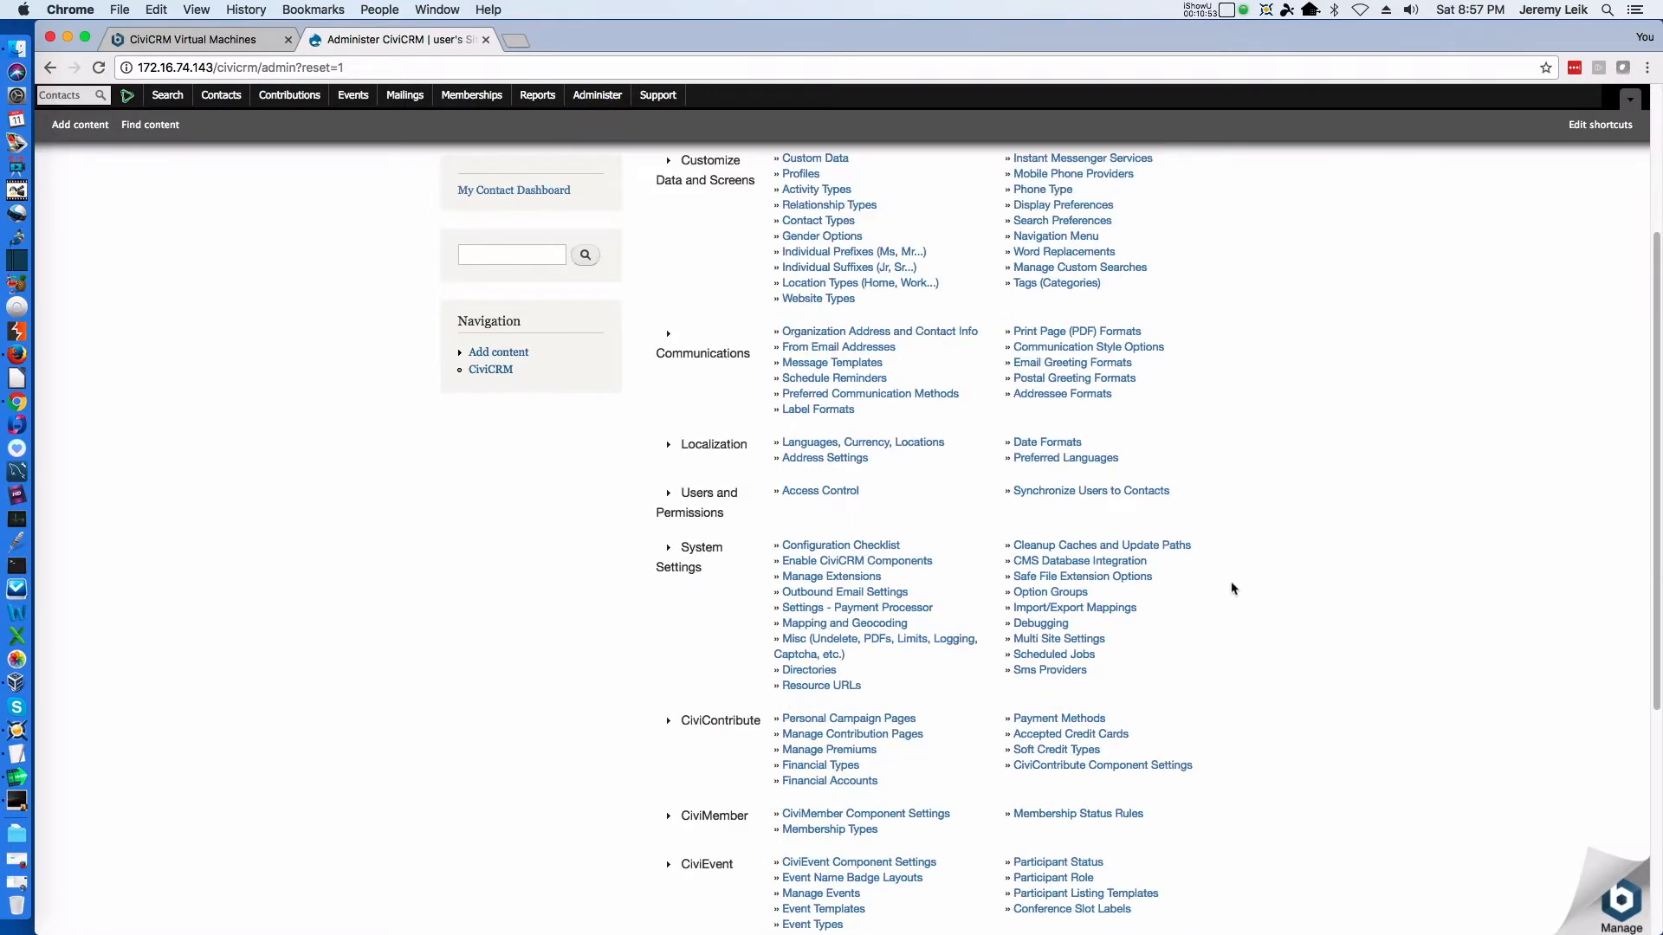
{"action": "scroll", "coordinate": [1230, 587], "scroll_direction": "down", "scroll_amount": 5}
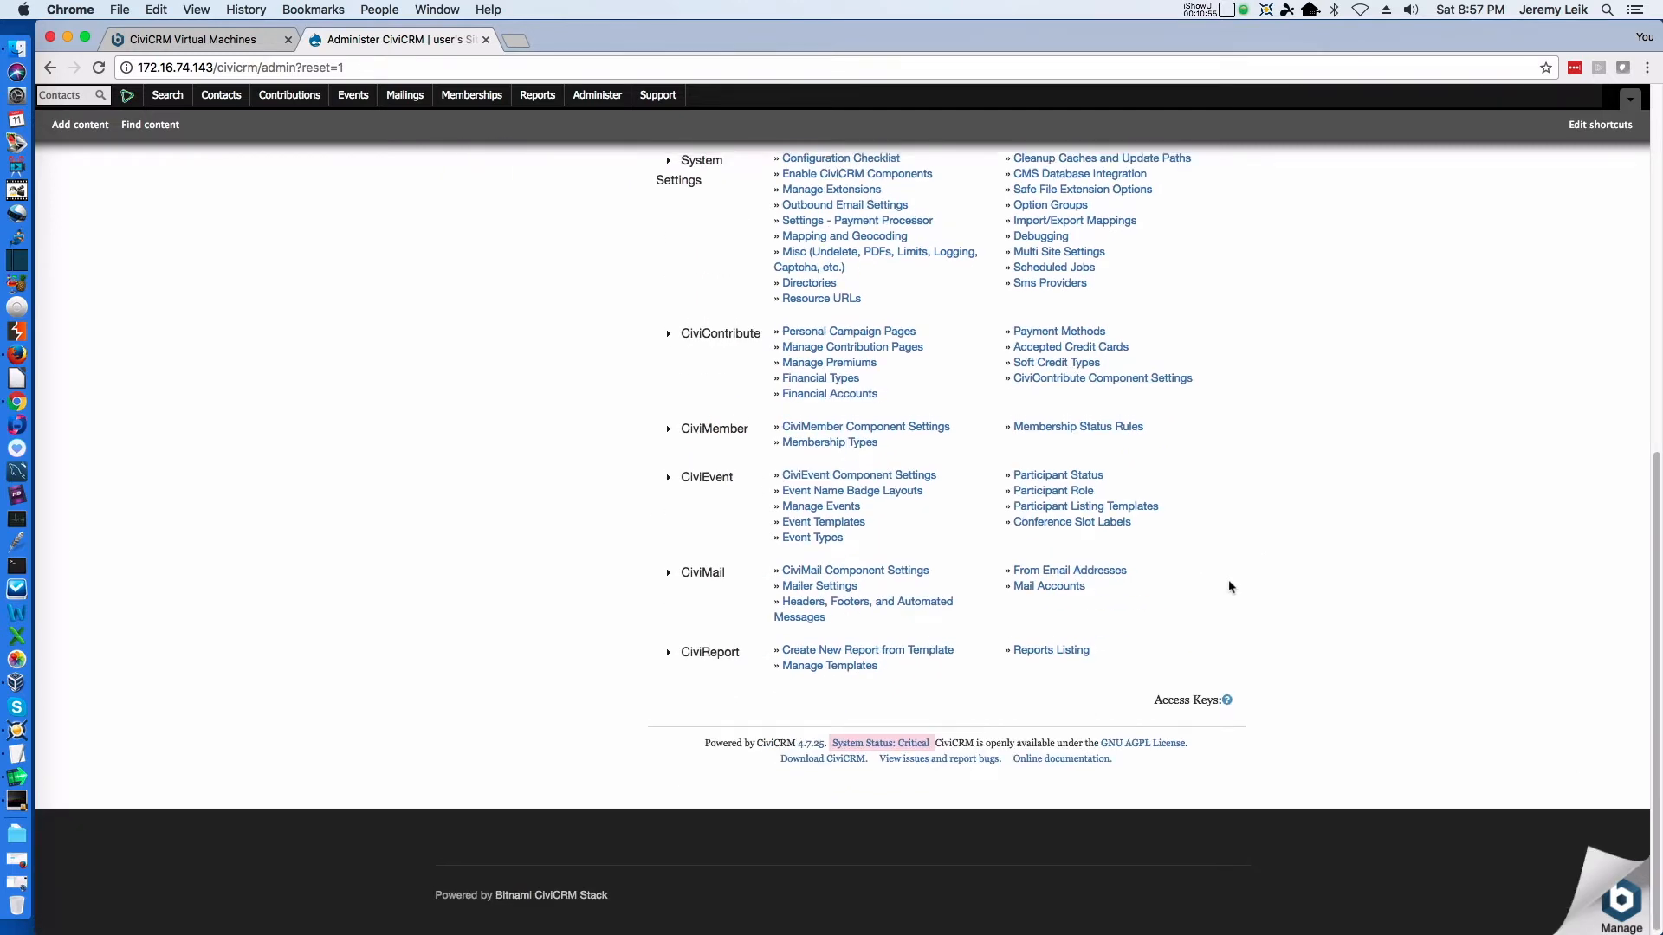
{"action": "scroll", "coordinate": [1230, 587], "scroll_direction": "up", "scroll_amount": 1}
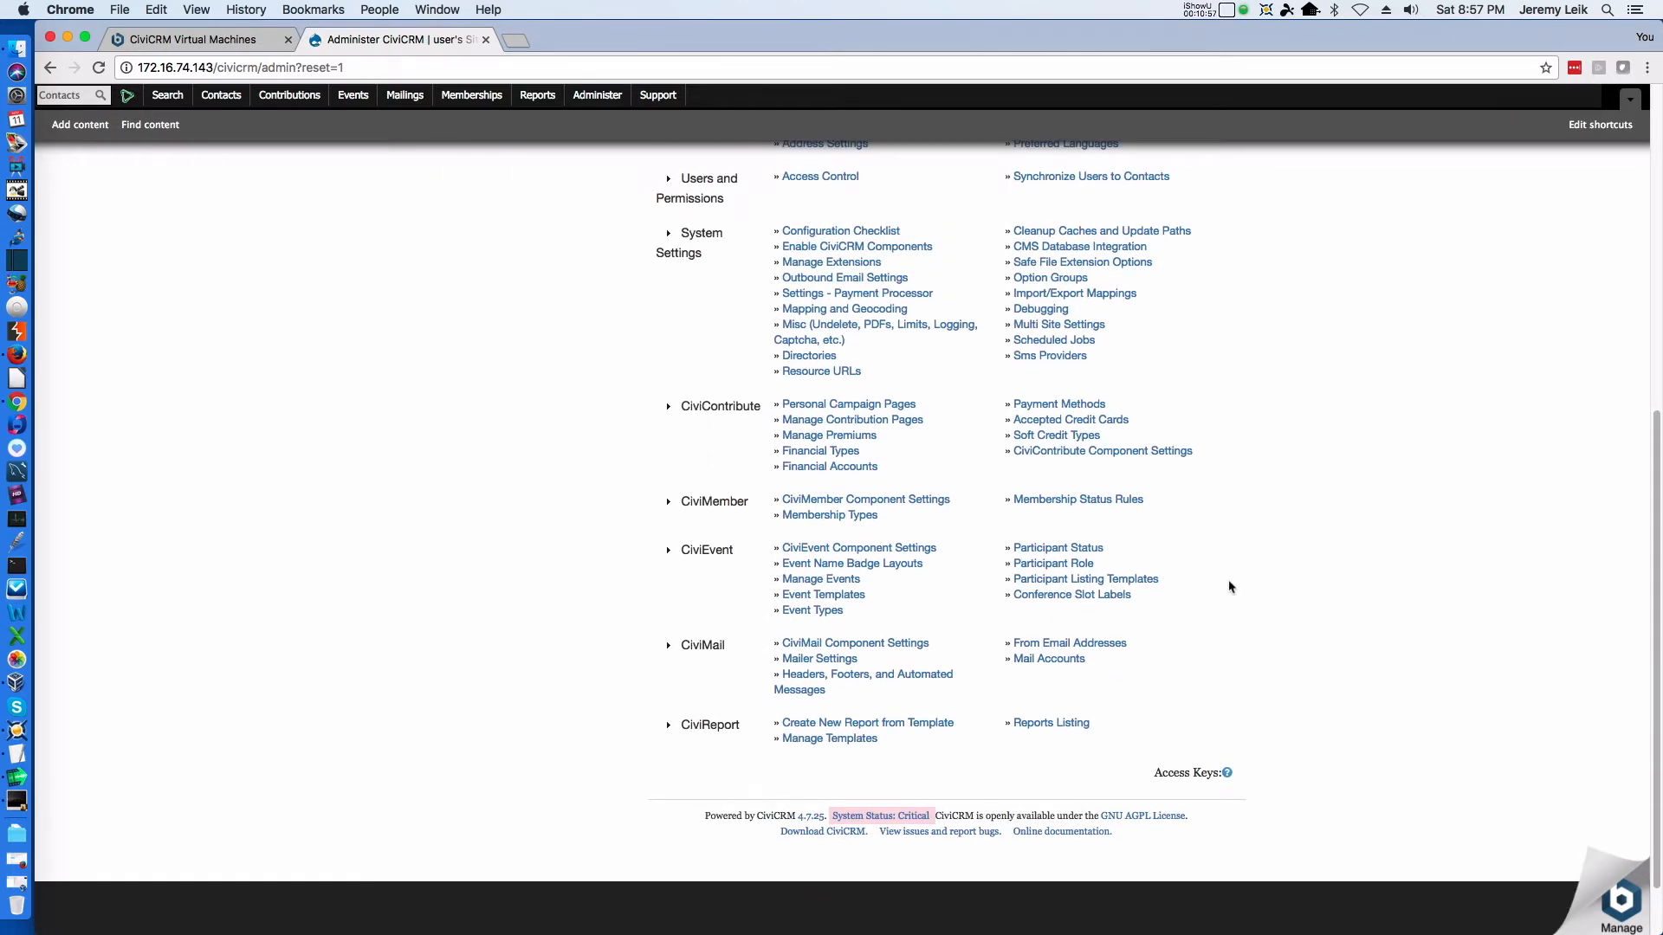
{"action": "scroll", "coordinate": [1230, 587], "scroll_direction": "up", "scroll_amount": 10}
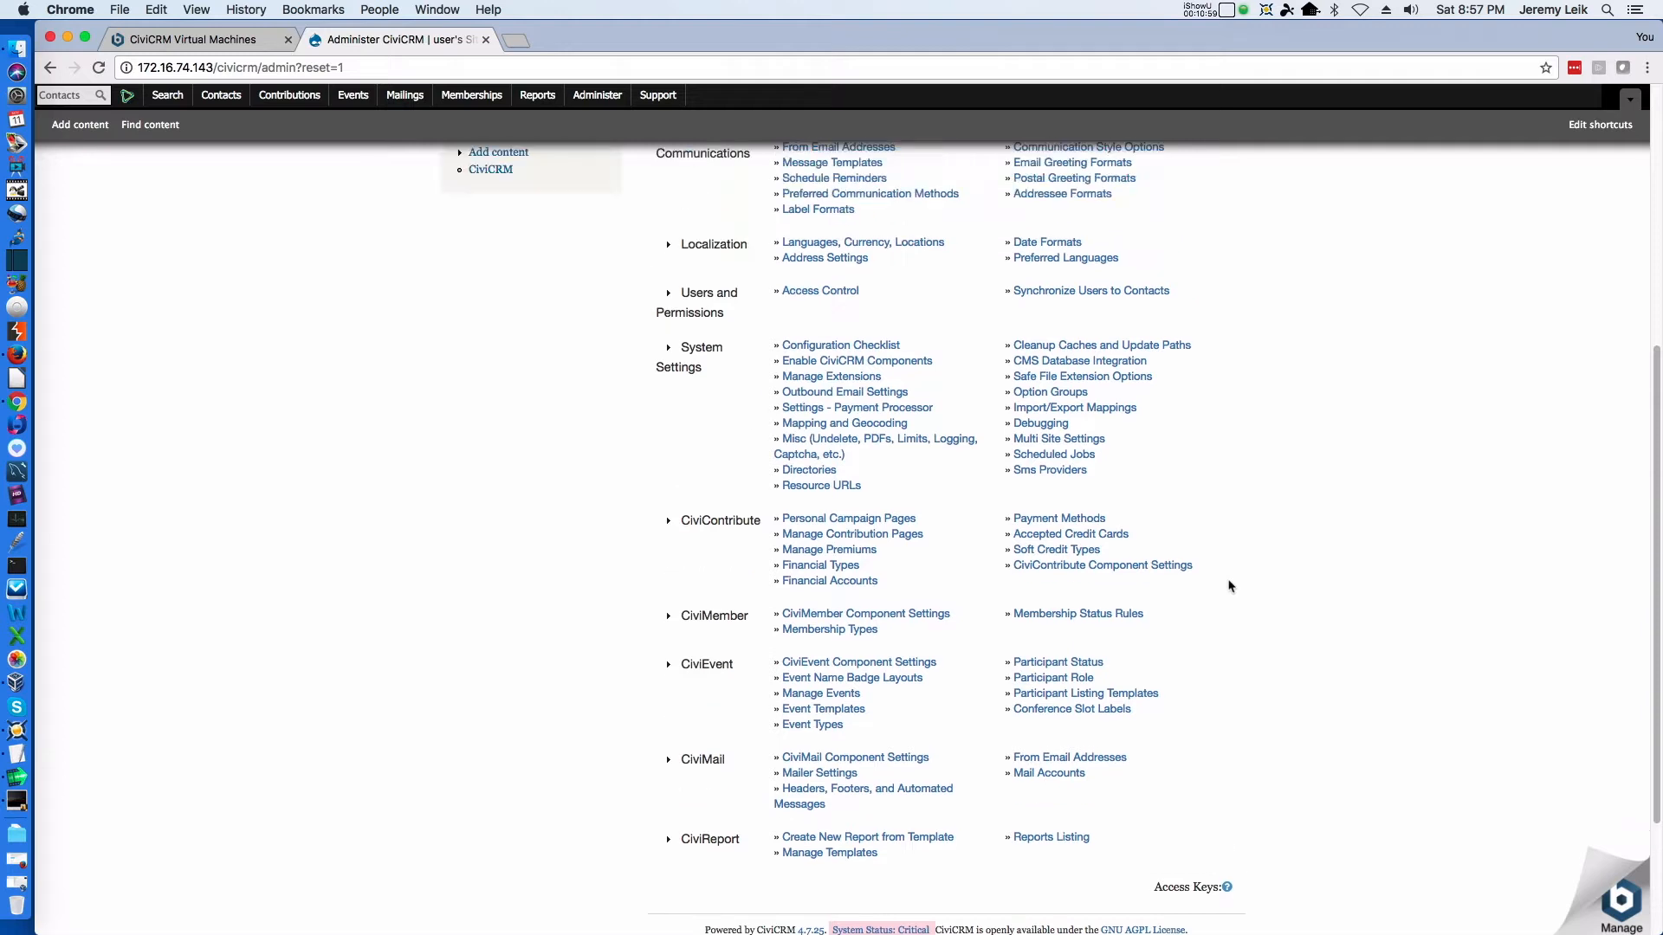
{"action": "scroll", "coordinate": [1040, 571], "scroll_direction": "down", "scroll_amount": 4}
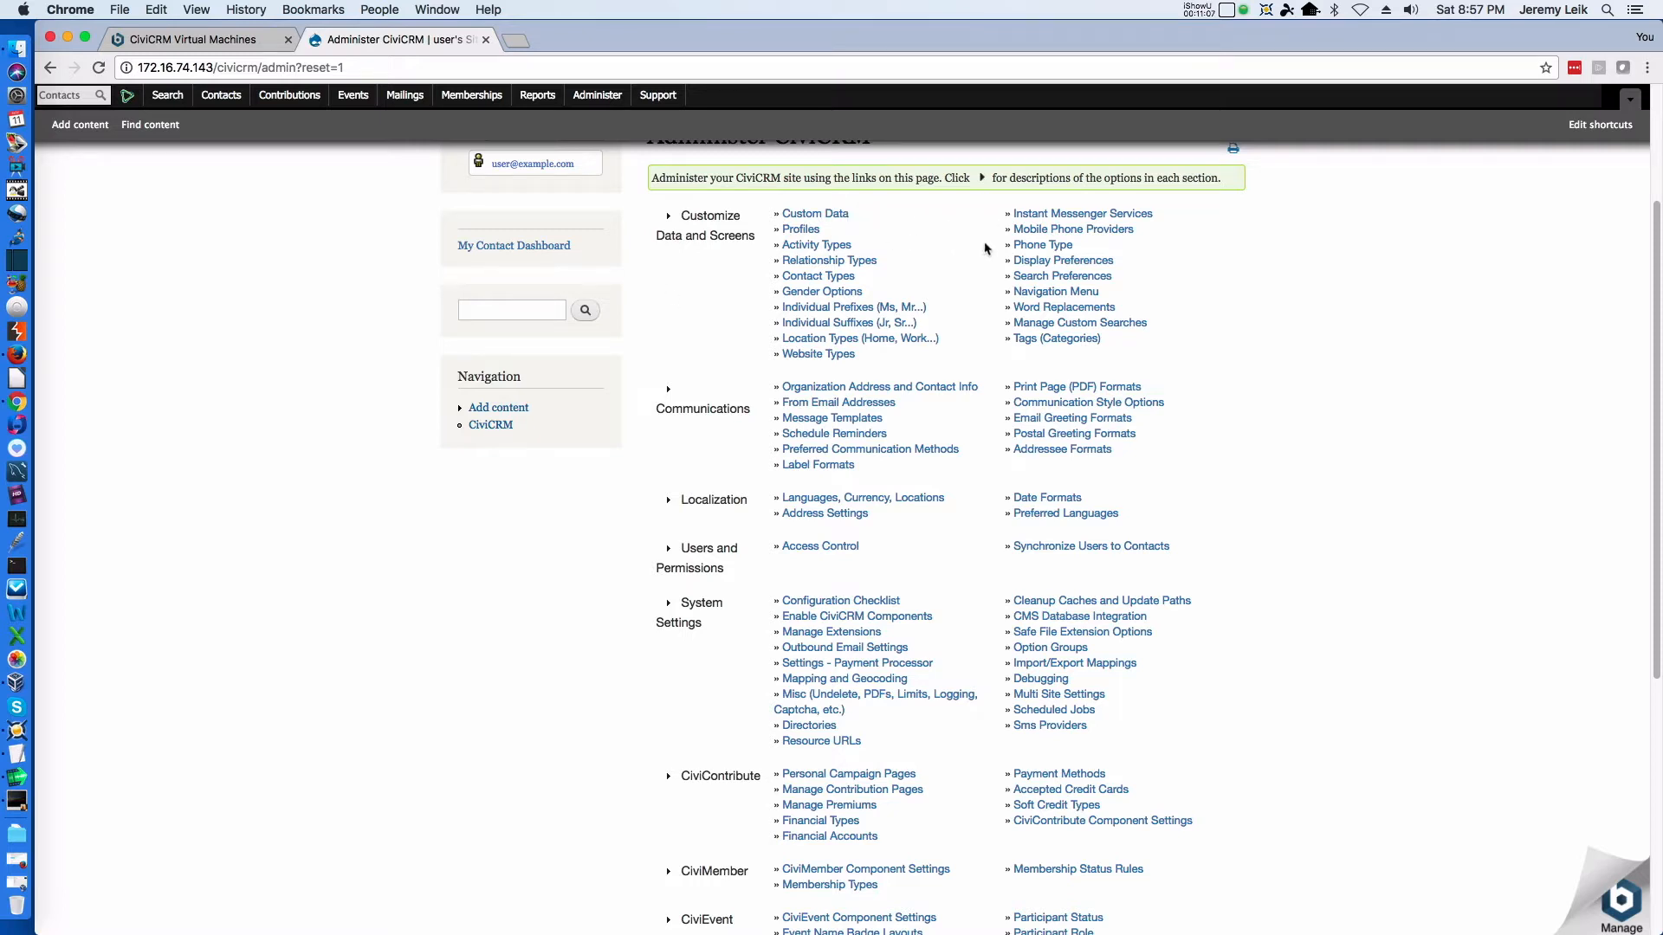
Expand the Customize Data and Screens section, read its option descriptions and collapse it again
{"action": "left_click", "coordinate": [672, 220]}
{"action": "scroll", "coordinate": [1383, 300], "scroll_direction": "up", "scroll_amount": 4}
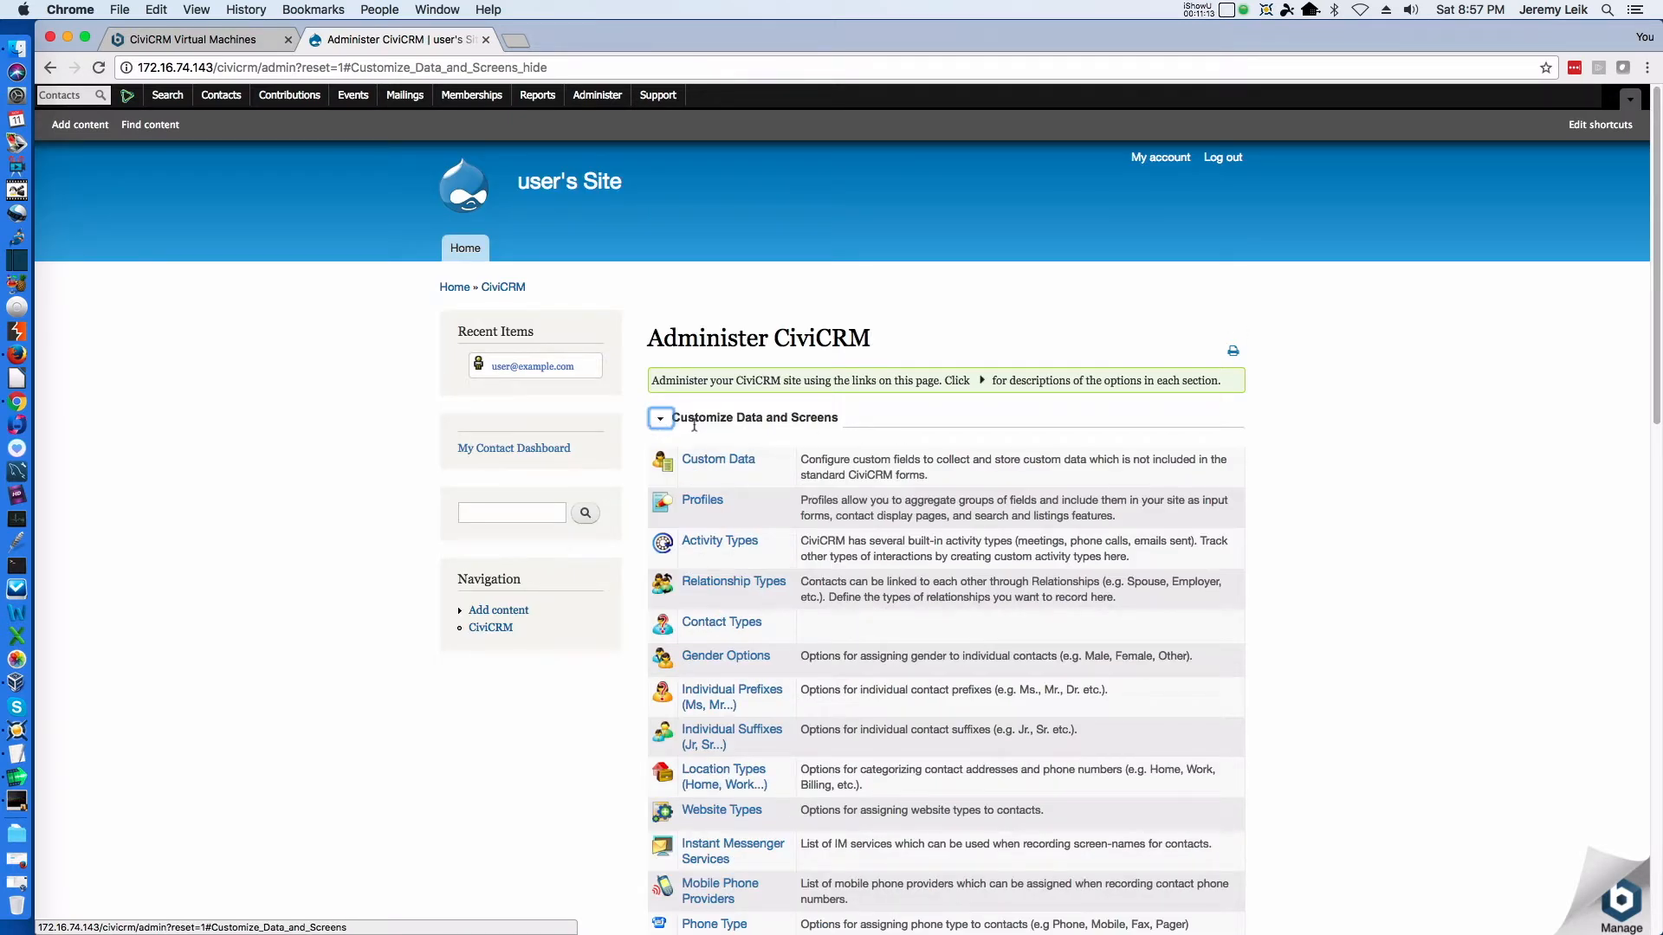
{"action": "scroll", "coordinate": [728, 442], "scroll_direction": "down", "scroll_amount": 2}
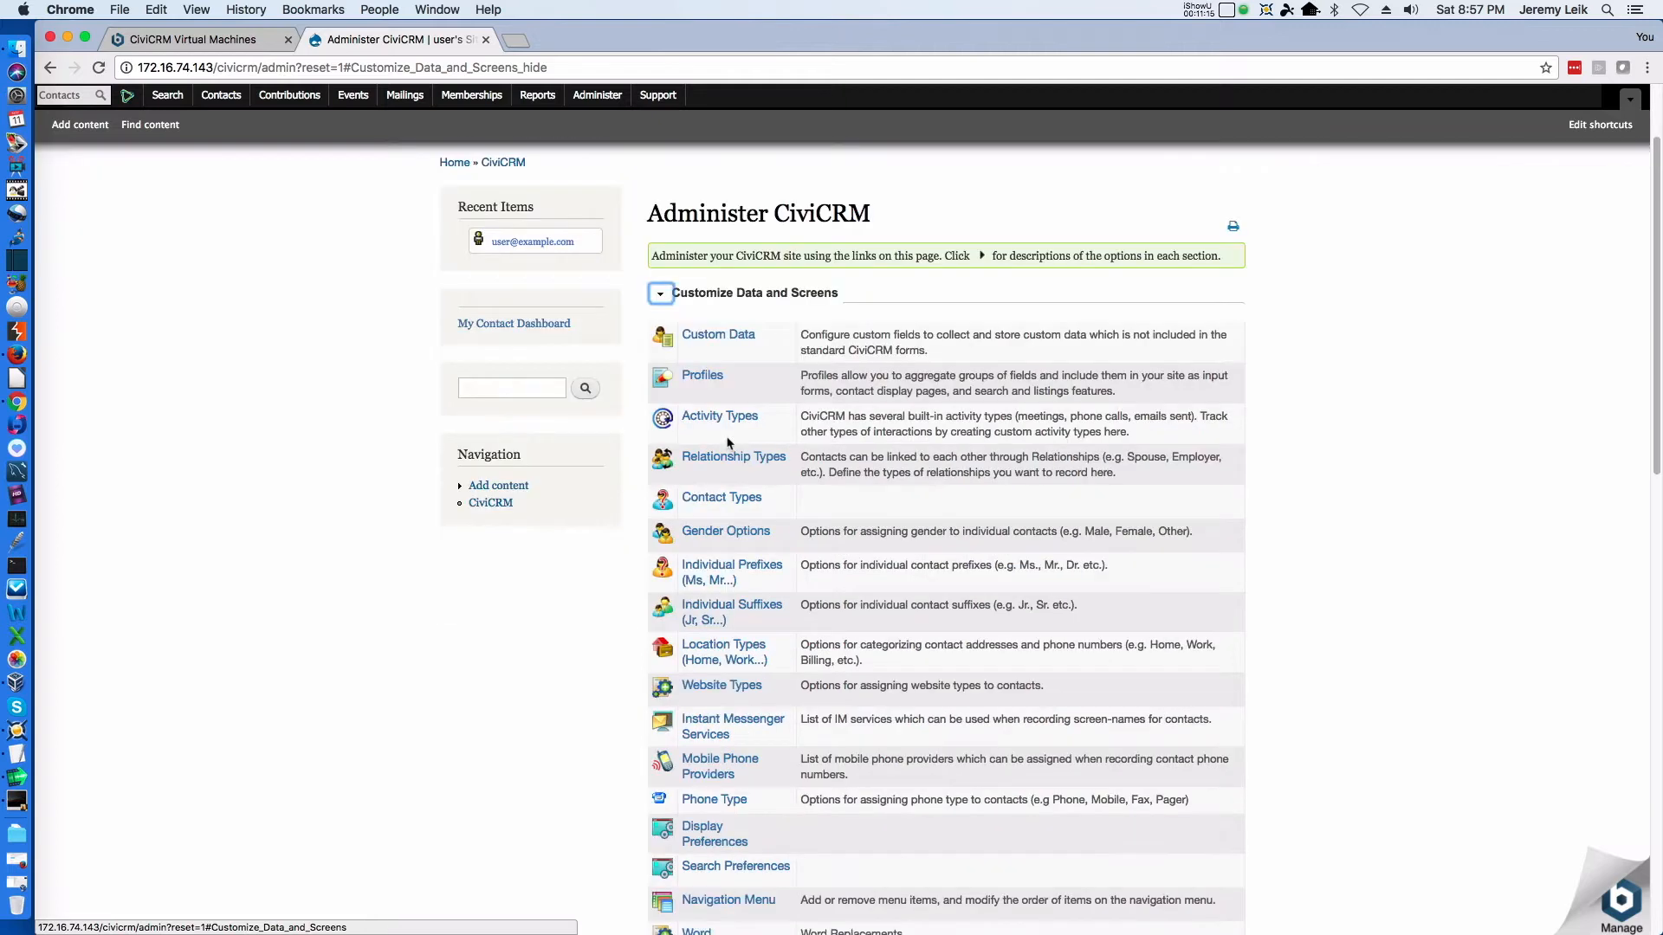
{"action": "scroll", "coordinate": [732, 437], "scroll_direction": "down", "scroll_amount": 7}
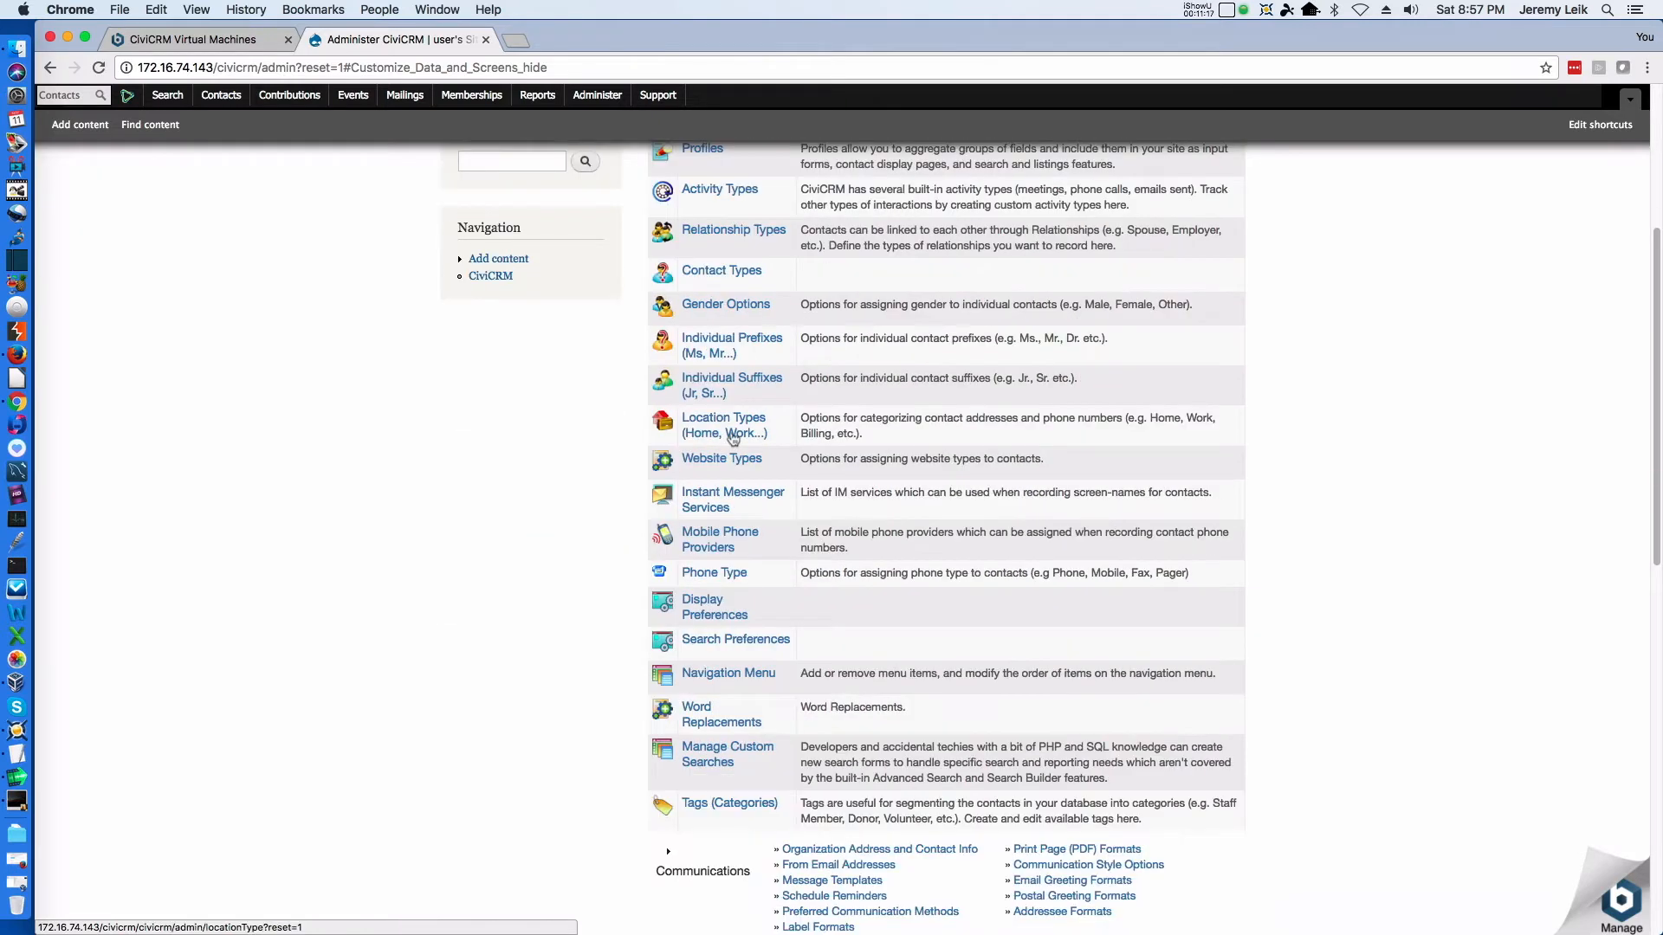
{"action": "scroll", "coordinate": [731, 437], "scroll_direction": "up", "scroll_amount": 9}
{"action": "left_click", "coordinate": [663, 418]}
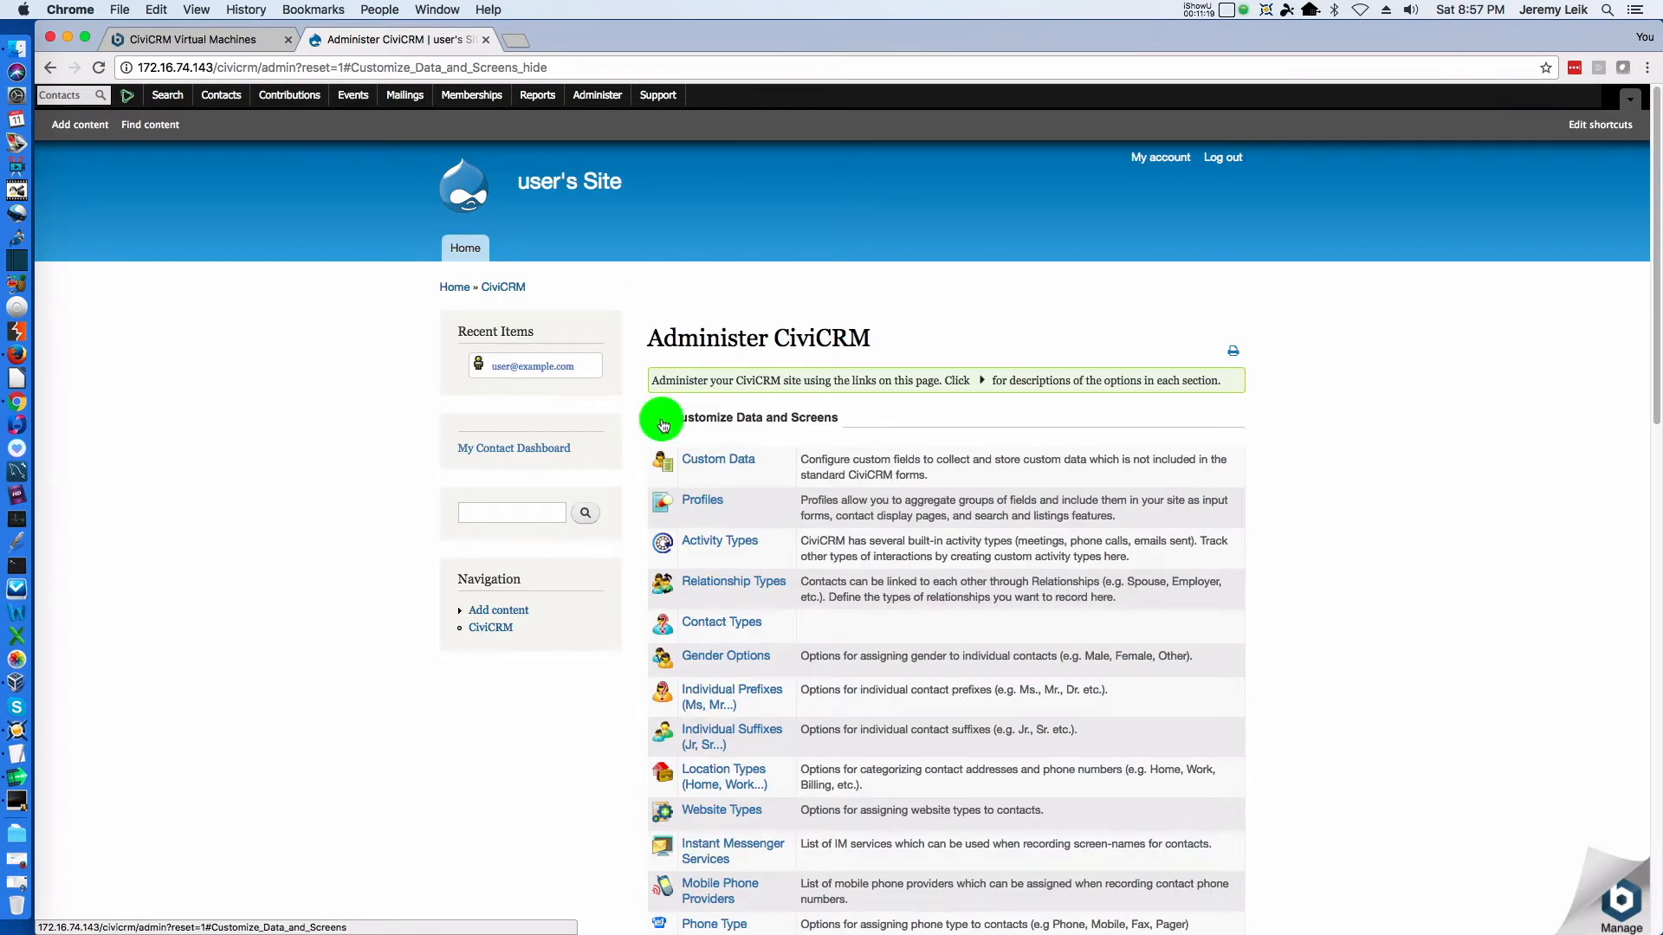
Expand the System Settings section, review the descriptions of its options and collapse it again
{"action": "scroll", "coordinate": [810, 496], "scroll_direction": "down", "scroll_amount": 3}
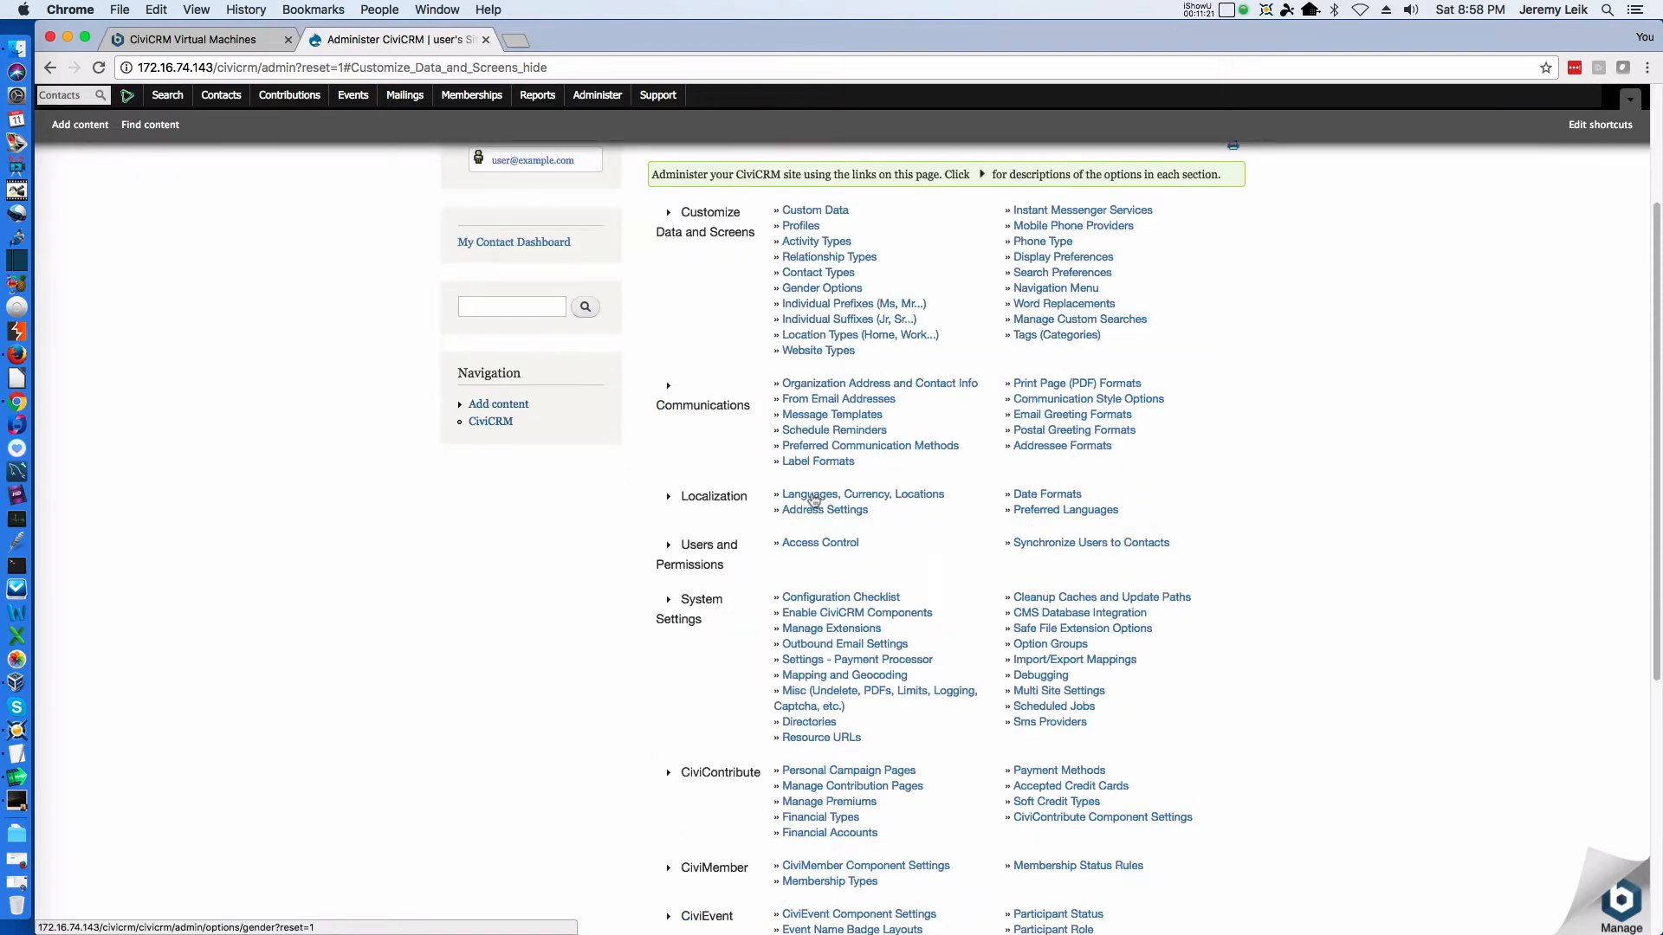
{"action": "scroll", "coordinate": [776, 457], "scroll_direction": "down", "scroll_amount": 4}
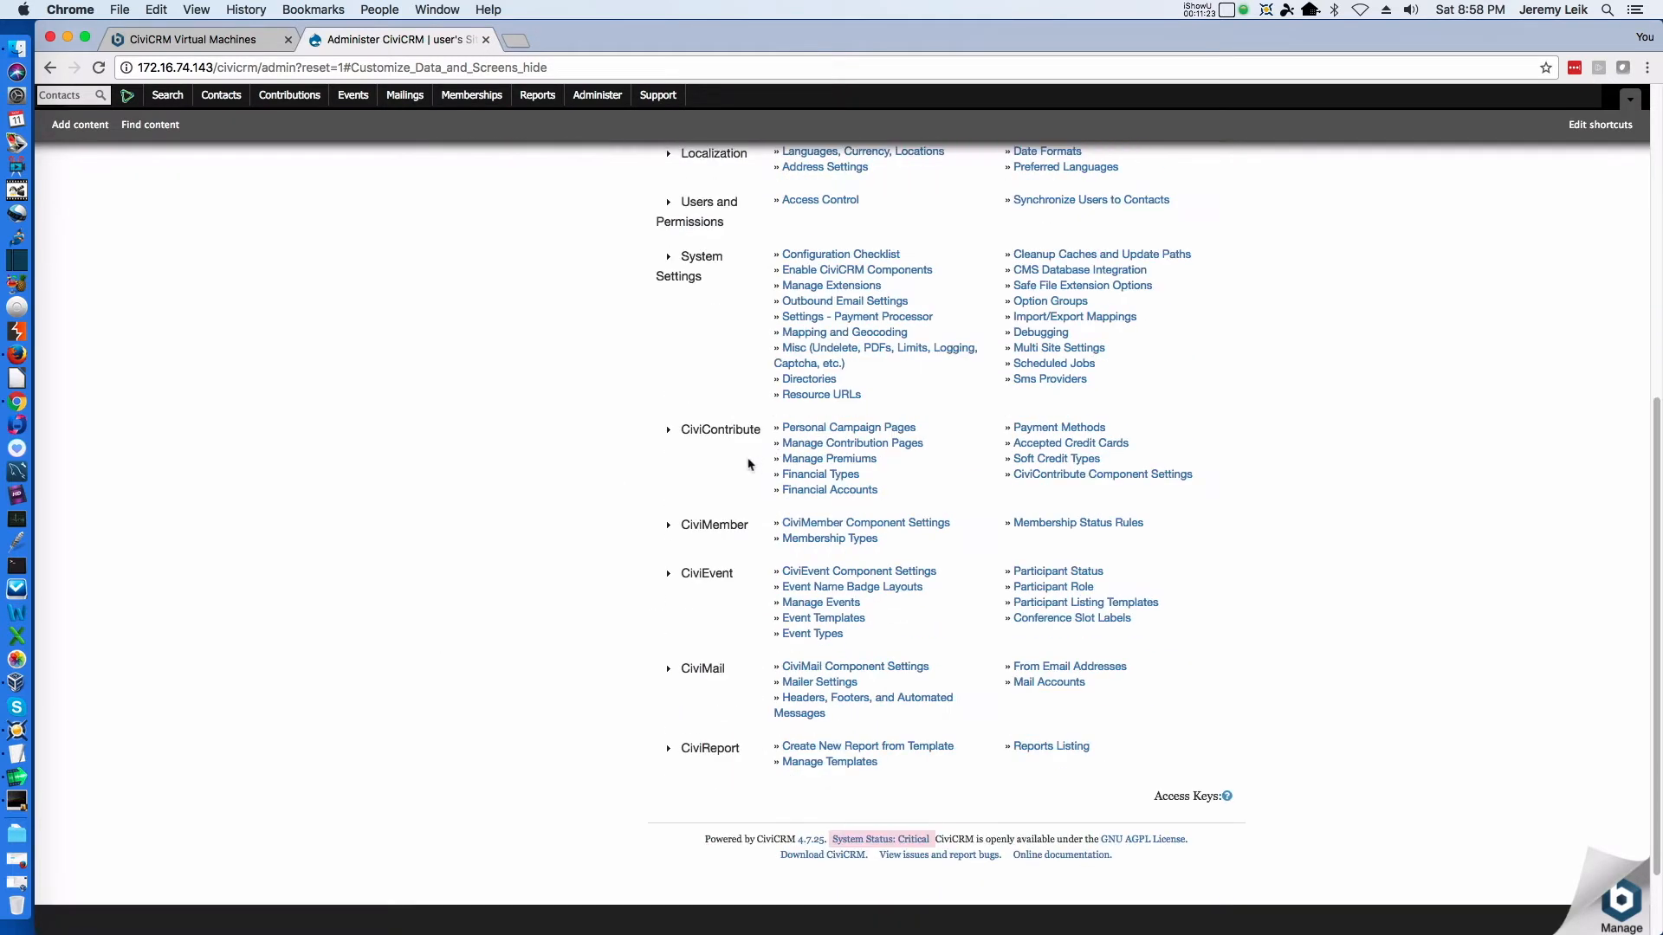
{"action": "left_click", "coordinate": [668, 257]}
{"action": "scroll", "coordinate": [900, 548], "scroll_direction": "up", "scroll_amount": 5}
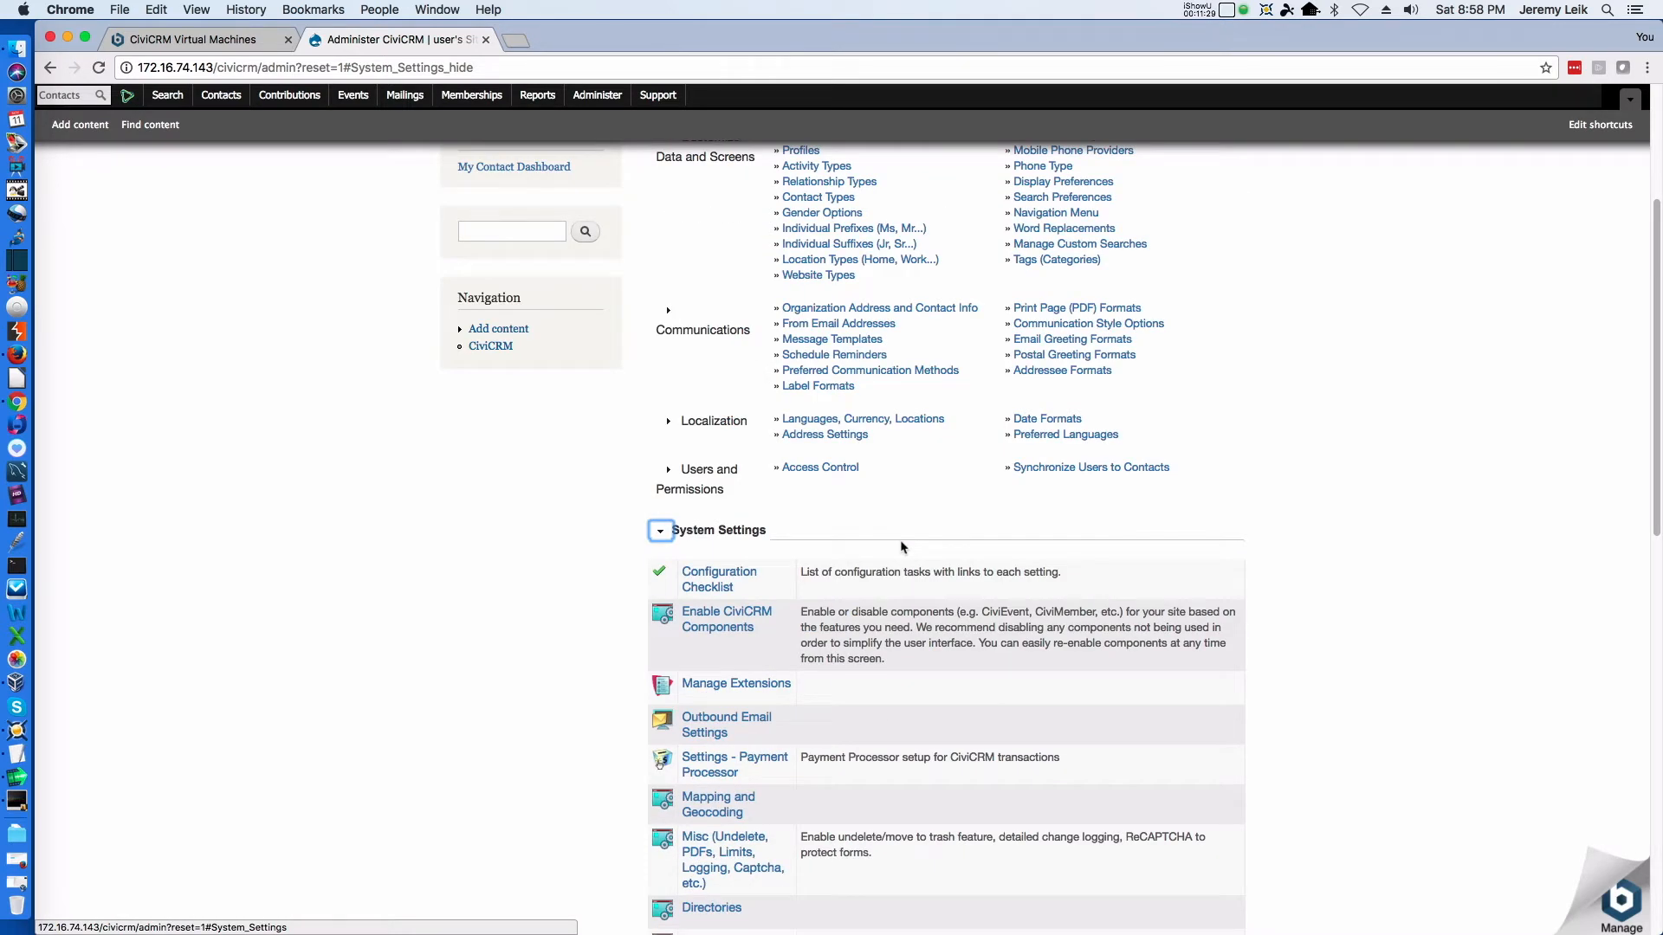
{"action": "scroll", "coordinate": [901, 547], "scroll_direction": "down", "scroll_amount": 3}
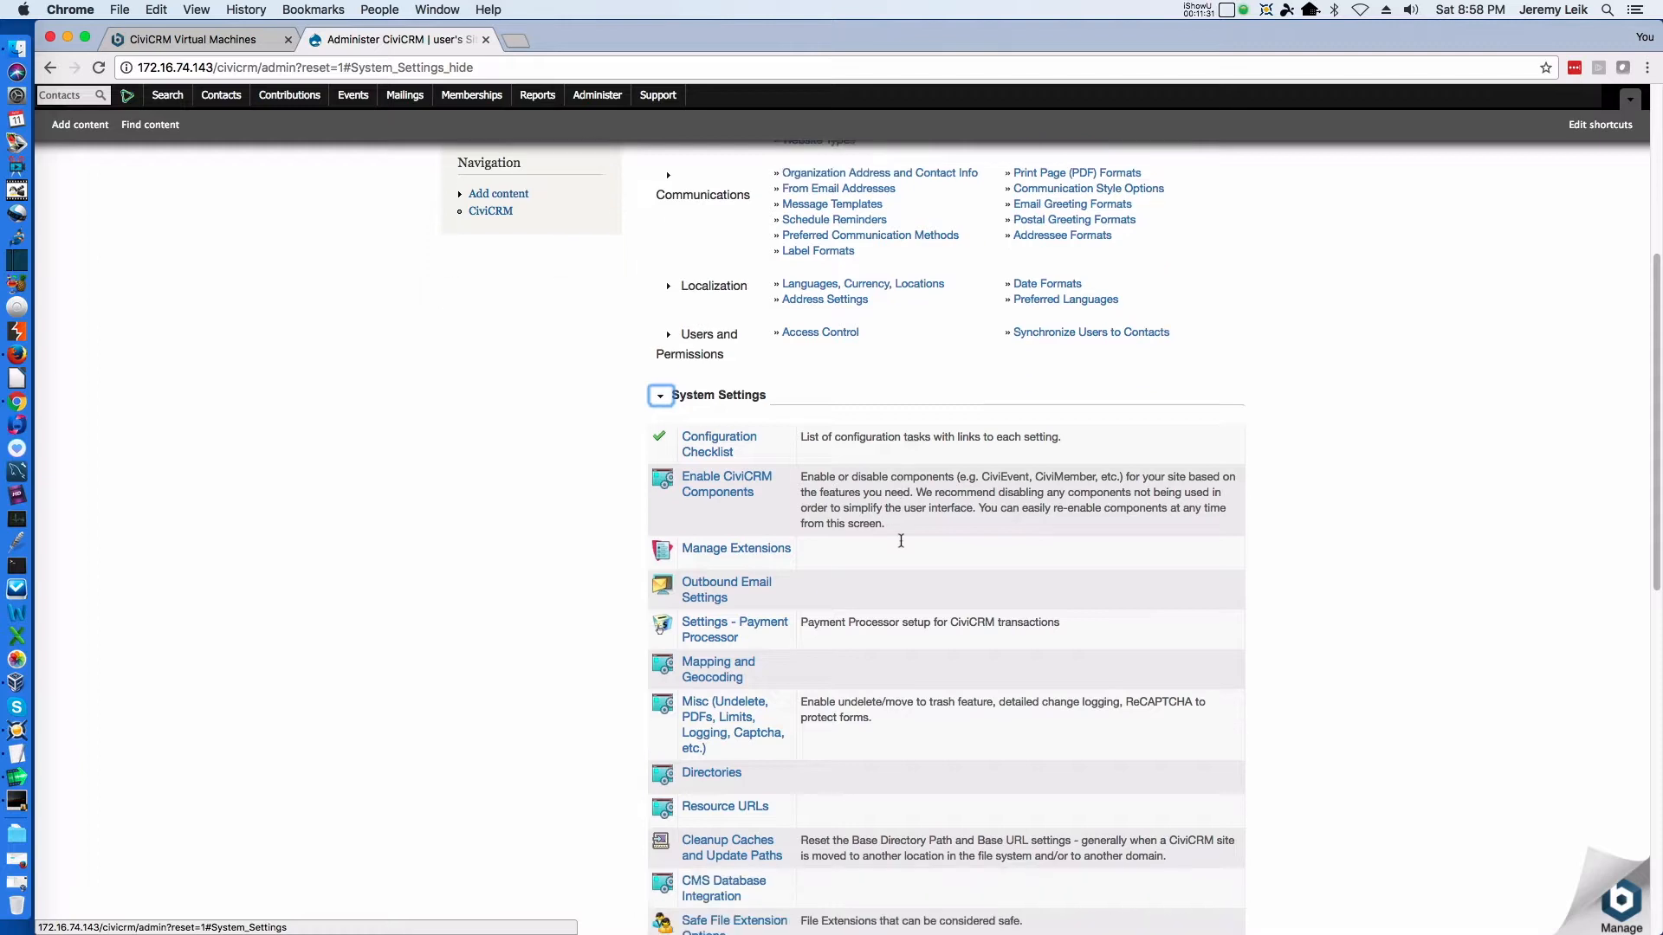
{"action": "scroll", "coordinate": [901, 541], "scroll_direction": "down", "scroll_amount": 6}
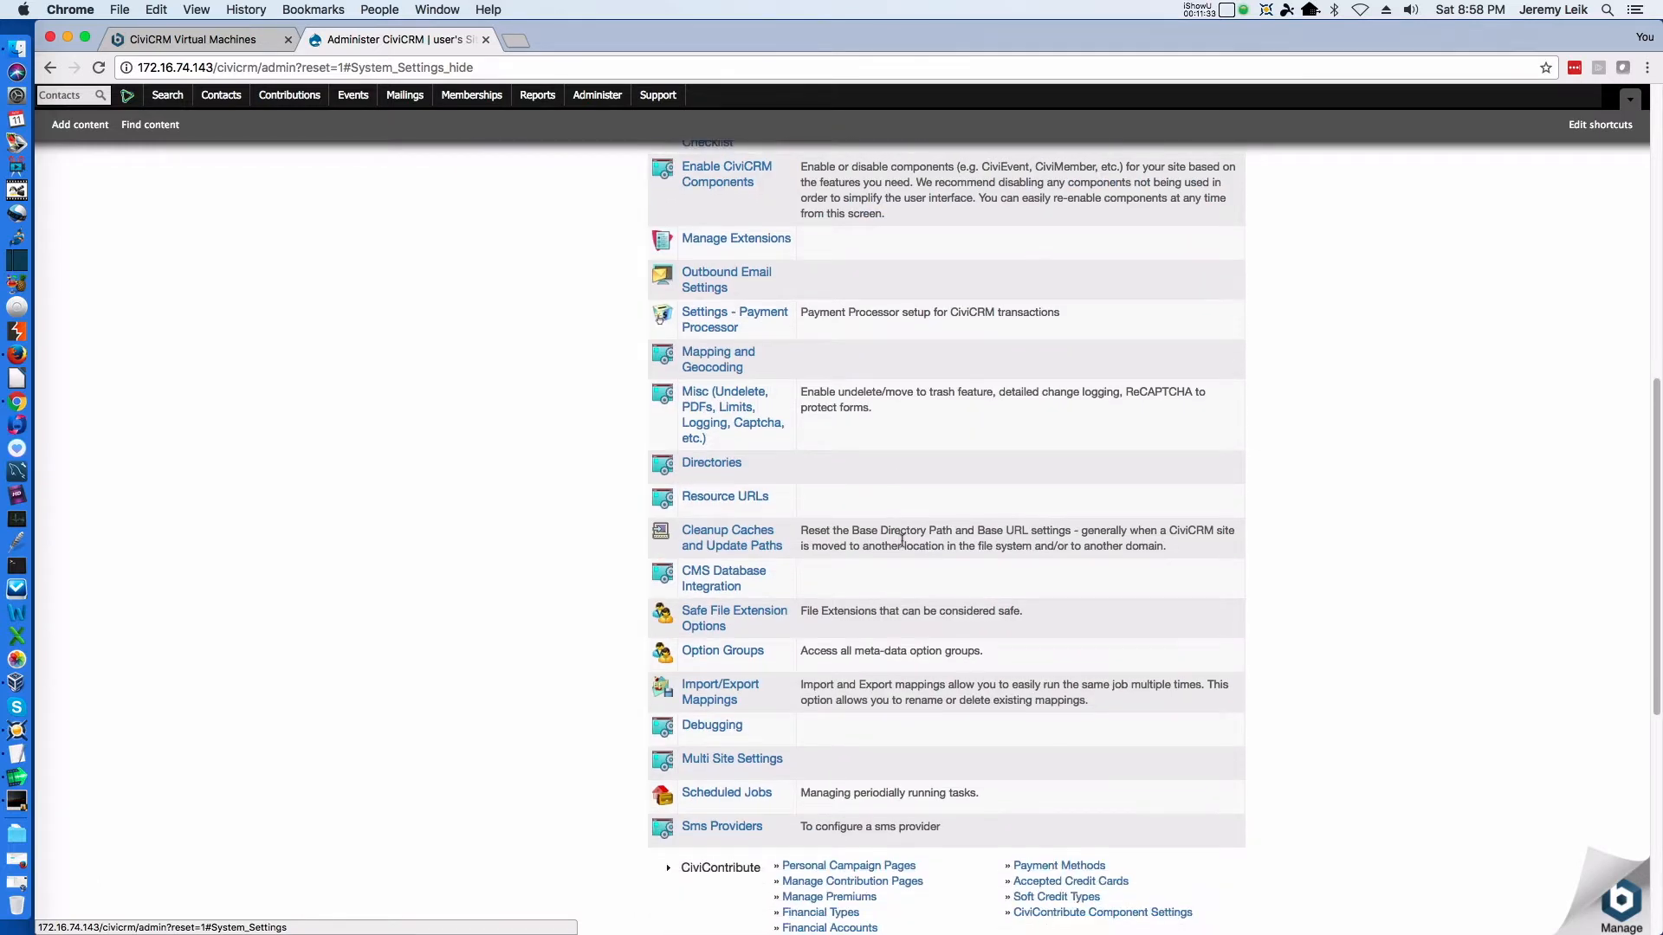
{"action": "scroll", "coordinate": [902, 540], "scroll_direction": "down", "scroll_amount": 1}
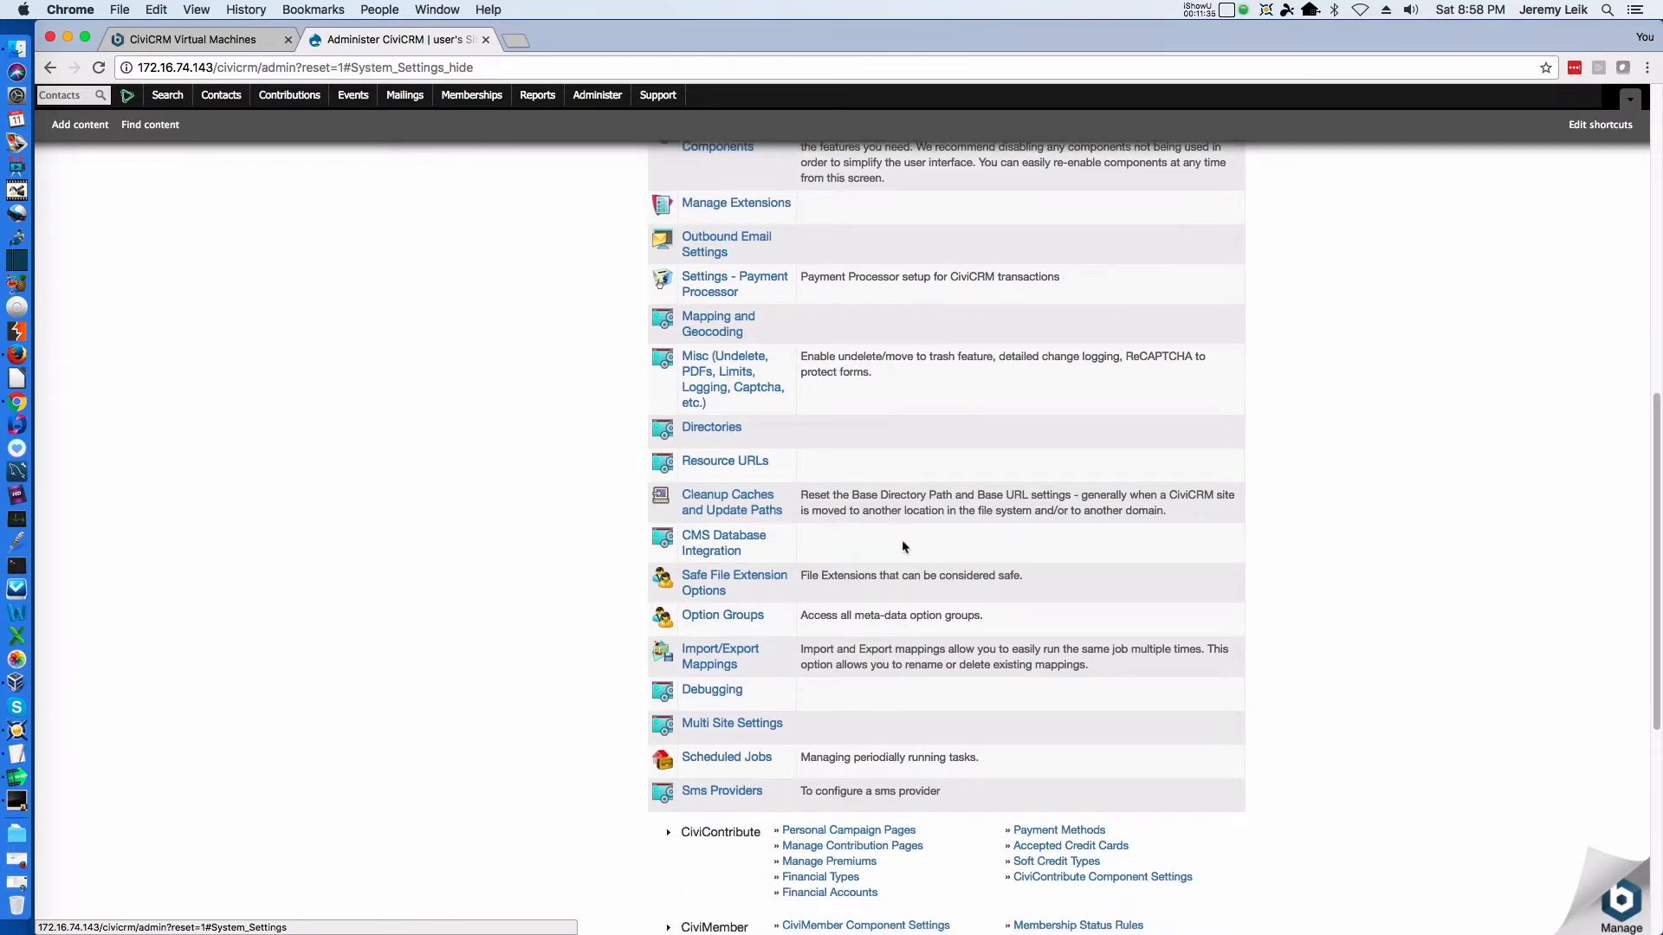
{"action": "scroll", "coordinate": [750, 729], "scroll_direction": "up", "scroll_amount": 1}
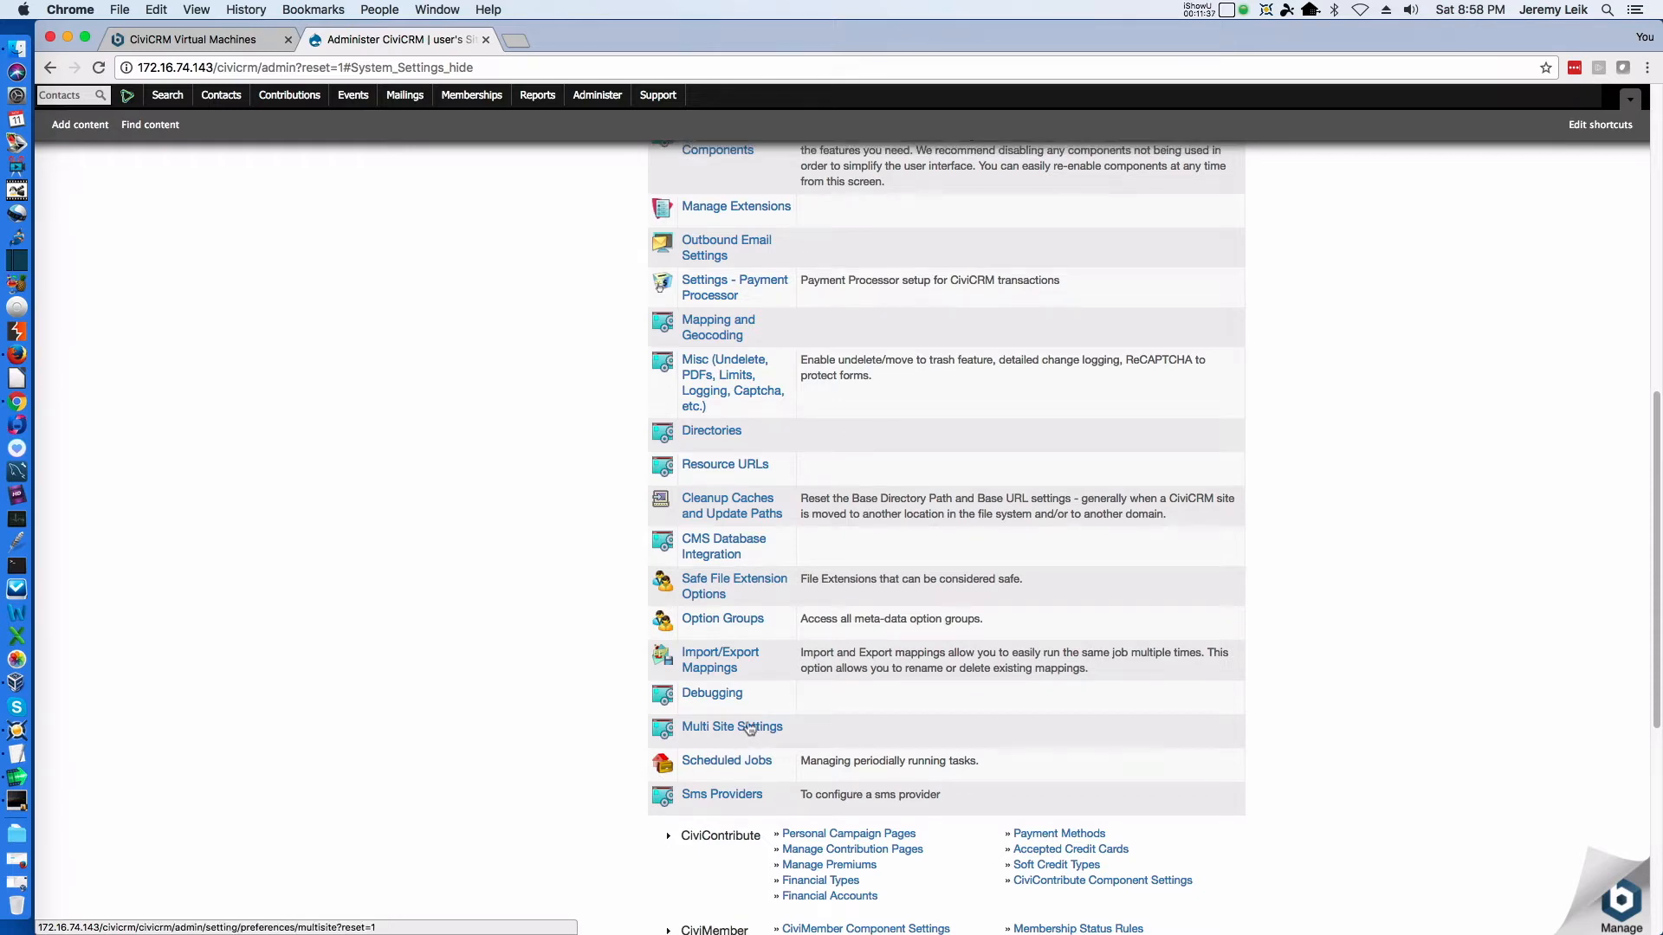
{"action": "scroll", "coordinate": [750, 729], "scroll_direction": "up", "scroll_amount": 2}
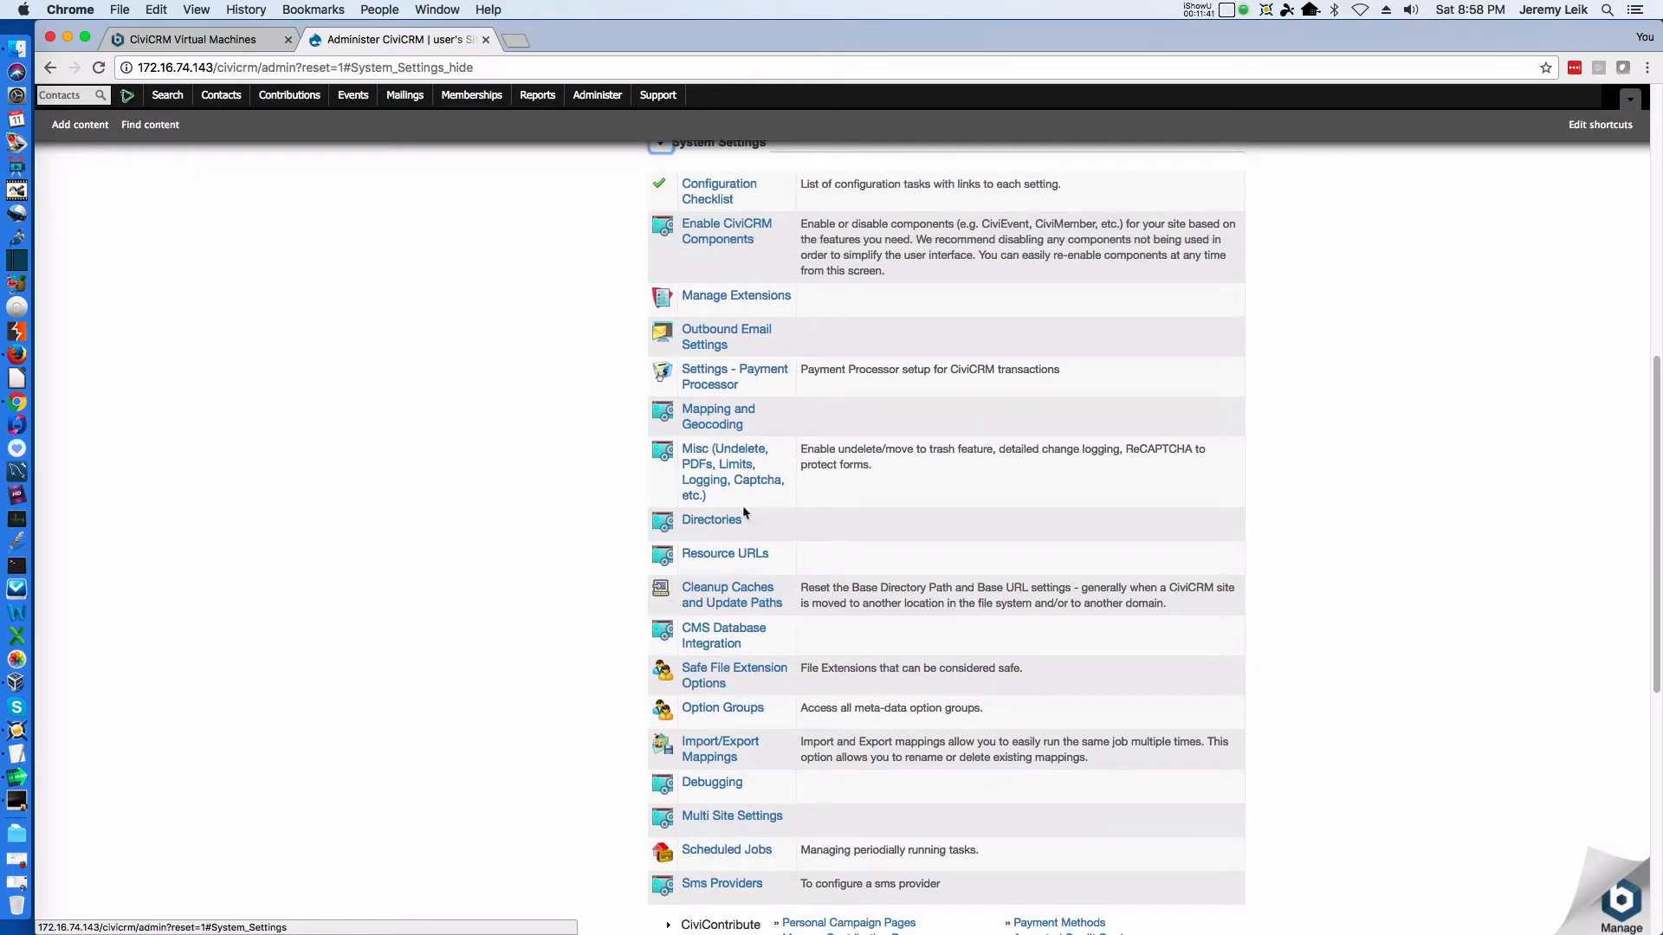
{"action": "scroll", "coordinate": [767, 510], "scroll_direction": "up", "scroll_amount": 5}
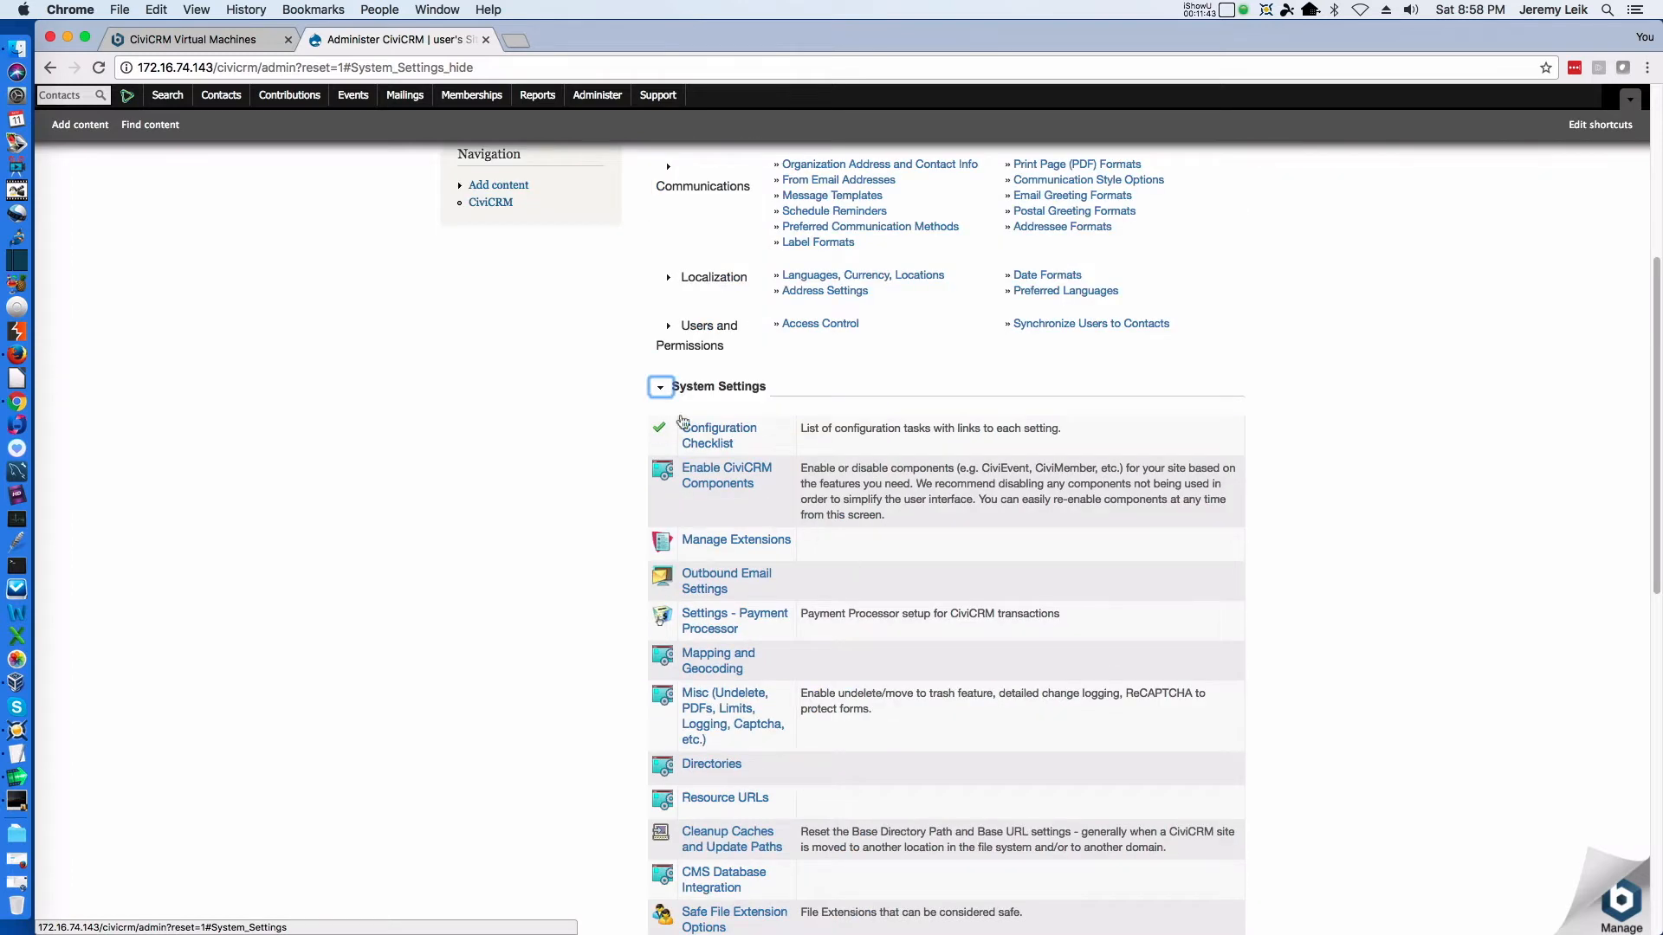
{"action": "left_click", "coordinate": [661, 389]}
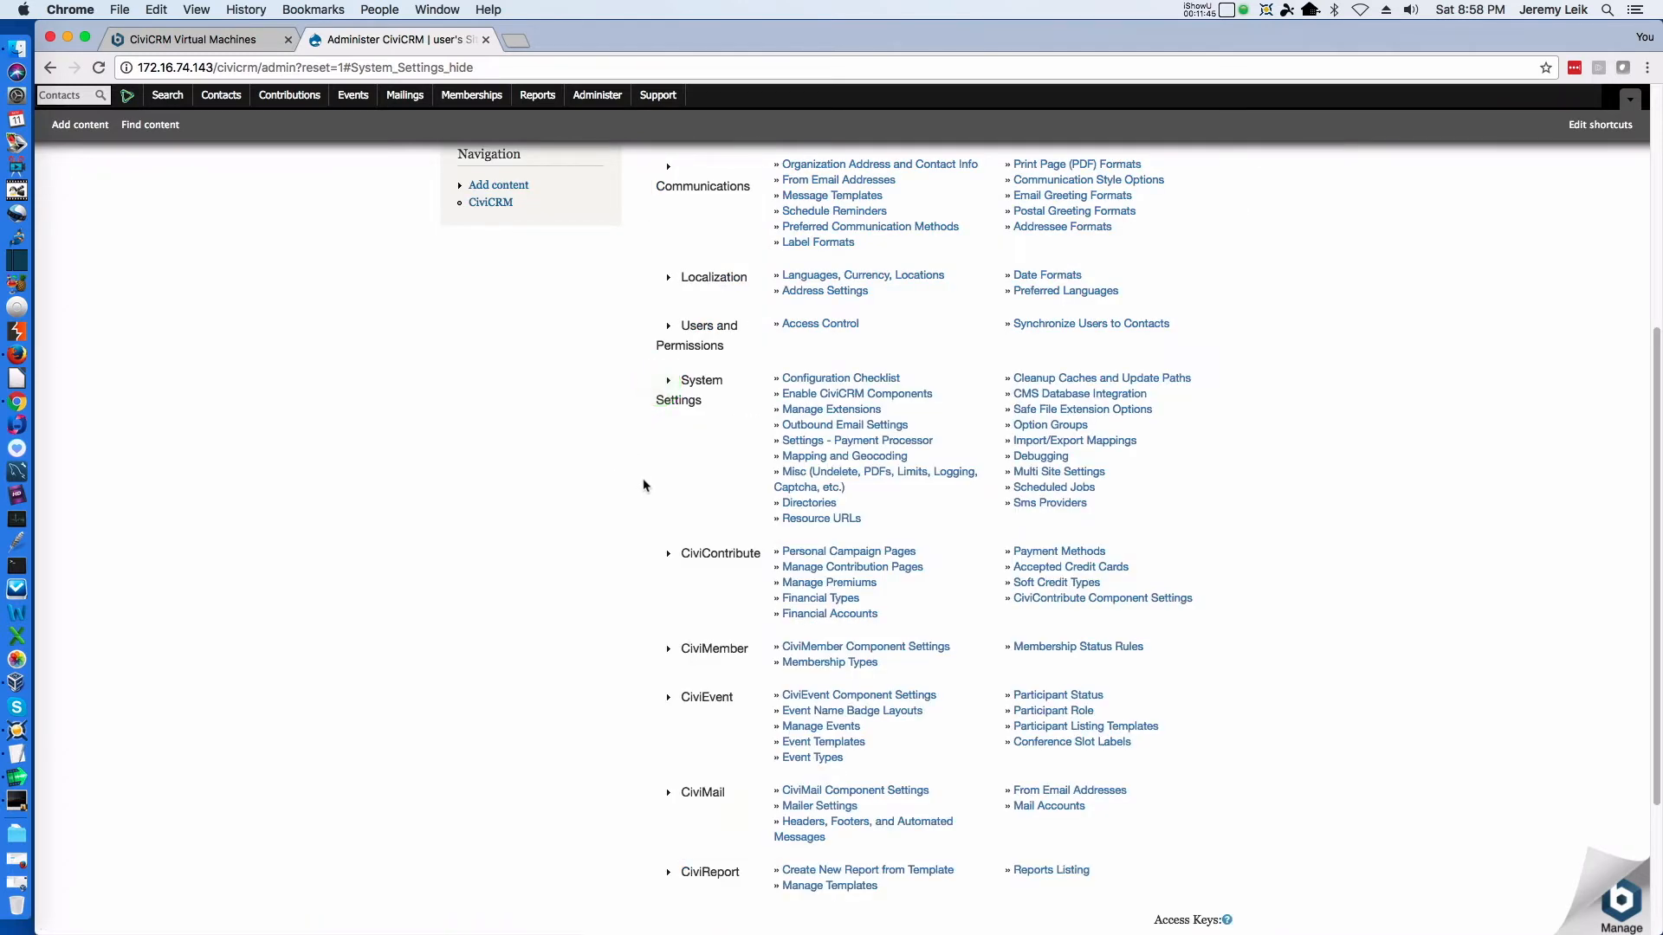
Look through the full list of administration sections, from Customize Data and Screens to CiviReport, for an update option
{"action": "scroll", "coordinate": [657, 483], "scroll_direction": "down", "scroll_amount": 3}
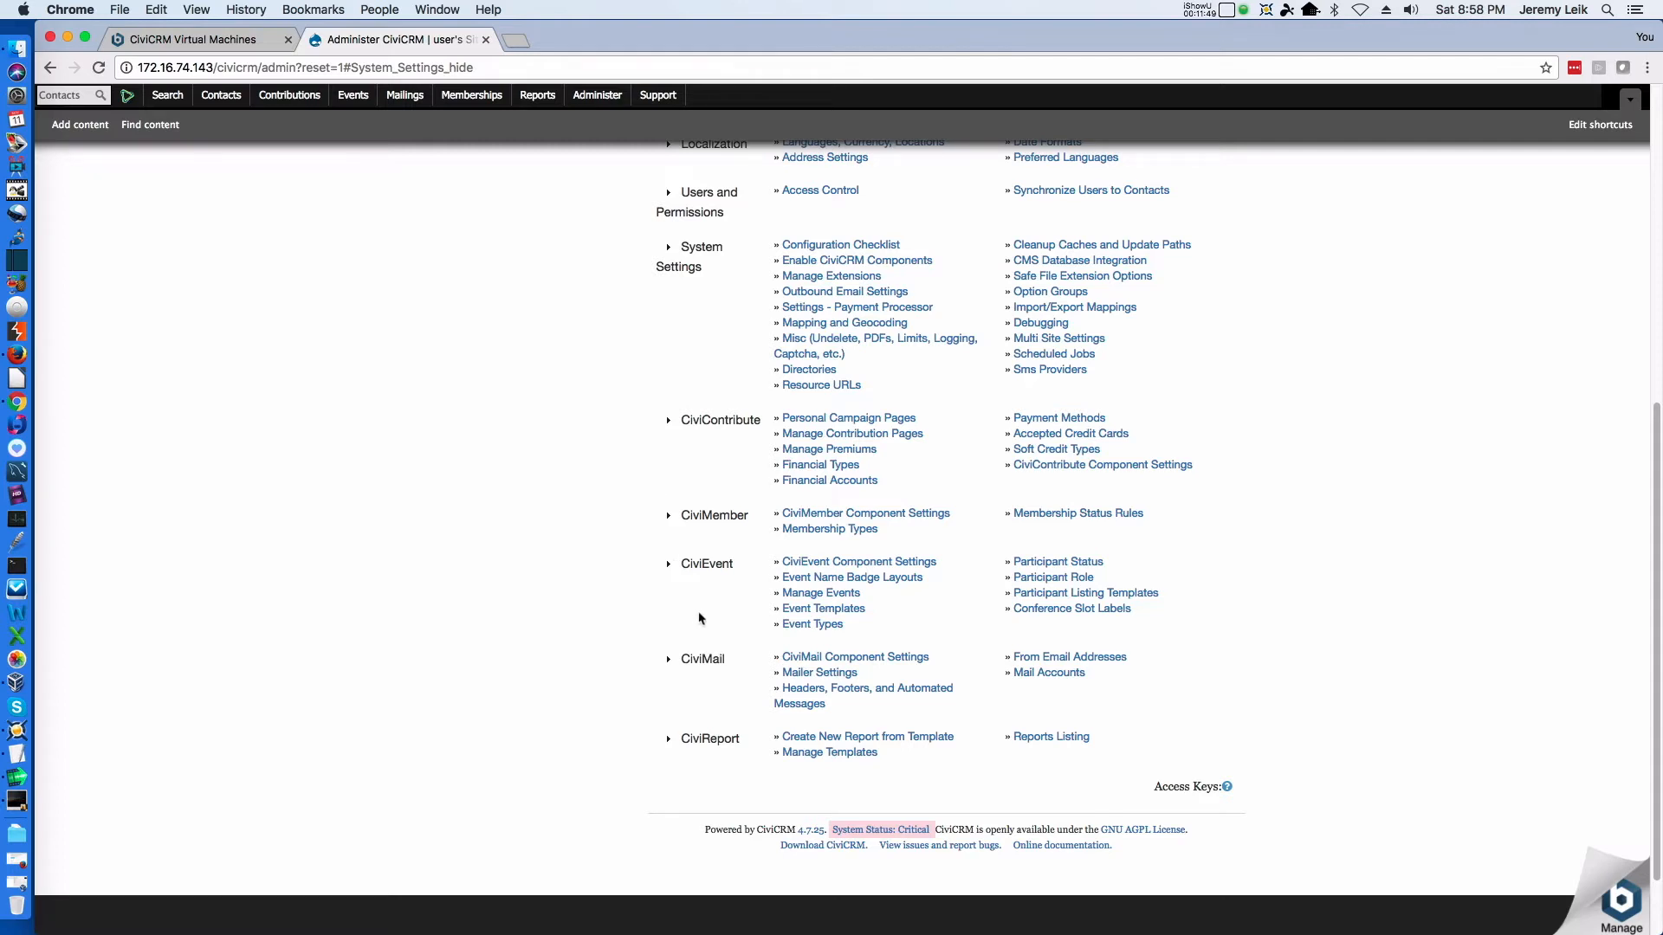
{"action": "scroll", "coordinate": [806, 754], "scroll_direction": "down", "scroll_amount": 2}
{"action": "scroll", "coordinate": [828, 717], "scroll_direction": "up", "scroll_amount": 5}
{"action": "scroll", "coordinate": [844, 674], "scroll_direction": "up", "scroll_amount": 3}
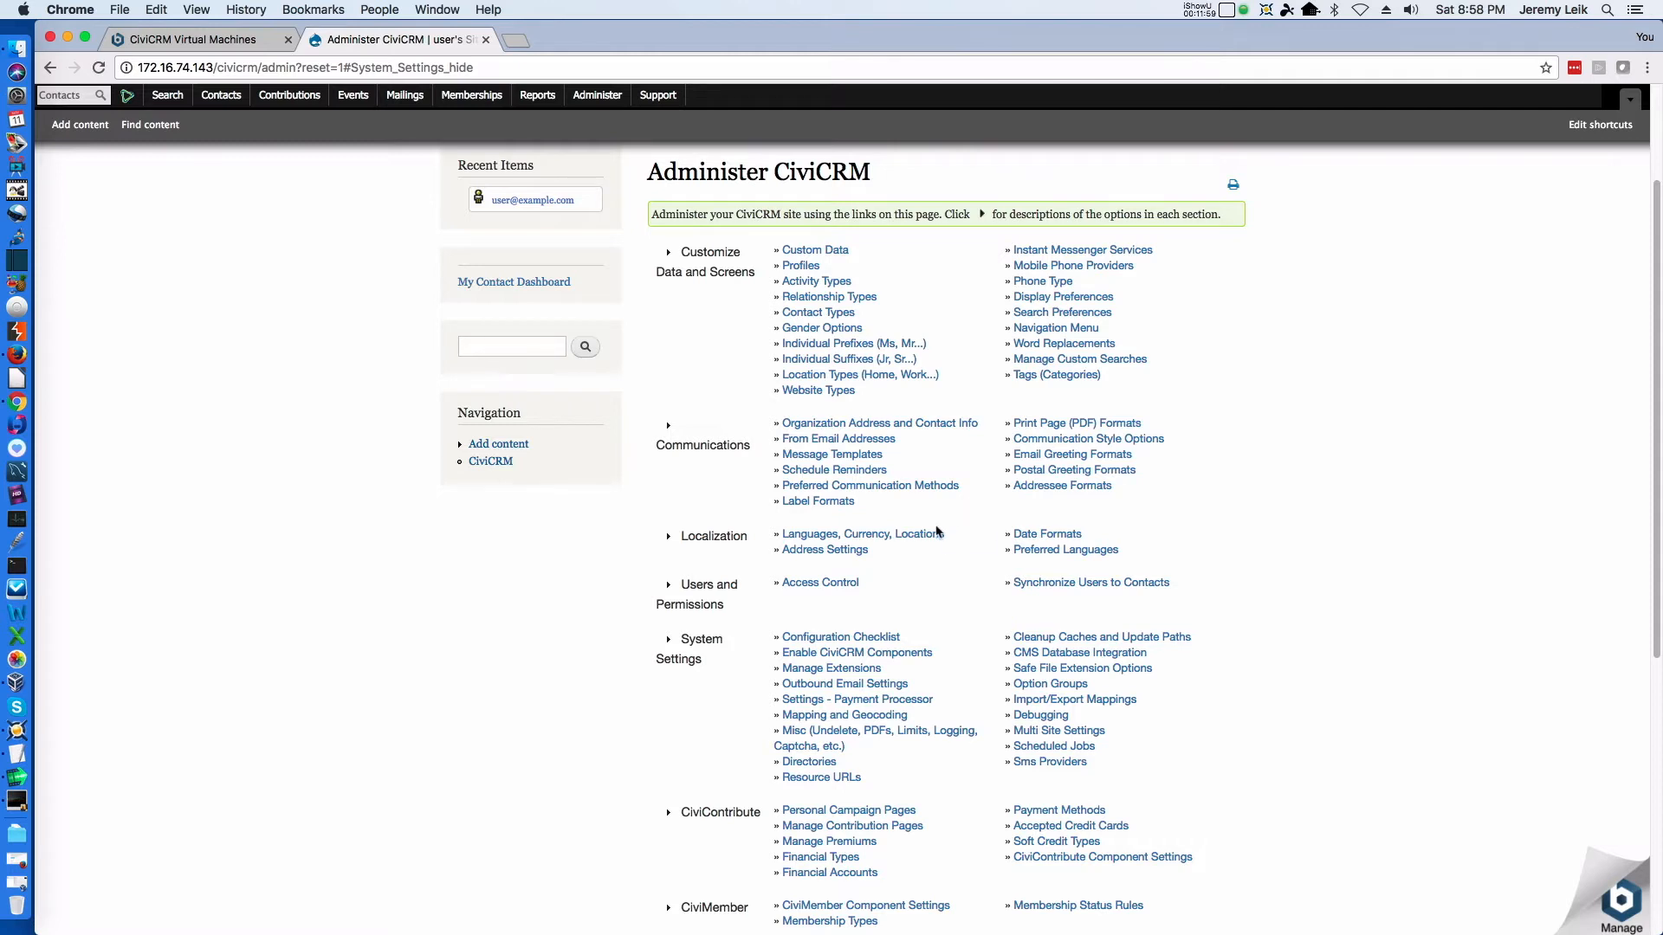
{"action": "scroll", "coordinate": [940, 528], "scroll_direction": "up", "scroll_amount": 2}
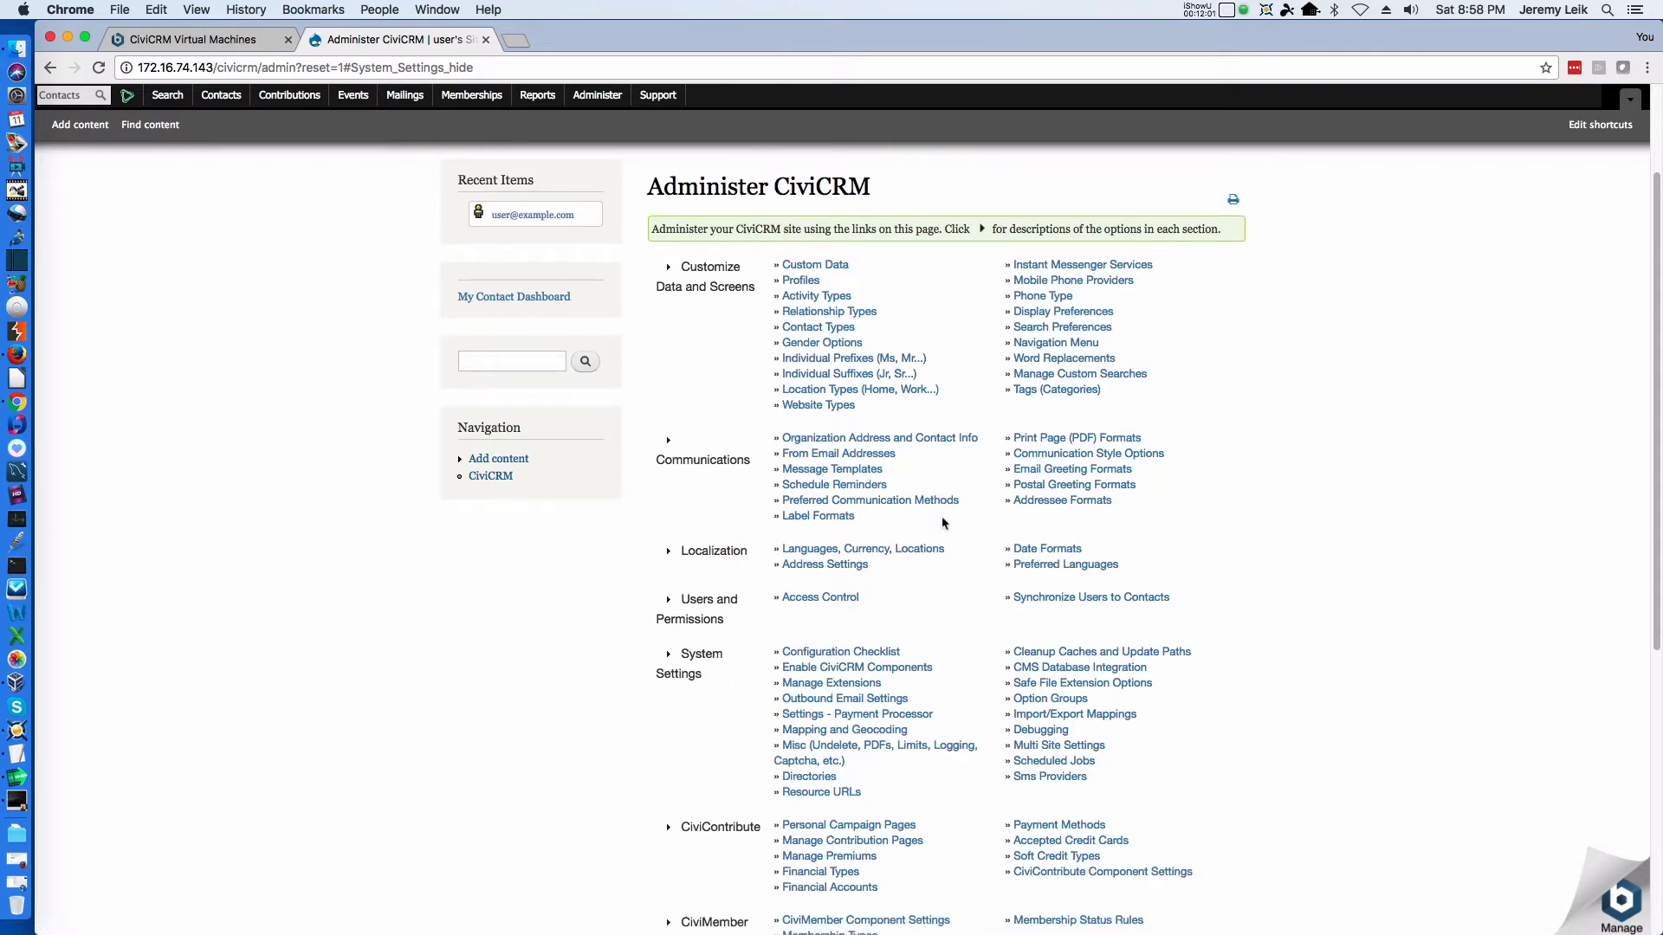
{"action": "scroll", "coordinate": [943, 523], "scroll_direction": "down", "scroll_amount": 5}
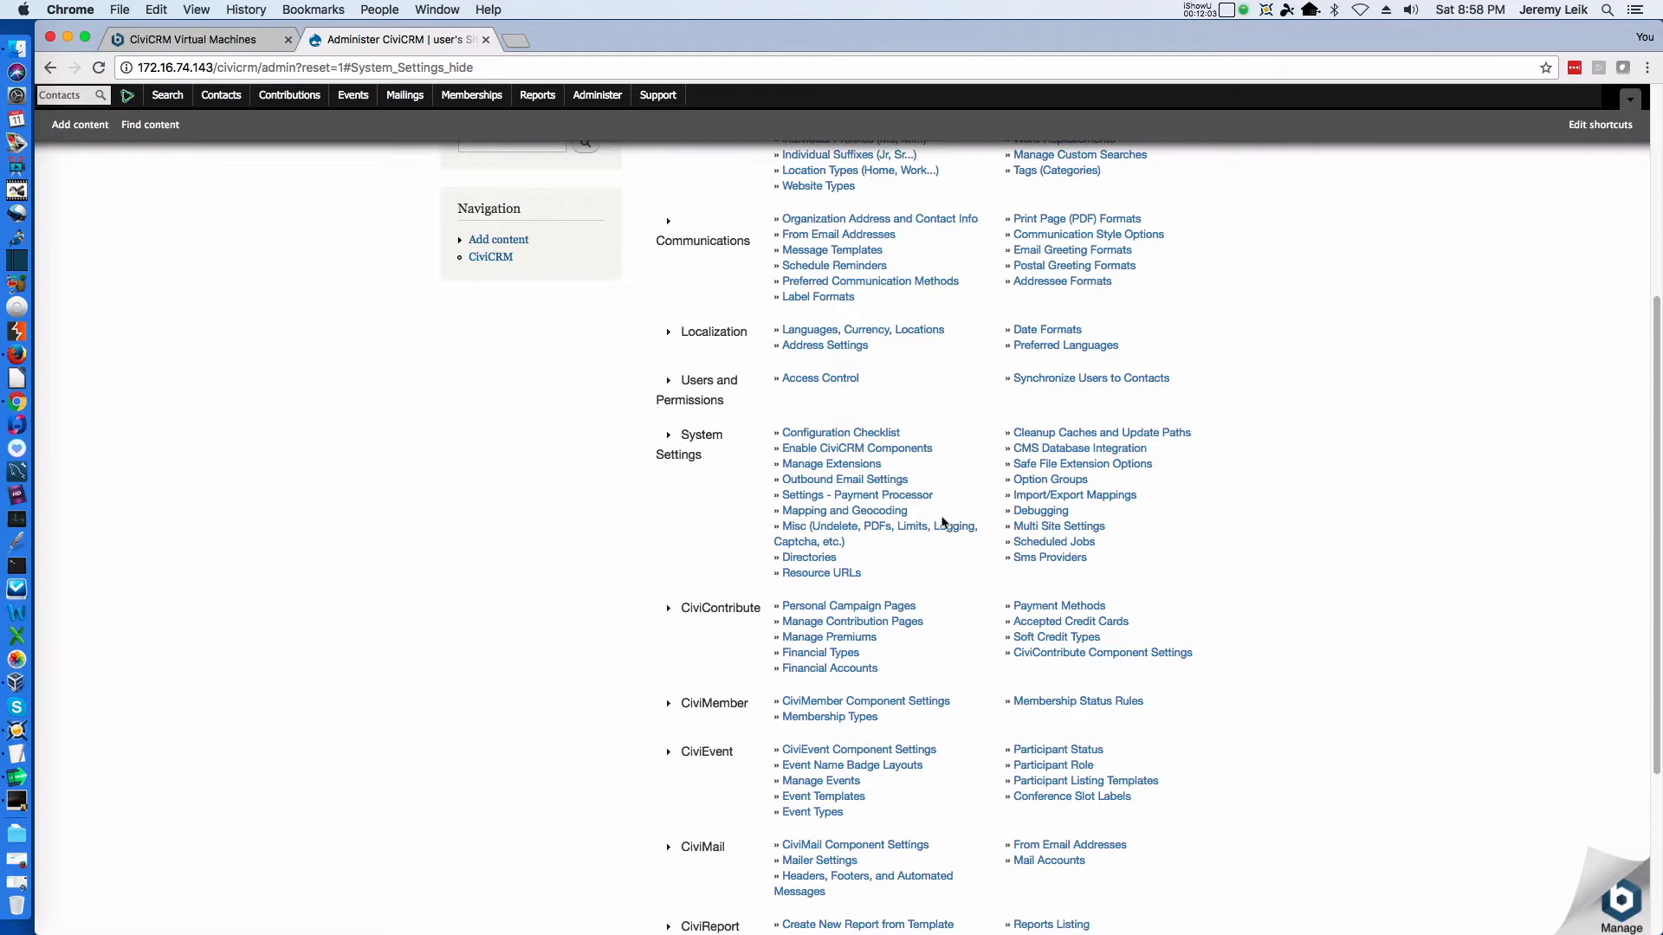
{"action": "scroll", "coordinate": [943, 523], "scroll_direction": "down", "scroll_amount": 3}
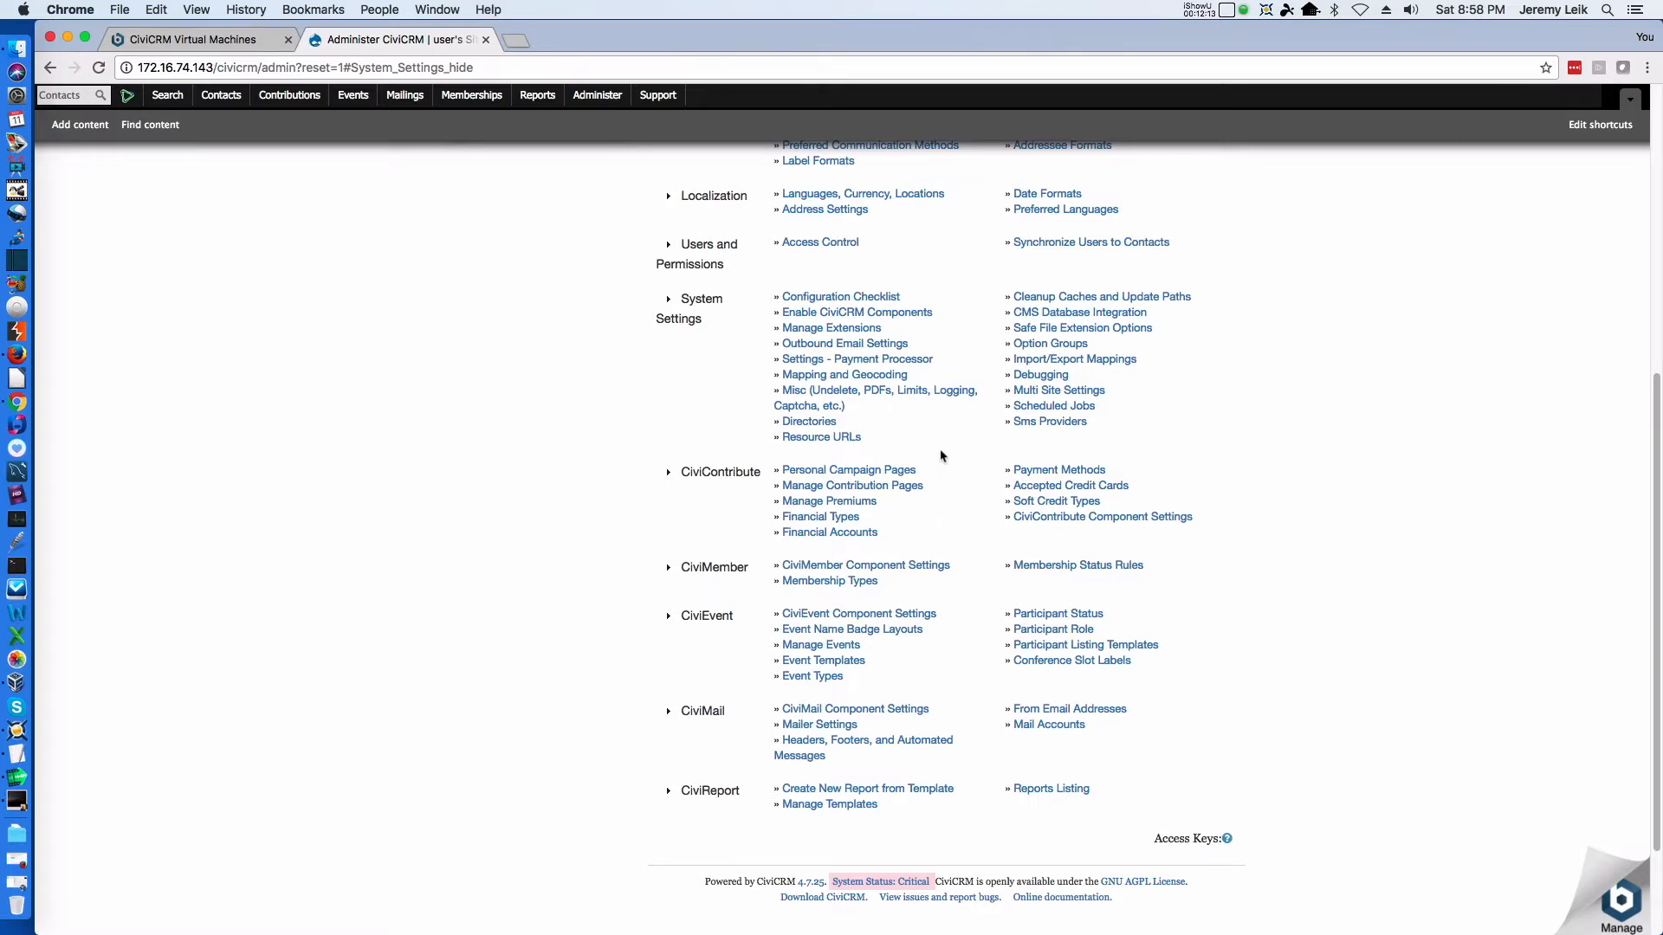
{"action": "scroll", "coordinate": [941, 457], "scroll_direction": "up", "scroll_amount": 10}
Search the Administer CiviCRM page for the word "update" and go through the matches
{"action": "key", "text": "super+f"}
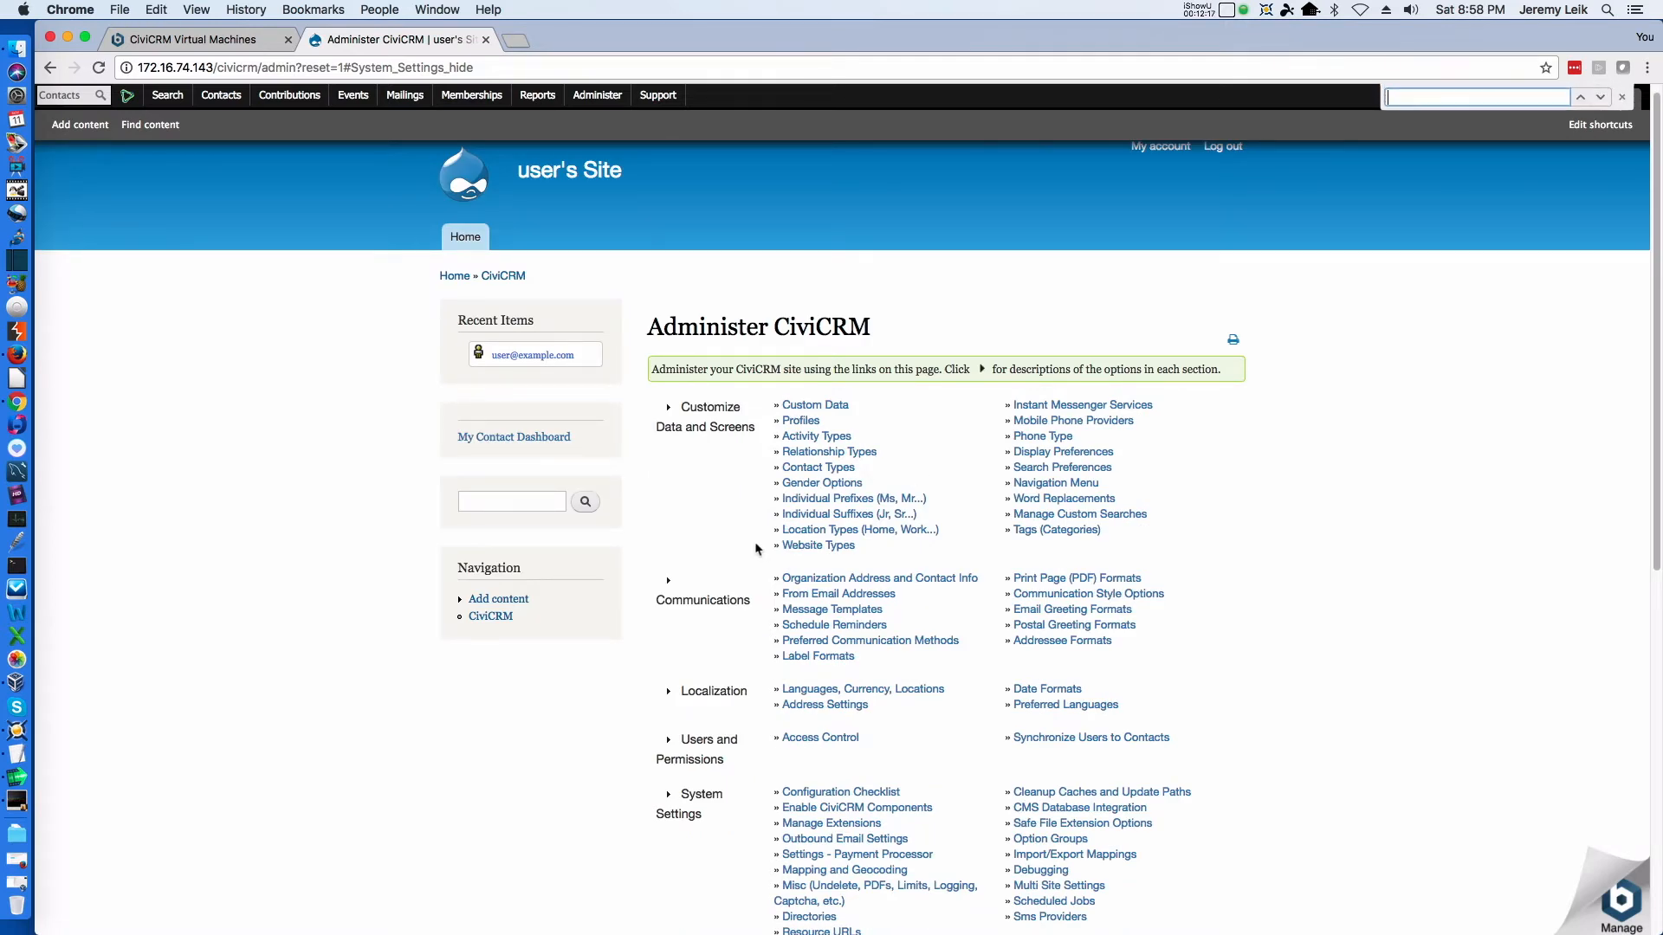
{"action": "type", "text": "update"}
{"action": "key", "text": "Return"}
{"action": "scroll", "coordinate": [1011, 512], "scroll_direction": "down", "scroll_amount": 1}
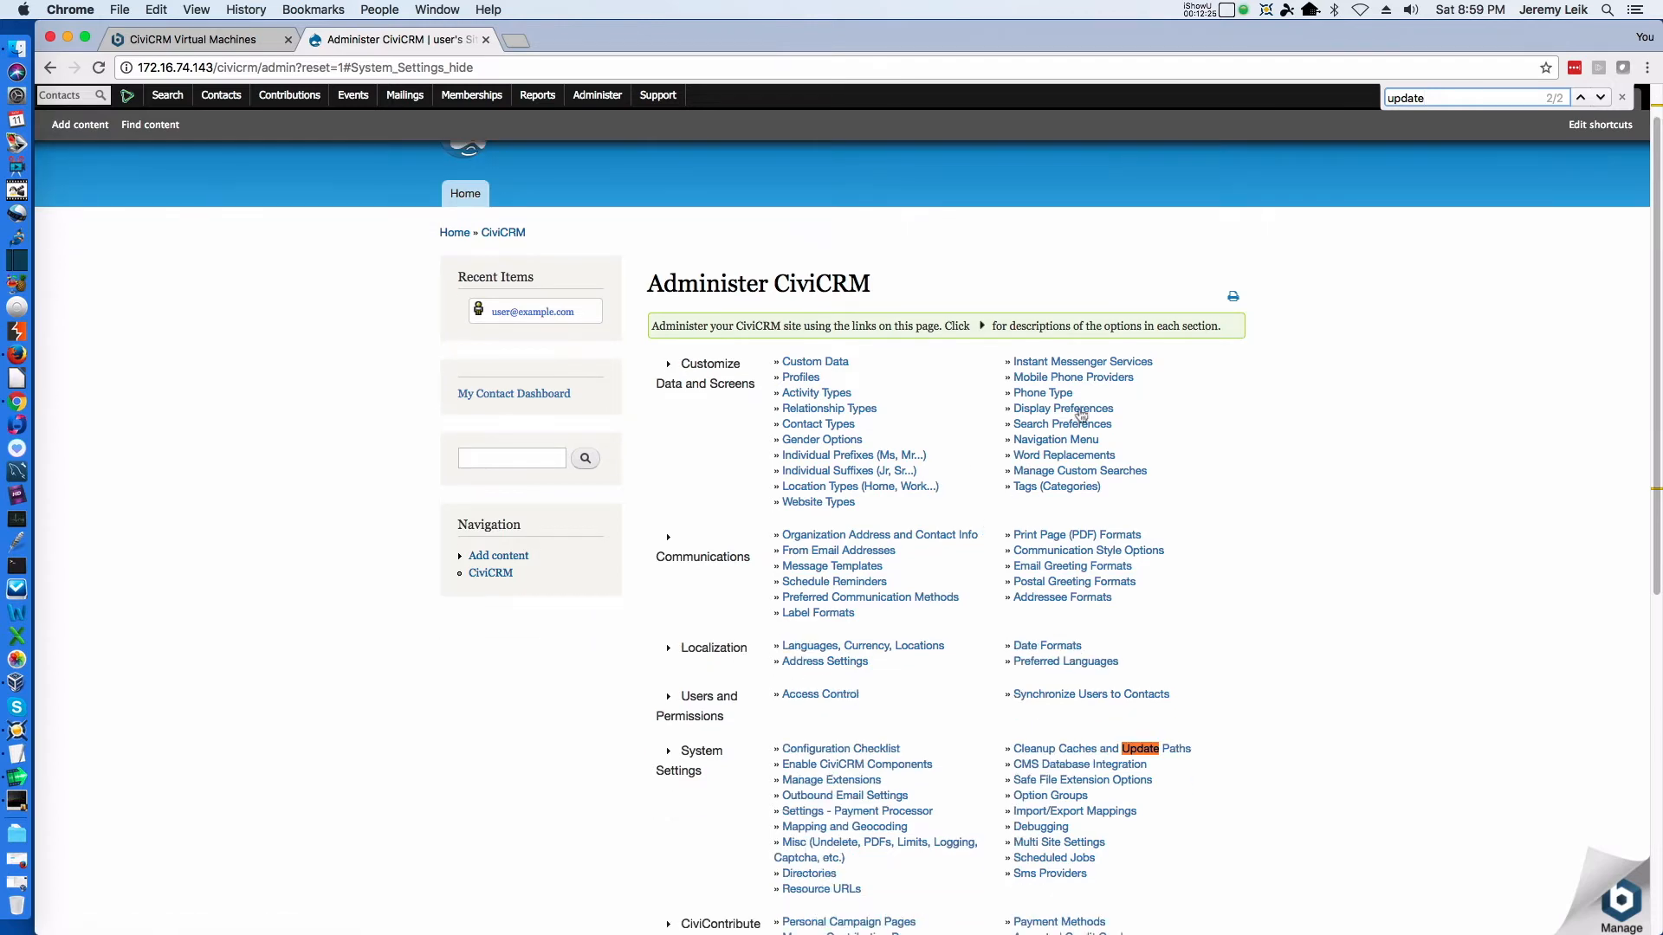
Go back through the "update" matches and scan all administration sections, down to the page footer, for a way to update CiviCRM
{"action": "left_click", "coordinate": [1600, 98]}
{"action": "scroll", "coordinate": [1214, 554], "scroll_direction": "down", "scroll_amount": 5}
{"action": "scroll", "coordinate": [1216, 550], "scroll_direction": "up", "scroll_amount": 2}
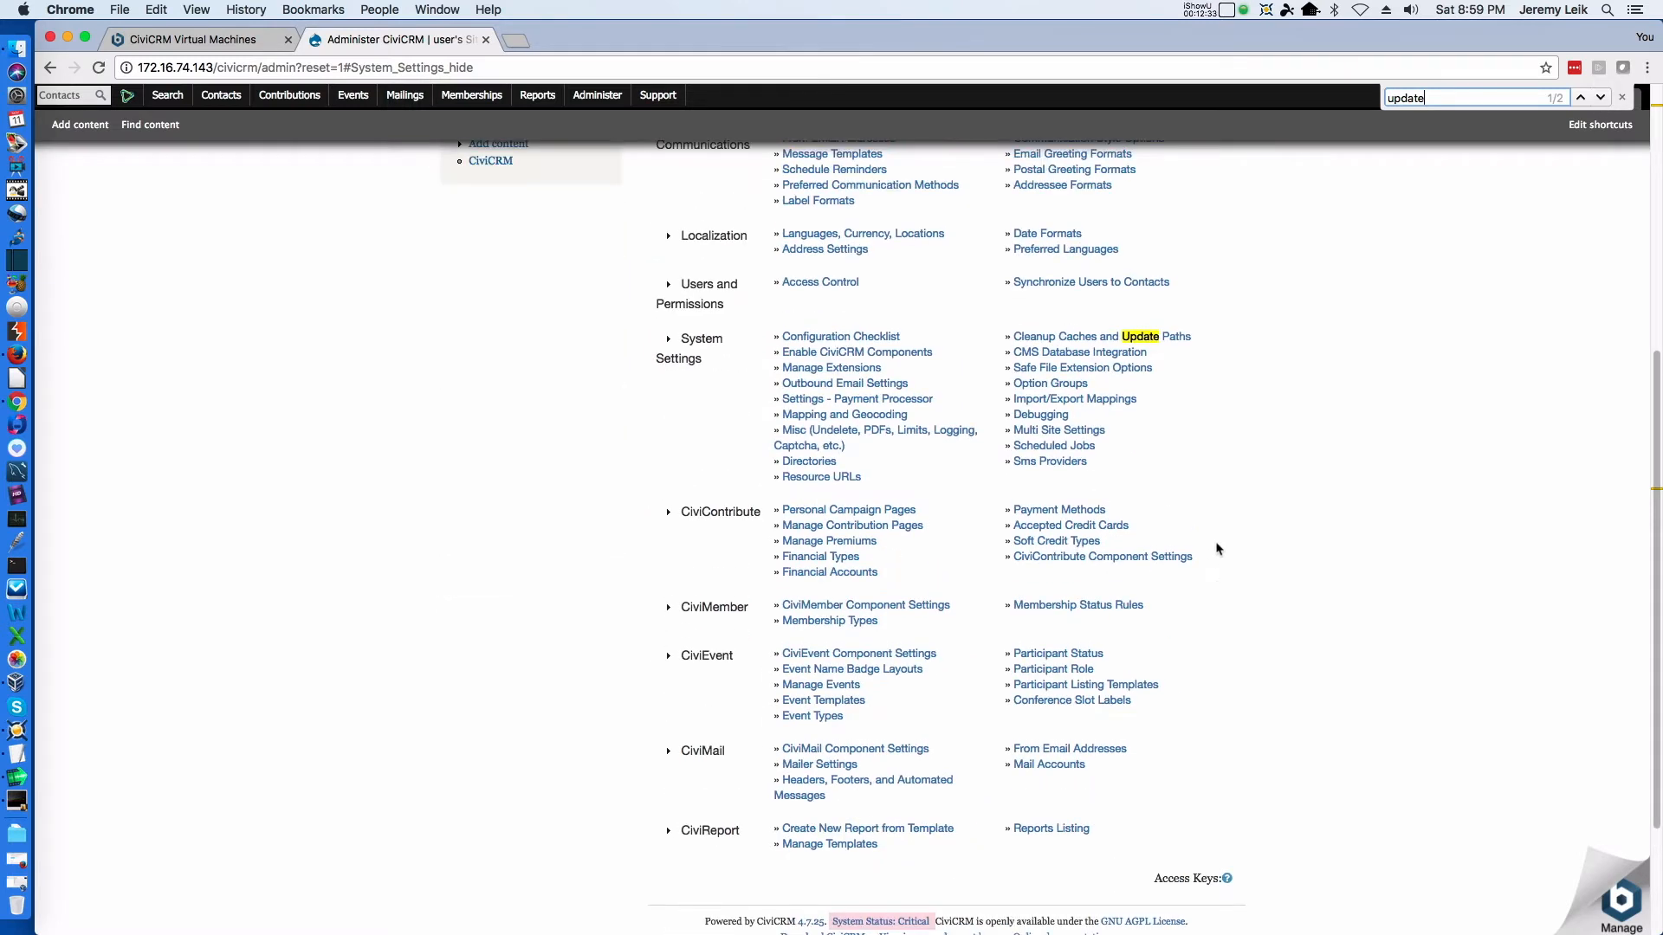
{"action": "scroll", "coordinate": [1216, 549], "scroll_direction": "up", "scroll_amount": 10}
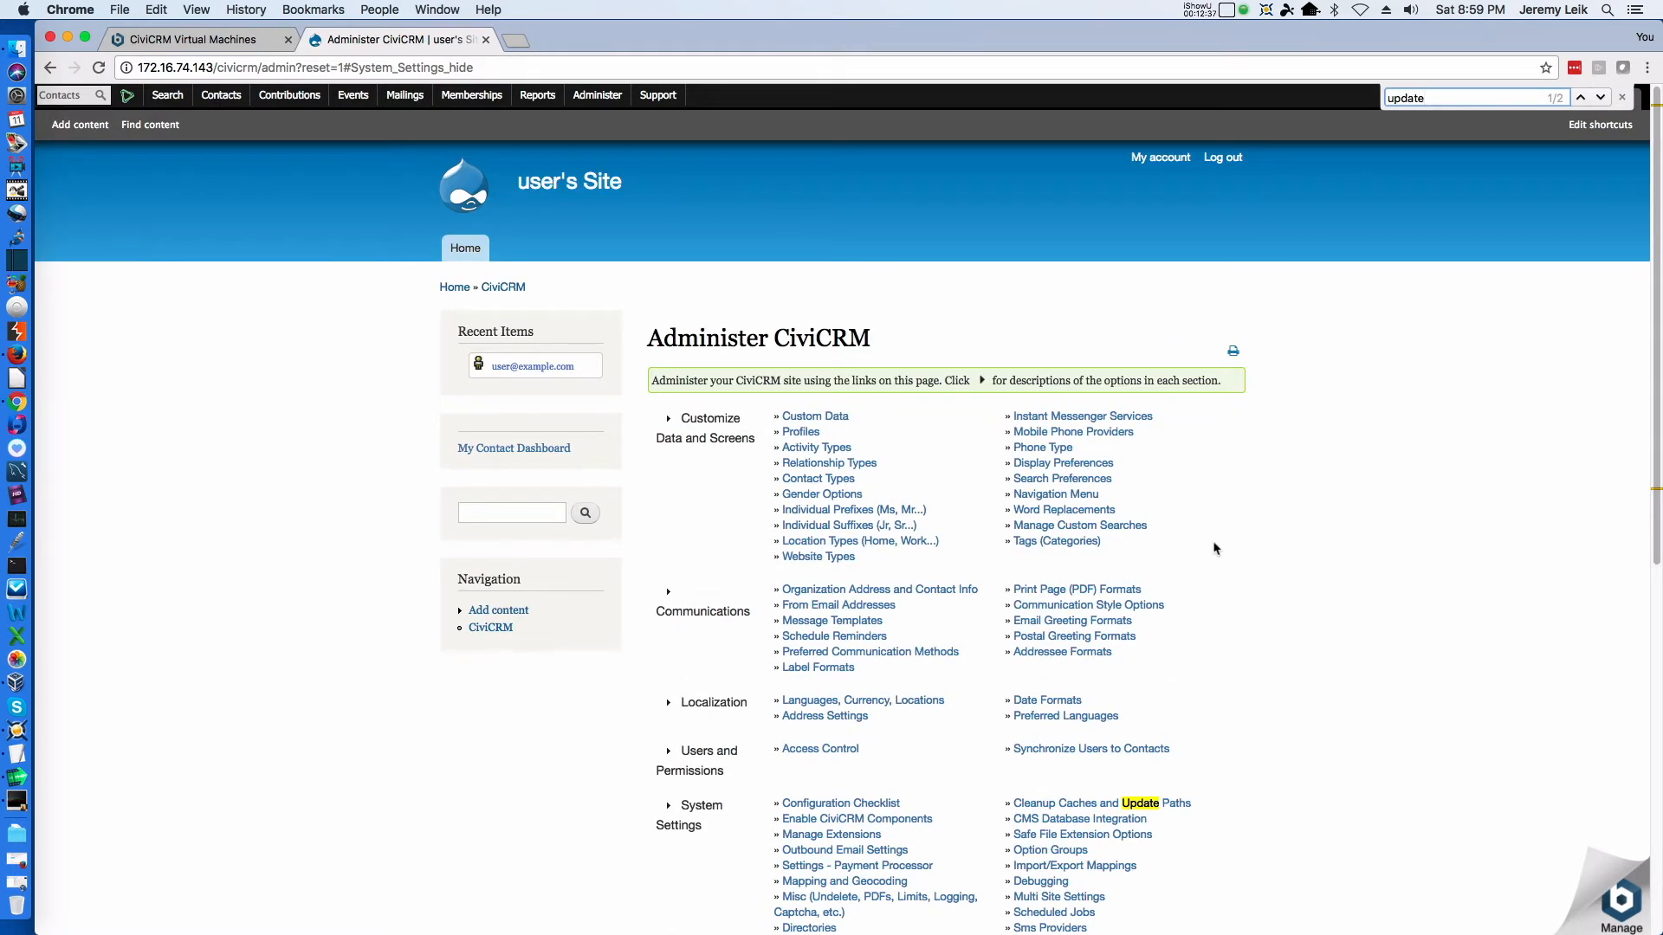
{"action": "scroll", "coordinate": [1213, 549], "scroll_direction": "down", "scroll_amount": 3}
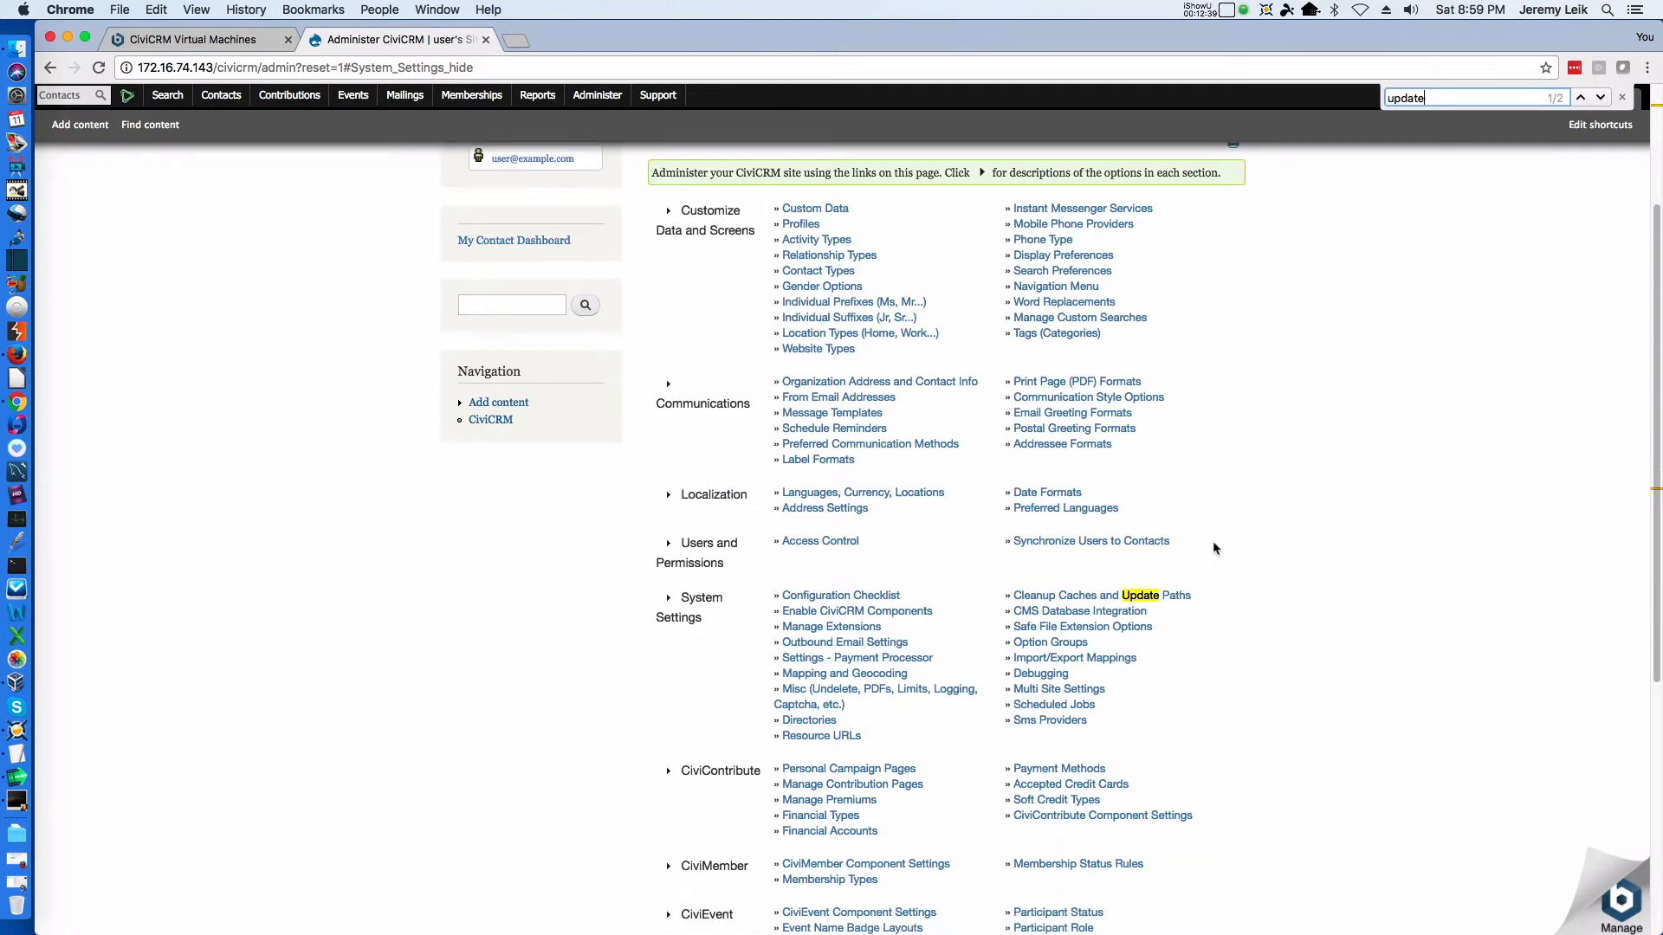
{"action": "scroll", "coordinate": [1213, 549], "scroll_direction": "down", "scroll_amount": 4}
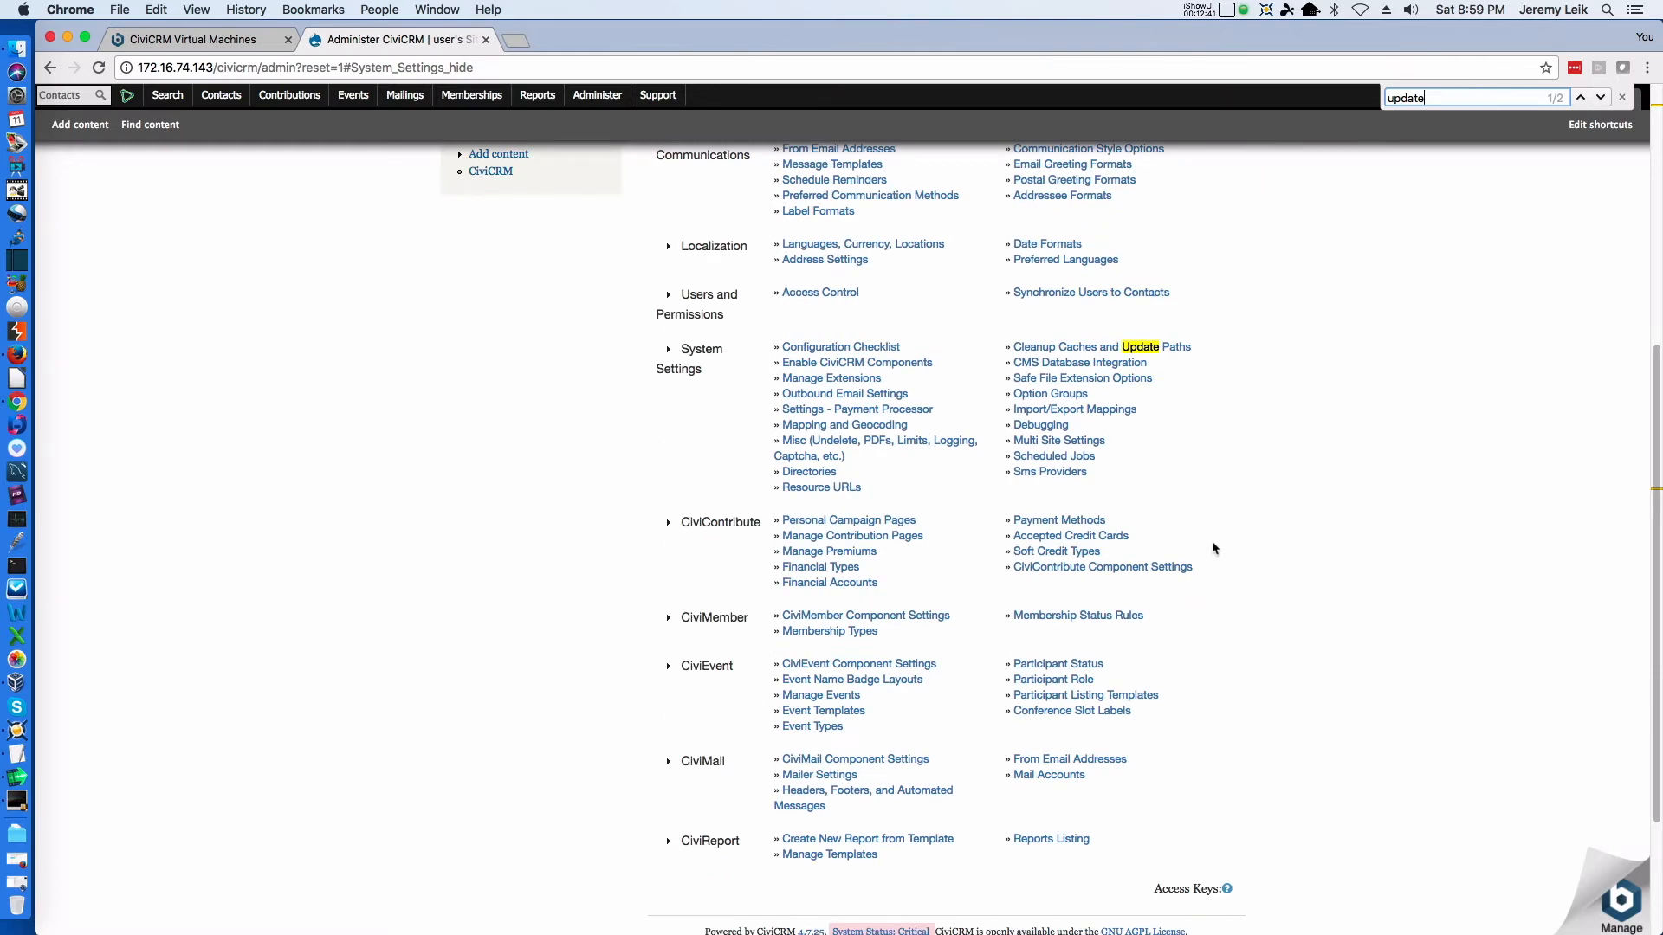
{"action": "left_click", "coordinate": [1580, 100]}
{"action": "left_click", "coordinate": [1599, 98]}
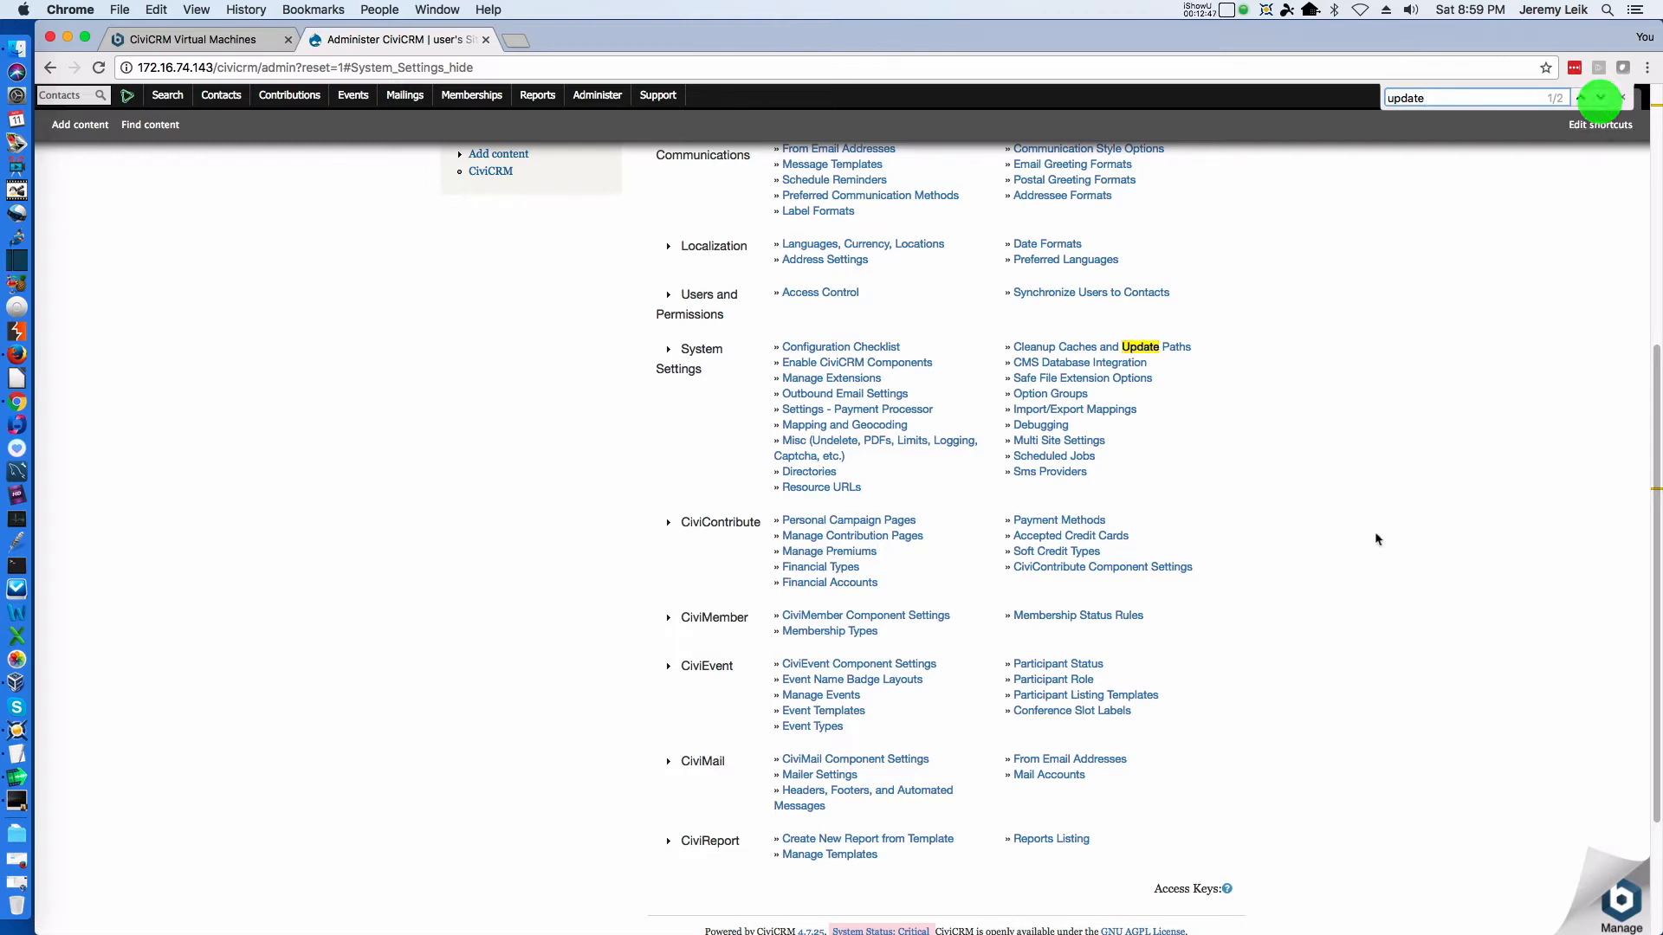
{"action": "scroll", "coordinate": [1357, 559], "scroll_direction": "up", "scroll_amount": 5}
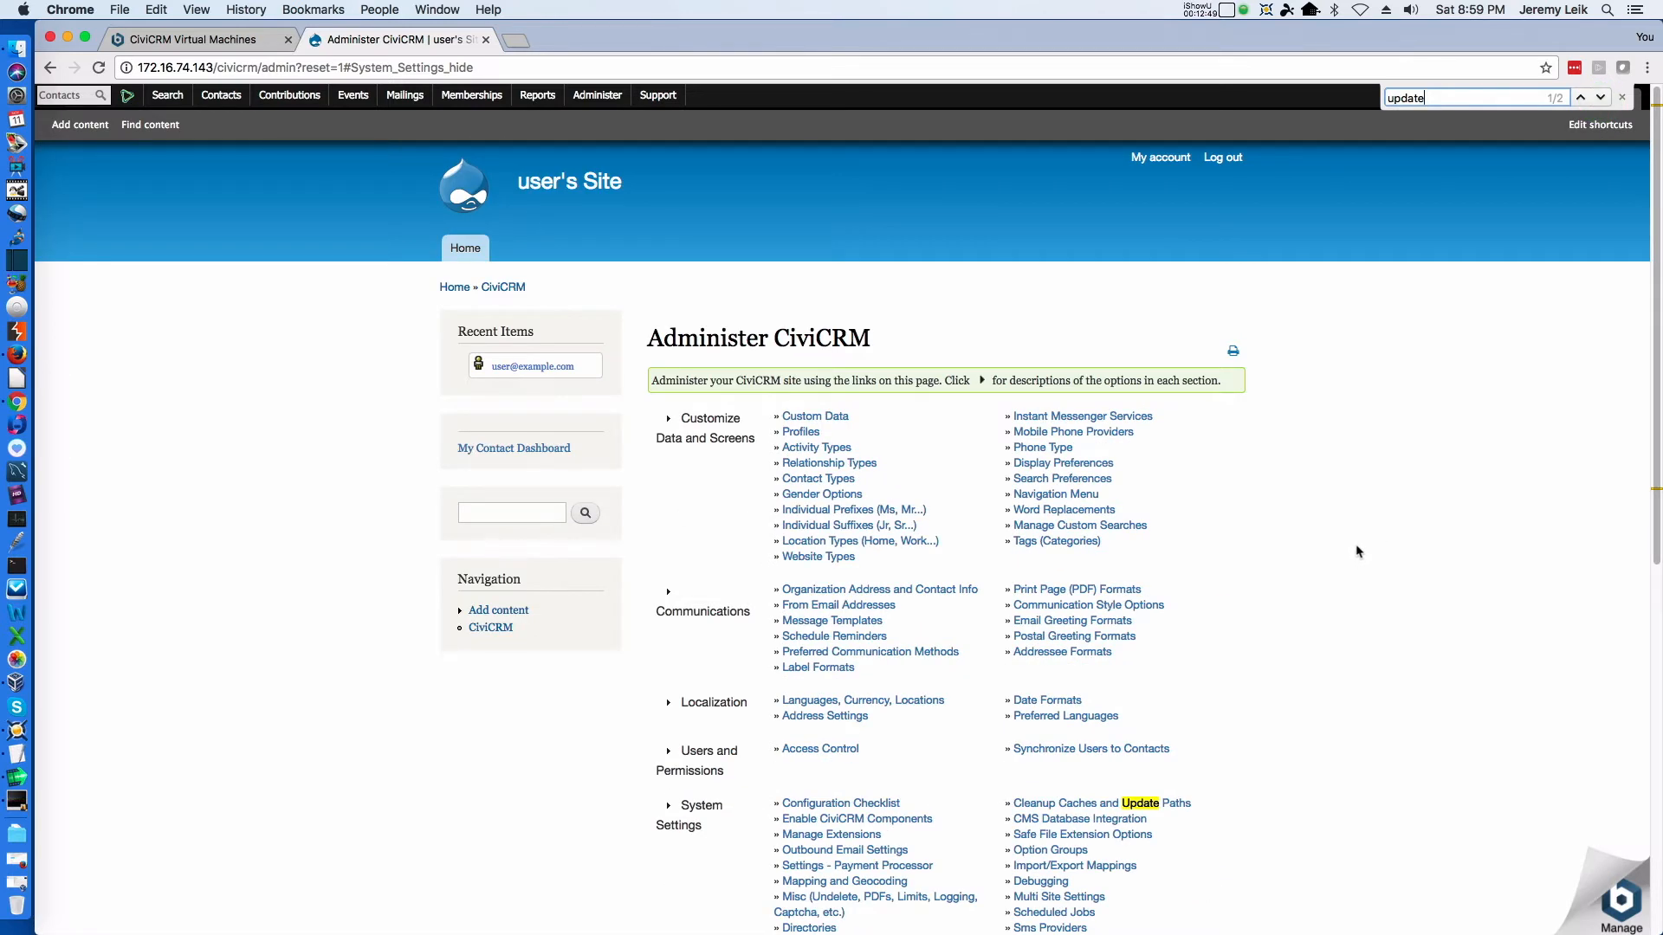
{"action": "scroll", "coordinate": [1357, 552], "scroll_direction": "down", "scroll_amount": 7}
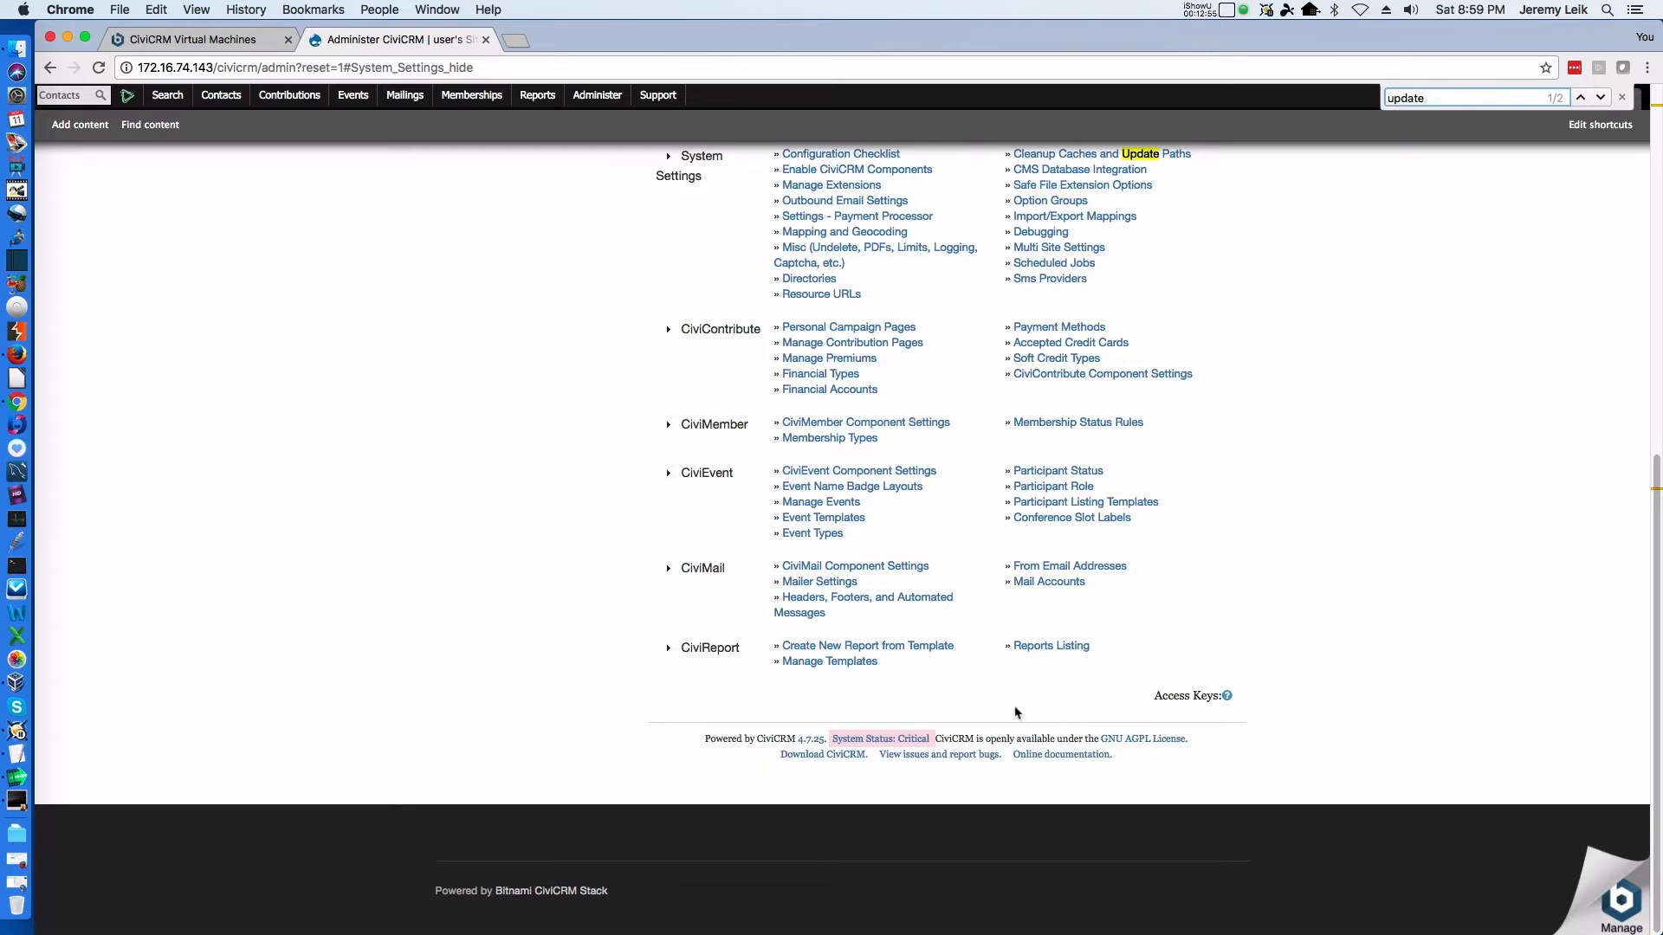
{"action": "scroll", "coordinate": [1016, 712], "scroll_direction": "up", "scroll_amount": 7}
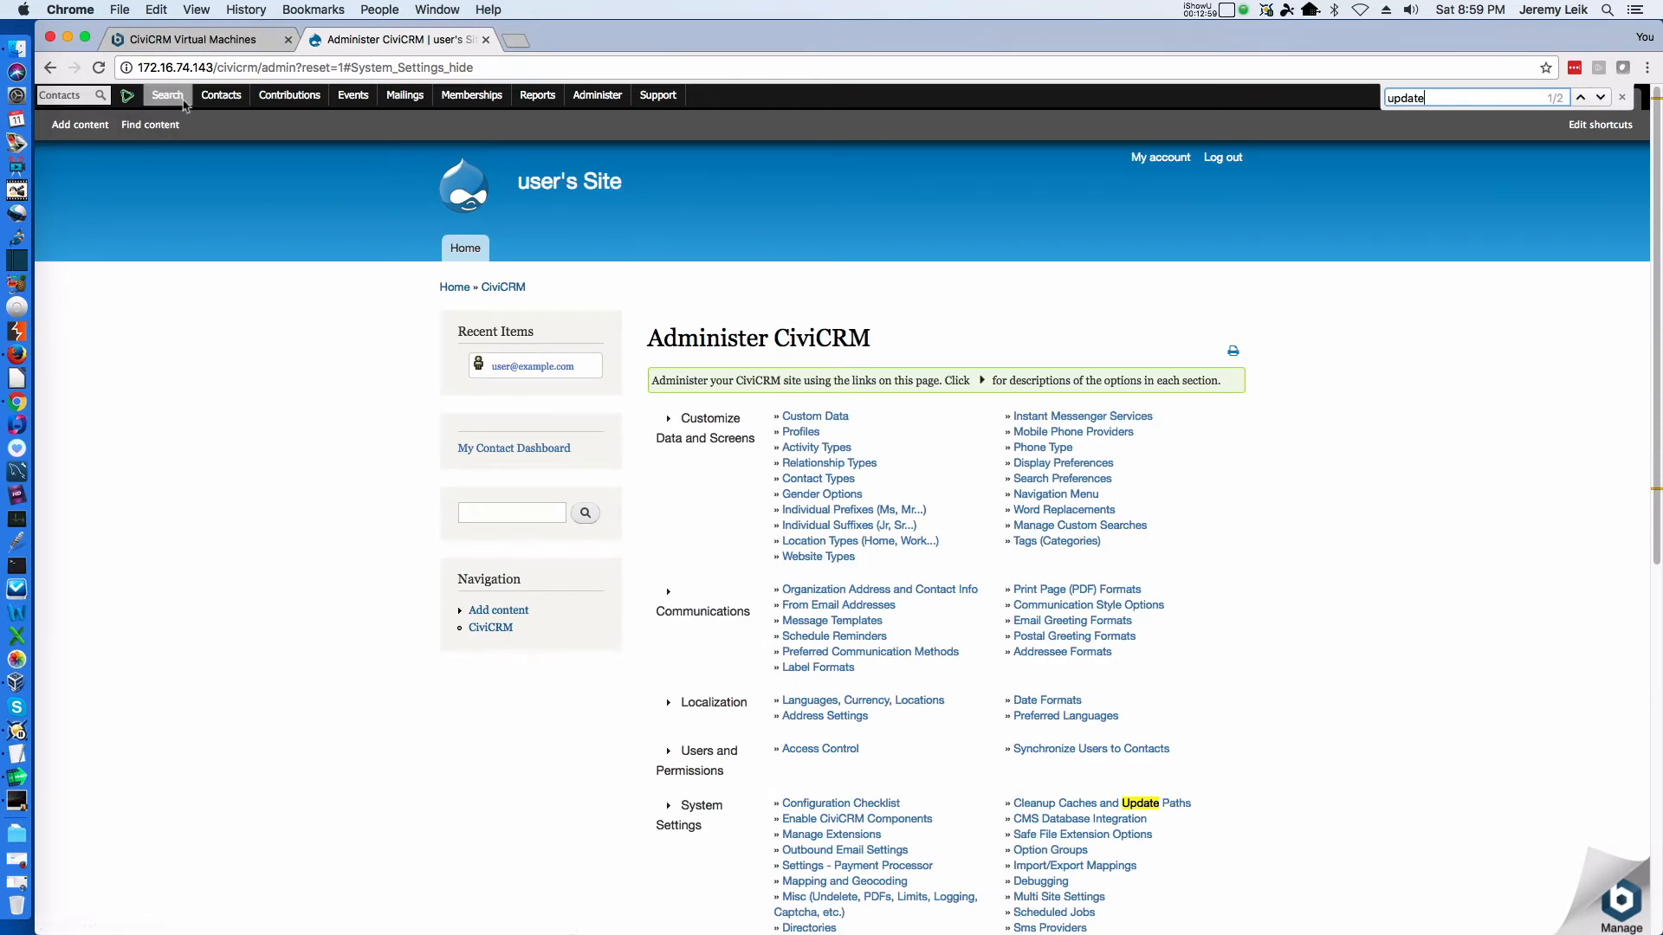
Open the CiviEvent dashboard and review its event summary and recent registrations
{"action": "left_click", "coordinate": [355, 97]}
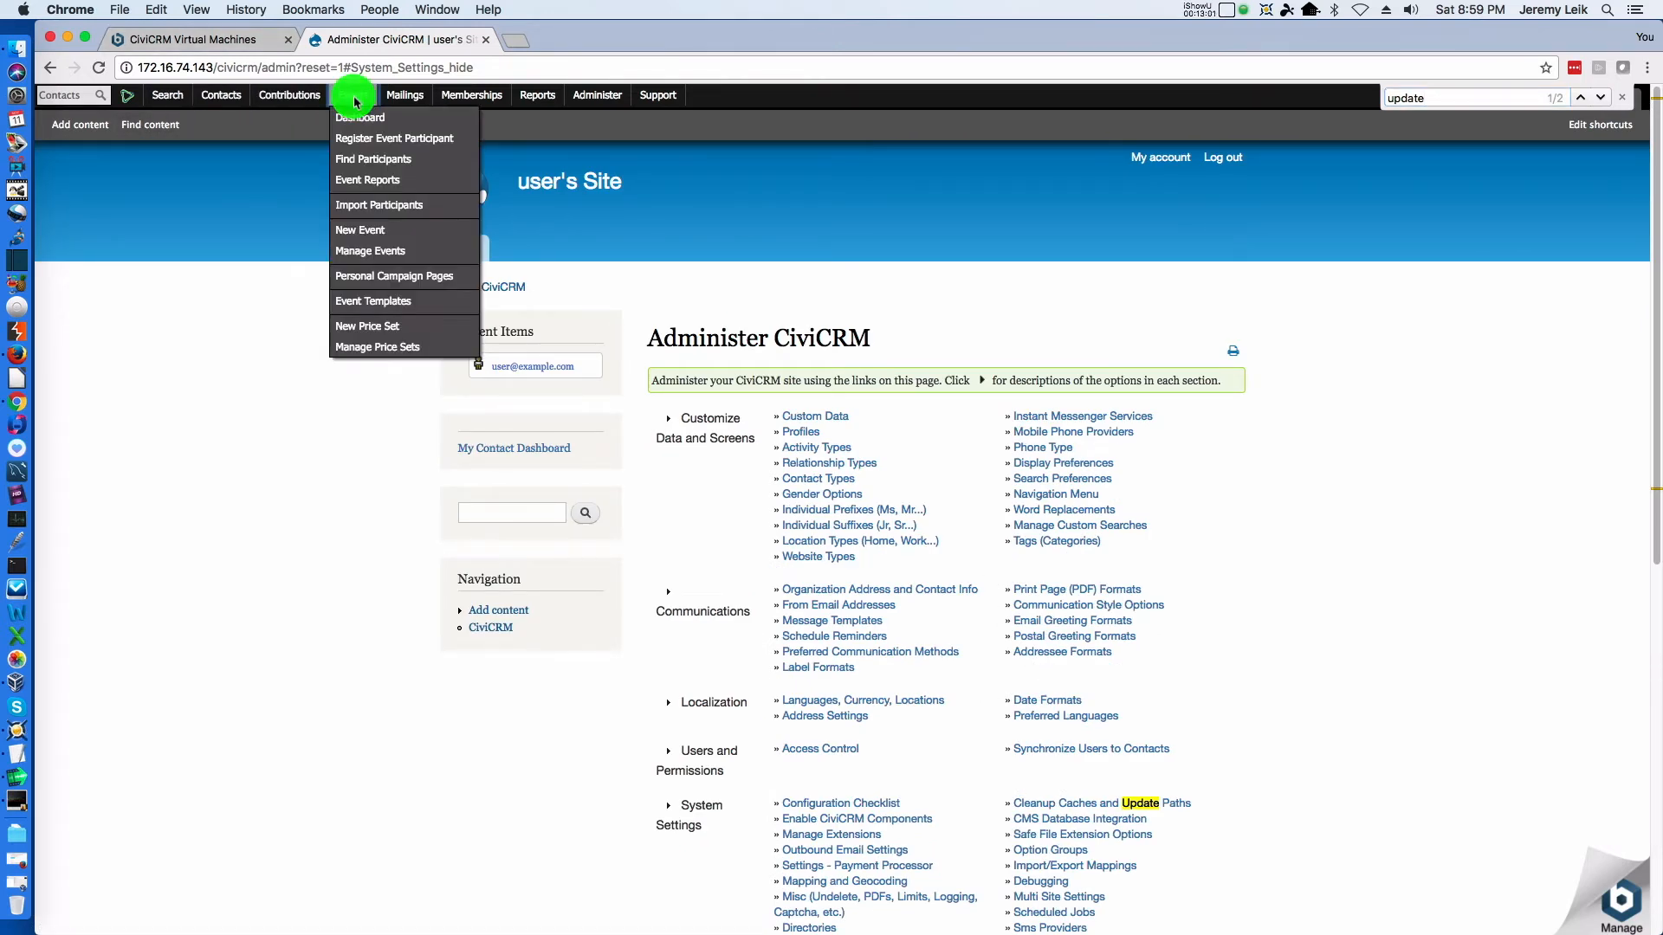
{"action": "left_click", "coordinate": [354, 121]}
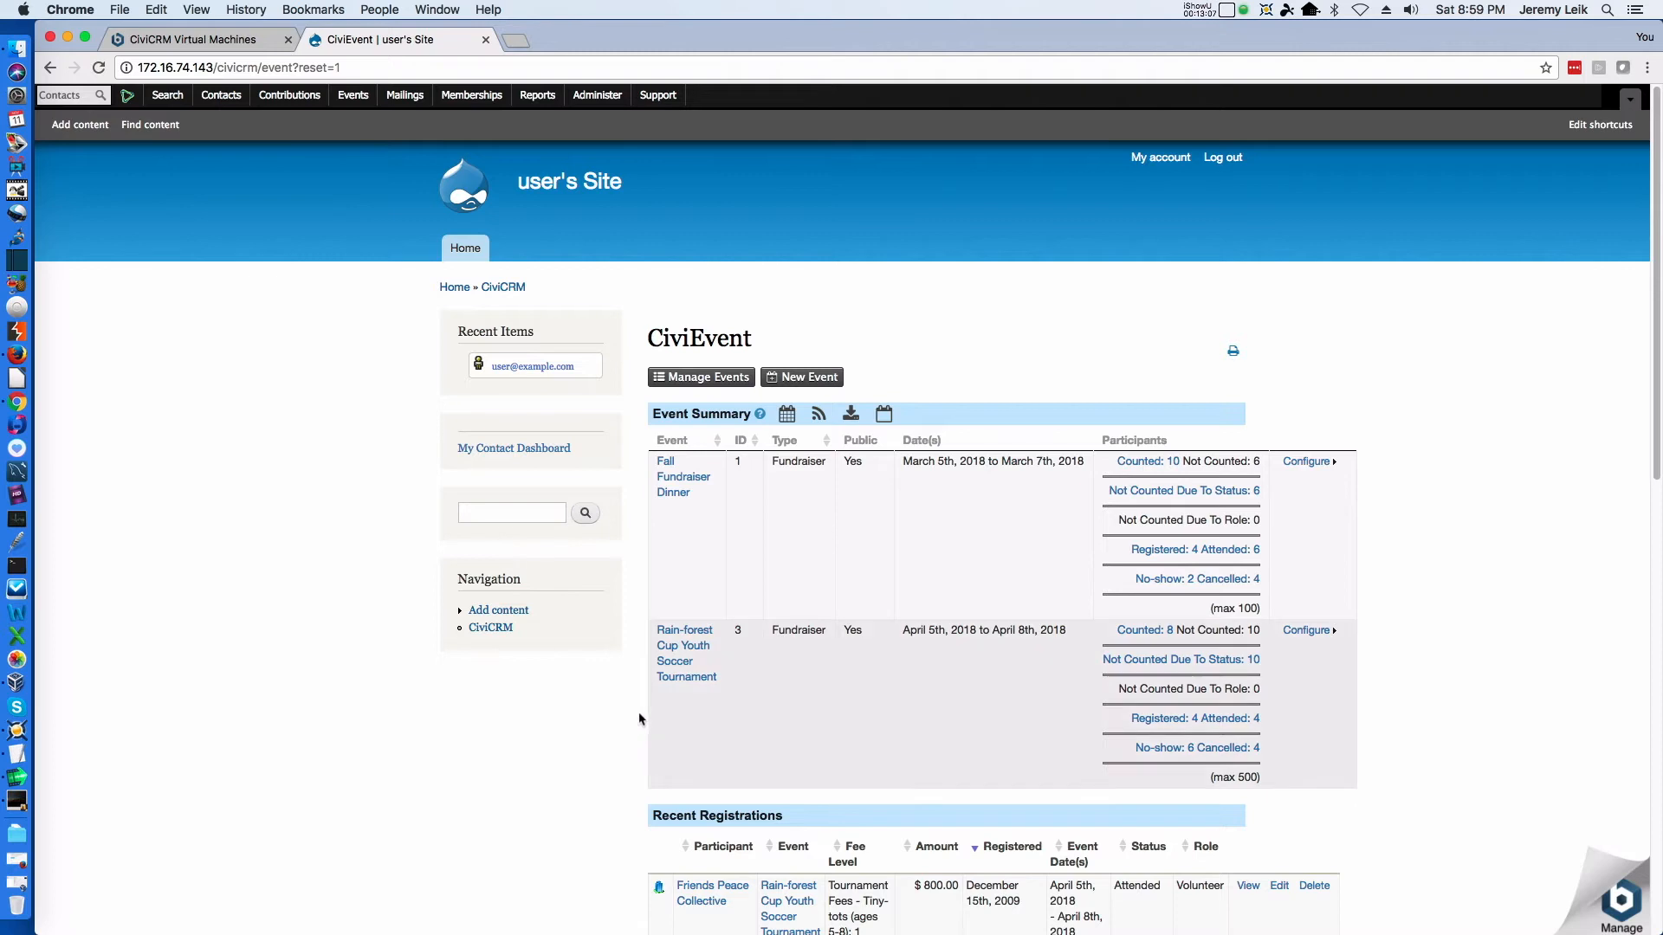
{"action": "scroll", "coordinate": [644, 693], "scroll_direction": "down", "scroll_amount": 10}
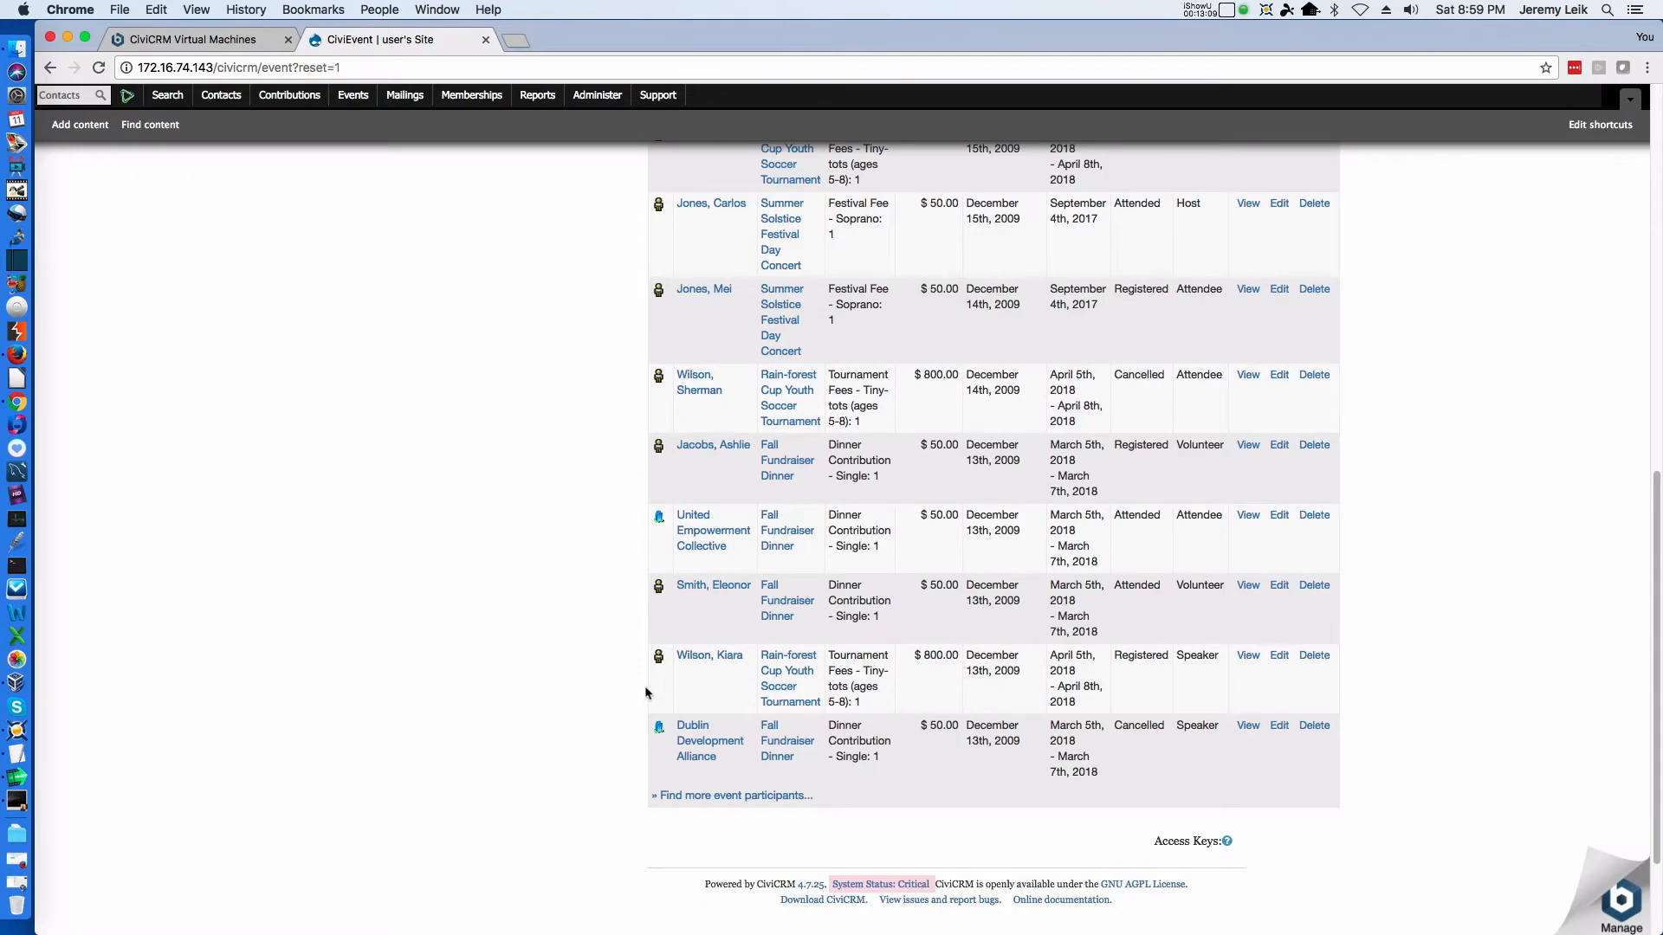
{"action": "scroll", "coordinate": [645, 693], "scroll_direction": "up", "scroll_amount": 10}
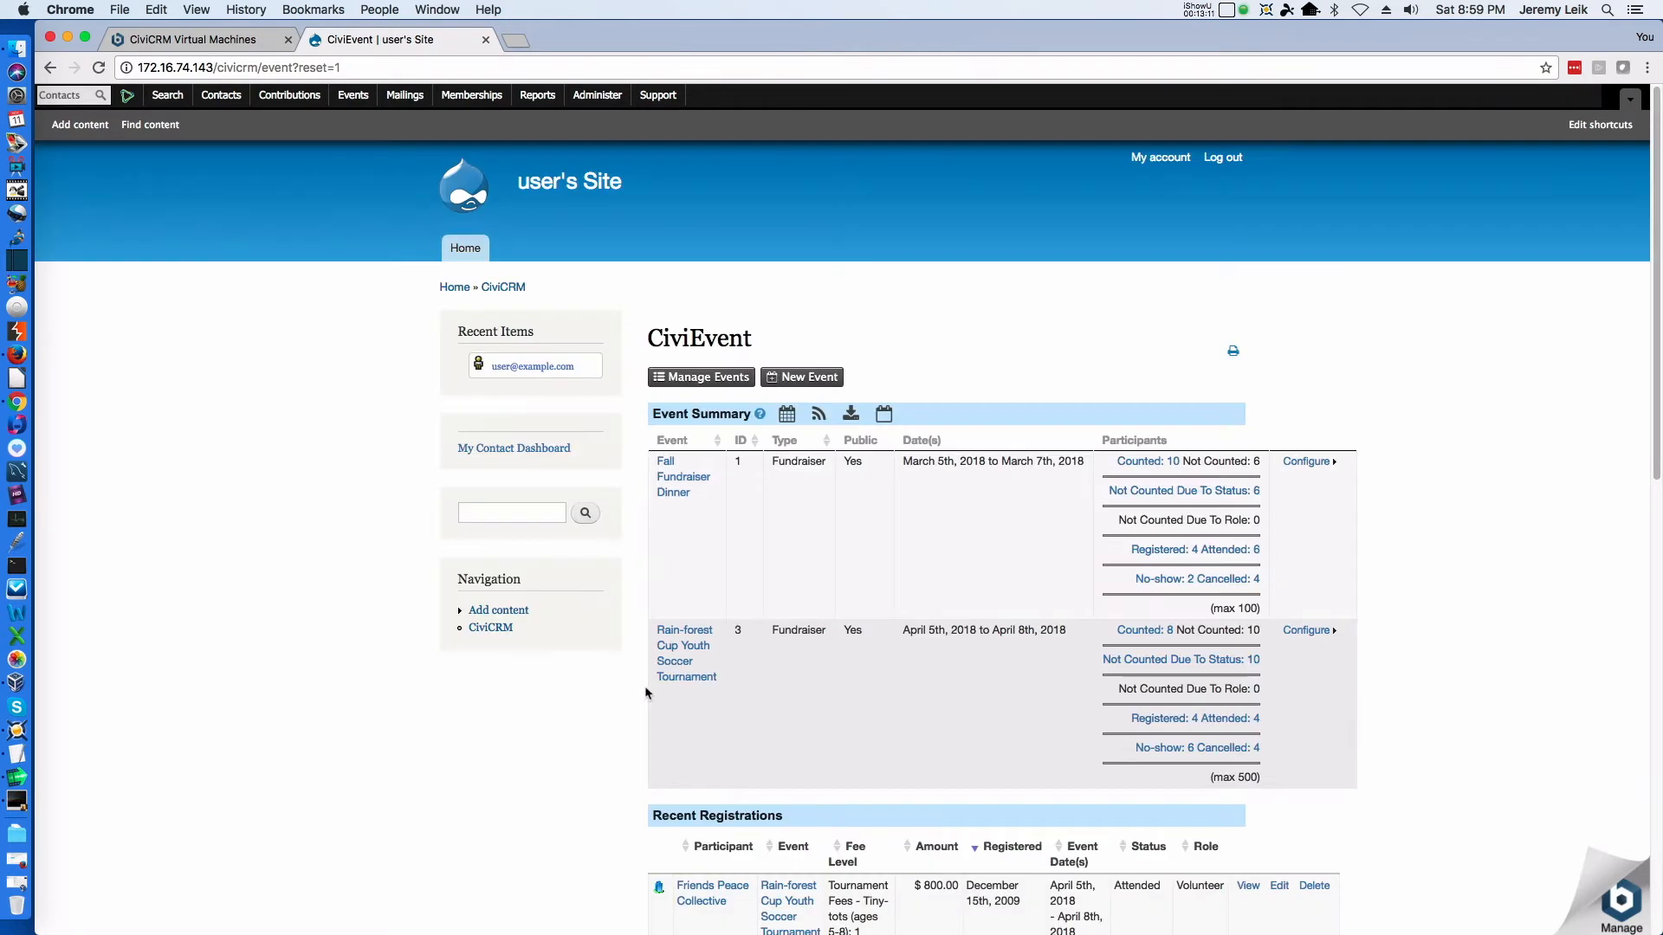
Look over the available mailing options, and open the CiviMember dashboard to review its membership summary and recent memberships
{"action": "left_click", "coordinate": [391, 101]}
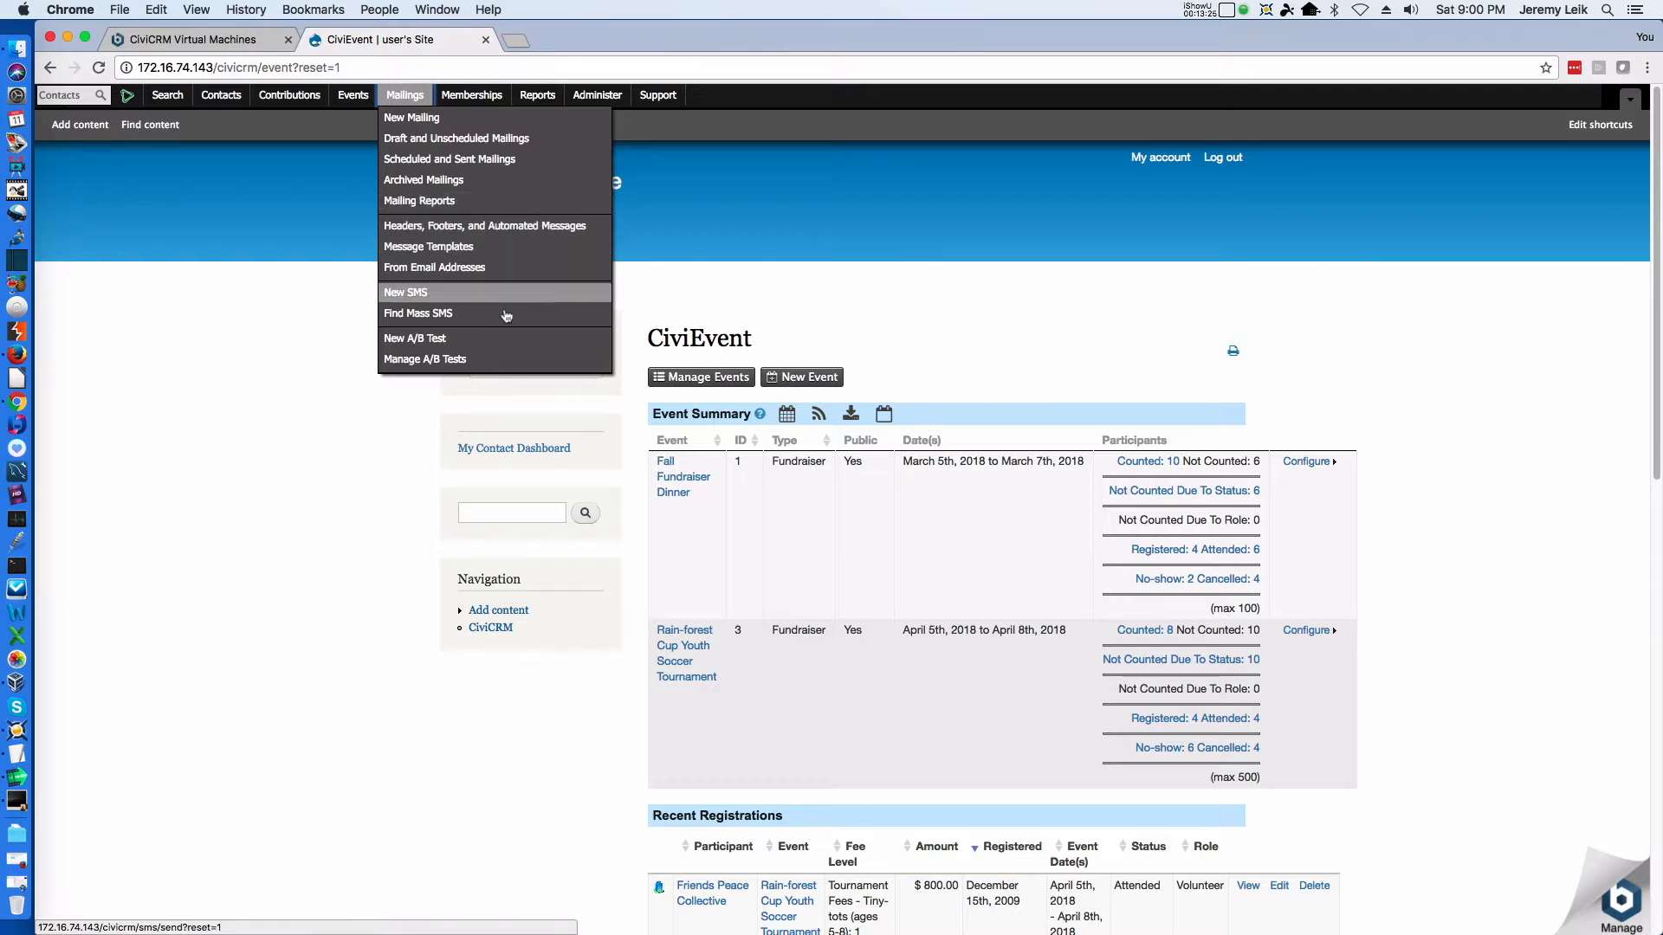
{"action": "mouse_move", "coordinate": [466, 105]}
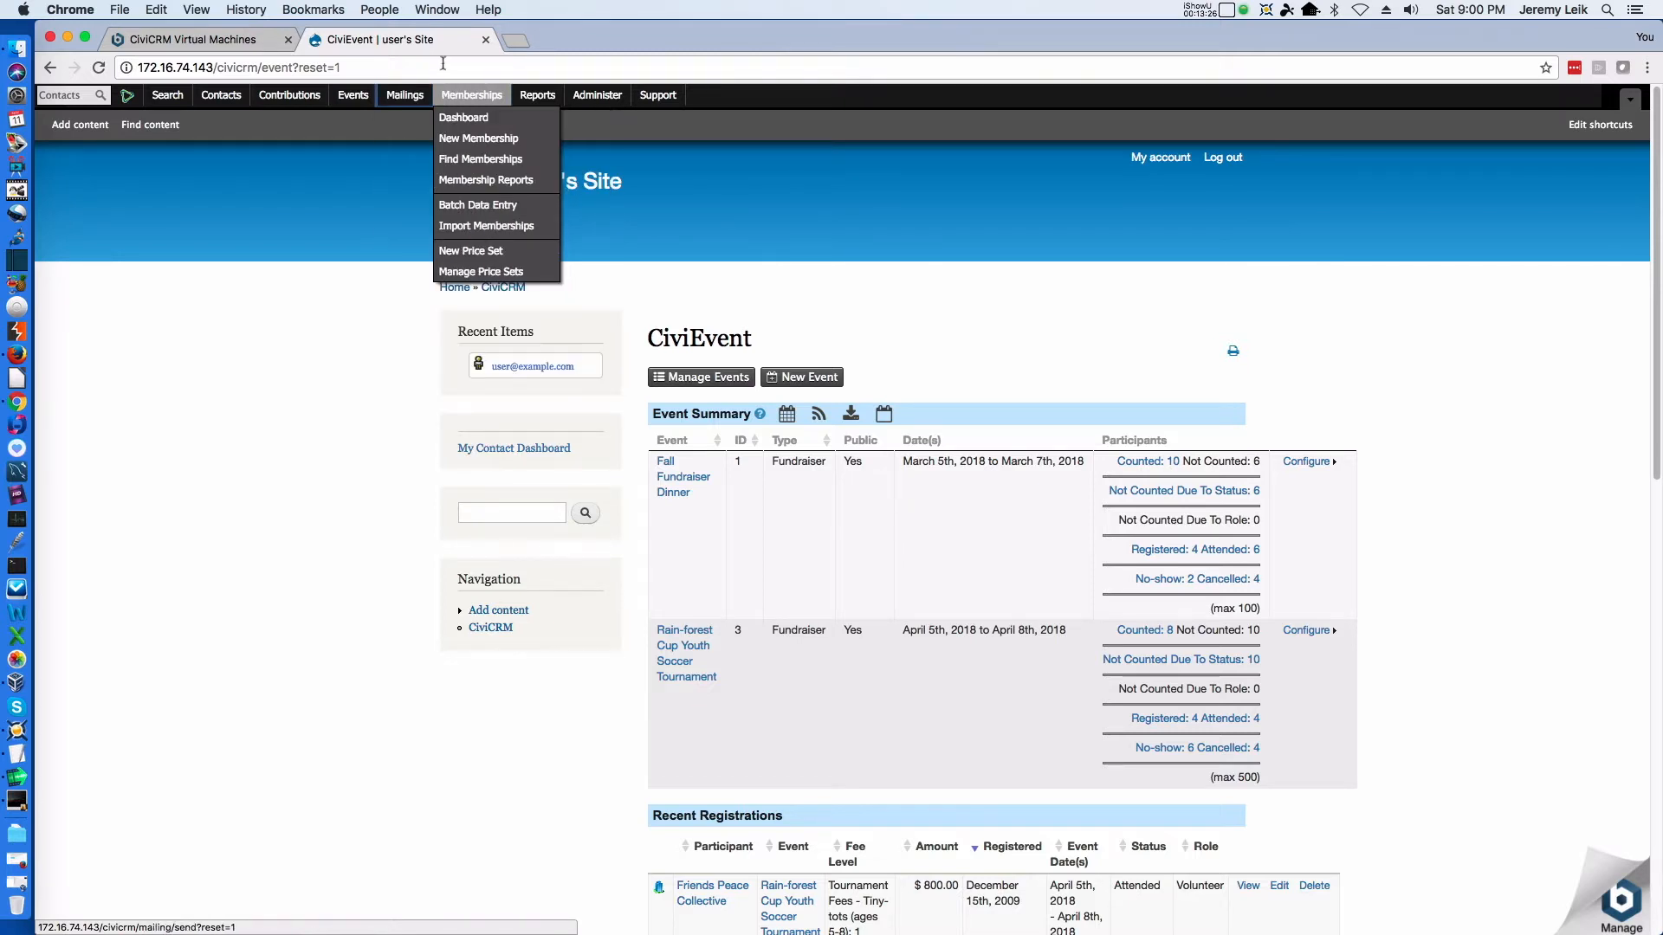
{"action": "left_click", "coordinate": [476, 121]}
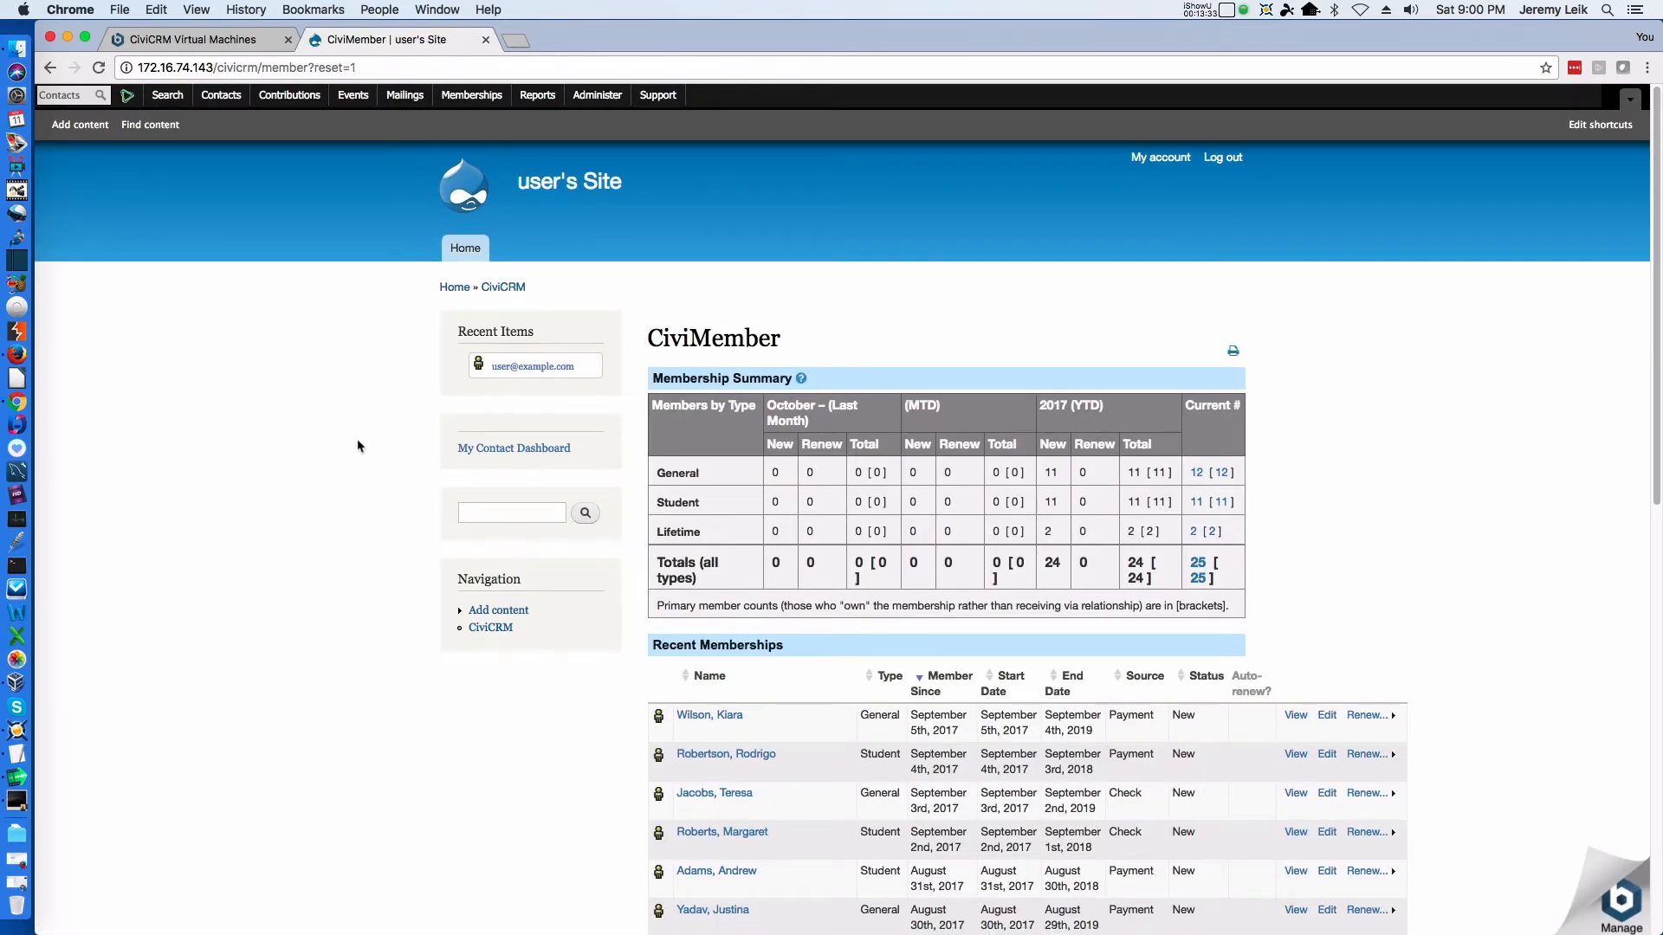
{"action": "scroll", "coordinate": [358, 446], "scroll_direction": "down", "scroll_amount": 3}
{"action": "scroll", "coordinate": [359, 446], "scroll_direction": "down", "scroll_amount": 10}
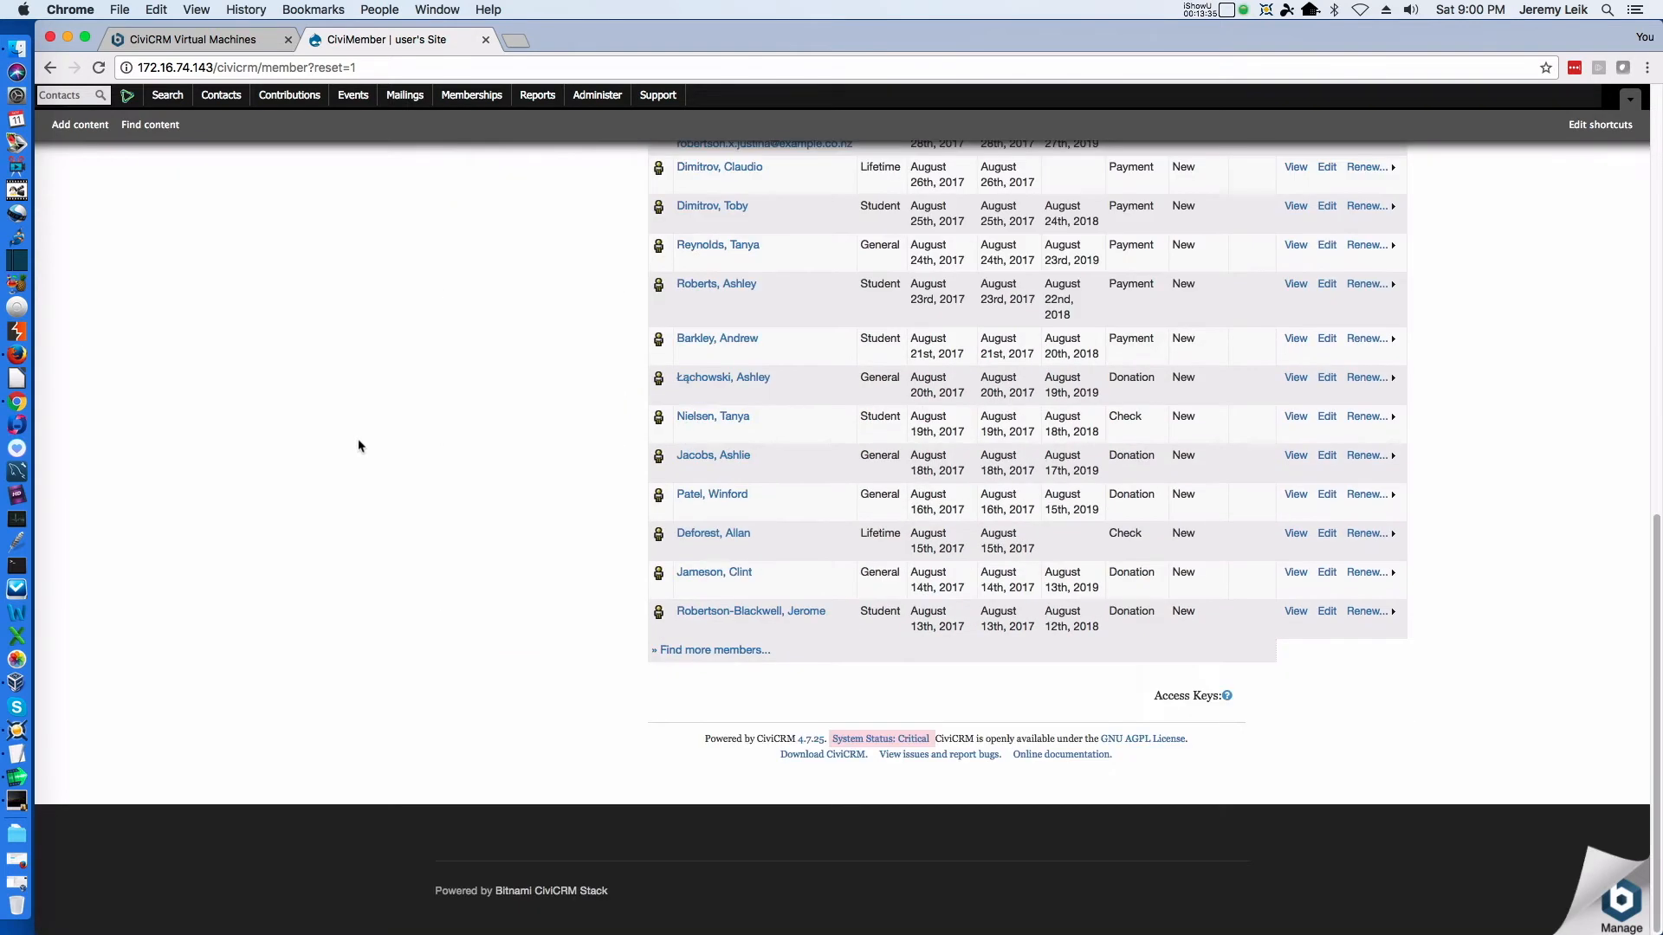
{"action": "scroll", "coordinate": [358, 446], "scroll_direction": "up", "scroll_amount": 15}
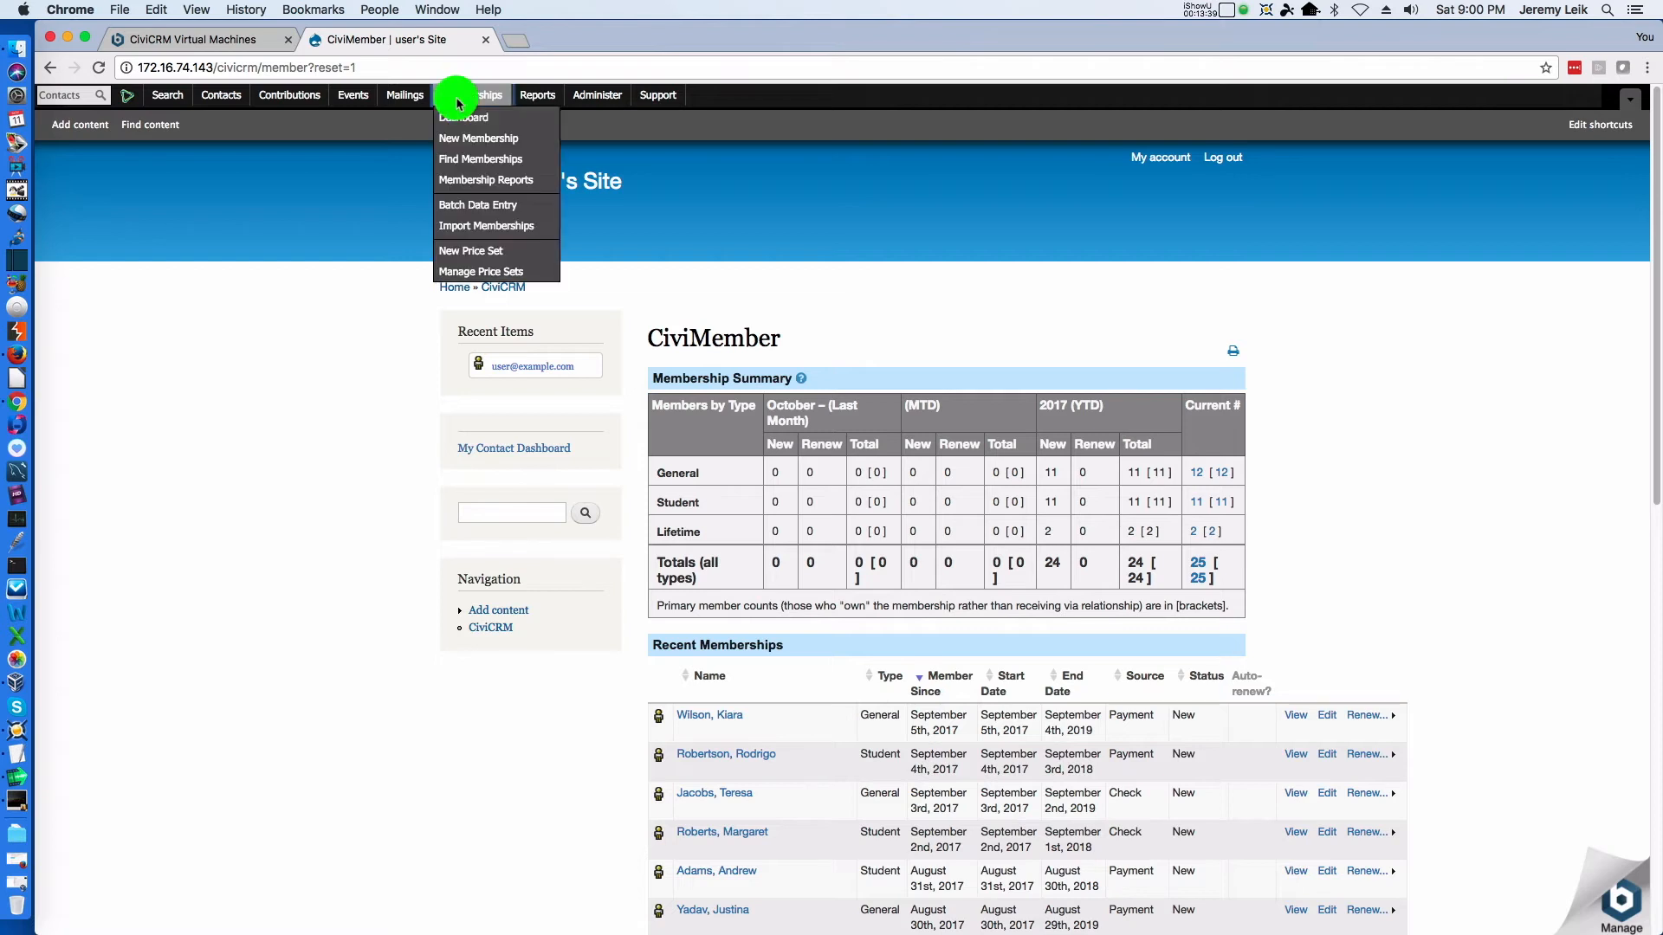
Open the Contact Reports list and look over the options offered for administration, support, memberships, contributions and contacts
{"action": "mouse_move", "coordinate": [538, 95]}
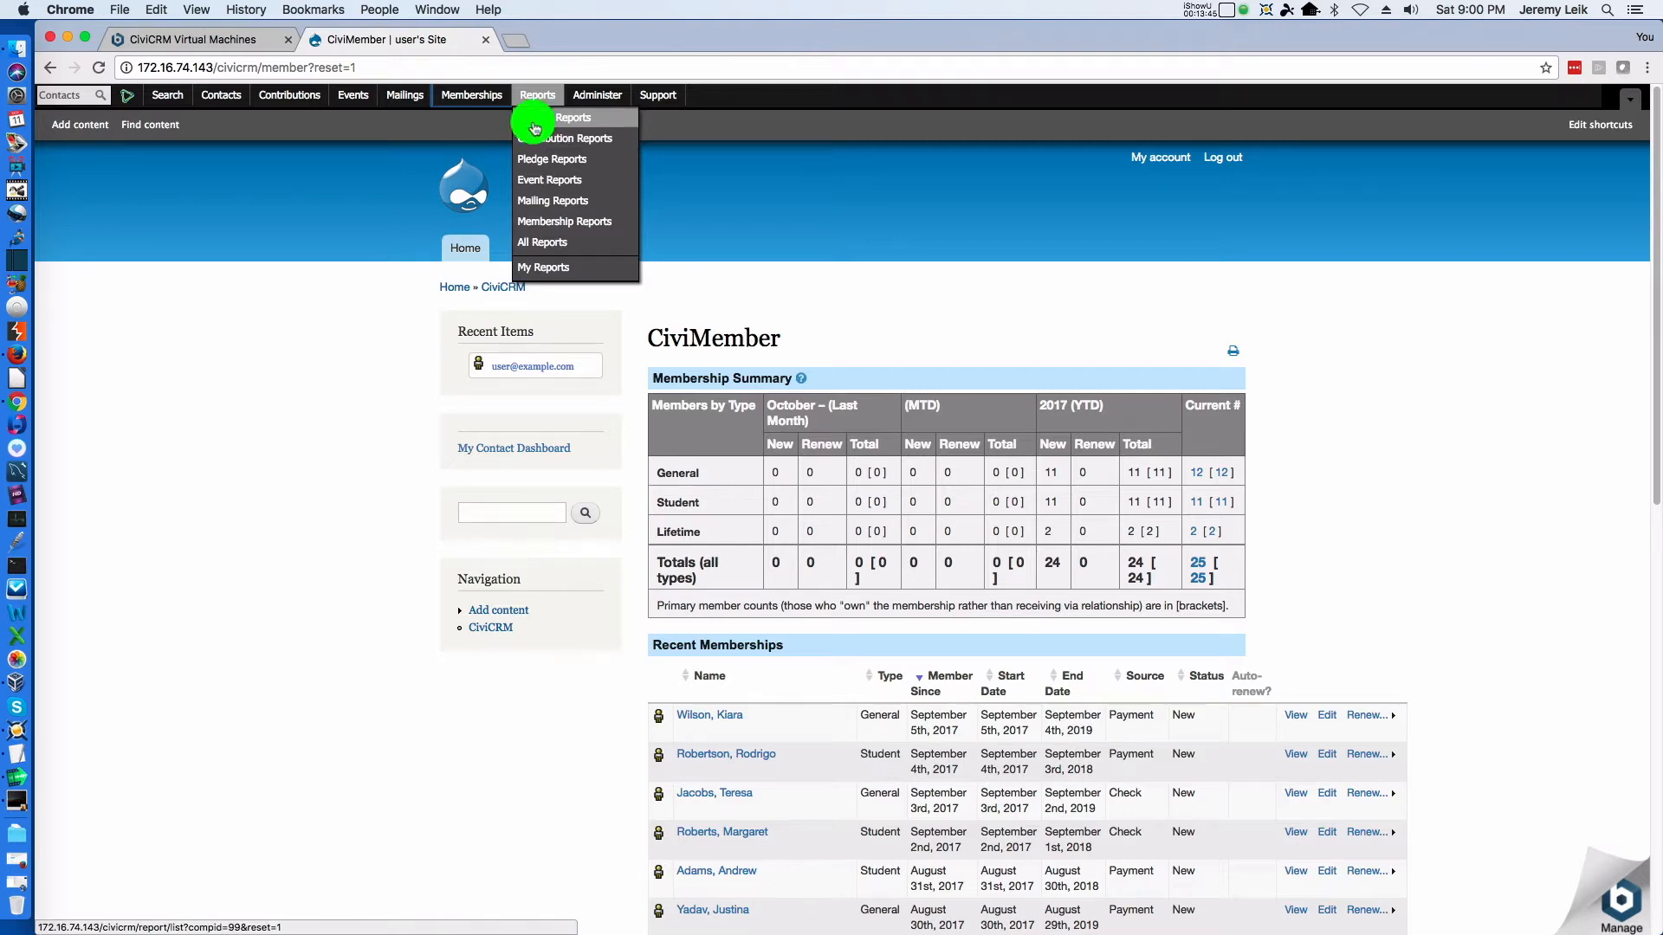
{"action": "left_click", "coordinate": [534, 122]}
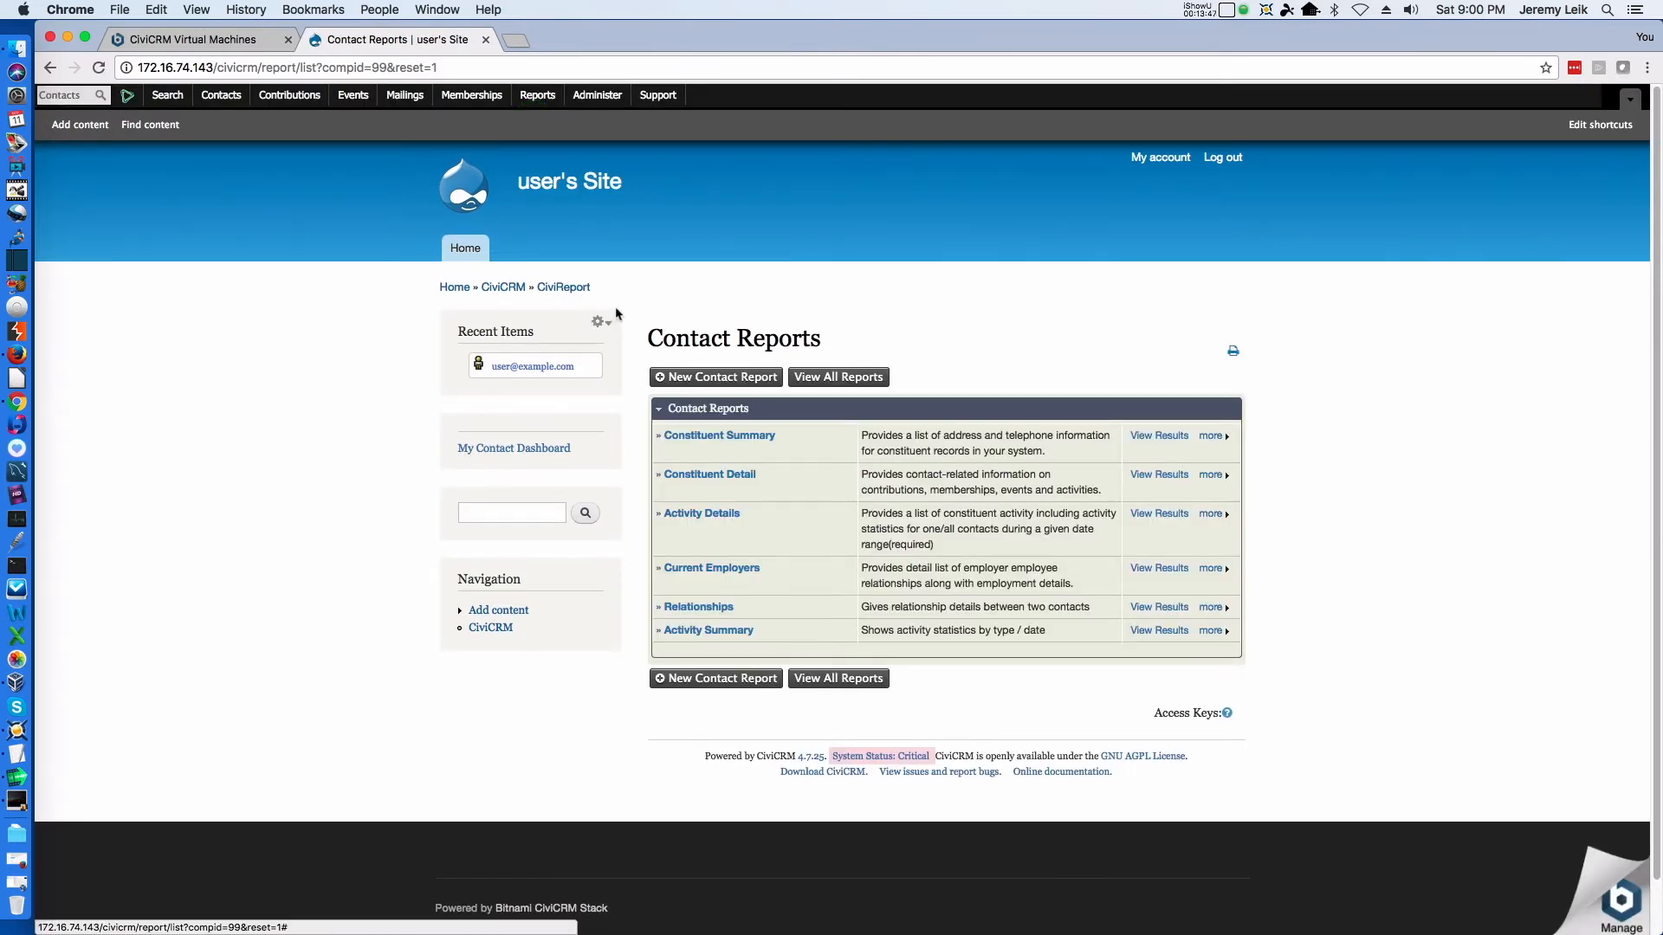
{"action": "left_click", "coordinate": [591, 96]}
{"action": "mouse_move", "coordinate": [665, 94]}
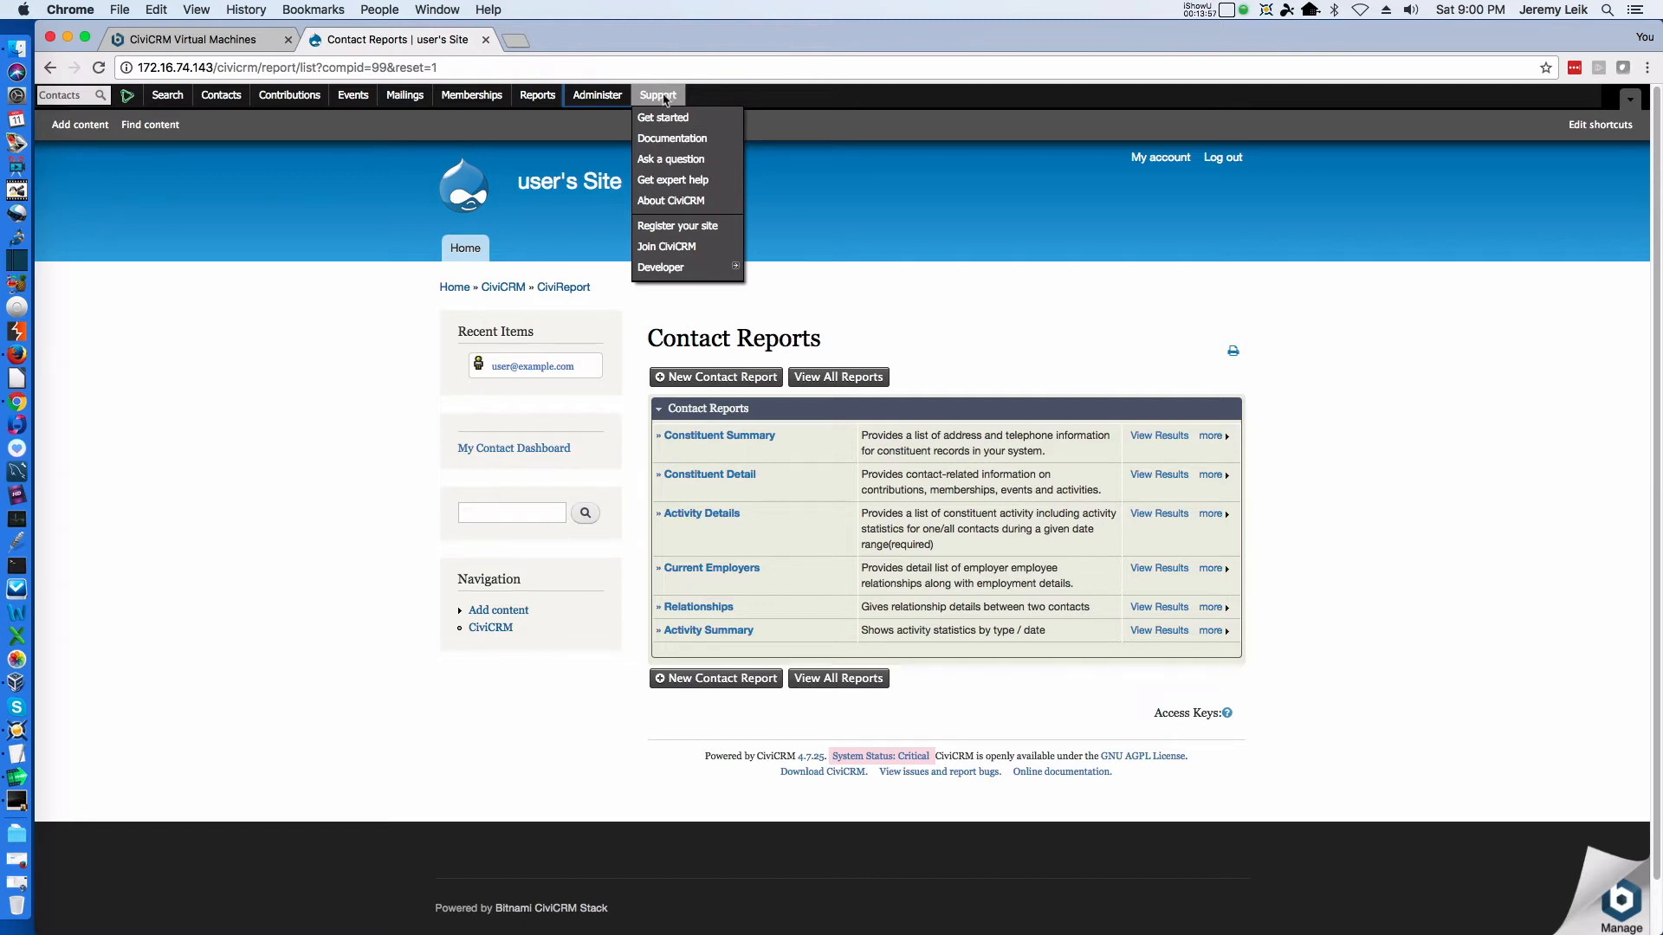
{"action": "mouse_move", "coordinate": [530, 99]}
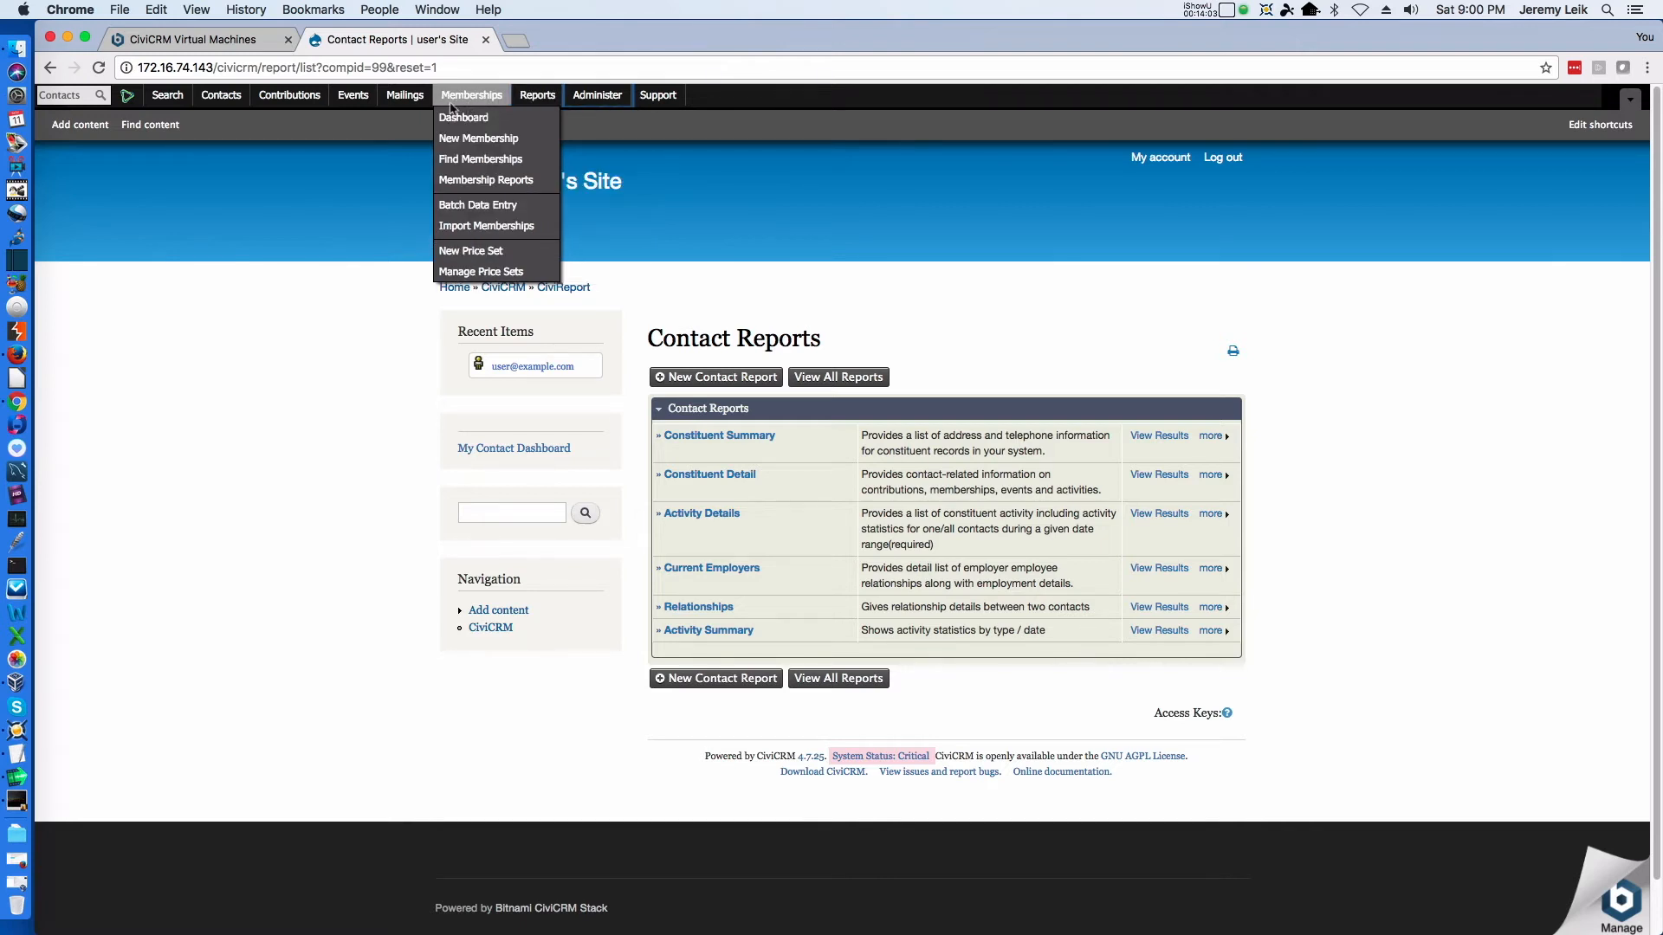
{"action": "mouse_move", "coordinate": [351, 104]}
{"action": "mouse_move", "coordinate": [289, 102]}
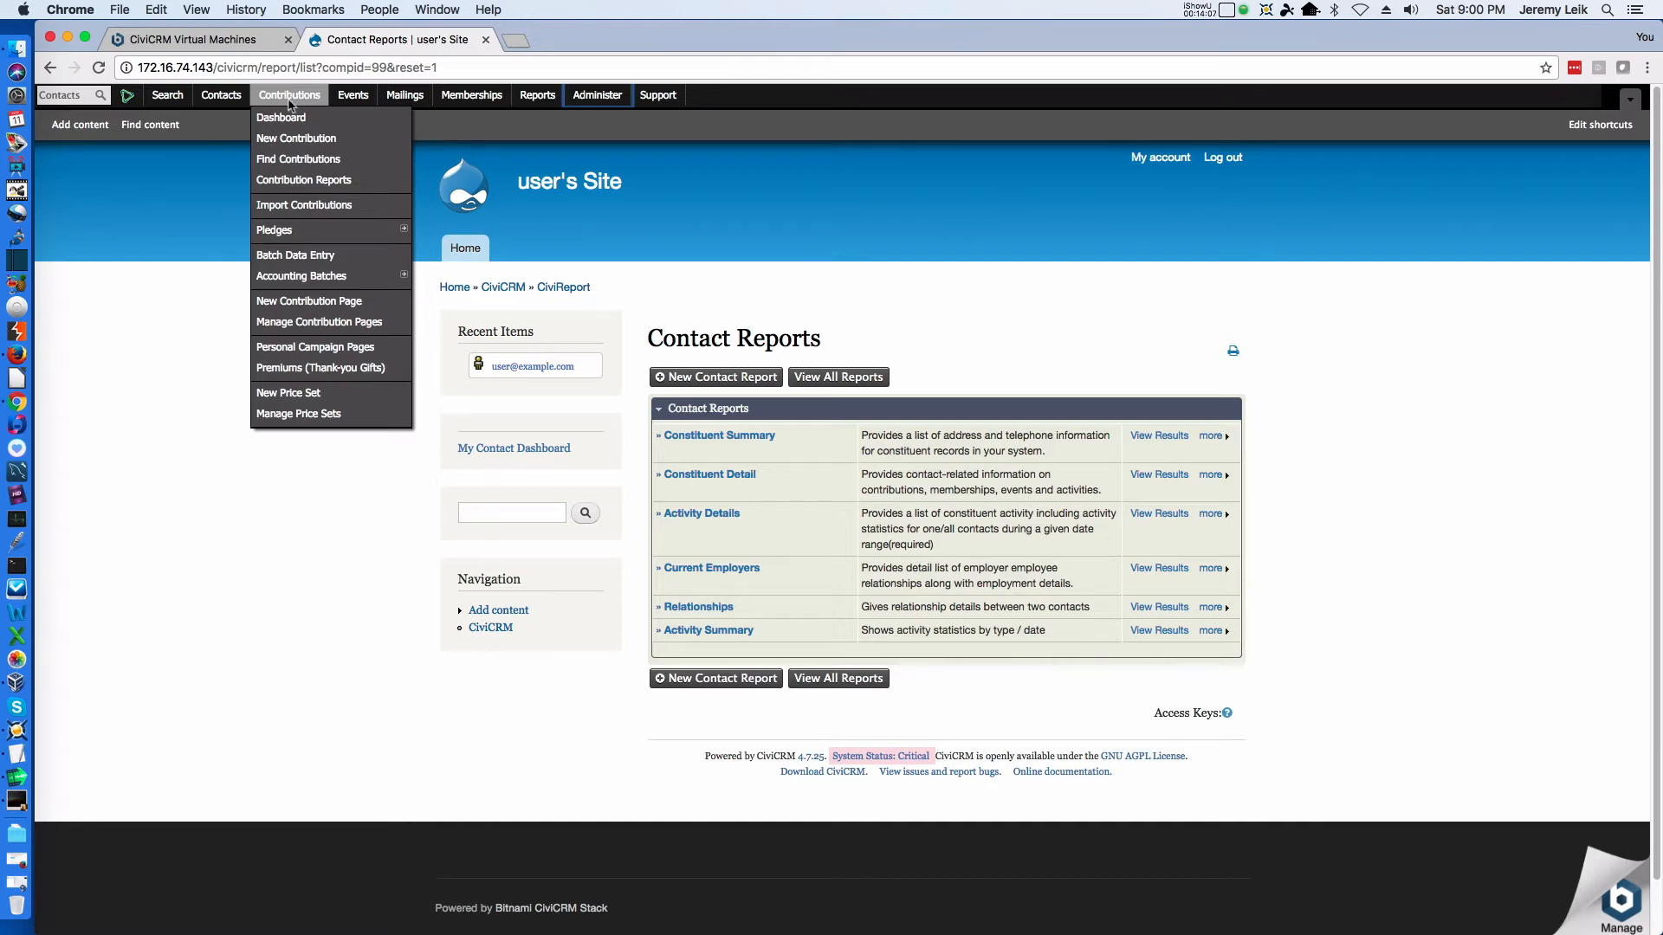
{"action": "mouse_move", "coordinate": [222, 106]}
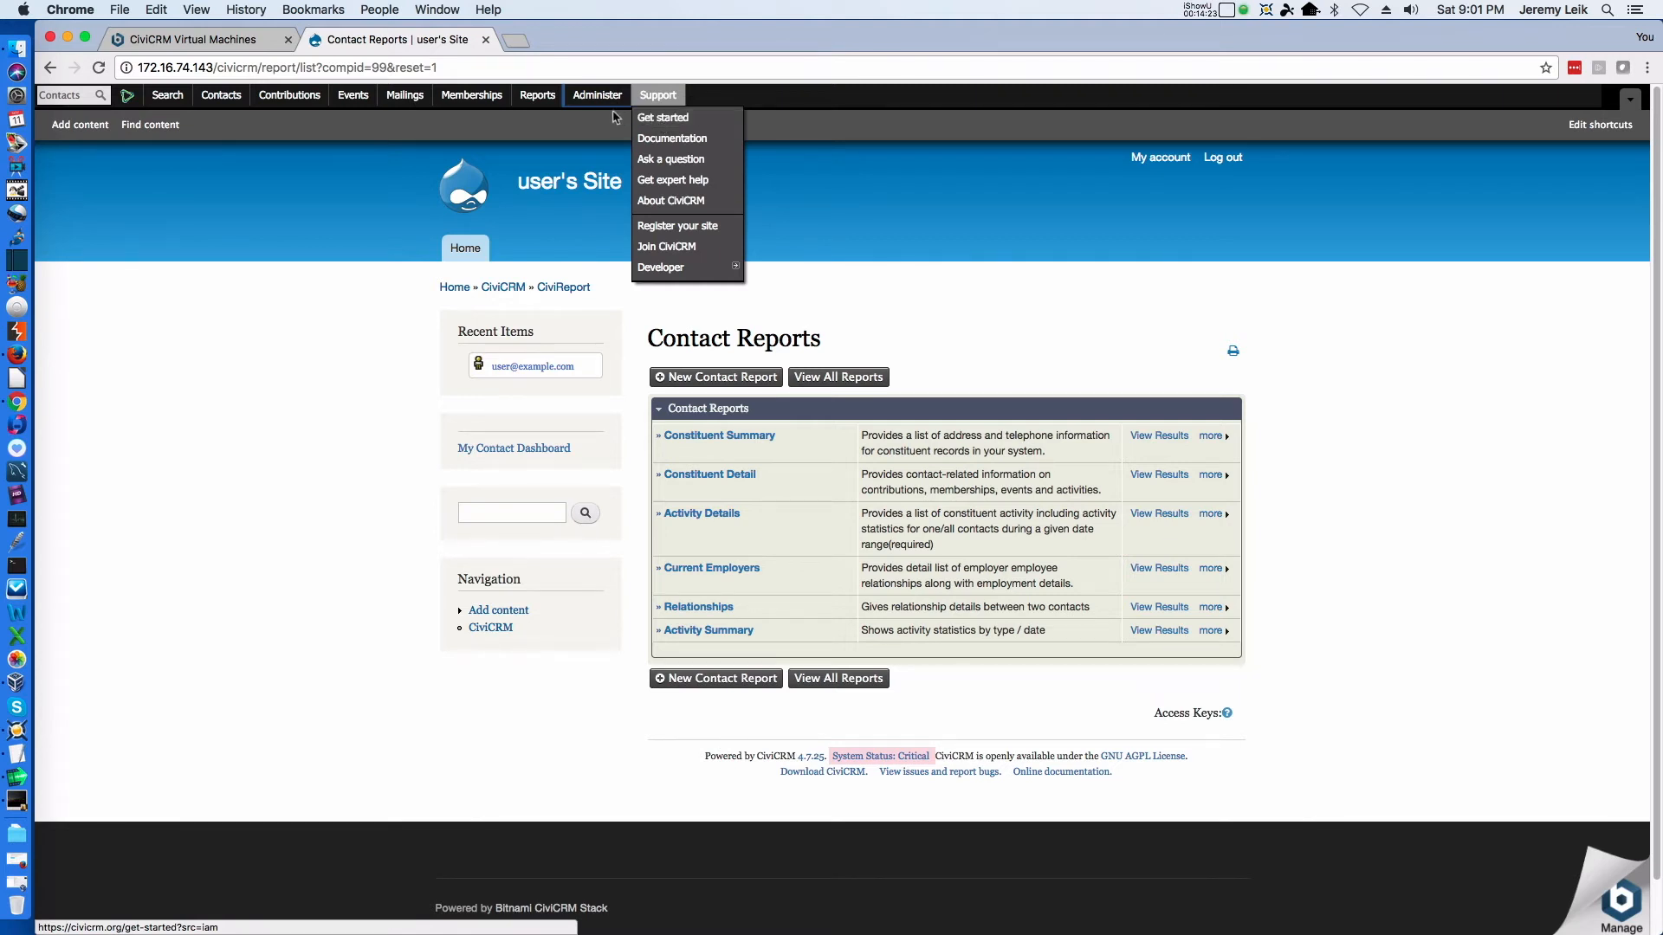
Look through the administration option groups and open the CiviCRM System Status page
{"action": "mouse_move", "coordinate": [594, 99]}
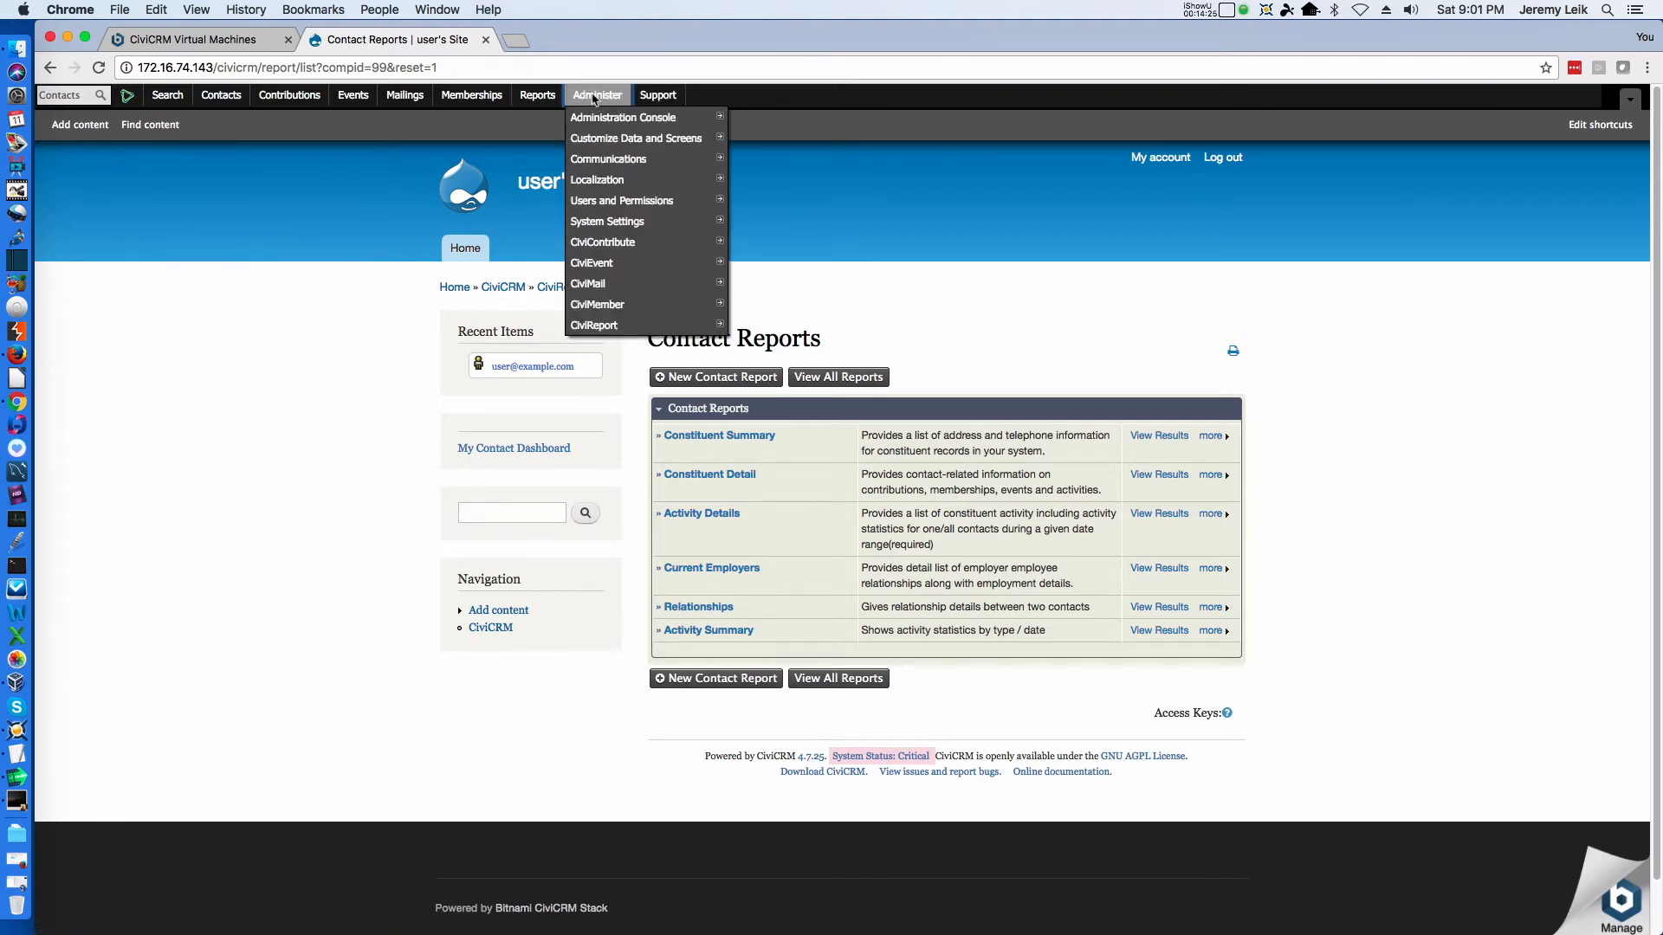
{"action": "mouse_move", "coordinate": [635, 230]}
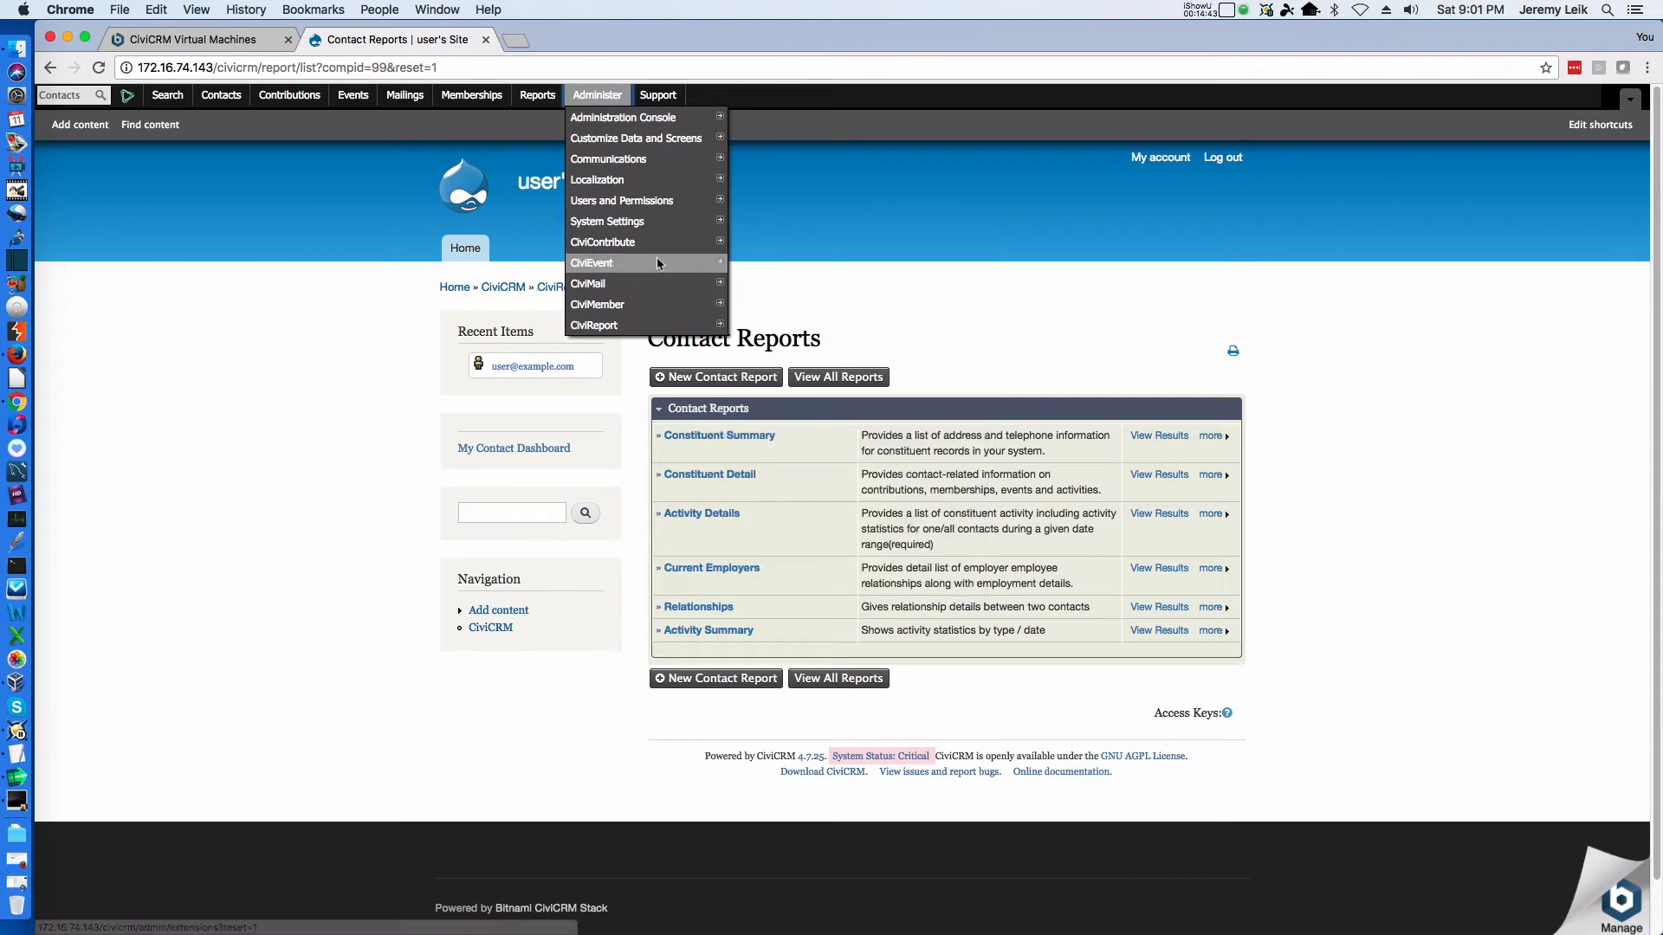
{"action": "mouse_move", "coordinate": [646, 188]}
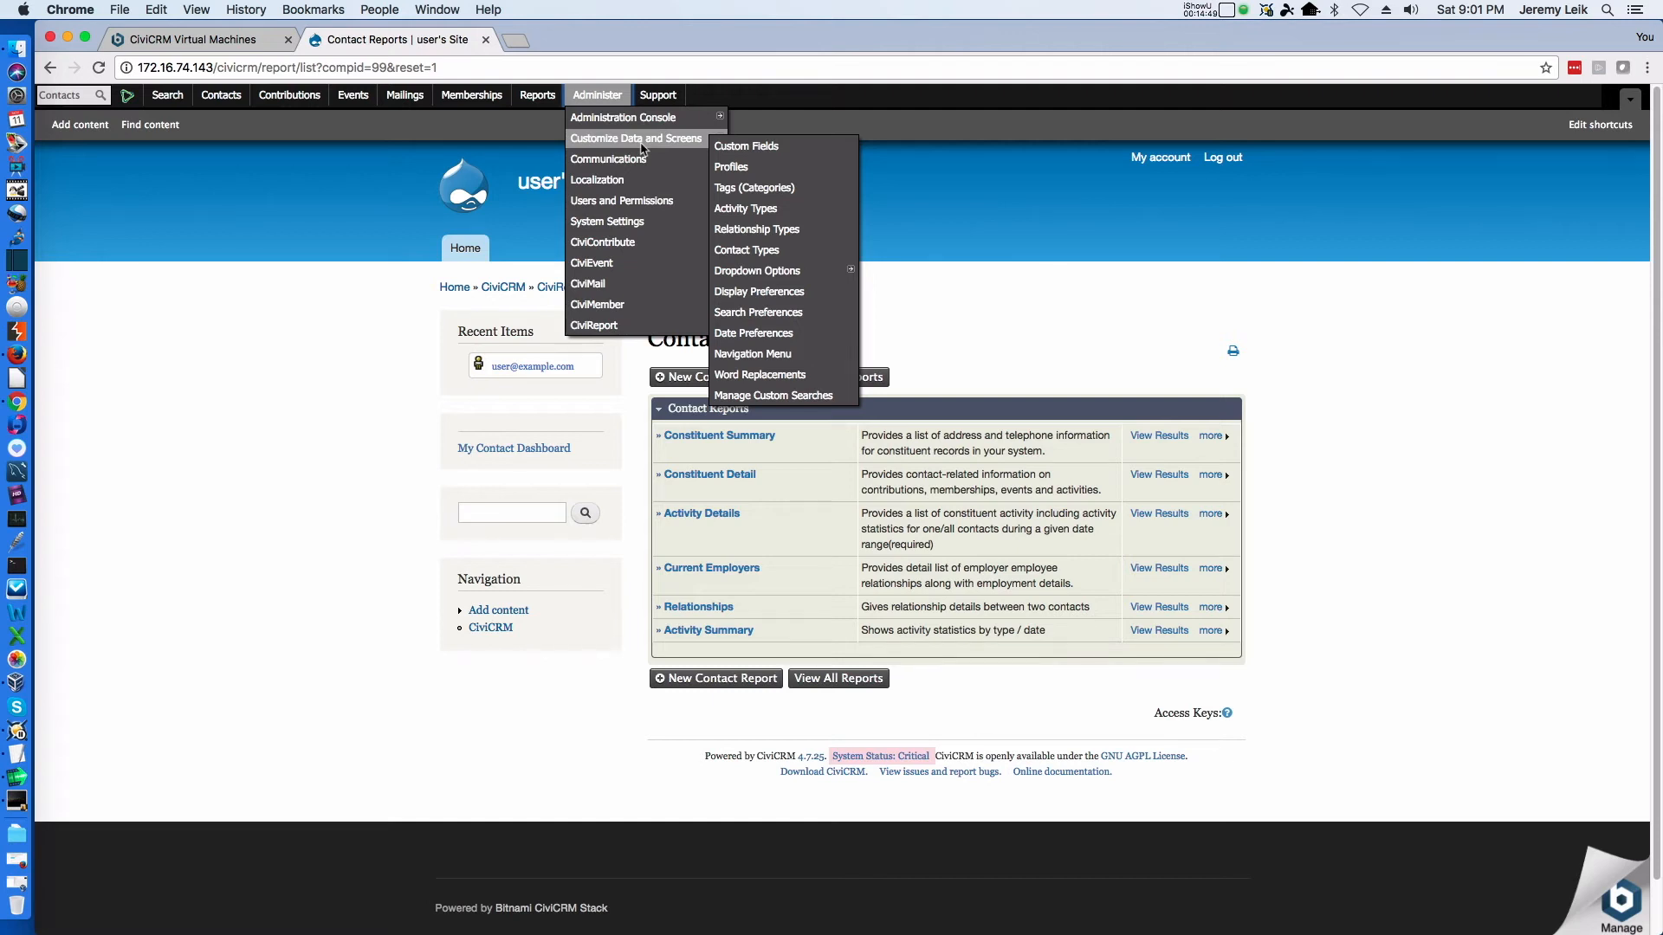
{"action": "mouse_move", "coordinate": [639, 120]}
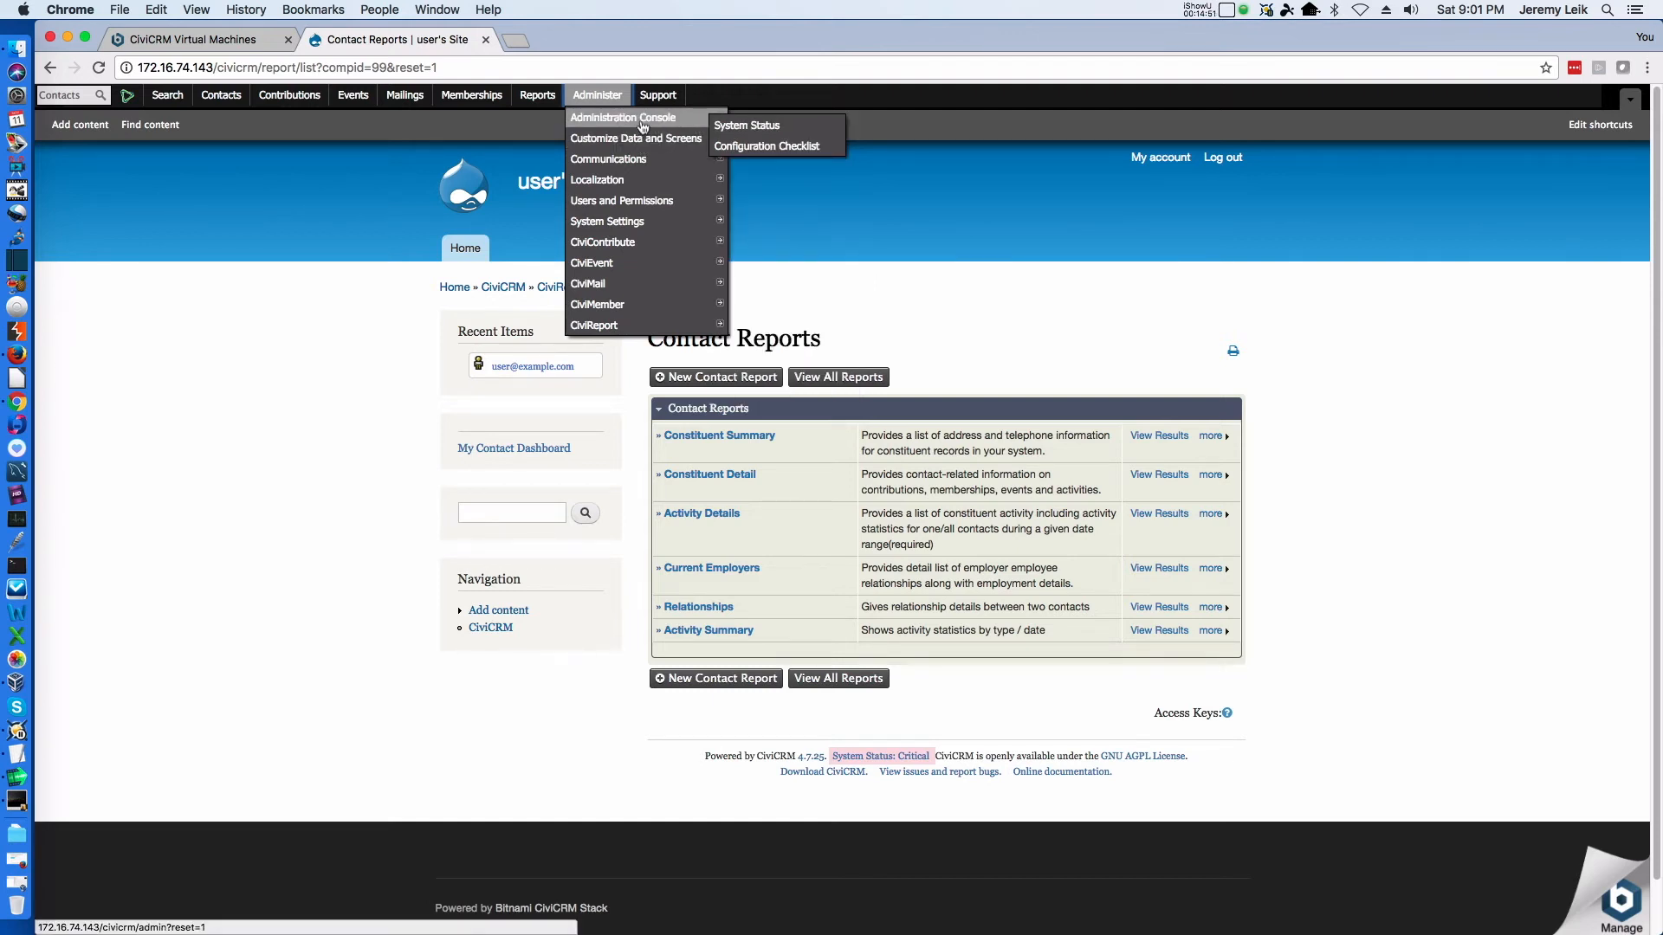
{"action": "left_click", "coordinate": [730, 127]}
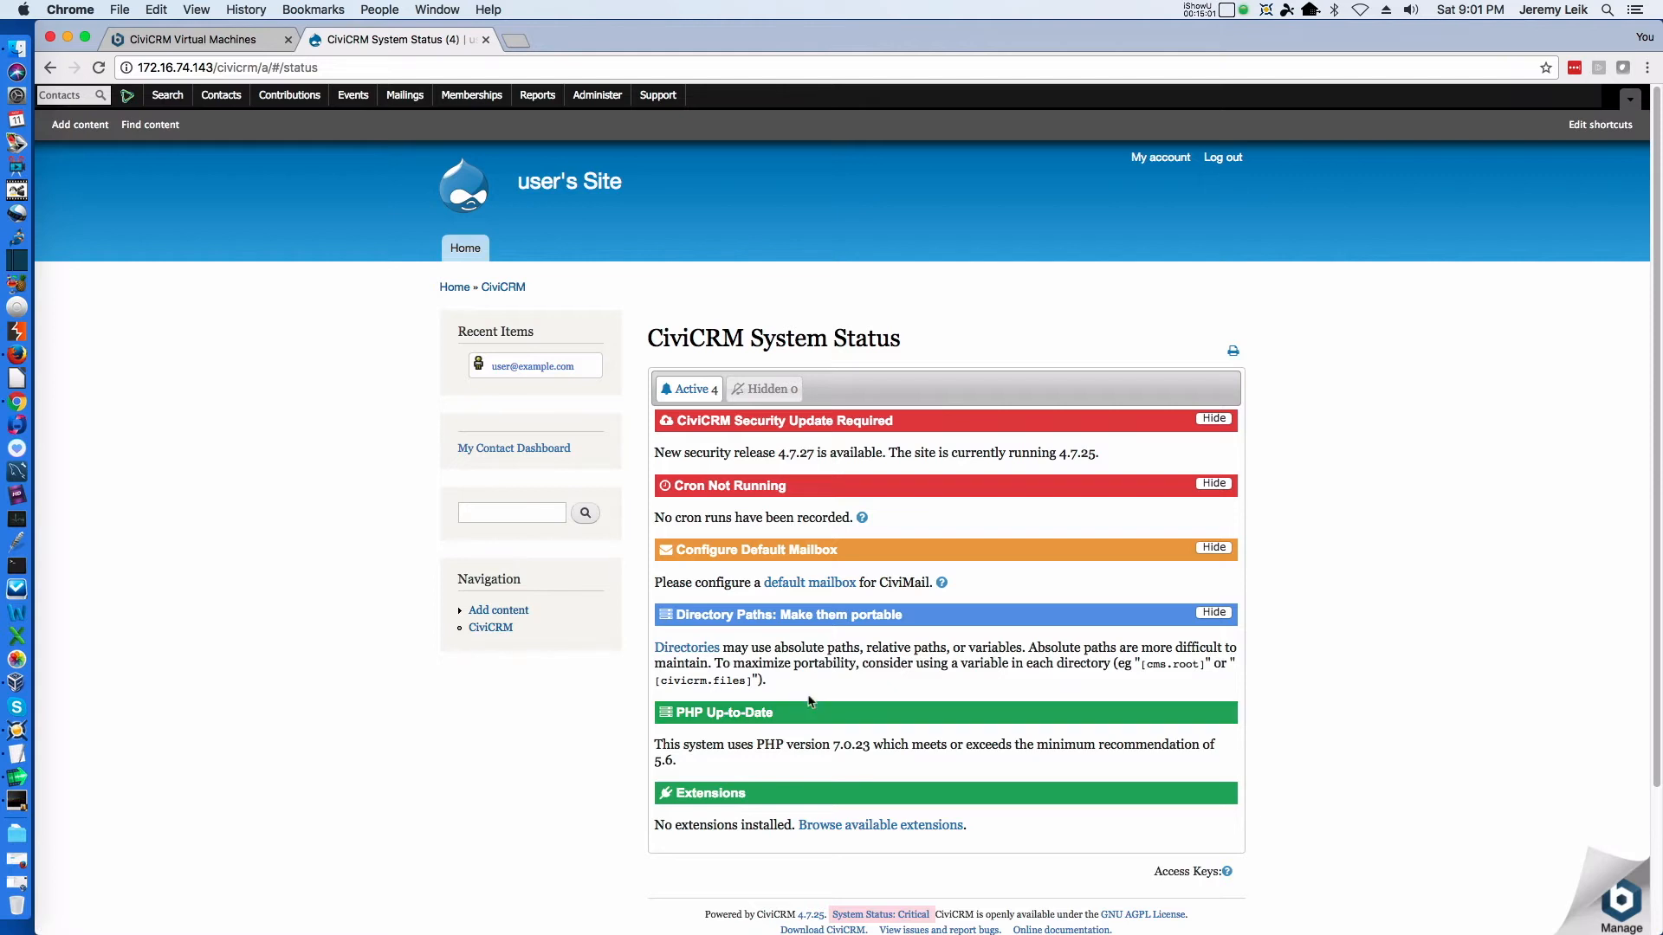
Open the Directories settings from the portable directory paths notice and review the upload directory fields
{"action": "left_click", "coordinate": [678, 650]}
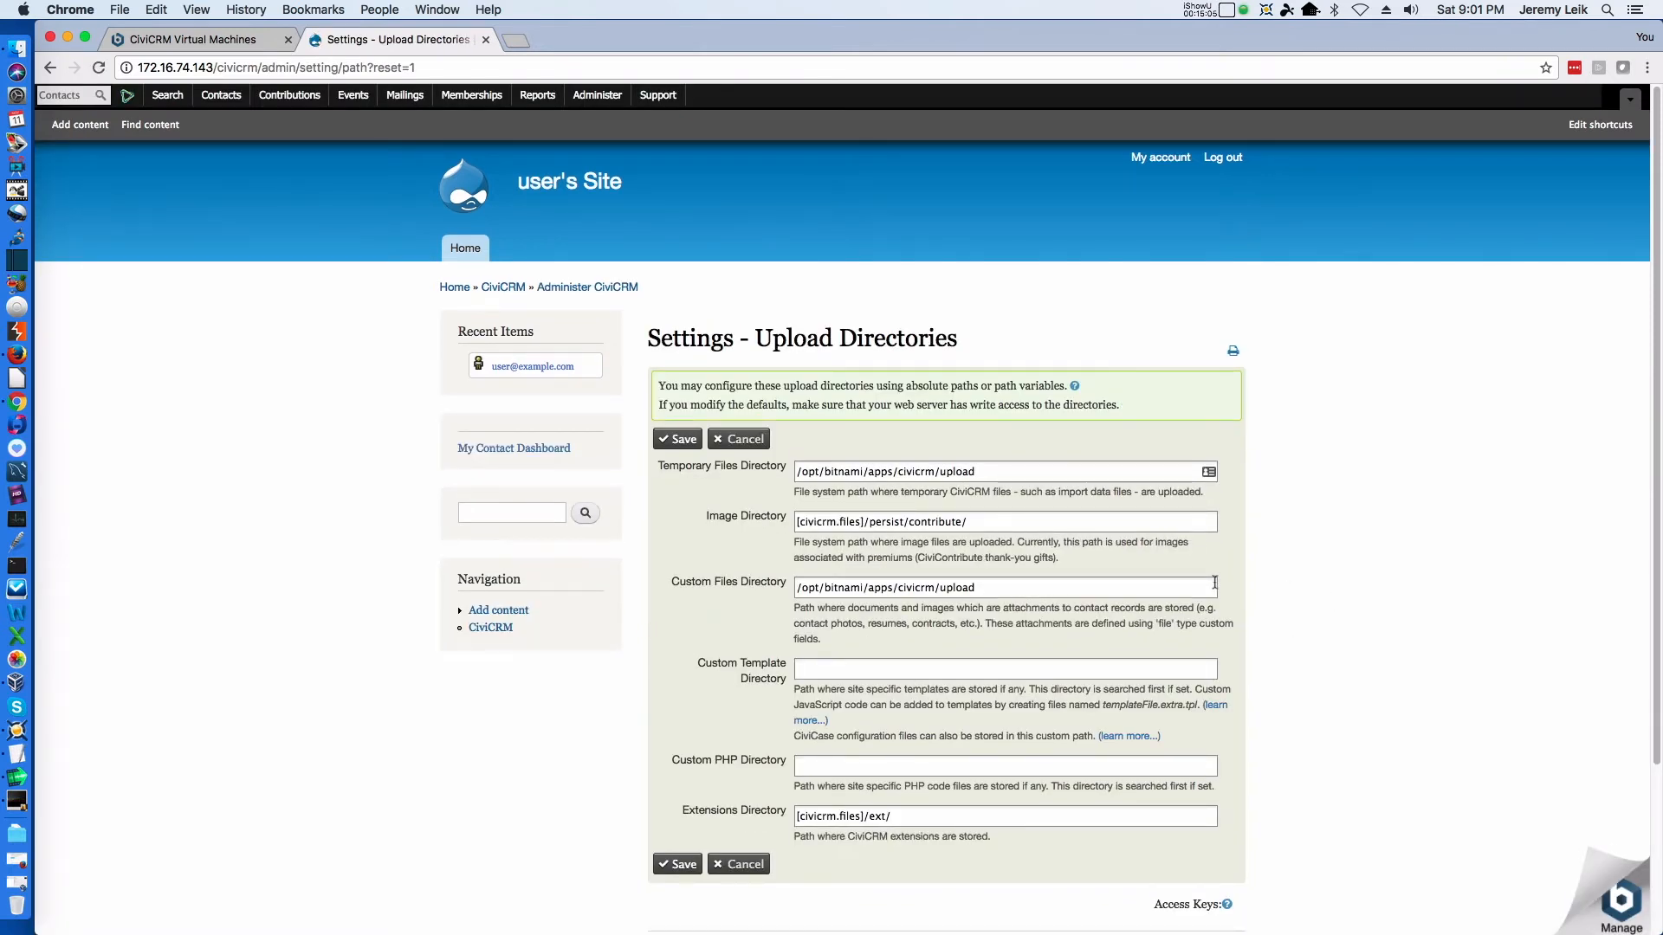
{"action": "scroll", "coordinate": [1221, 599], "scroll_direction": "down", "scroll_amount": 5}
{"action": "scroll", "coordinate": [1220, 601], "scroll_direction": "up", "scroll_amount": 1}
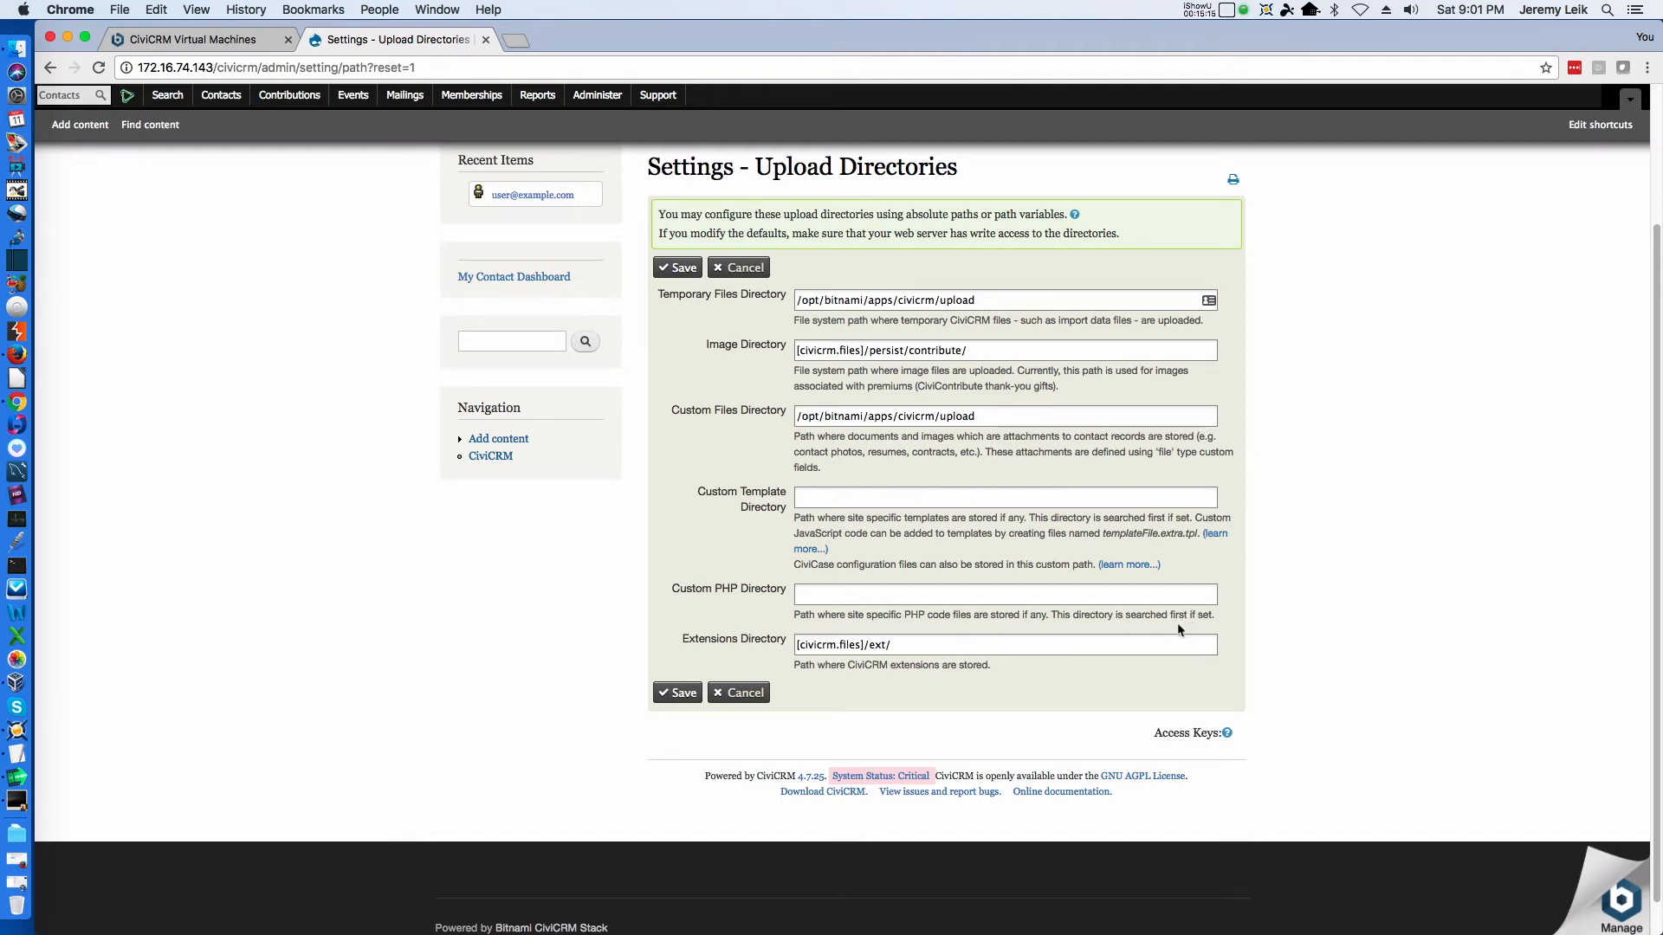
Return to the Administration Console and look through its administration options
{"action": "left_click", "coordinate": [594, 97]}
{"action": "mouse_move", "coordinate": [593, 119]}
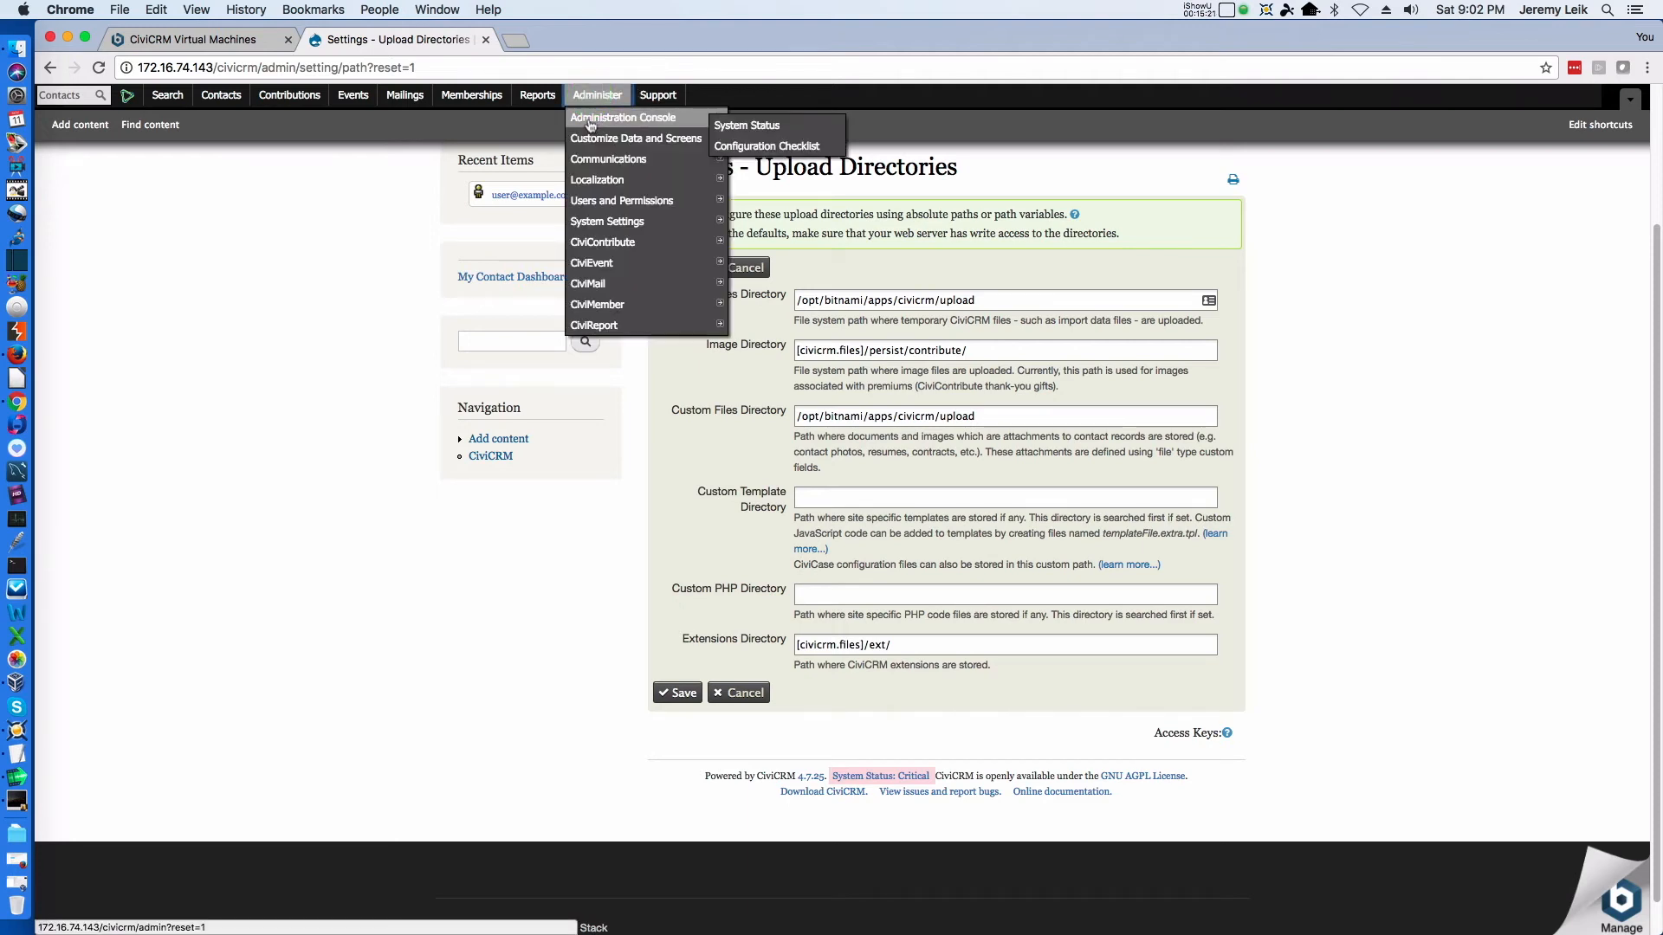
{"action": "left_click", "coordinate": [592, 120]}
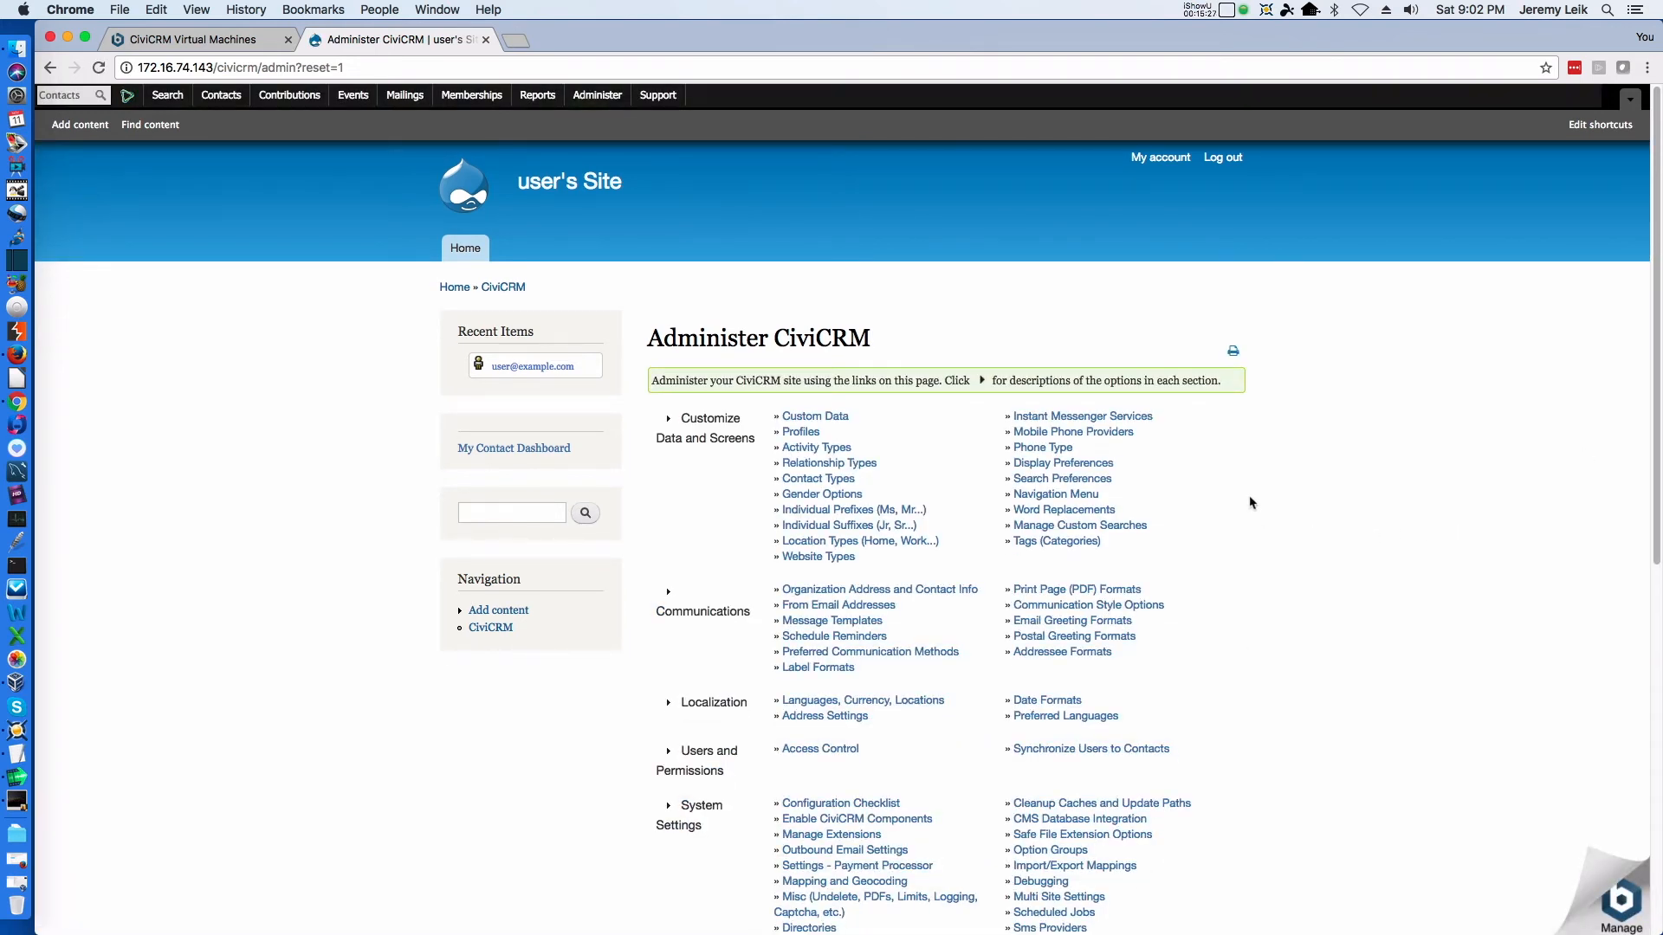
{"action": "scroll", "coordinate": [1258, 501], "scroll_direction": "down", "scroll_amount": 5}
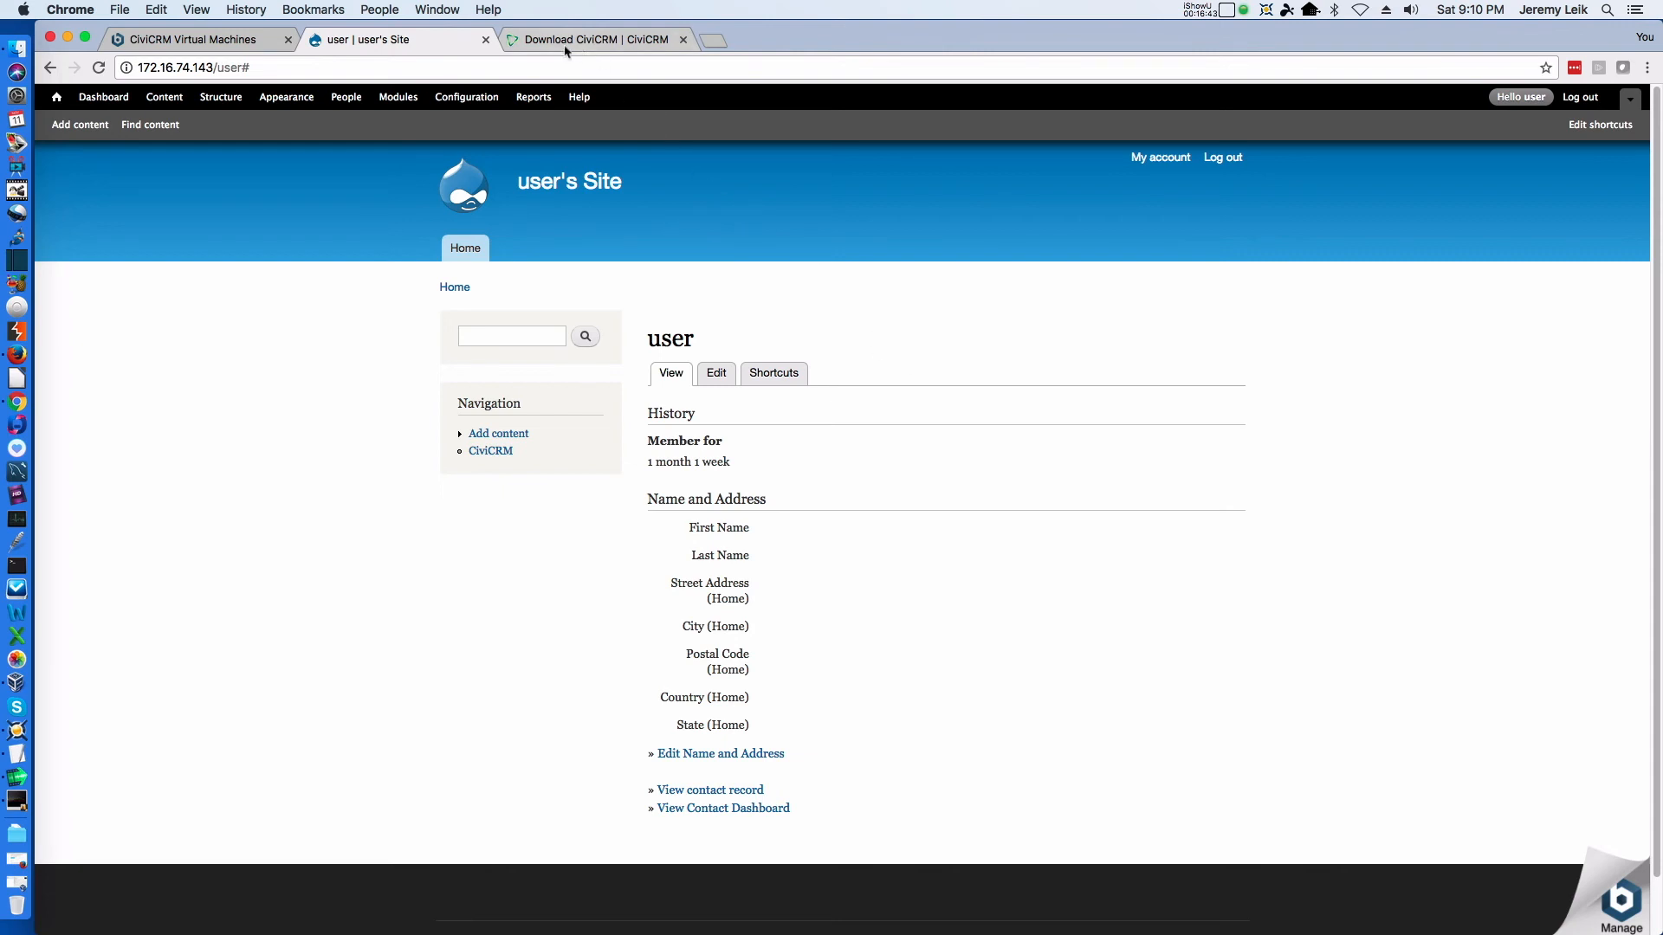
Switch to the Download CiviCRM page and review the 4.7.27 download, long term support releases and additional versions
{"action": "left_click", "coordinate": [542, 41]}
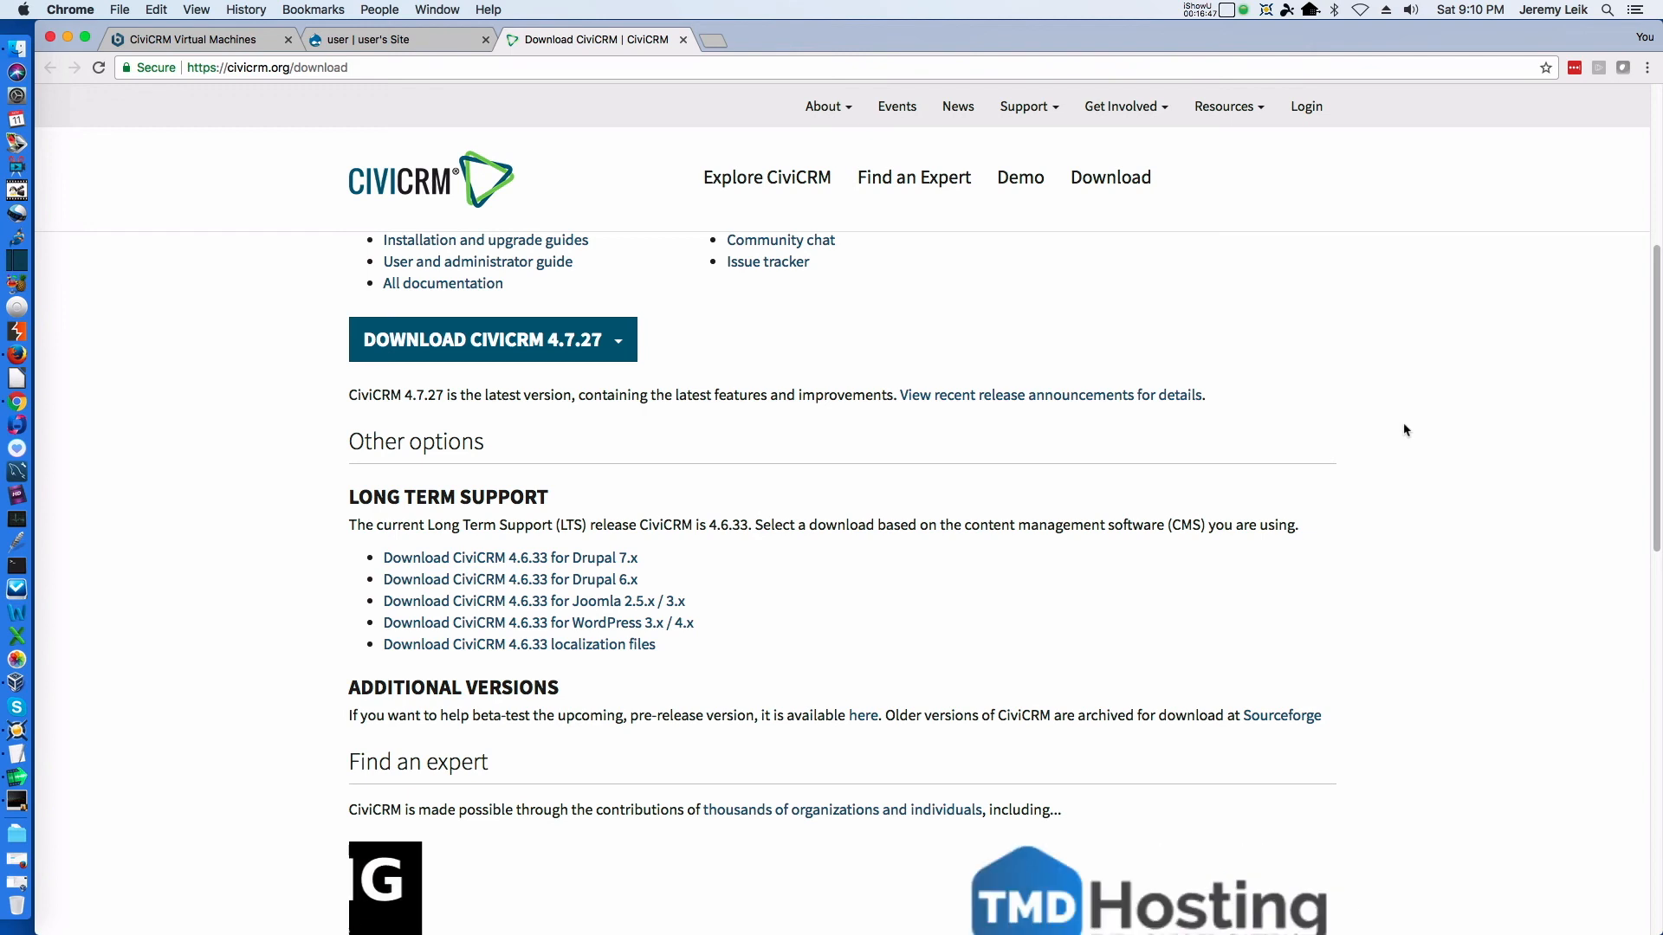
{"action": "scroll", "coordinate": [1403, 425], "scroll_direction": "down", "scroll_amount": 4}
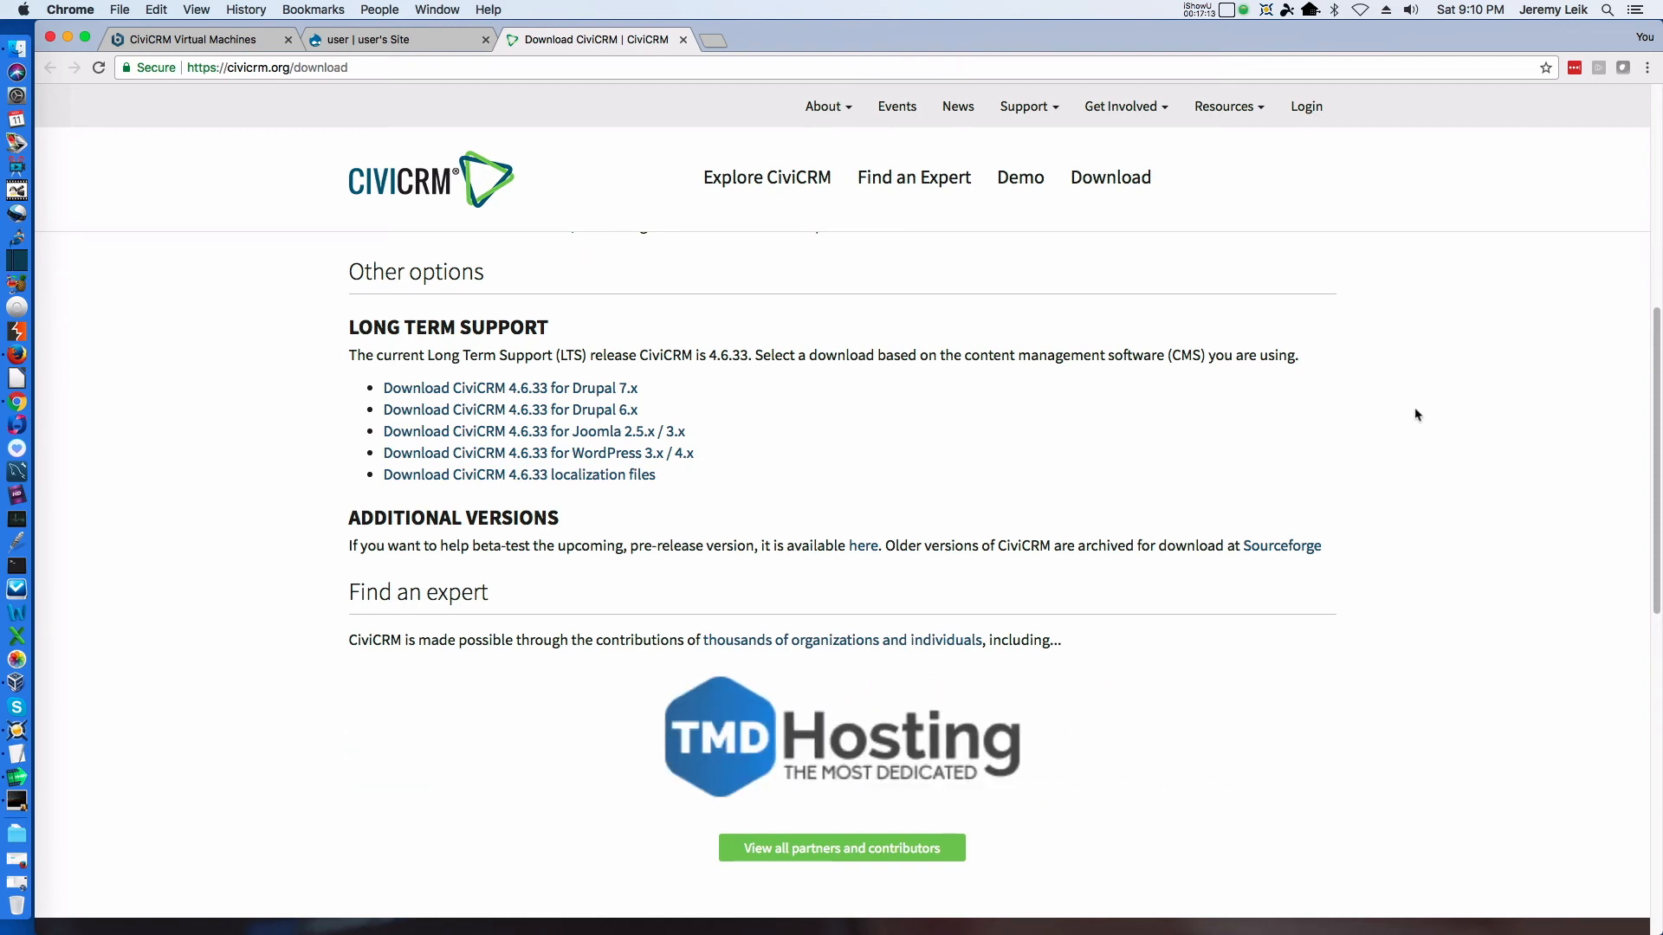
{"action": "scroll", "coordinate": [1398, 515], "scroll_direction": "down", "scroll_amount": 8}
{"action": "scroll", "coordinate": [1404, 522], "scroll_direction": "up", "scroll_amount": 15}
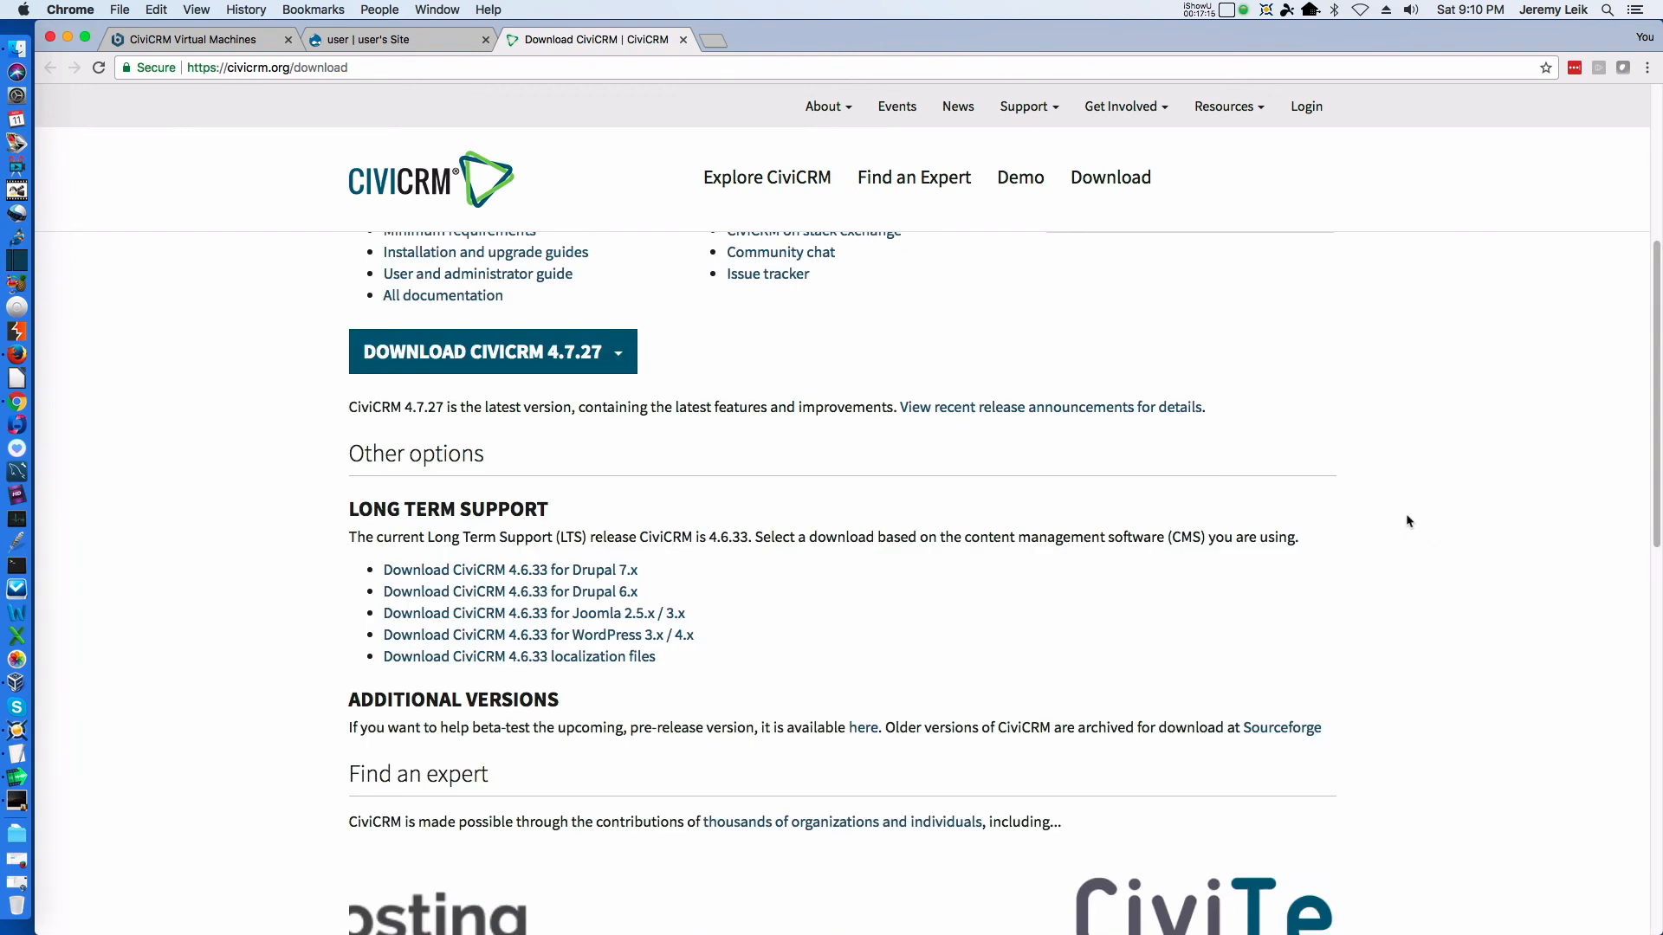